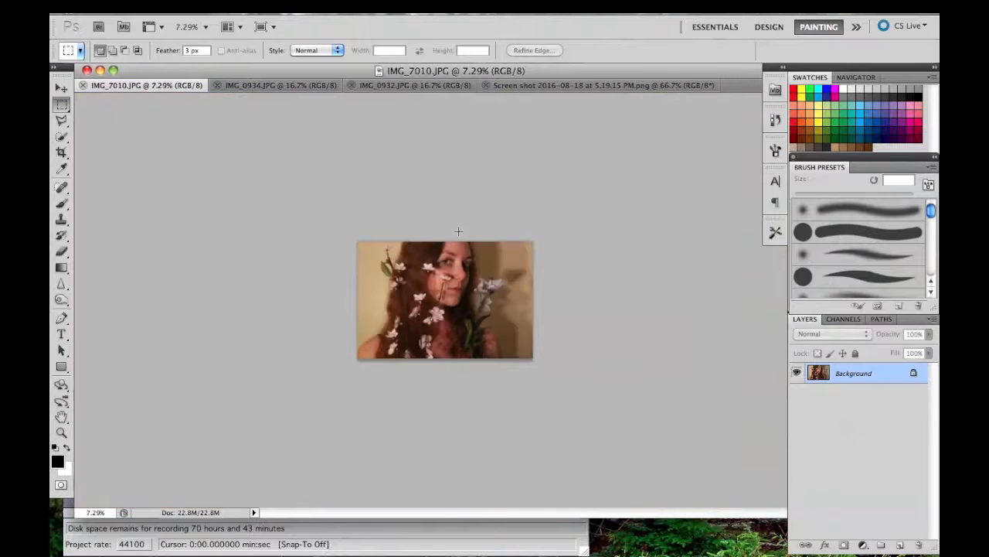
Switch to Finder, browse the photos in the open photo shoot folder and close its window
key("super+plus")
key("super+plus")
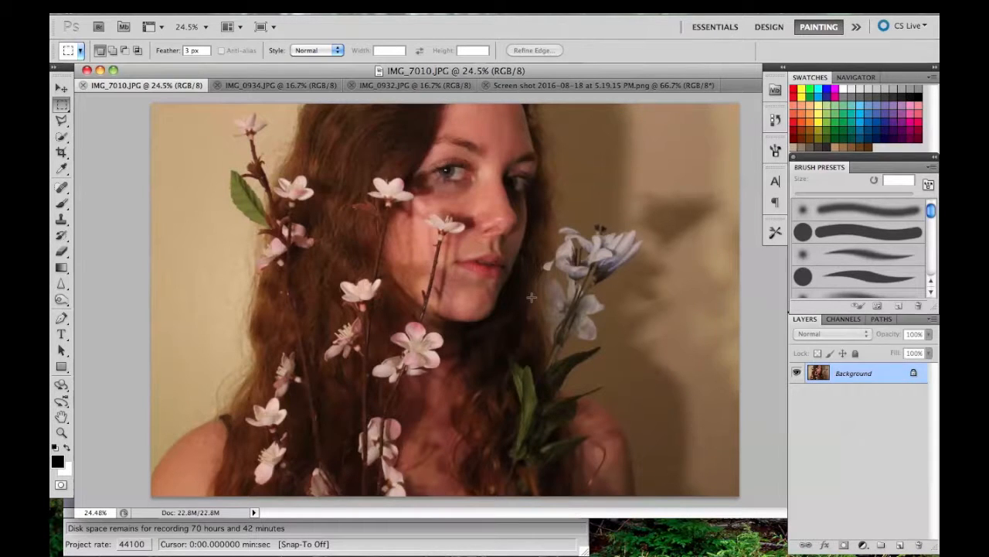
key("super+Tab")
scroll(723, 254, "up", 5)
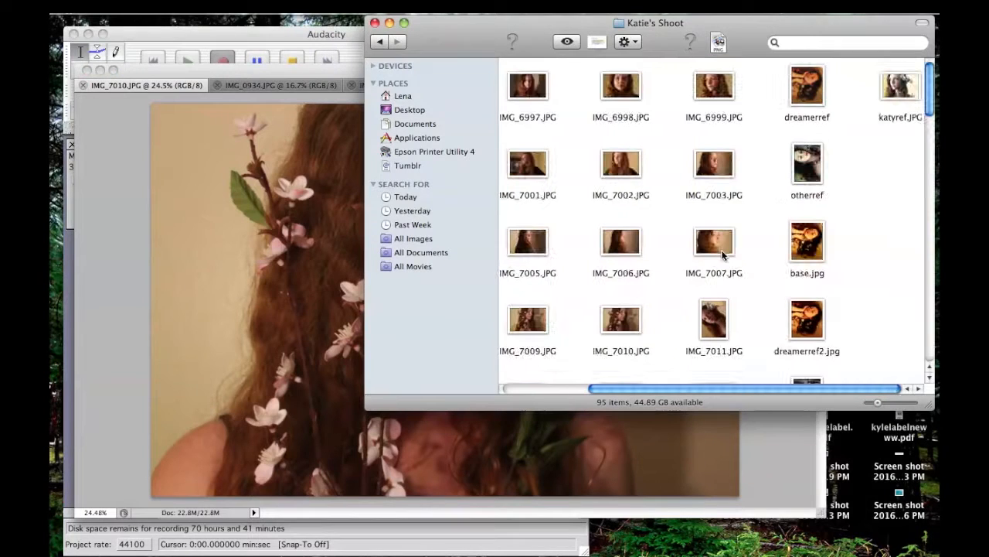
scroll(793, 197, "down", 10)
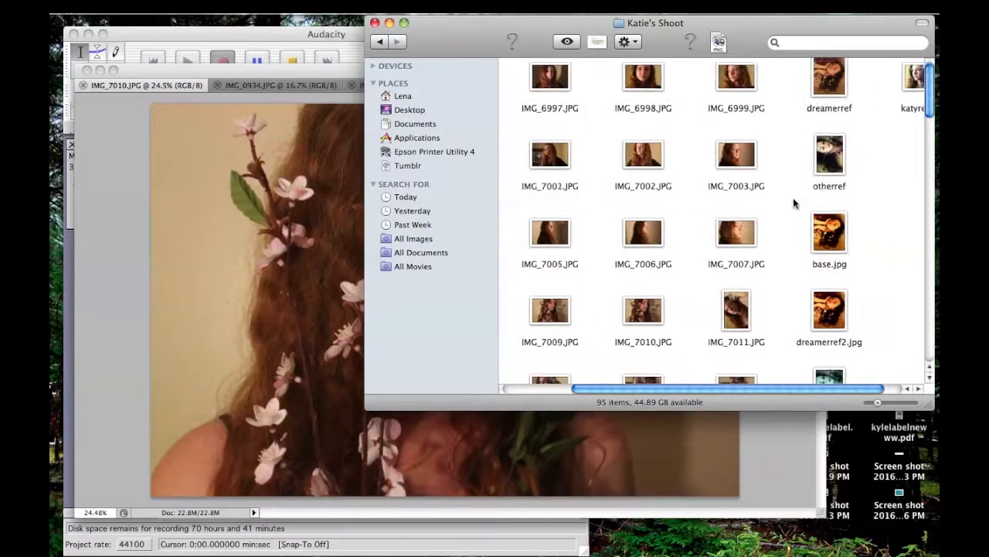
scroll(794, 198, "left", 3)
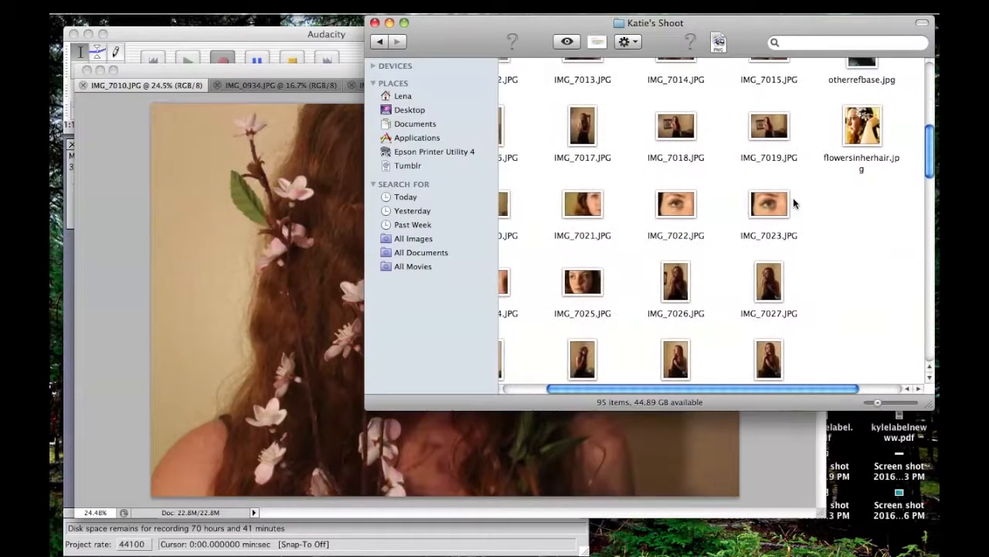
scroll(793, 203, "down", 3)
scroll(793, 202, "up", 6)
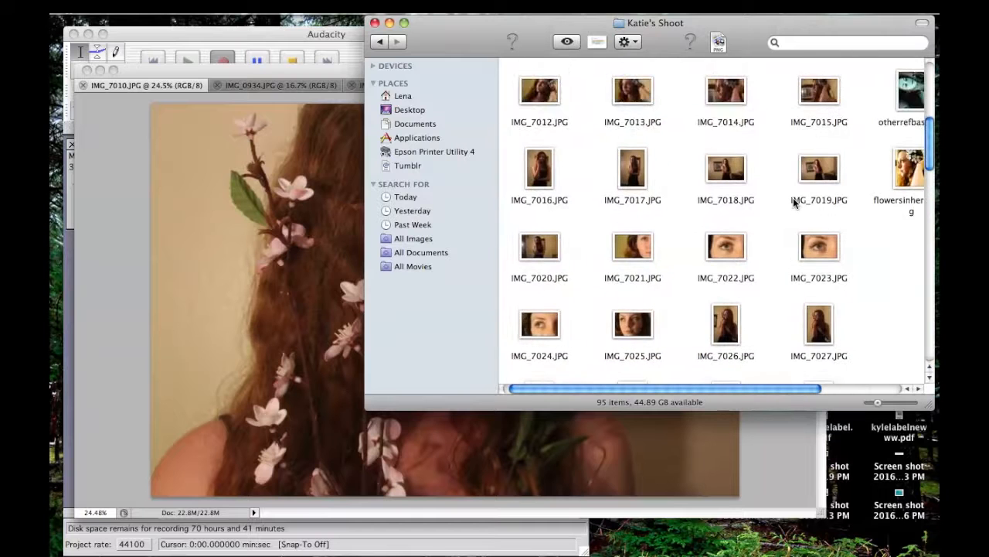
scroll(793, 202, "up", 3)
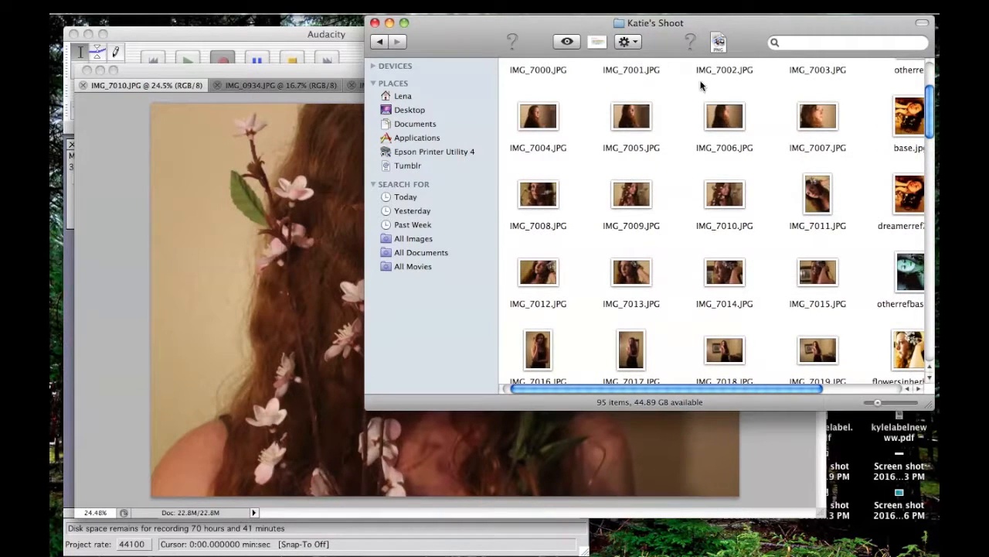
scroll(649, 177, "up", 2)
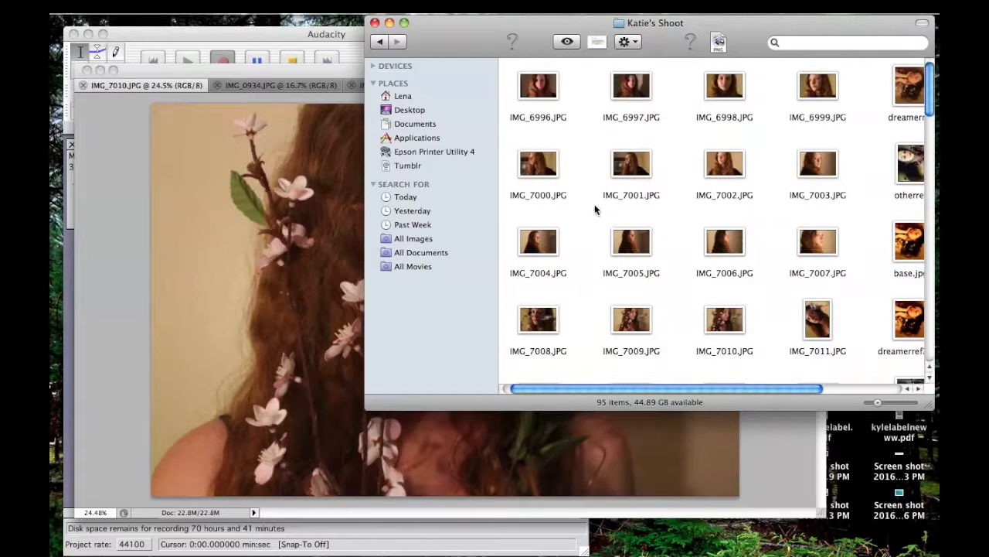
scroll(693, 203, "down", 3)
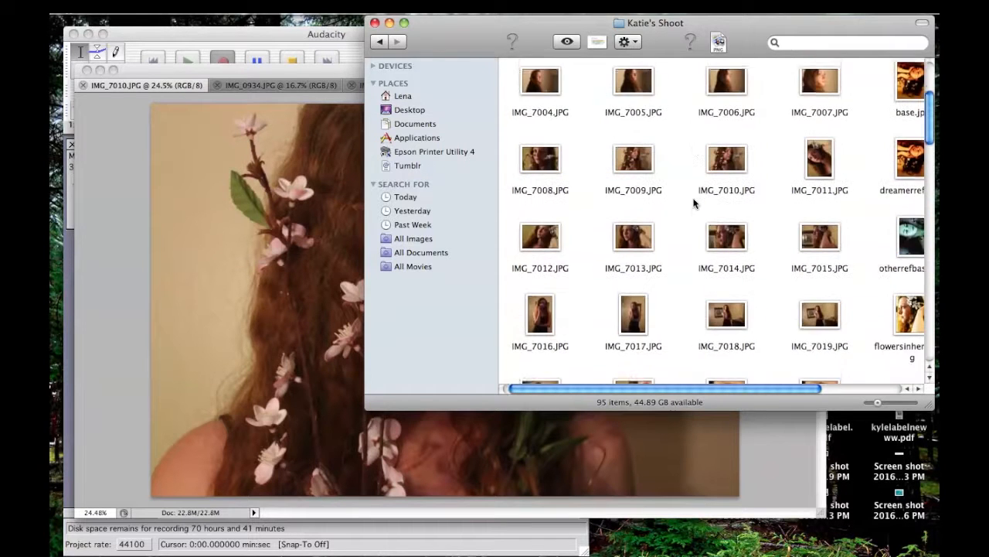
scroll(693, 204, "down", 1)
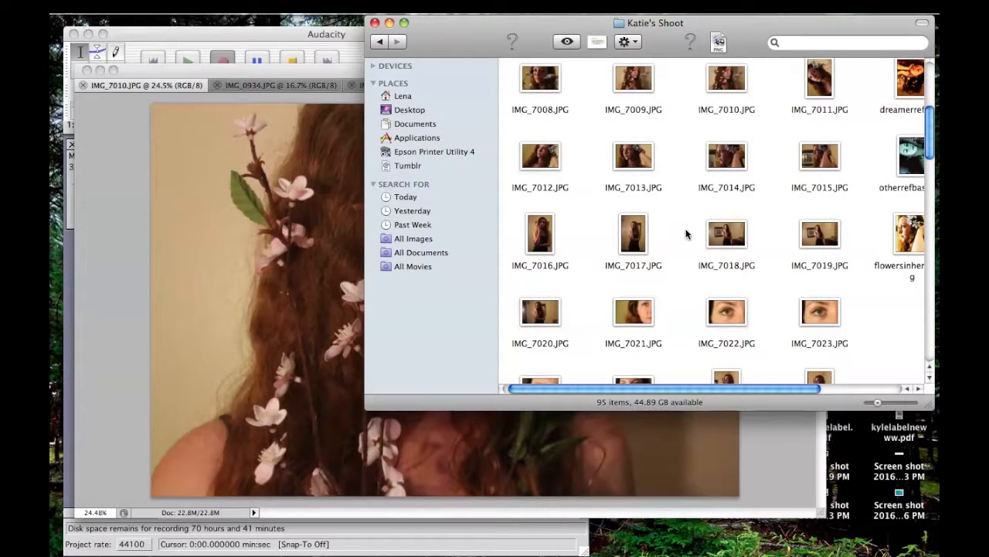
scroll(686, 234, "up", 3)
scroll(686, 234, "right", 2)
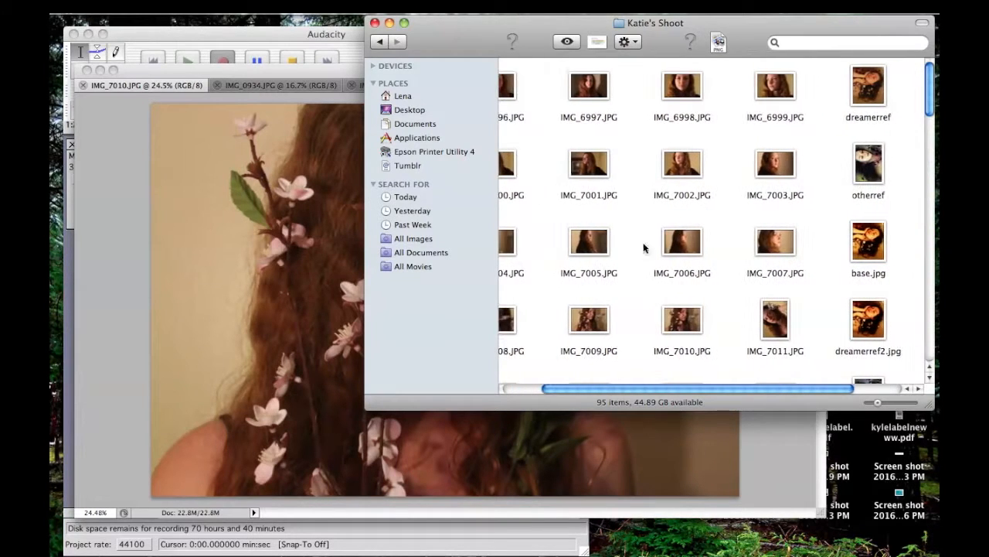
left_click(374, 23)
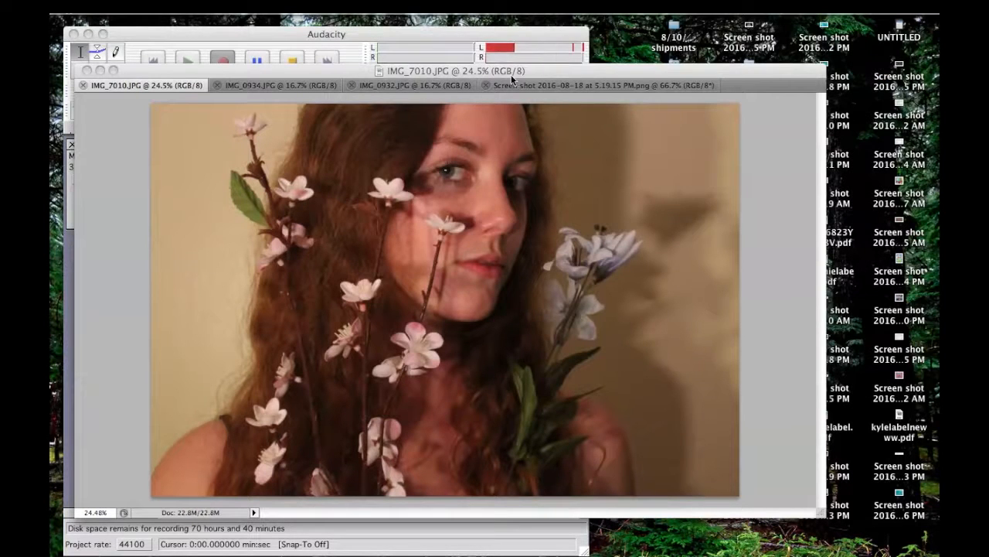
Return to Photoshop and examine the face, hair and blossom branches in IMG_7010.JPG up close
mouse_move(518, 69)
left_mouse_down()
mouse_move(512, 46)
mouse_move(521, 73)
left_mouse_up()
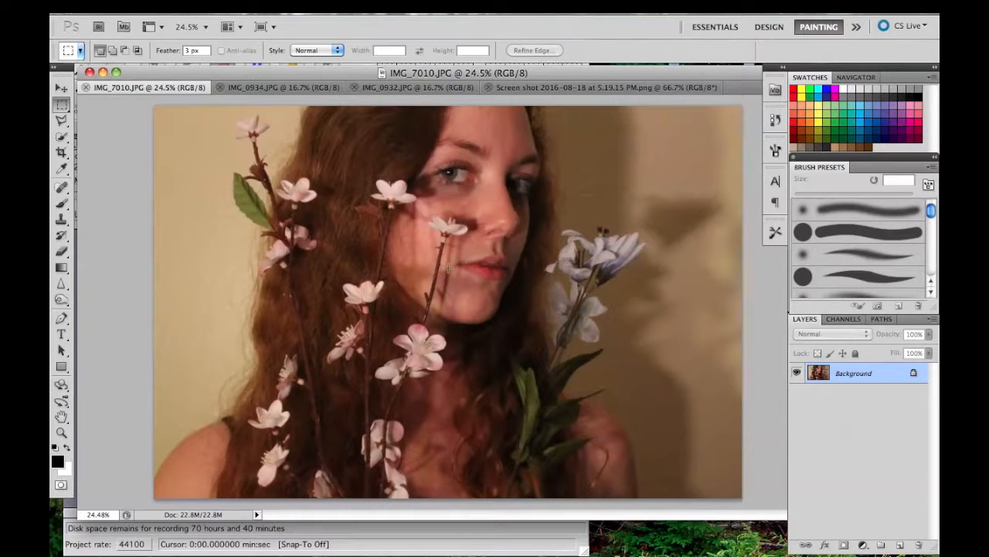
scroll(525, 203, "up", 5)
scroll(525, 203, "up", 4)
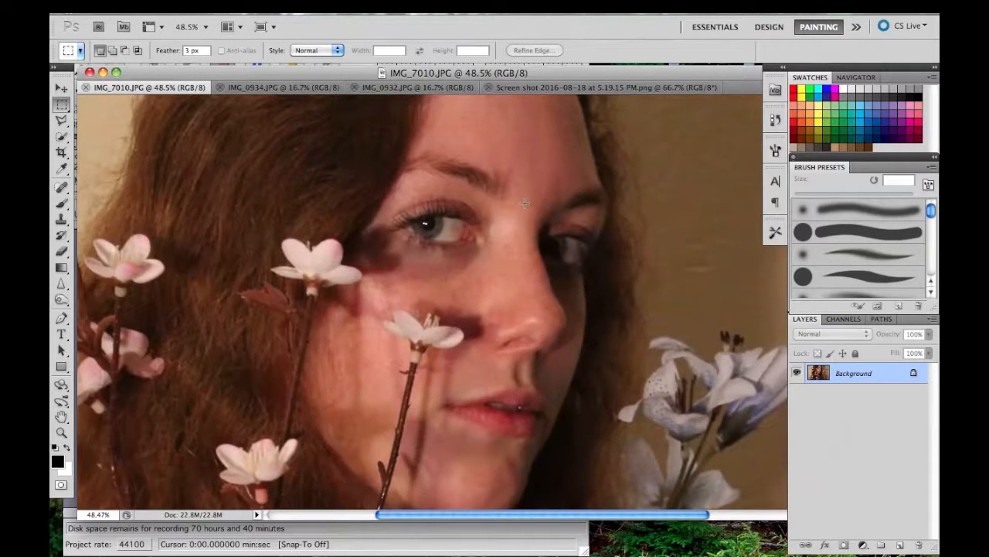
scroll(525, 204, "down", 8)
scroll(524, 203, "left", 5)
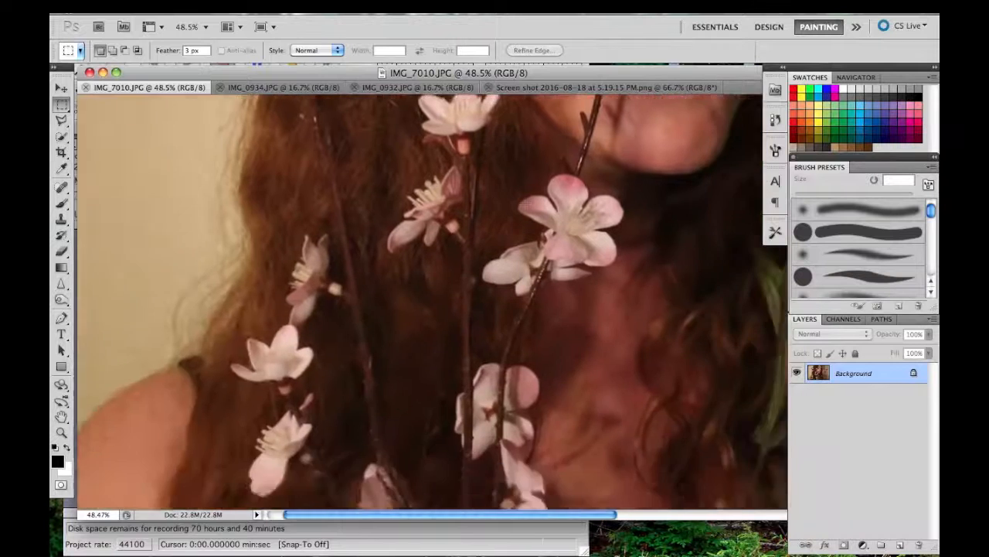
scroll(525, 204, "down", 15)
scroll(524, 203, "up", 14)
scroll(525, 204, "down", 6)
scroll(525, 204, "up", 6)
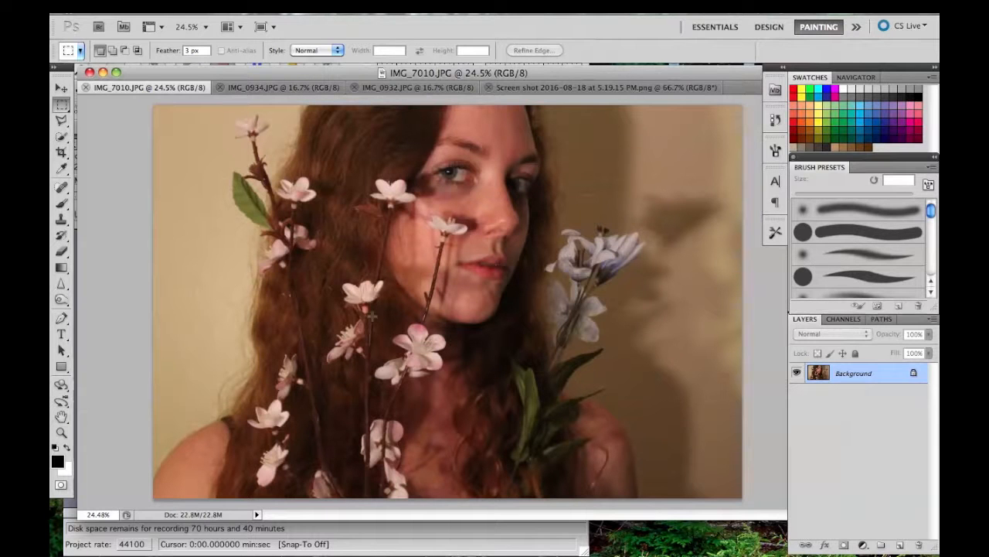
Review the open IMG_0934.JPG, IMG_0932.JPG and moth screenshot images, and return to the IMG_7010.JPG portrait
left_click(306, 89)
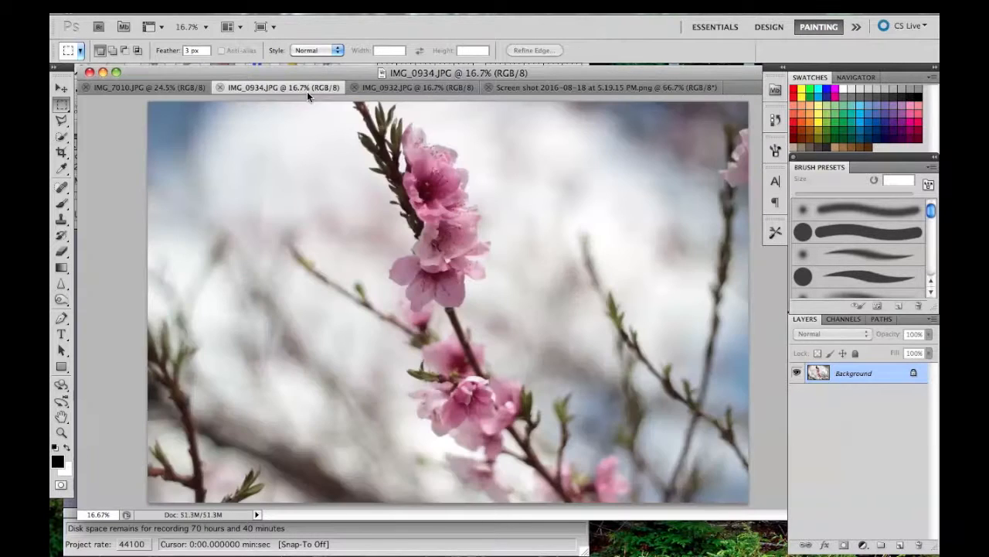
left_click(423, 83)
left_click(302, 86)
left_click(413, 87)
left_click(550, 86)
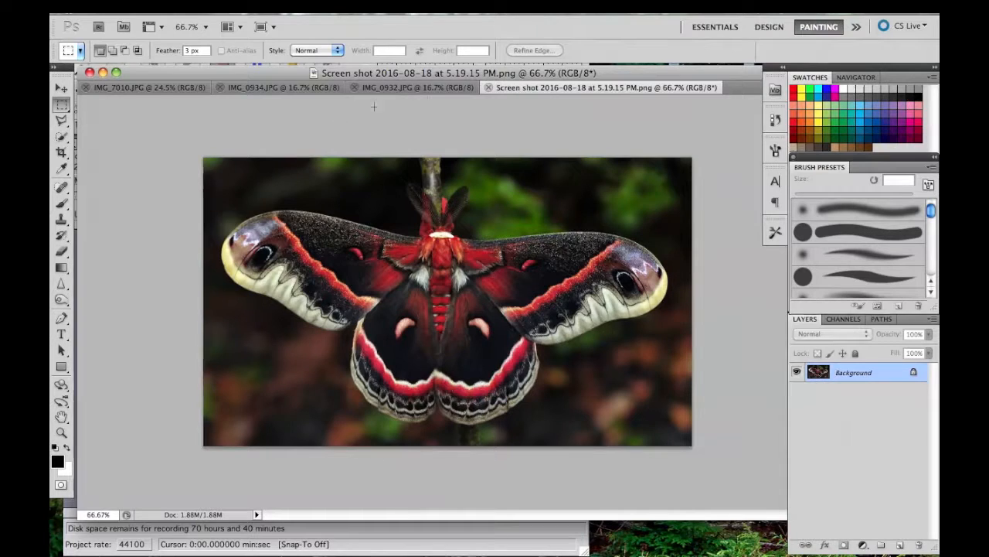
left_click(166, 89)
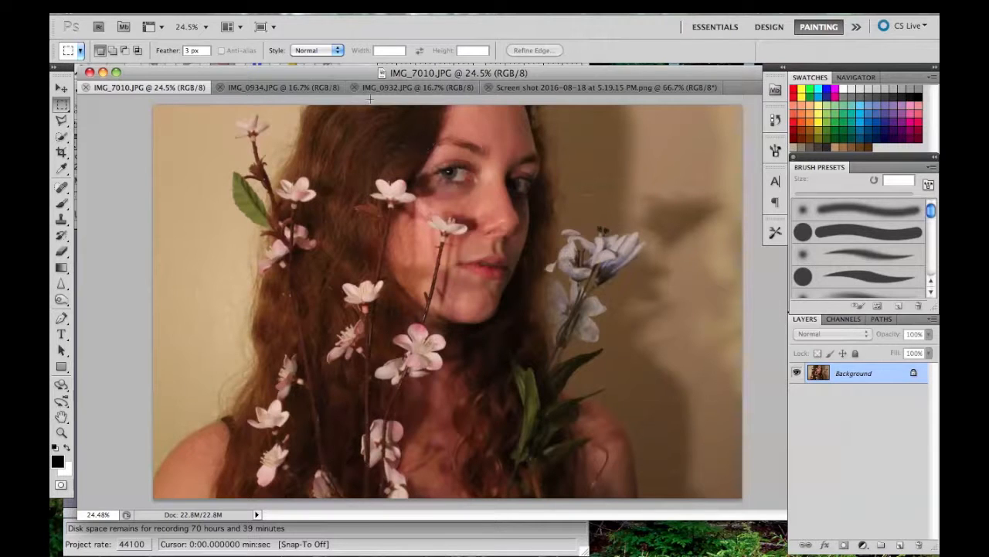
left_click(296, 90)
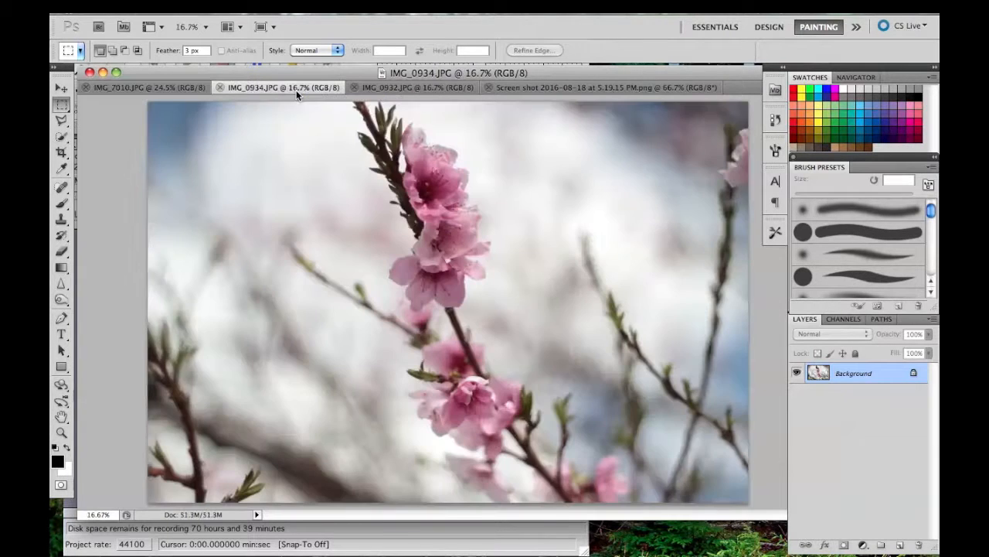
left_click(166, 89)
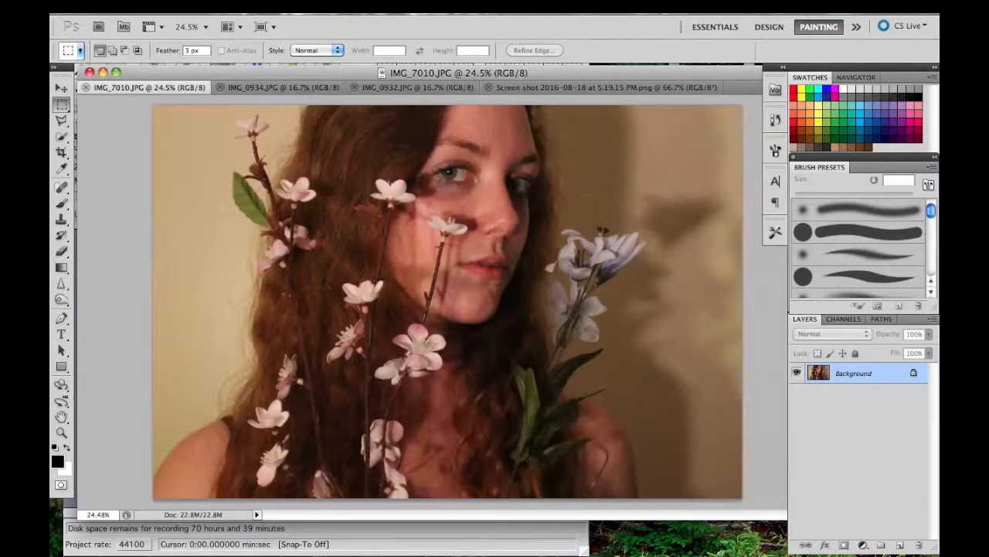
Start a Curves adjustment on the portrait, raising the RGB highlights from input 196 to output 233 and placing a shadow point
left_click(232, 8)
mouse_move(255, 51)
left_click(431, 80)
left_click_drag(794, 146, 806, 131)
left_click_drag(696, 248, 717, 225)
mouse_move(805, 131)
left_mouse_down()
mouse_move(779, 133)
mouse_move(789, 136)
left_mouse_up()
left_click_drag(718, 223, 683, 265)
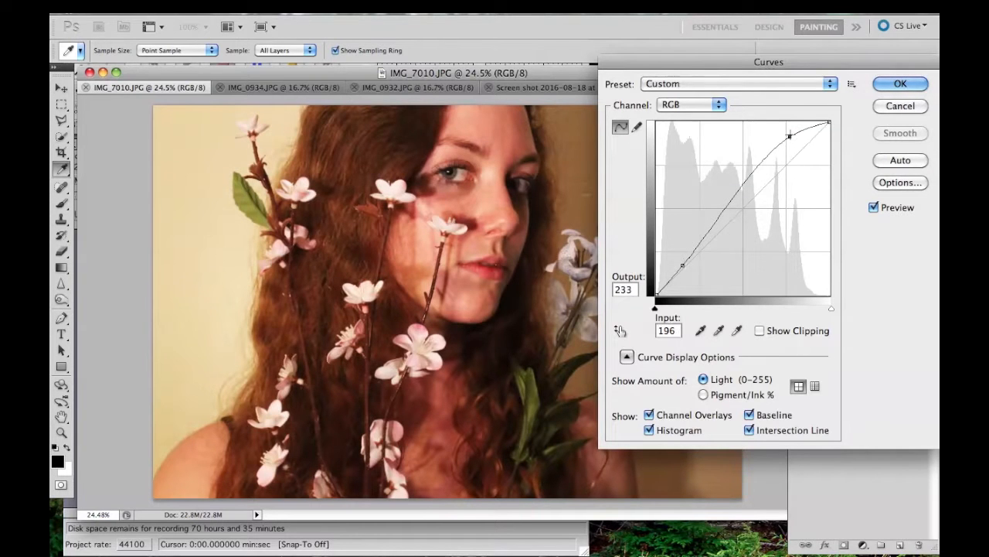
Raise the highlights of the RGB curve further, lift the midtones from input 93 to output 123, and apply the Curves adjustment
left_click(809, 127)
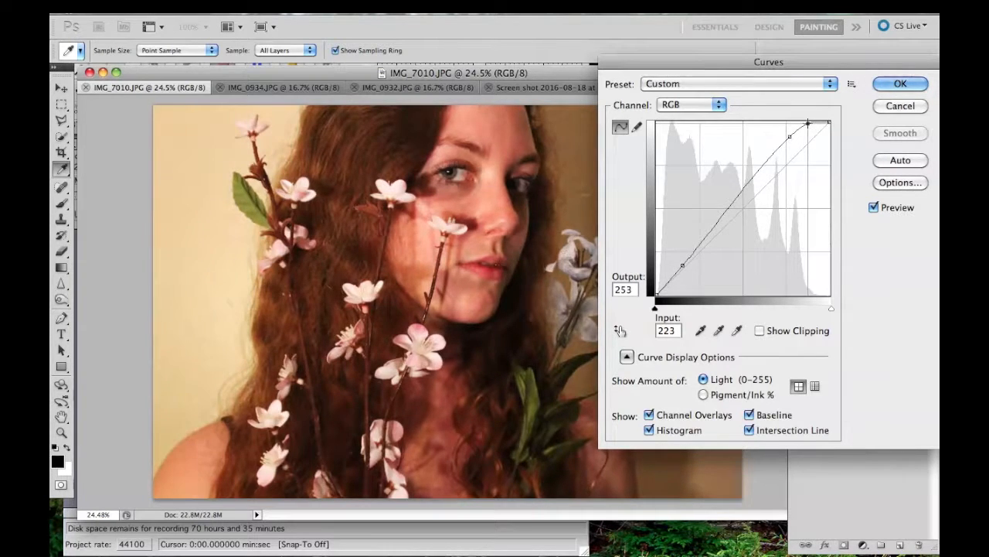
left_click_drag(806, 127, 785, 130)
left_click(720, 218)
left_click_drag(720, 218, 719, 212)
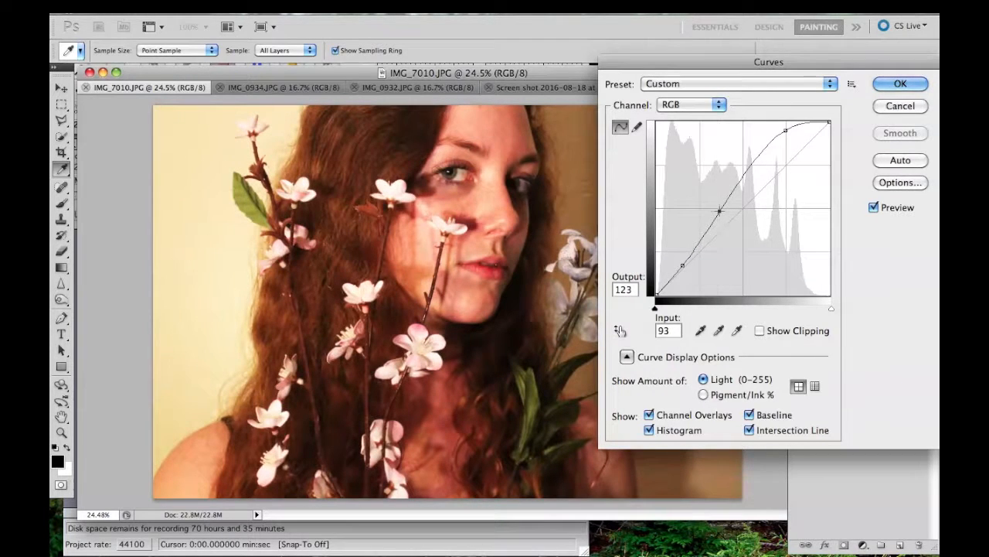
left_click(897, 83)
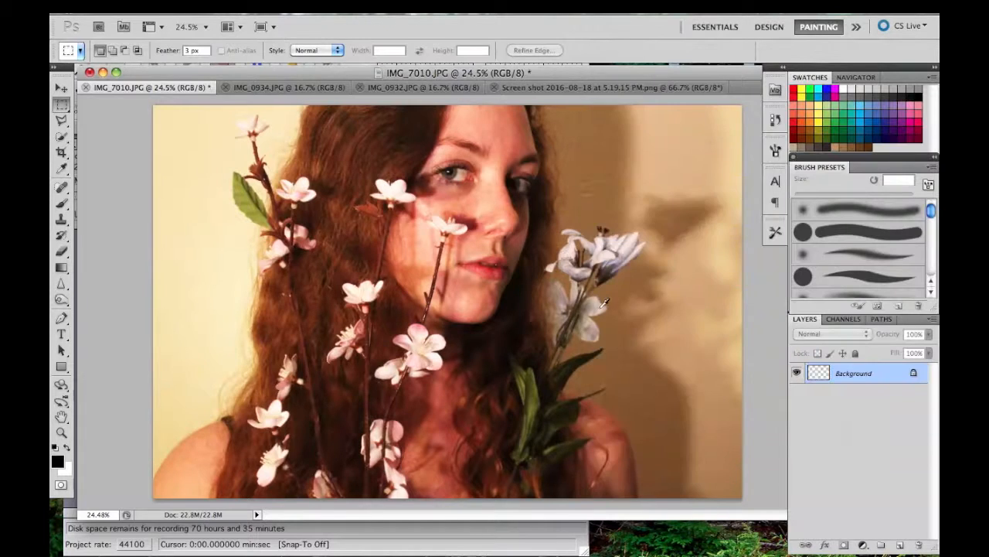
Examine the brightened portrait's face, hair and flower branches at about 60% zoom
scroll(507, 220, "up", 1)
scroll(507, 221, "up", 3)
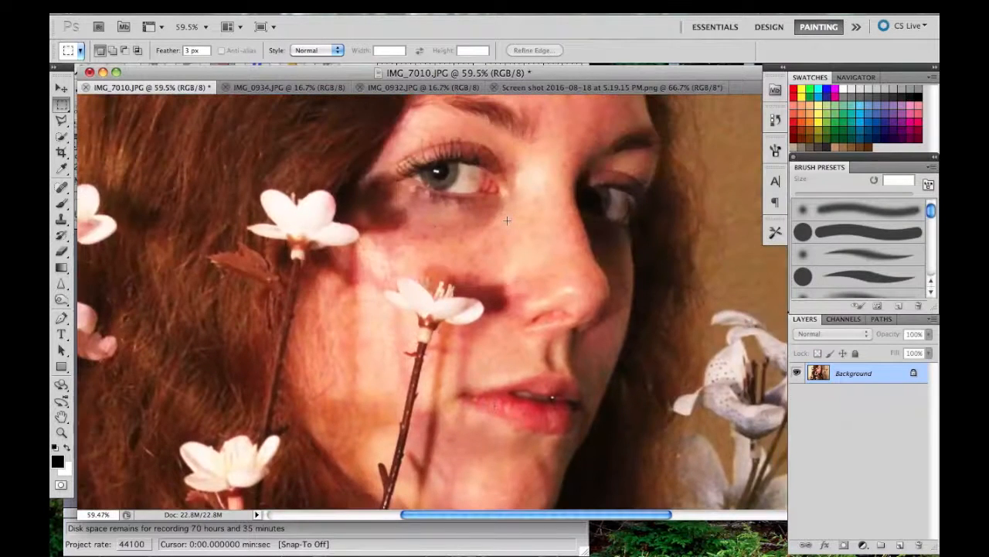
scroll(507, 221, "left", 6)
scroll(507, 220, "down", 4)
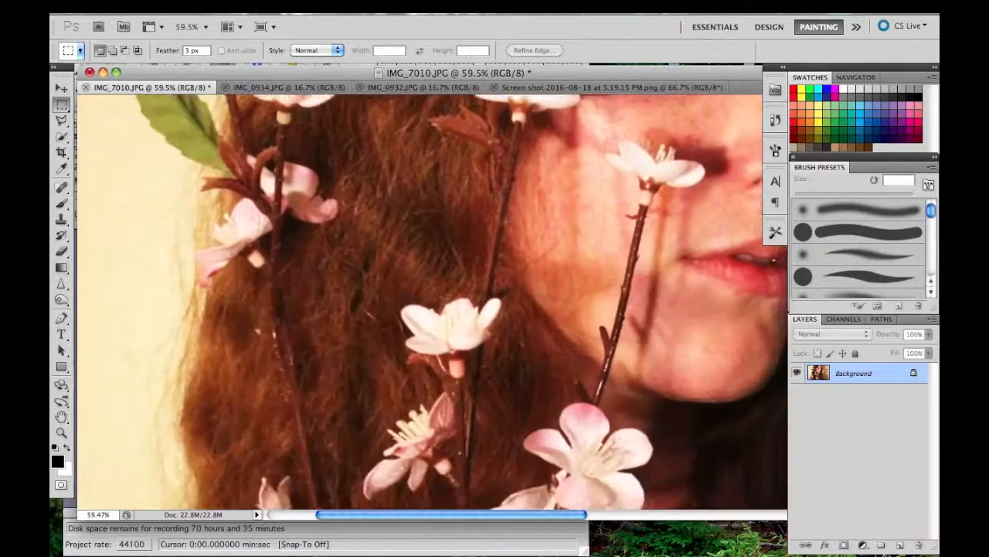
scroll(507, 221, "down", 8)
scroll(507, 221, "right", 4)
scroll(507, 220, "up", 5)
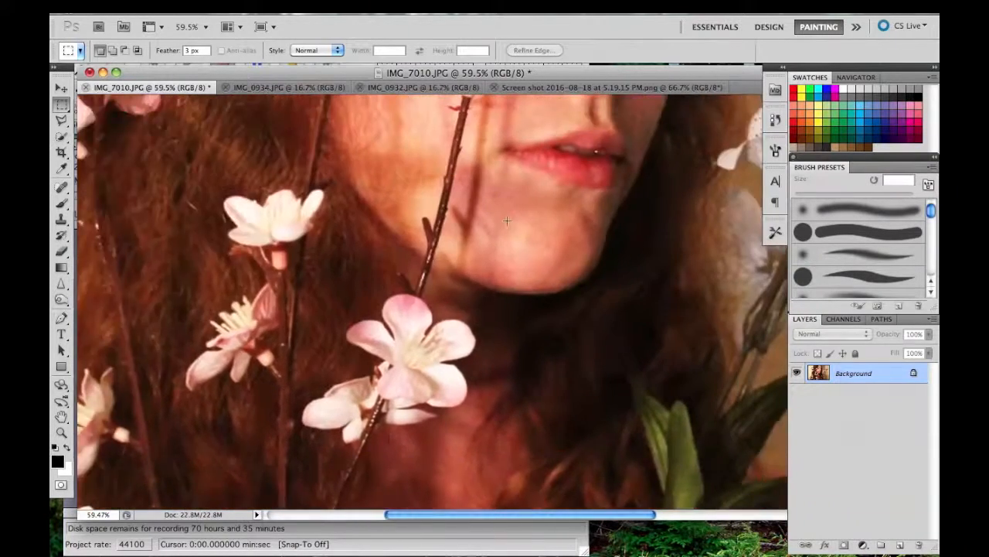
scroll(507, 220, "right", 3)
scroll(507, 220, "up", 2)
Inspect the individual blossoms, stems and surrounding hair at about 103% zoom
scroll(507, 221, "up", 3)
scroll(507, 220, "left", 3)
scroll(507, 220, "left", 4)
scroll(508, 220, "up", 5)
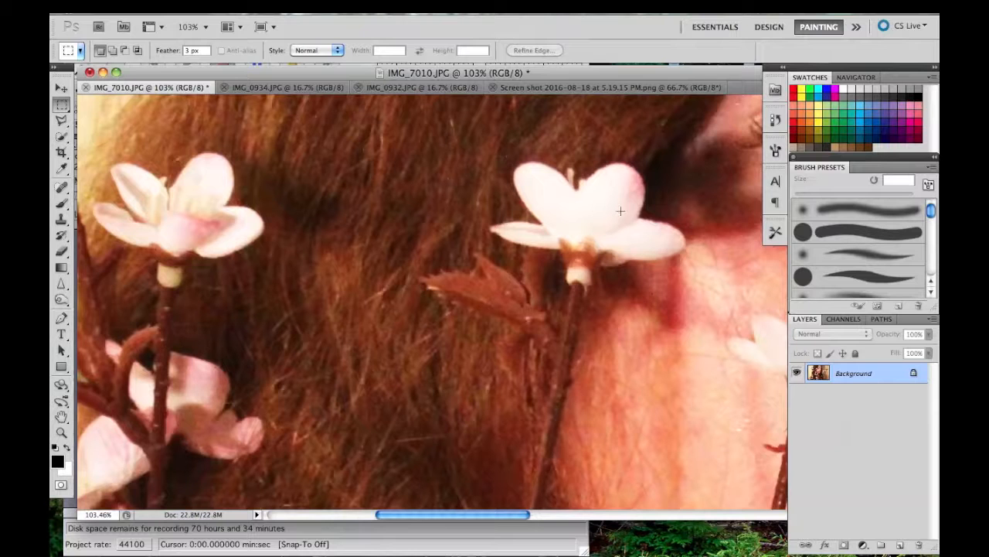
scroll(619, 230, "down", 10)
scroll(618, 230, "left", 2)
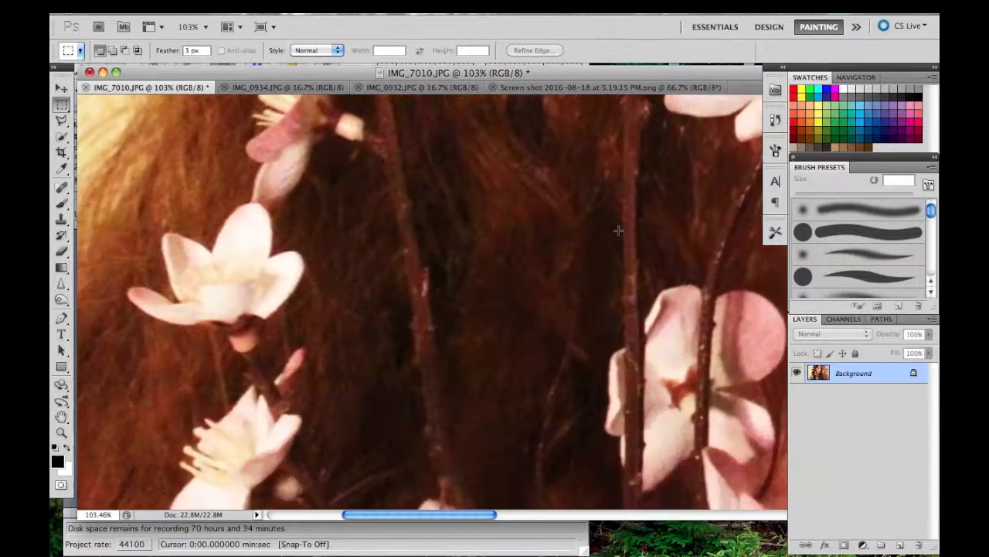
scroll(618, 230, "left", 6)
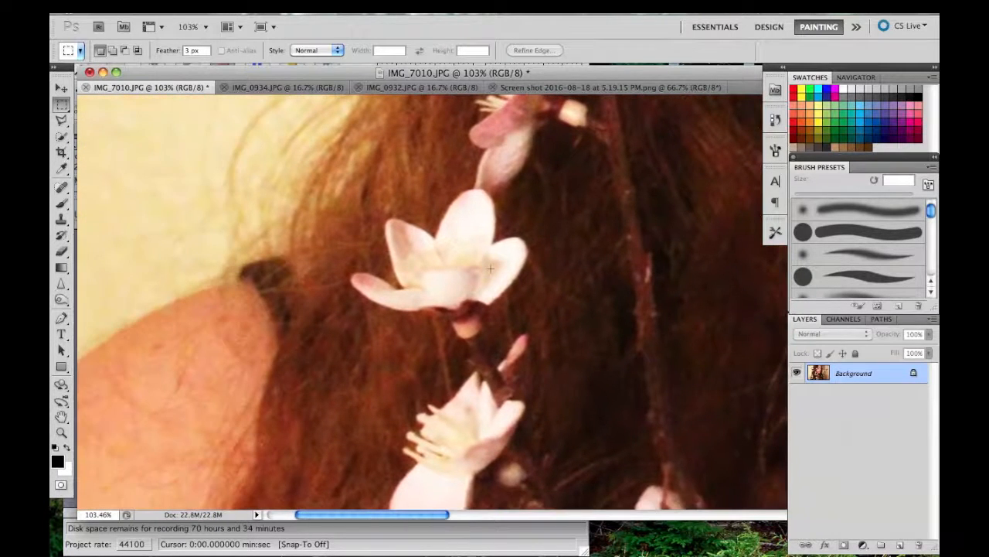
scroll(483, 269, "down", 4)
scroll(490, 269, "right", 8)
scroll(491, 267, "down", 10)
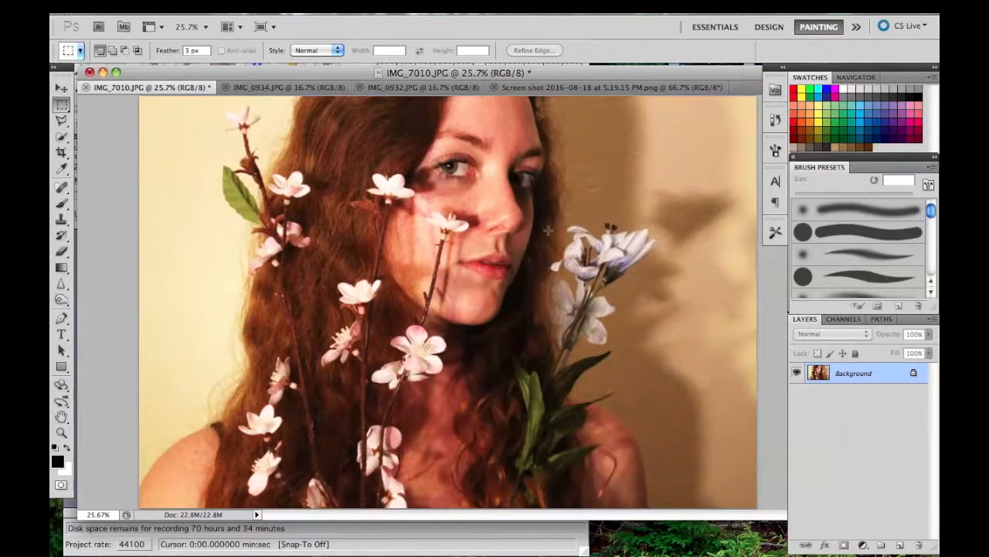
Add a new empty layer above the portrait and select the Background layer
scroll(548, 230, "up", 5)
scroll(548, 230, "up", 4)
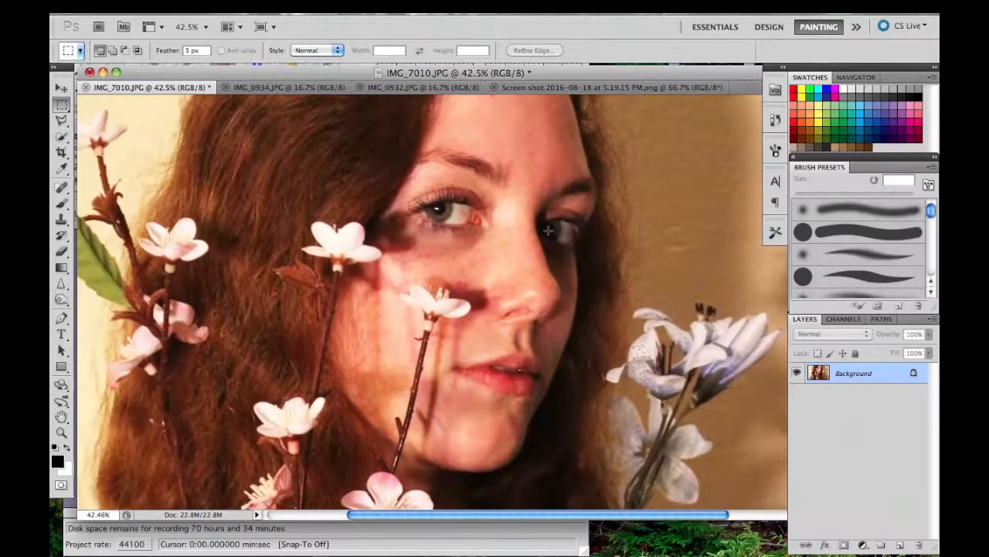
scroll(548, 231, "down", 4)
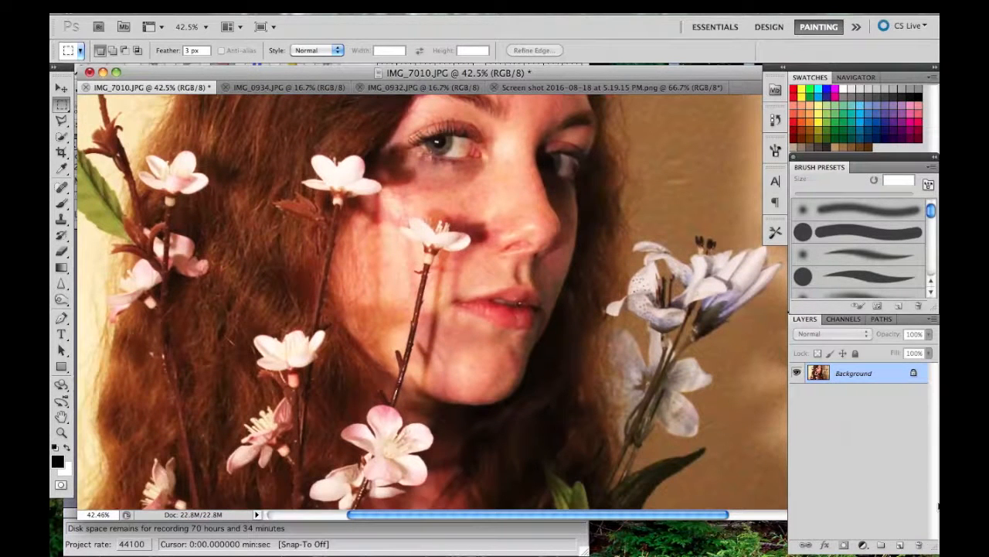
left_click(901, 546)
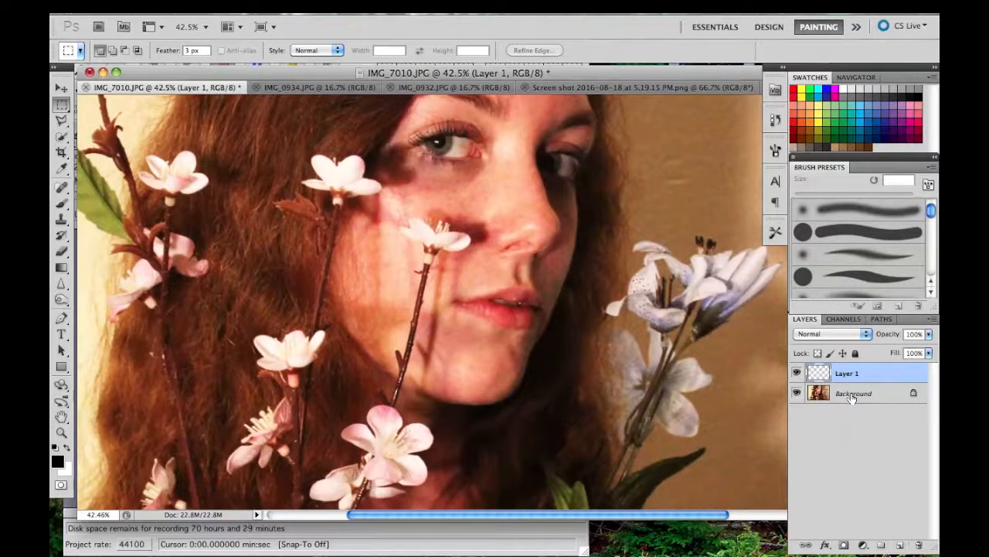
left_click(852, 397)
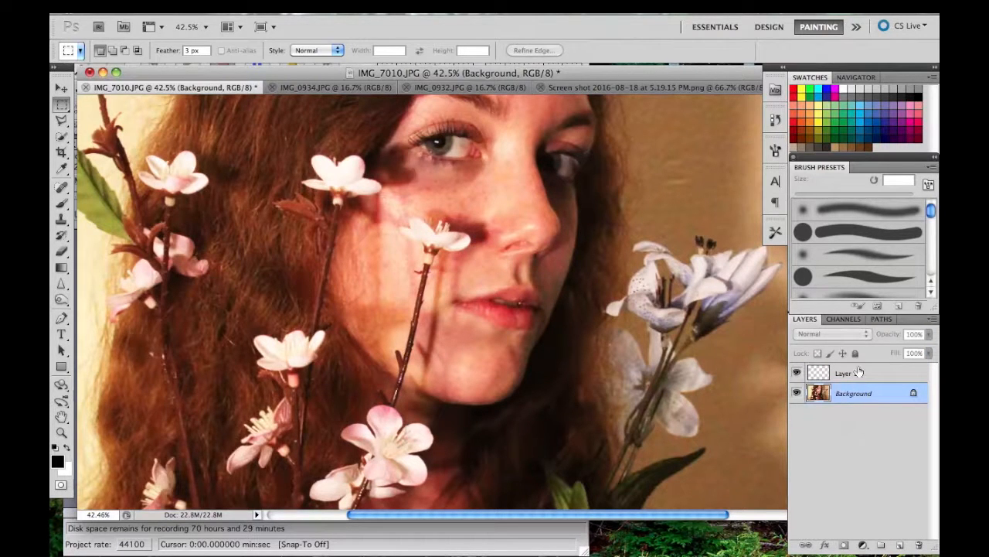
Copy the entire IMG_0934.JPG blossom image and paste it into the IMG_7010.JPG portrait as a layer above the Background
left_click(354, 86)
key("super+a")
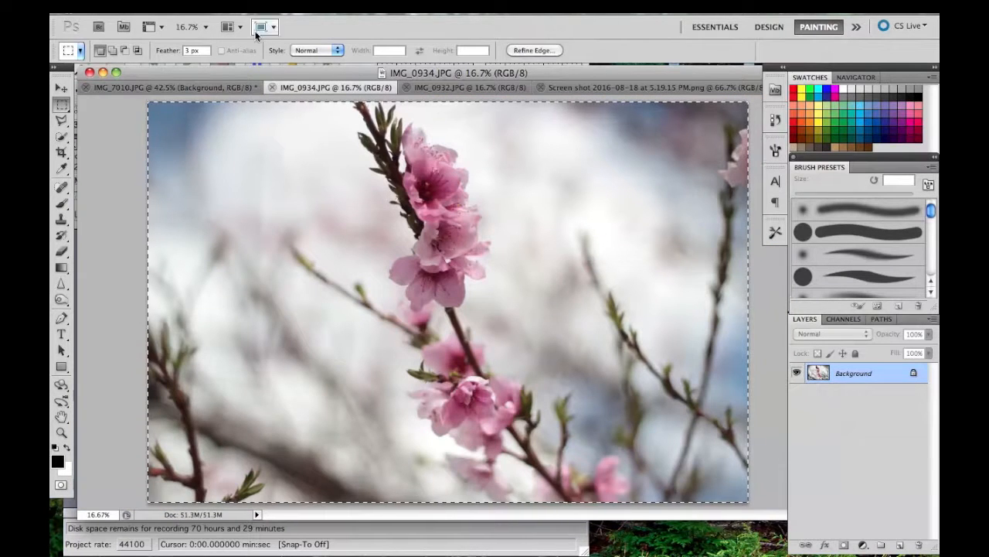
left_click(197, 6)
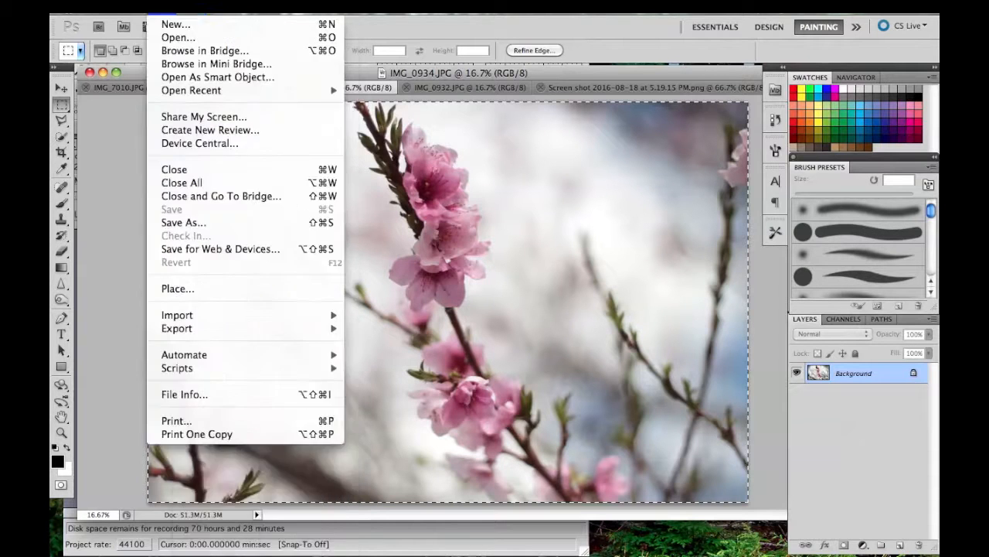
left_click(230, 117)
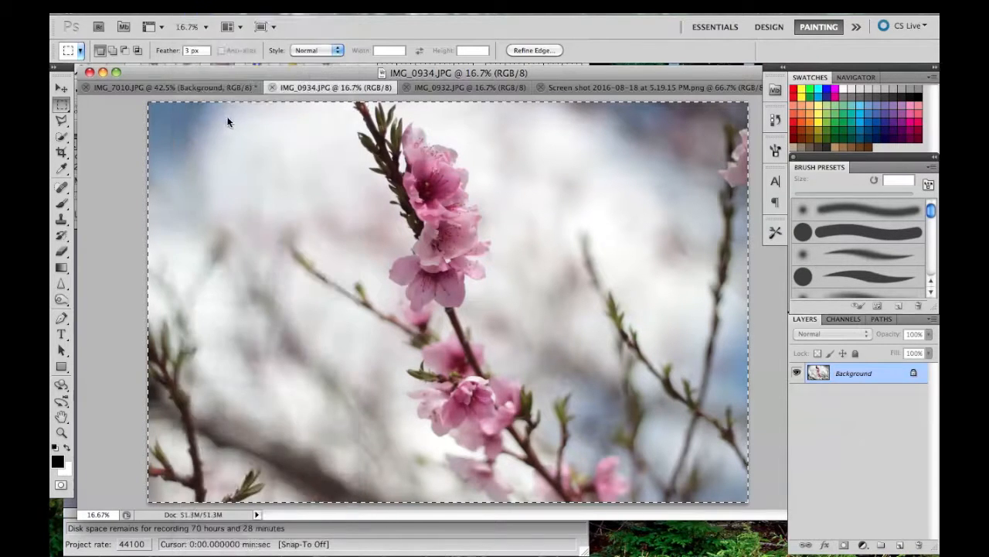
left_click(197, 87)
key("ctrl+v")
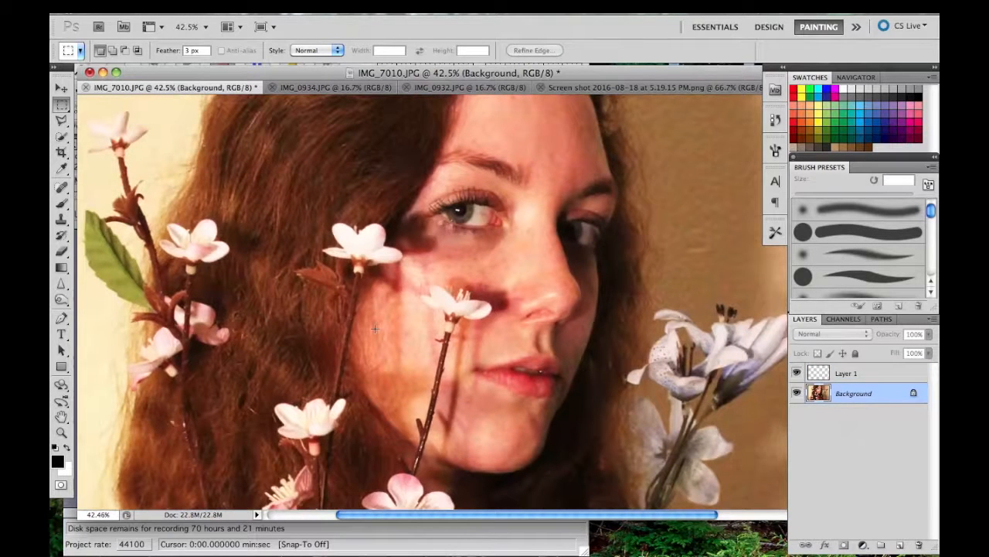
key("ctrl+v")
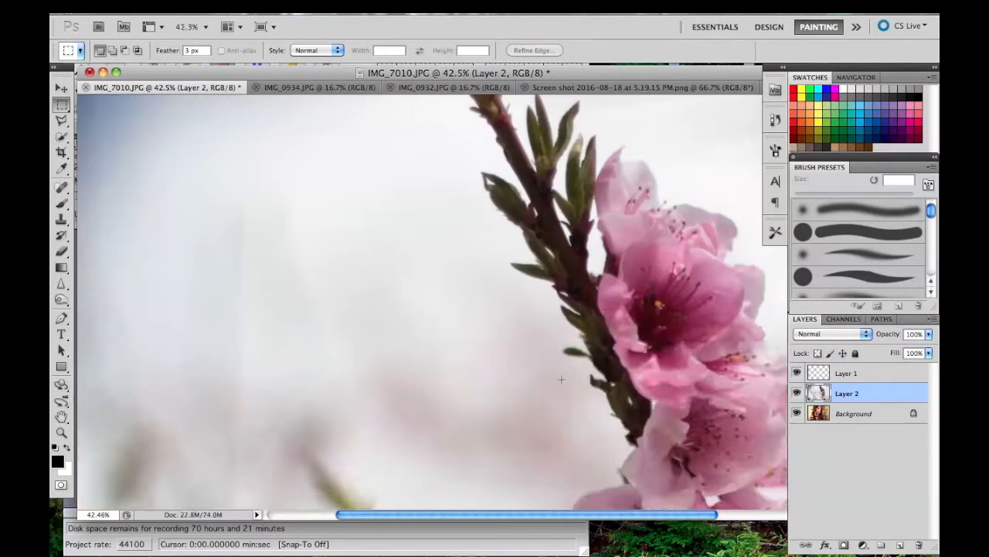
Scale the pasted blossom layer to 66.67%, shift it toward the portrait's right side, and apply the transformation
scroll(561, 379, "down", 5)
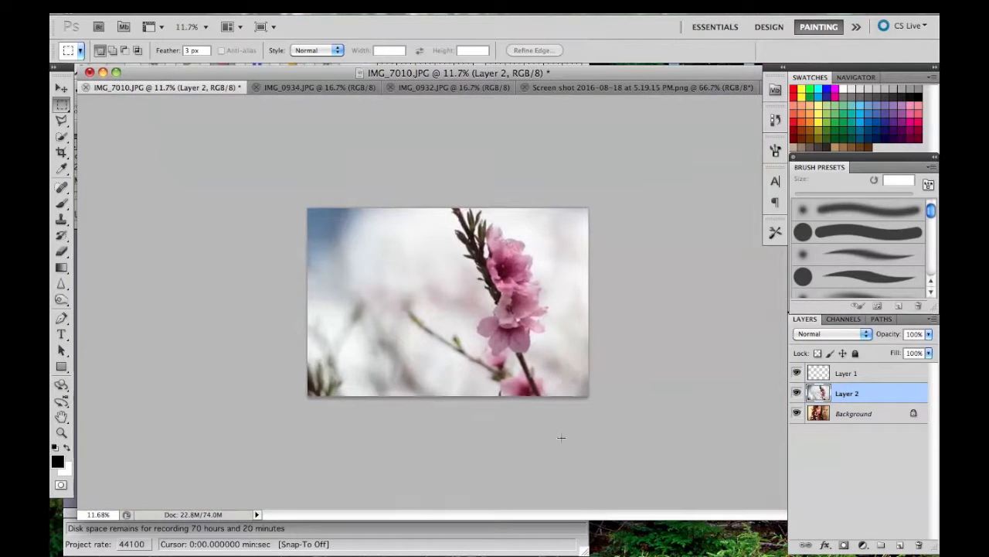
key("ctrl+t")
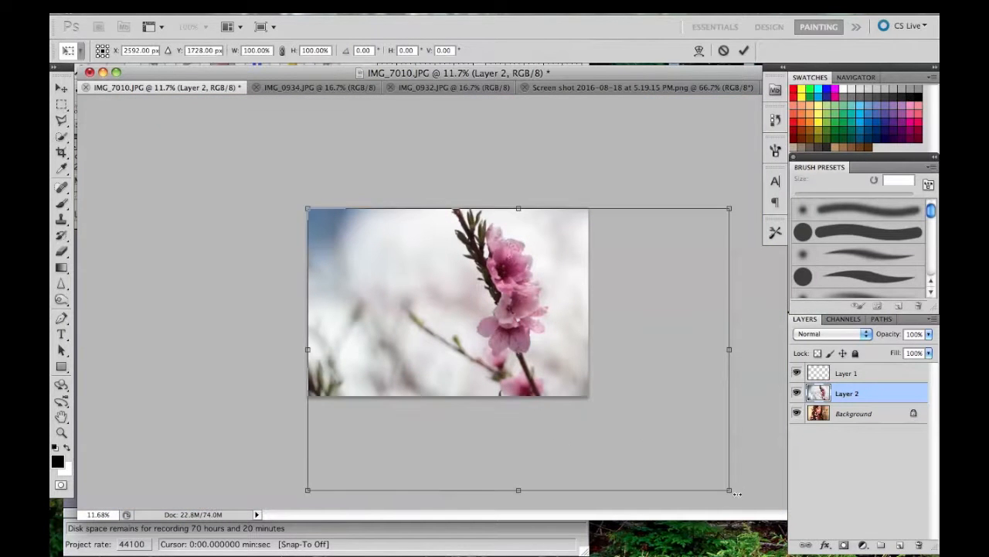
left_click_drag(728, 491, 586, 401)
left_click_drag(523, 349, 563, 337)
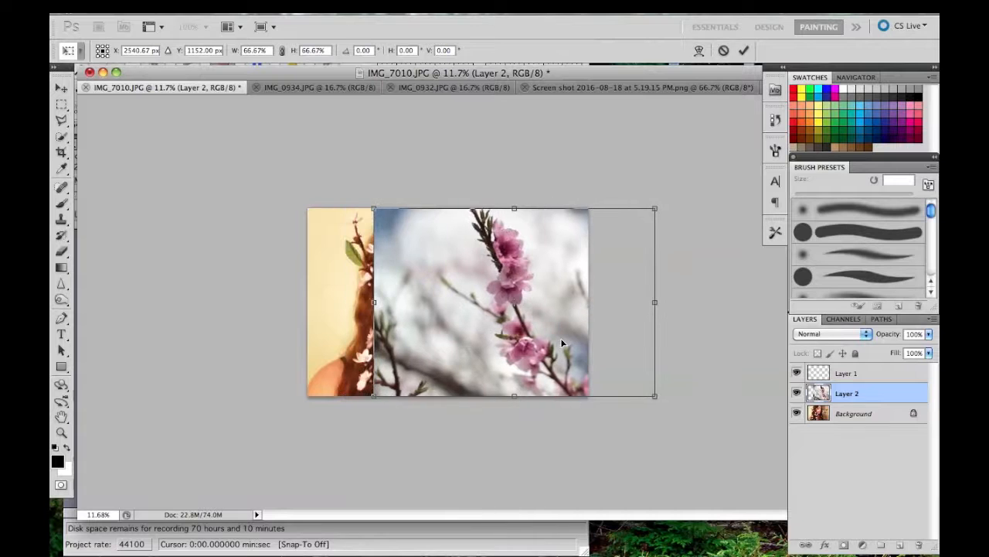
key("Return")
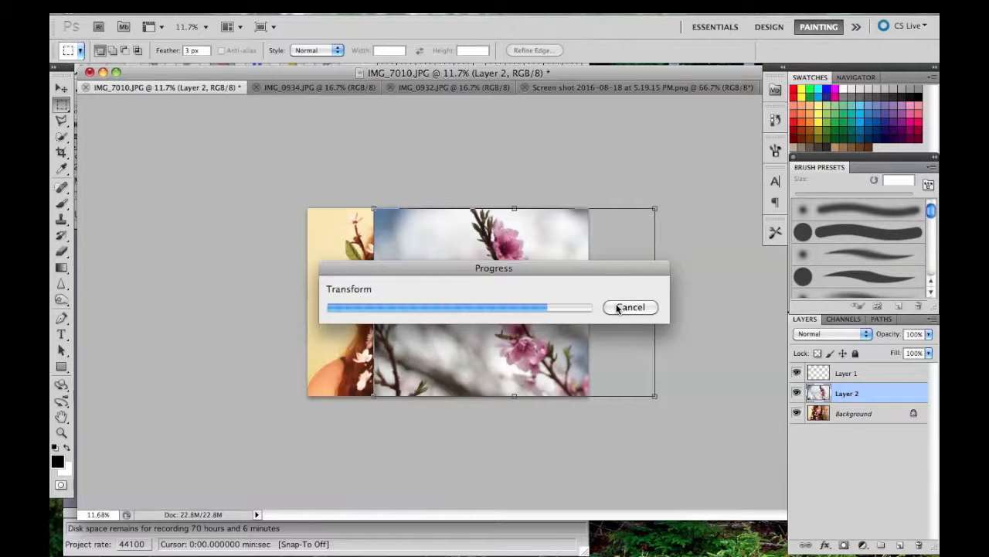
Set a soft eraser to 463 px and partly erase the blossom layer along its left edge over the hair
left_click(62, 250)
left_click(117, 51)
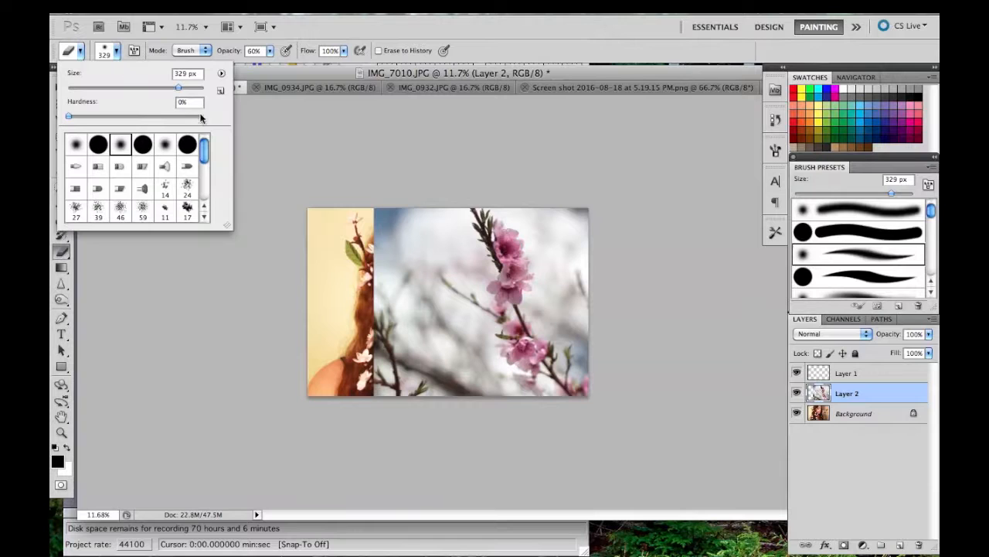
left_click(188, 88)
mouse_move(408, 207)
left_mouse_down()
mouse_move(397, 201)
mouse_move(381, 276)
mouse_move(379, 402)
mouse_move(376, 324)
left_mouse_up()
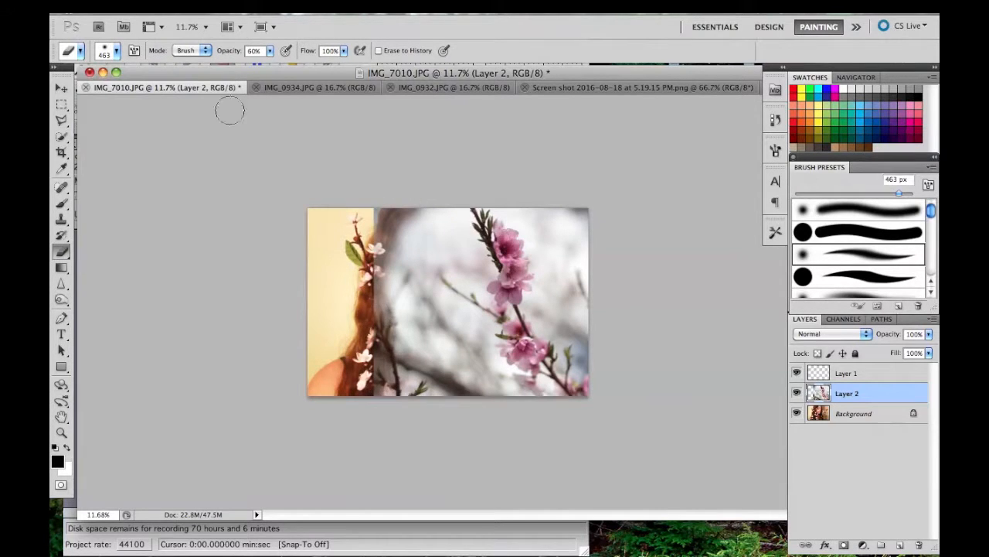
Delete rectangular areas of the blossom layer over the hair, below the chin, and in the photo's upper-right corner
left_click(58, 108)
left_click_drag(443, 448, 454, 451)
left_click(467, 425)
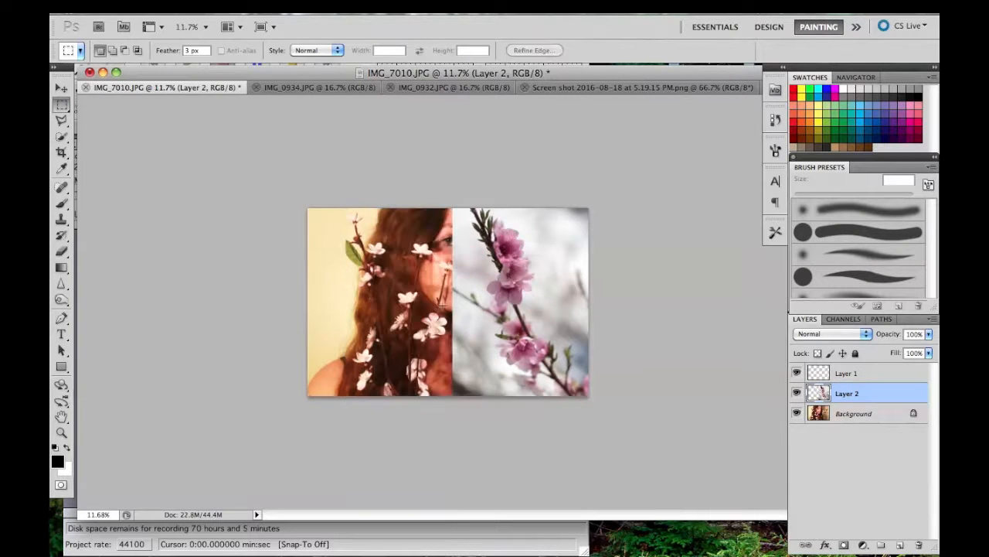
key("Delete")
key("ctrl+d")
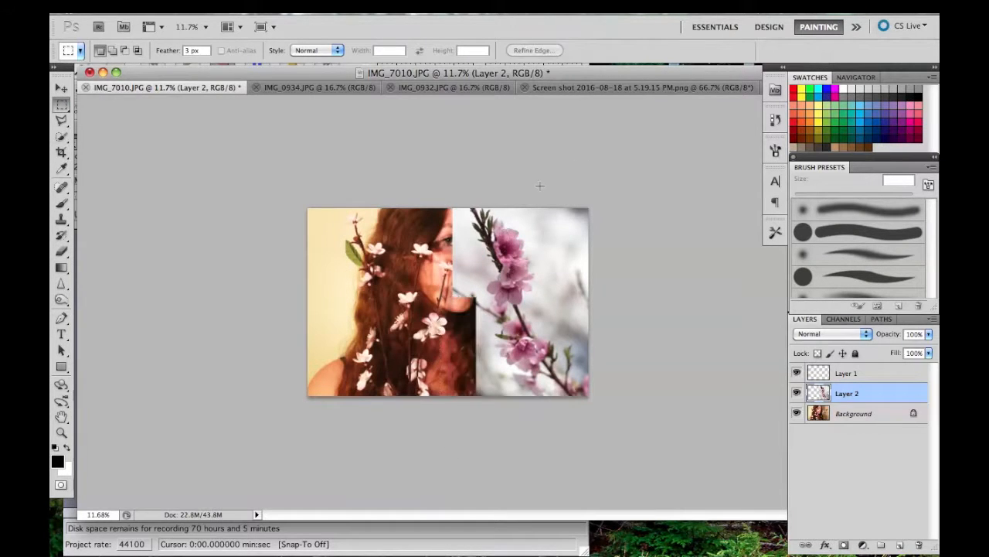
left_click_drag(598, 316, 618, 312)
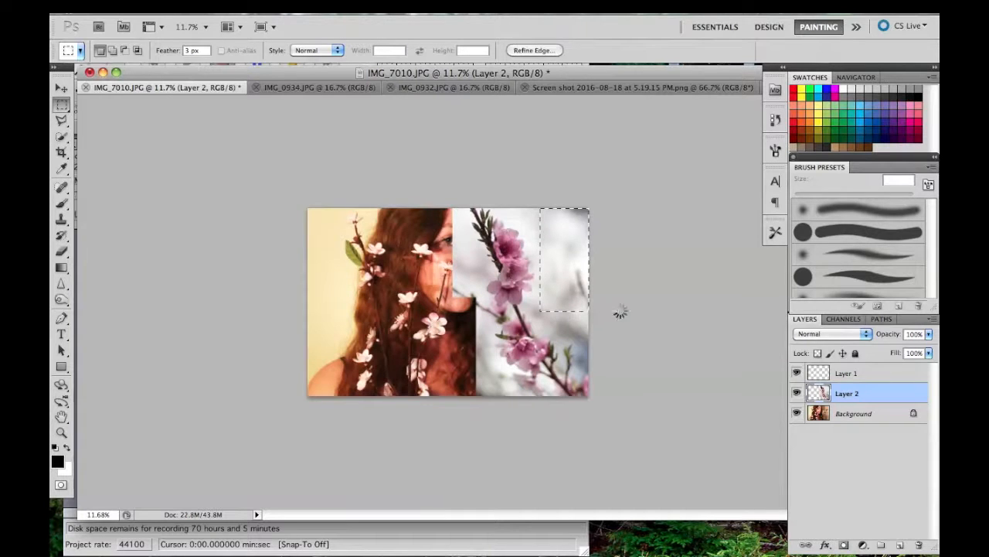
key("Delete")
key("ctrl+d")
left_click(62, 203)
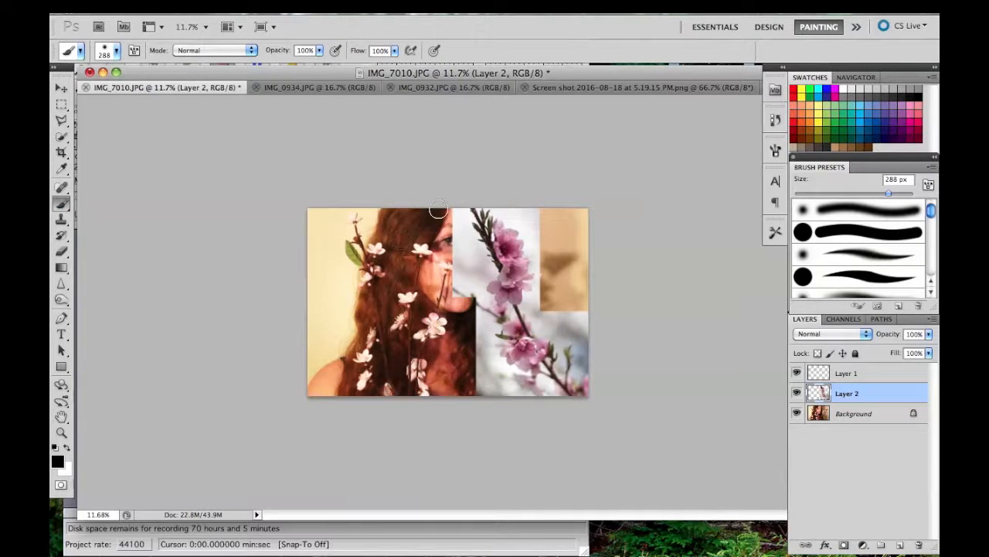
left_click_drag(442, 209, 474, 295)
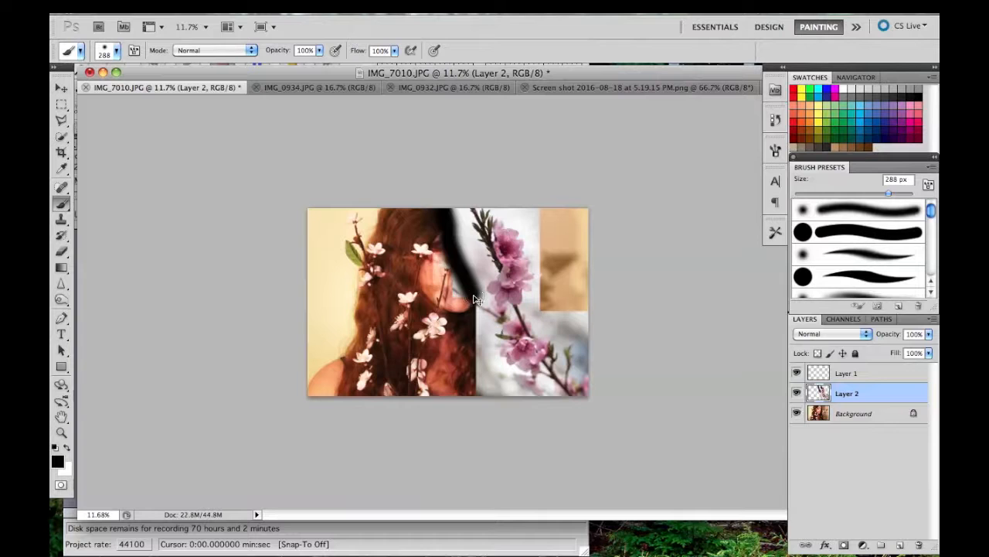
key("ctrl+z")
Erase the blossom layer at 60% opacity where it covers the face, chin and hair beside the branch
left_click(62, 250)
left_click_drag(442, 217, 461, 296)
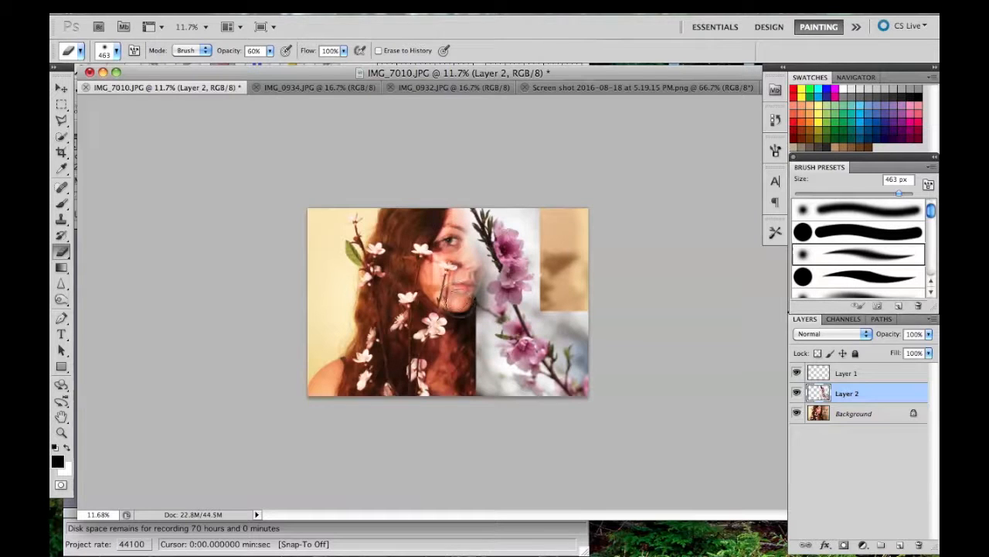
mouse_move(467, 286)
left_mouse_down()
mouse_move(484, 334)
mouse_move(475, 375)
mouse_move(464, 309)
left_mouse_up()
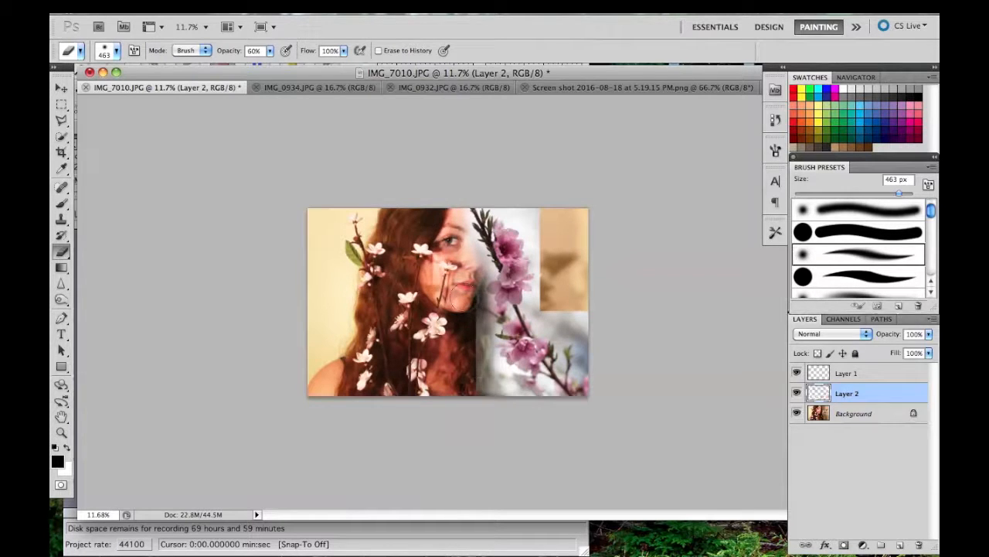
left_click_drag(466, 409, 464, 289)
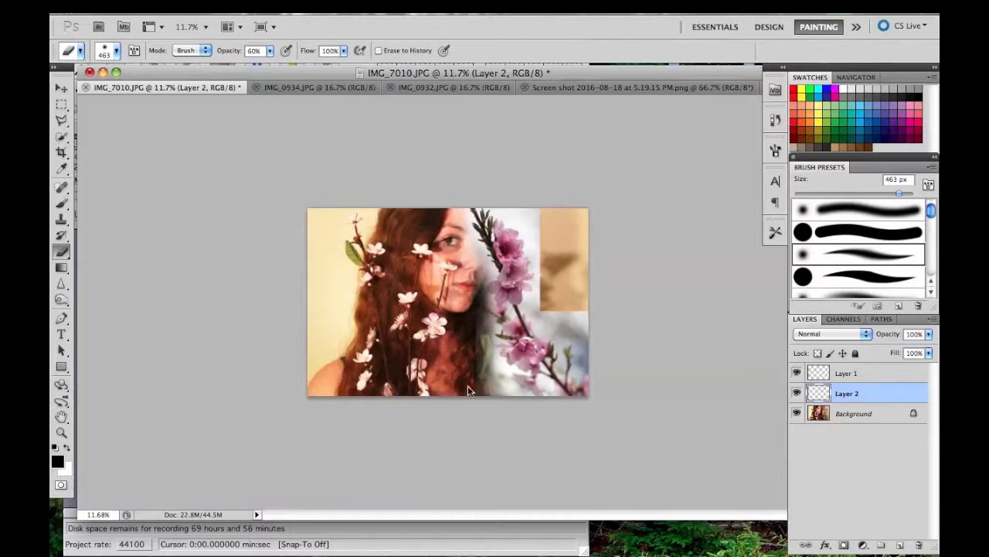
Raise the eraser opacity to 100% and erase the pale background on the right side of the pink blossom branch
left_click(270, 51)
left_click_drag(271, 65, 302, 66)
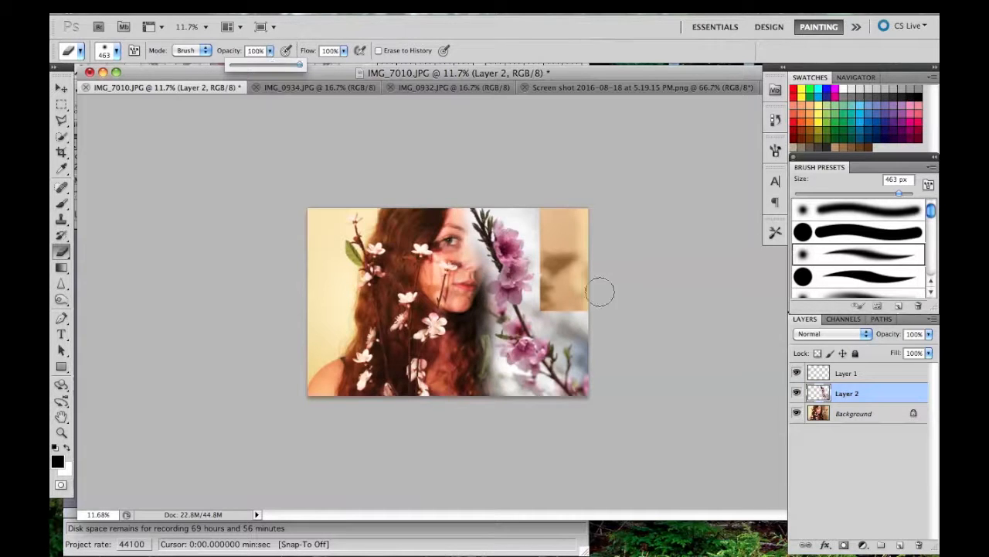
mouse_move(522, 198)
left_mouse_down()
mouse_move(545, 222)
mouse_move(548, 246)
mouse_move(540, 219)
mouse_move(499, 181)
left_mouse_up()
mouse_move(541, 247)
left_mouse_down()
mouse_move(552, 311)
mouse_move(604, 344)
left_mouse_up()
left_click_drag(545, 293, 543, 301)
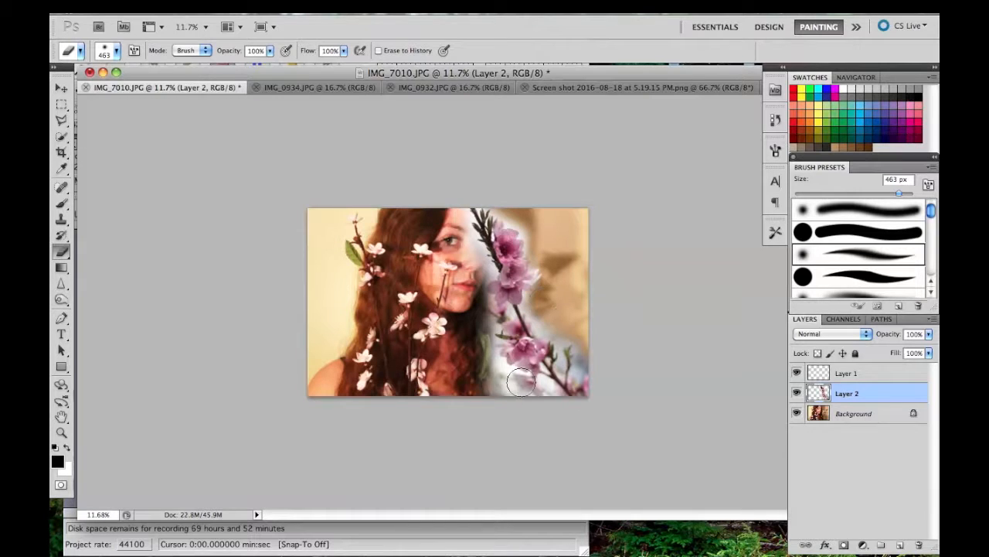
left_click(61, 120)
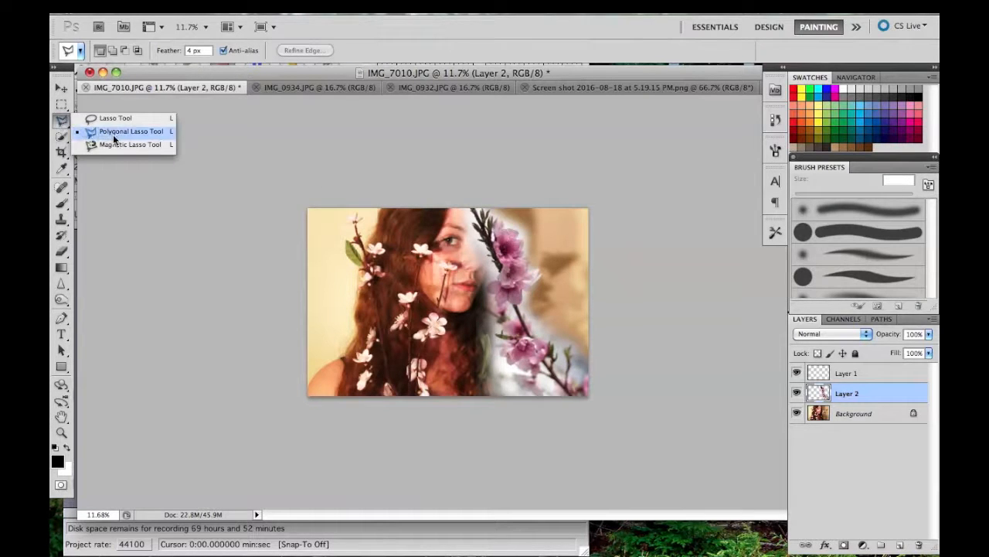
left_click(315, 87)
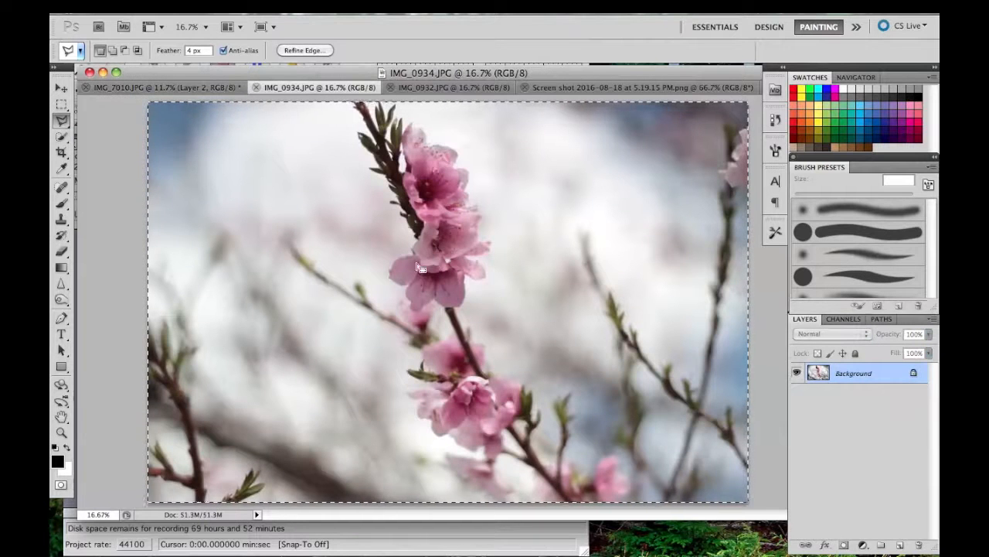
left_click(178, 88)
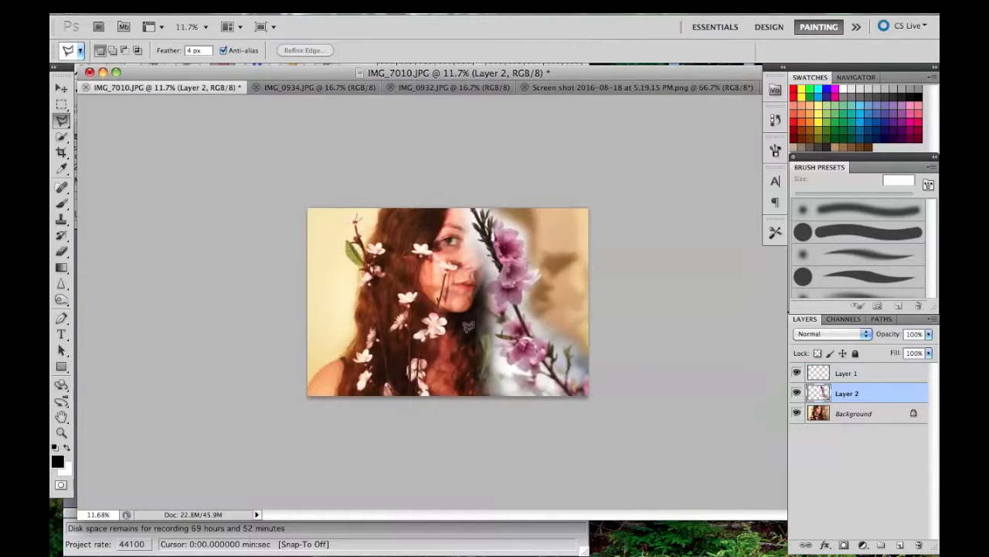
scroll(469, 327, "up", 5)
scroll(468, 327, "down", 3)
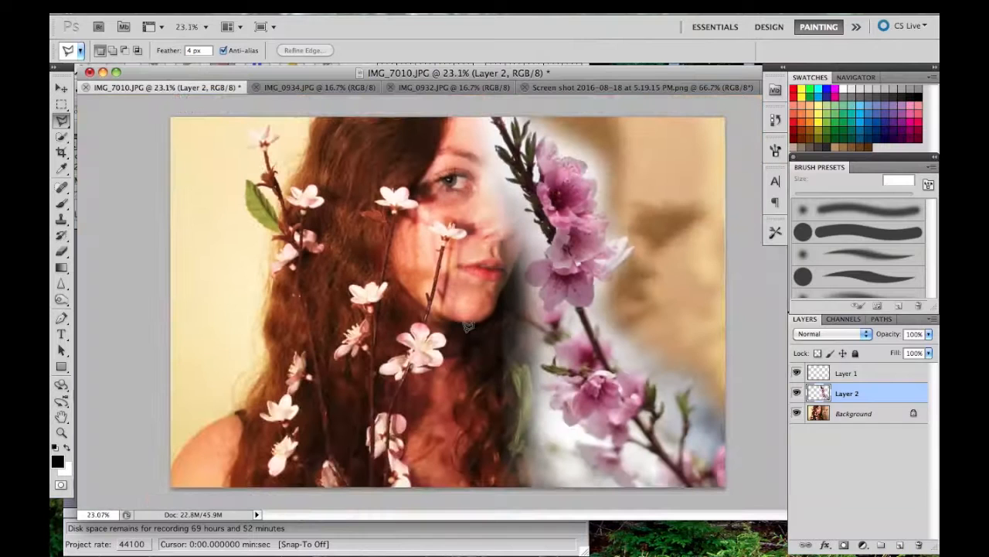
left_click(62, 202)
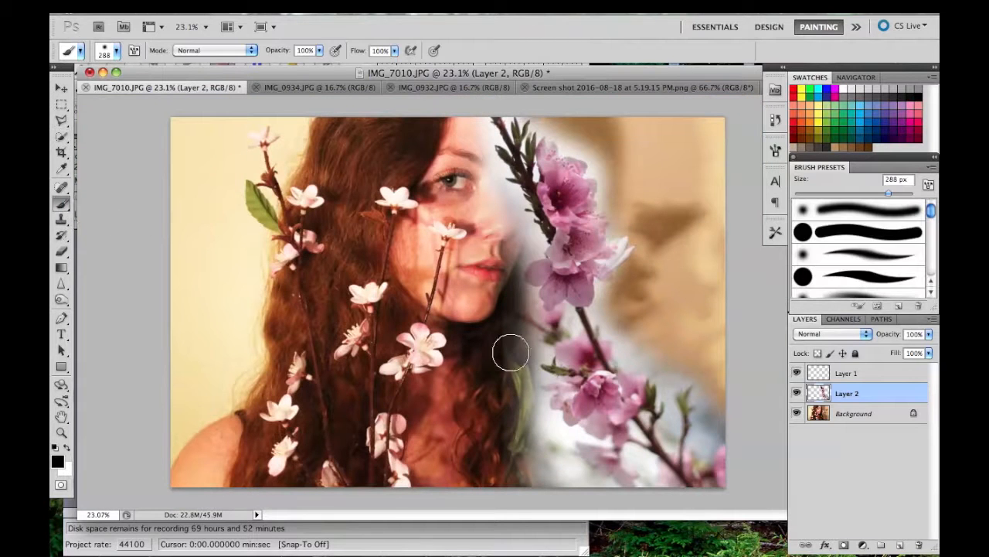
left_click(493, 296)
left_click_drag(493, 296, 504, 414)
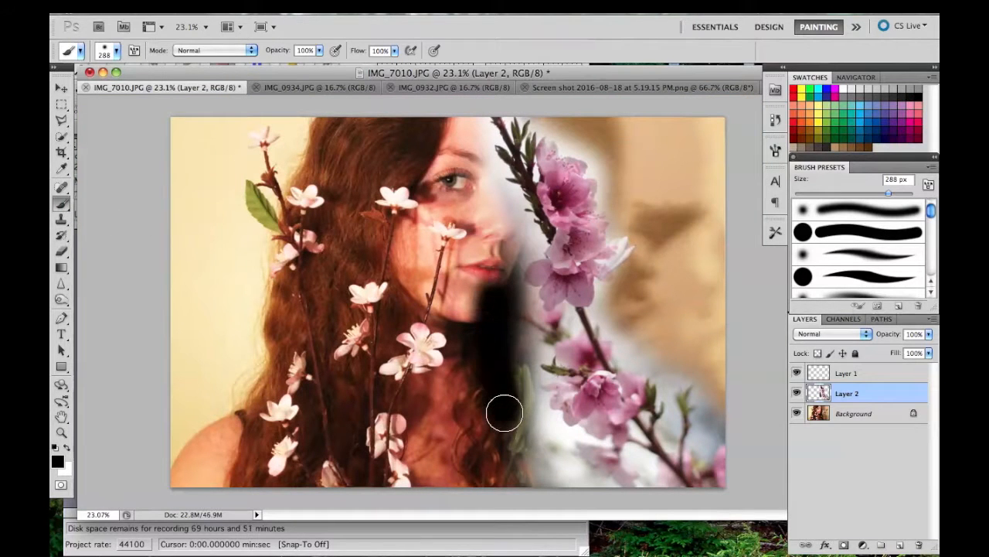
key("ctrl+z")
Erase the remaining pale haze of the blossom layer over the lower hair and along the edge of the face
key("e")
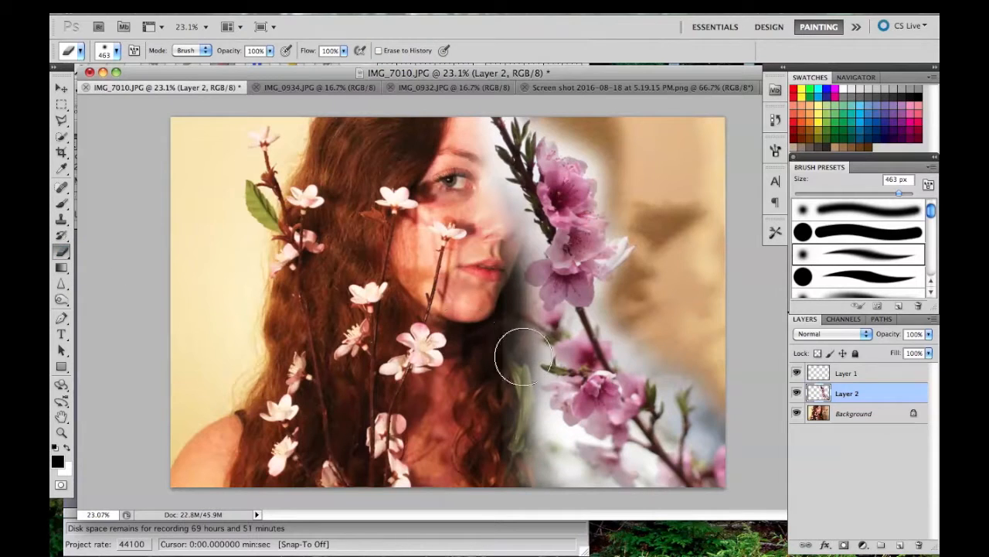
mouse_move(491, 366)
left_mouse_down()
mouse_move(510, 478)
mouse_move(545, 501)
mouse_move(539, 437)
mouse_move(520, 431)
mouse_move(571, 486)
mouse_move(524, 411)
left_mouse_up()
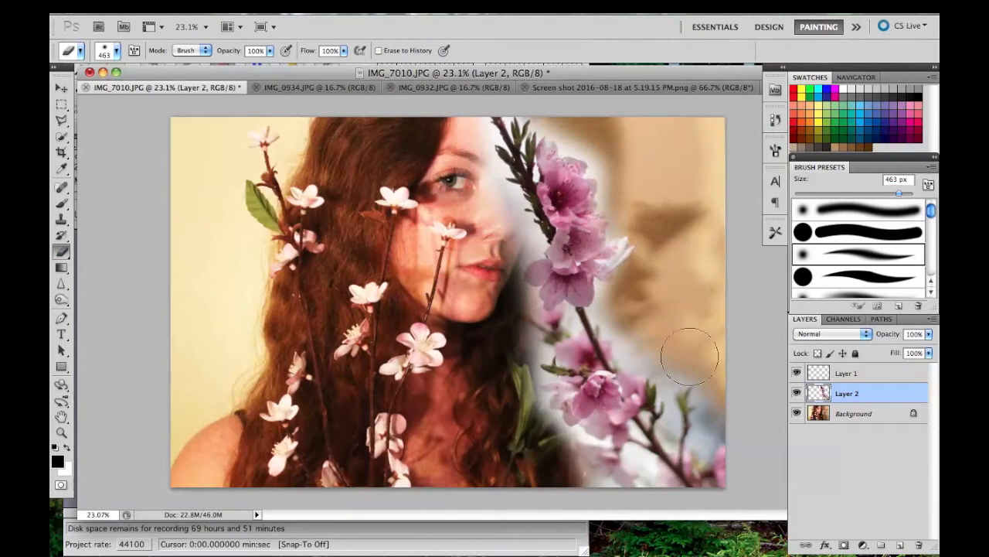
mouse_move(500, 252)
left_mouse_down()
mouse_move(508, 254)
mouse_move(465, 165)
left_mouse_up()
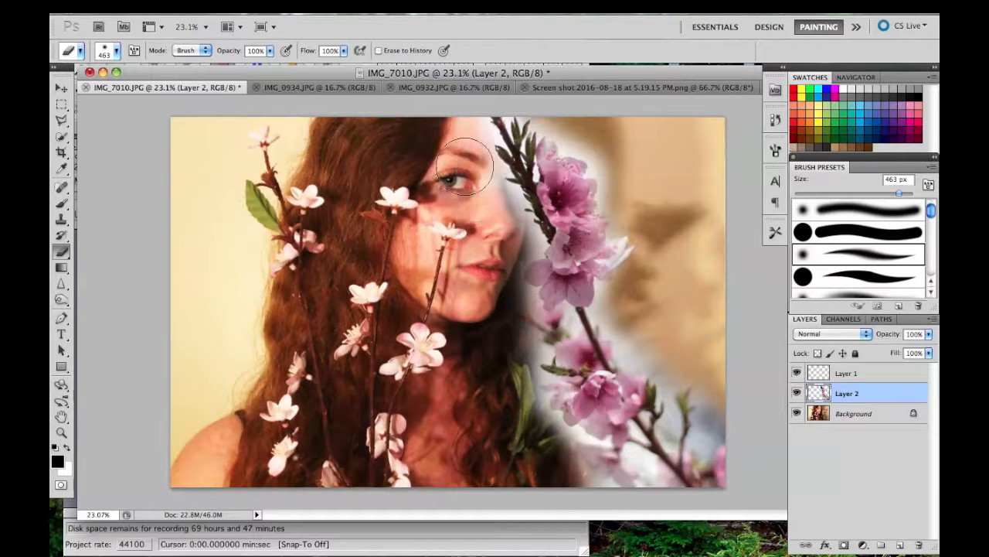
Free-transform the pink blossom layer, rotating it 5.33° and moving its branch toward the photo's right edge, clear of the face
key("ctrl+t")
key("ctrl+0")
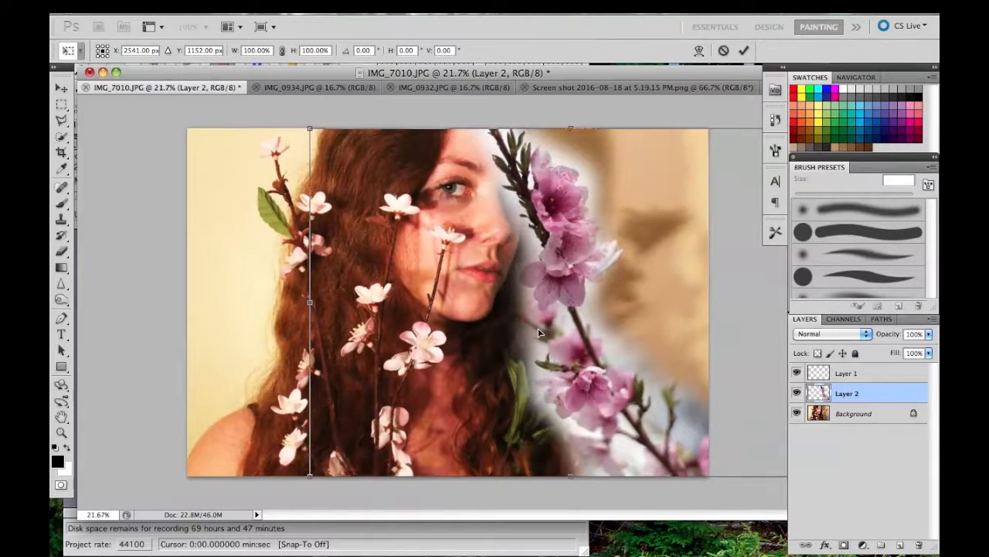
scroll(724, 476, "down", 5)
scroll(648, 418, "up", 4)
scroll(647, 419, "up", 1)
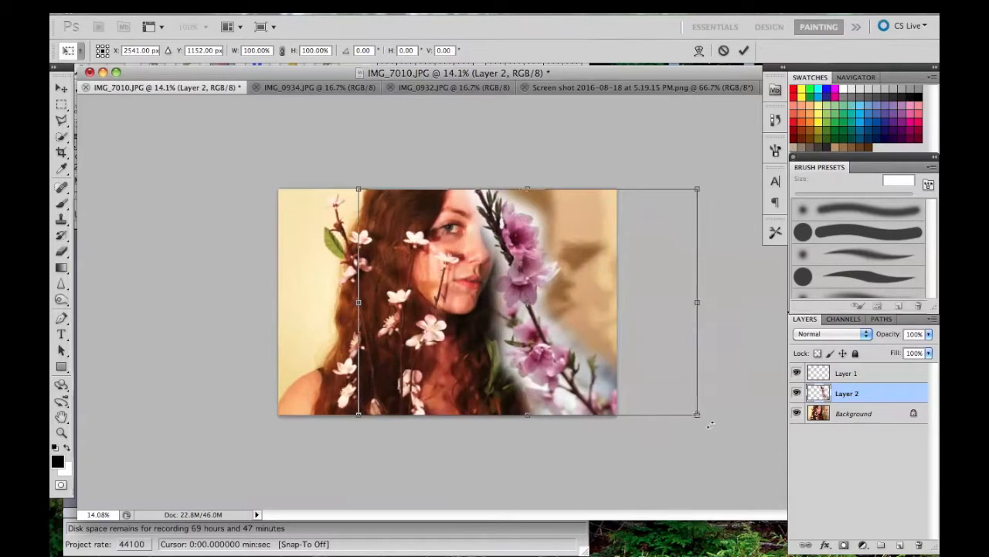
left_click_drag(707, 430, 686, 435)
left_click_drag(563, 370, 618, 375)
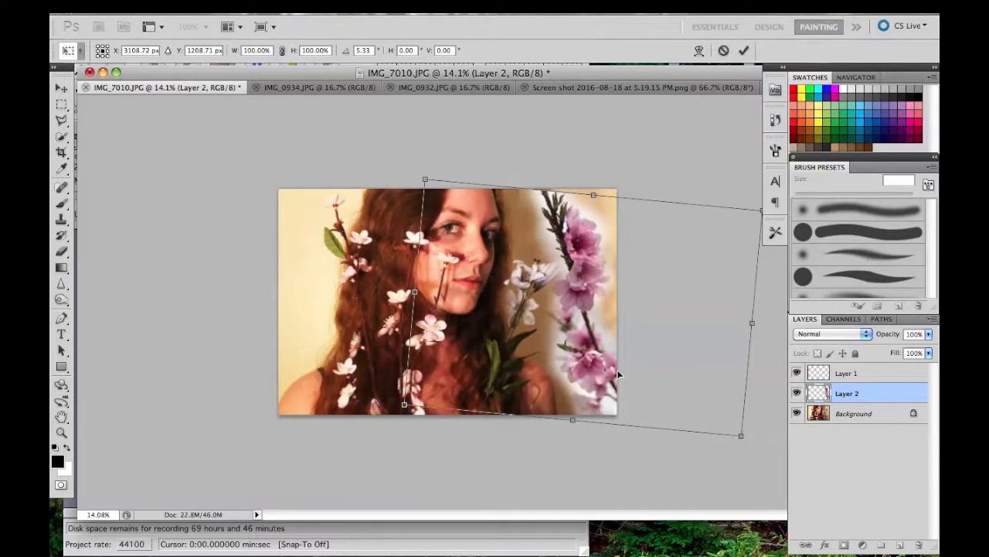
Set the pink blossom layer's blend mode to Overlay and apply its transform
left_click(839, 334)
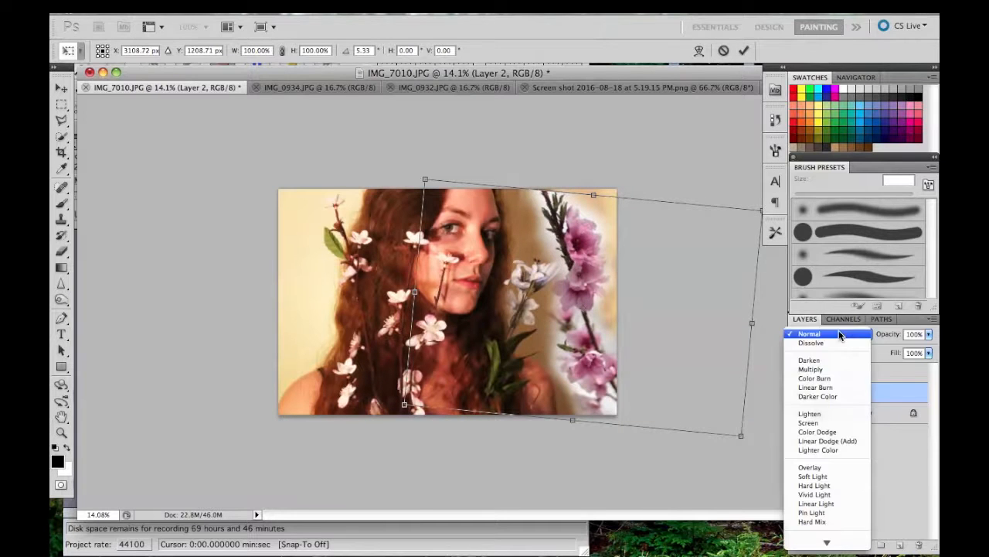
left_click(827, 467)
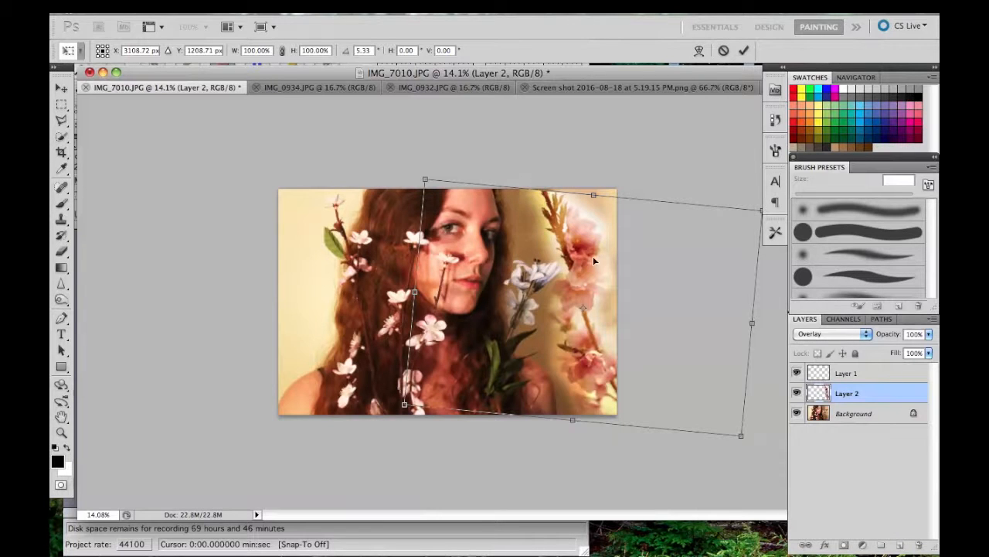
scroll(594, 260, "up", 5)
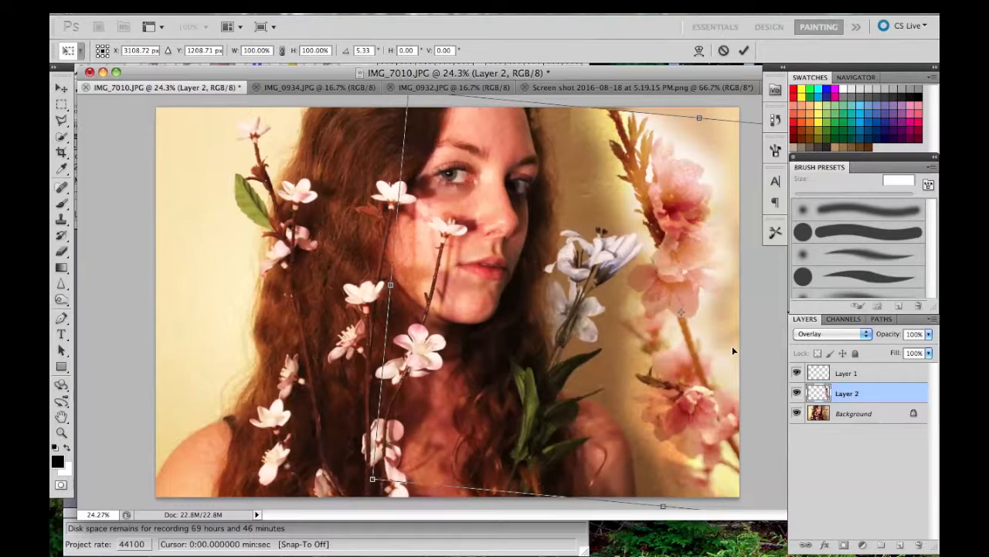
key("b")
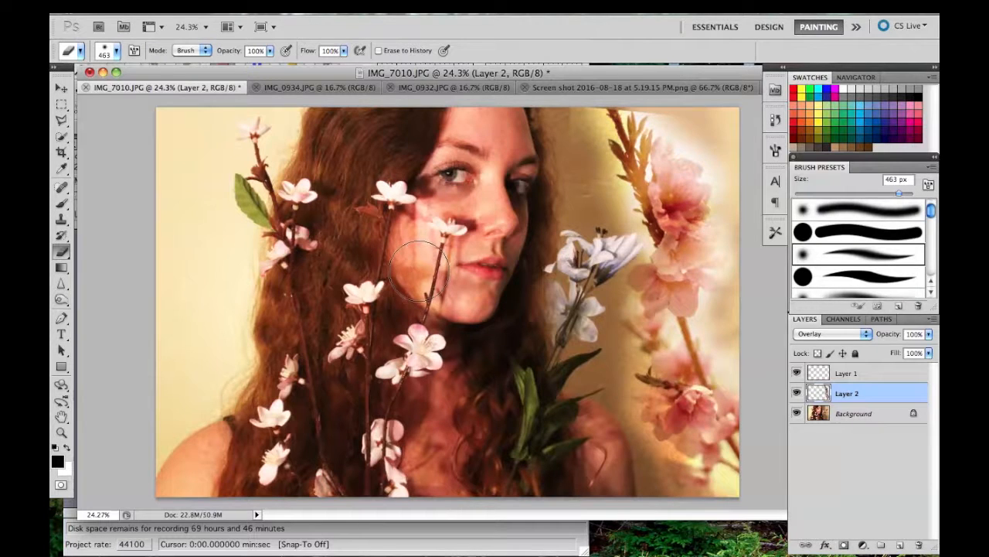
Darken the blossom layer with Curves, lowering the RGB midtones and placing a highlight point at input 230, output 215
scroll(419, 271, "down", 1)
left_click(228, 9)
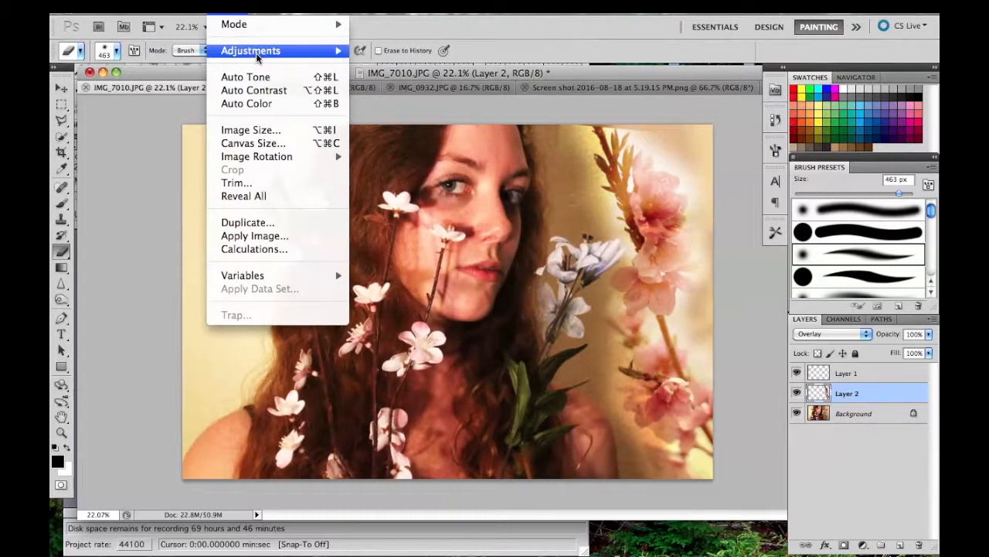
mouse_move(257, 53)
left_click(401, 79)
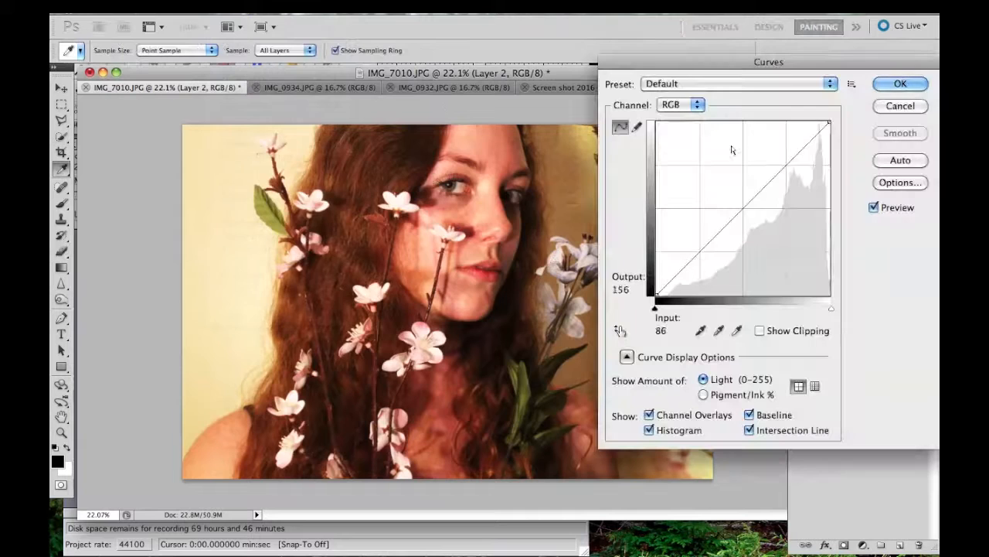
left_click_drag(792, 62, 333, 62)
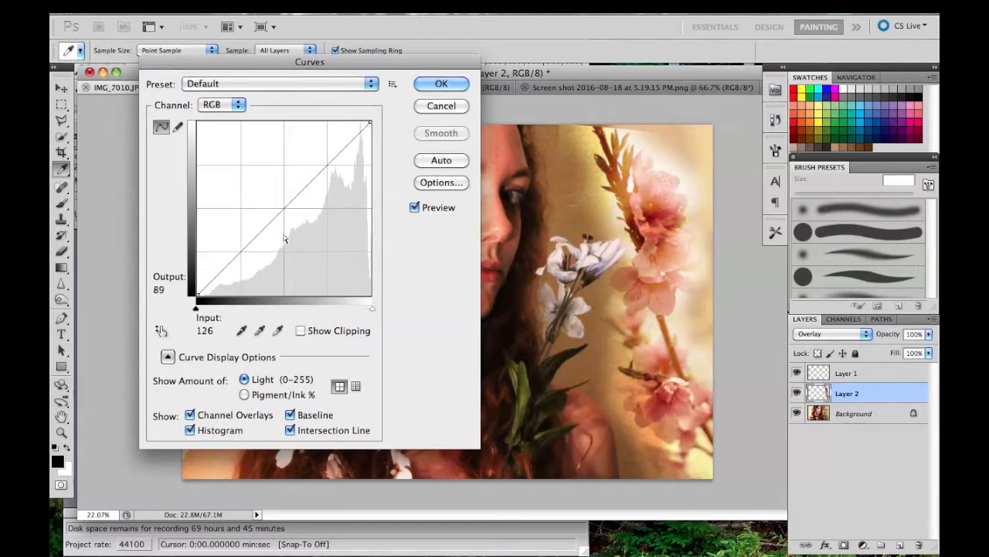
left_click_drag(272, 225, 266, 299)
mouse_move(266, 230)
left_mouse_down()
mouse_move(265, 260)
mouse_move(263, 218)
mouse_move(282, 247)
mouse_move(308, 258)
mouse_move(299, 238)
mouse_move(278, 242)
left_mouse_up()
mouse_move(355, 143)
left_mouse_down()
mouse_move(344, 145)
mouse_move(354, 150)
left_mouse_up()
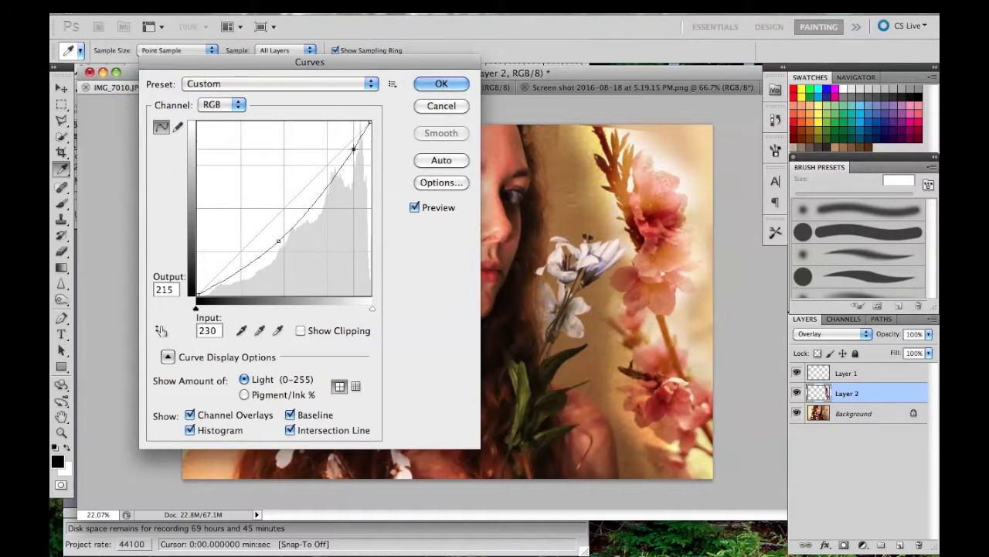
left_click(437, 88)
key("e")
scroll(474, 327, "down", 10)
scroll(481, 327, "up", 5)
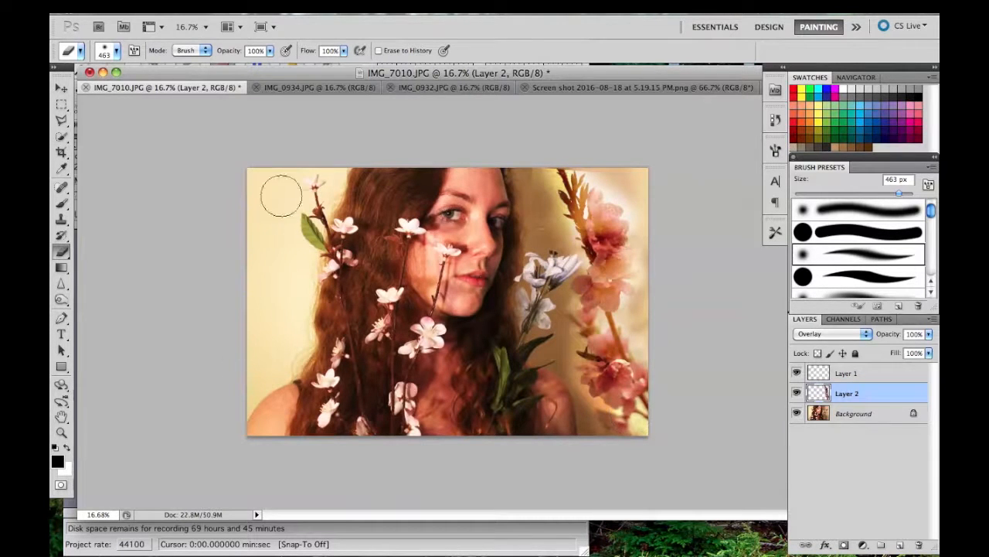
scroll(593, 289, "up", 5)
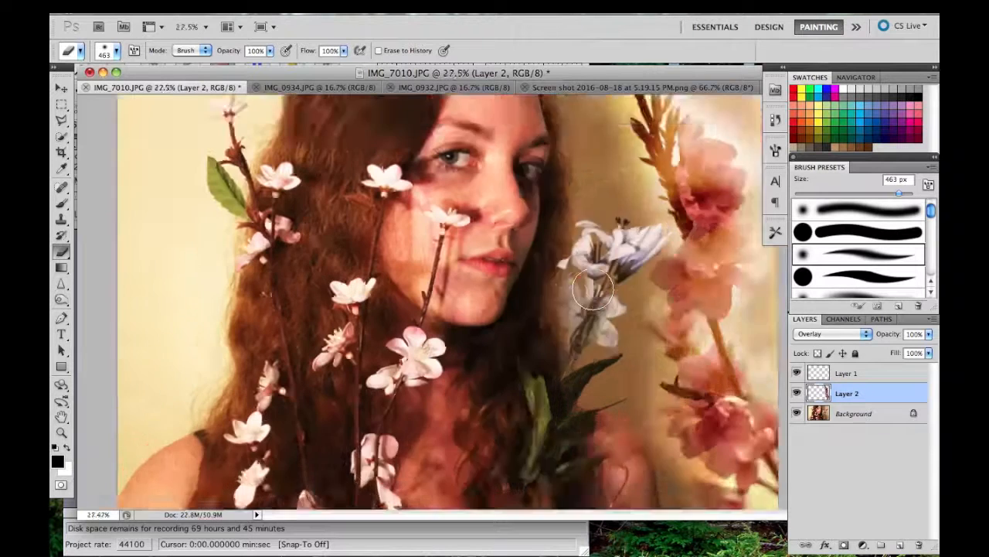
scroll(592, 289, "down", 8)
scroll(592, 289, "up", 3)
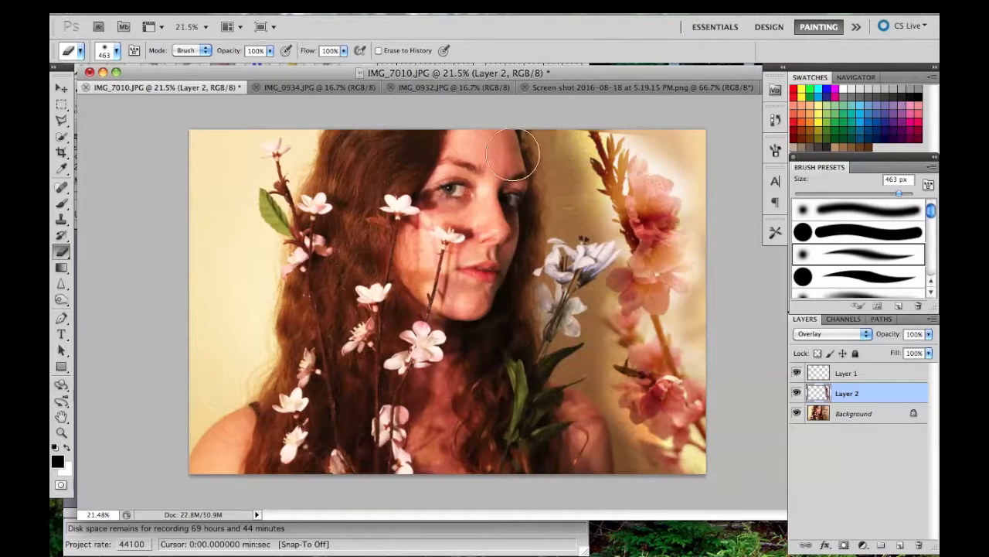
Select the entire blossom photo IMG_0932.JPG and copy it
left_click(432, 87)
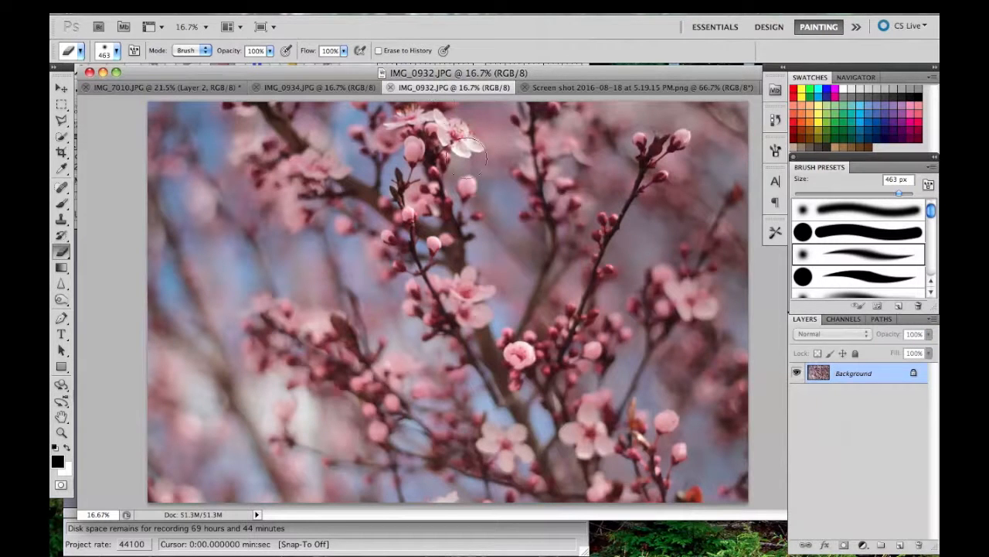
left_click(547, 89)
left_click(443, 88)
key("super+a")
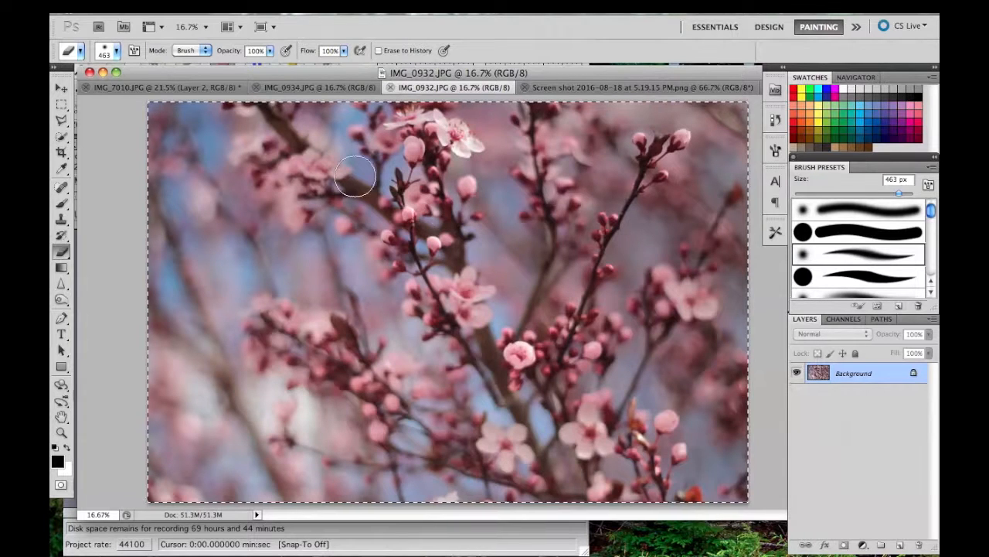
left_click(188, 15)
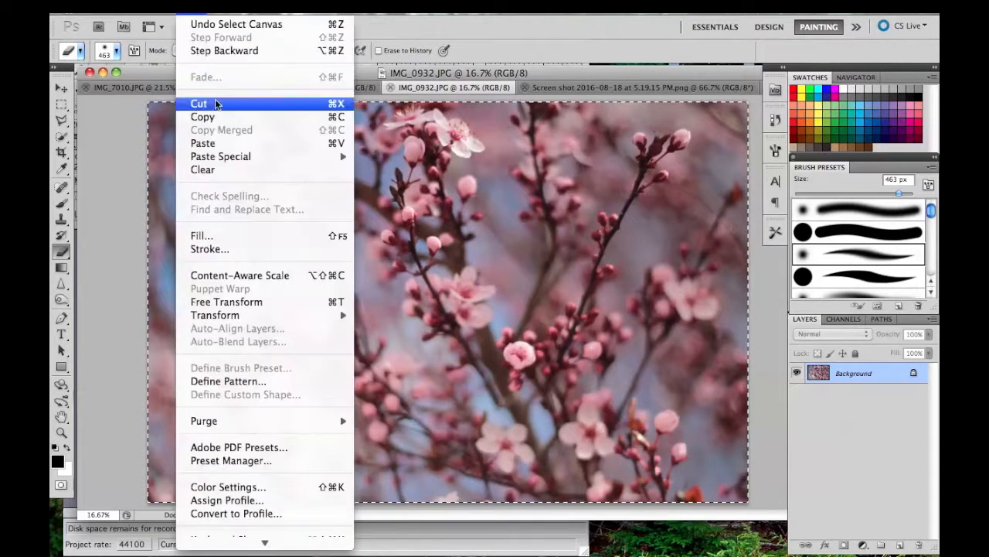
left_click(220, 117)
Paste the copied blossom photo into IMG_7010.JPG as a new layer above the Overlay blossom layer
left_click(195, 13)
left_click(139, 88)
left_click(139, 87)
left_click(468, 87)
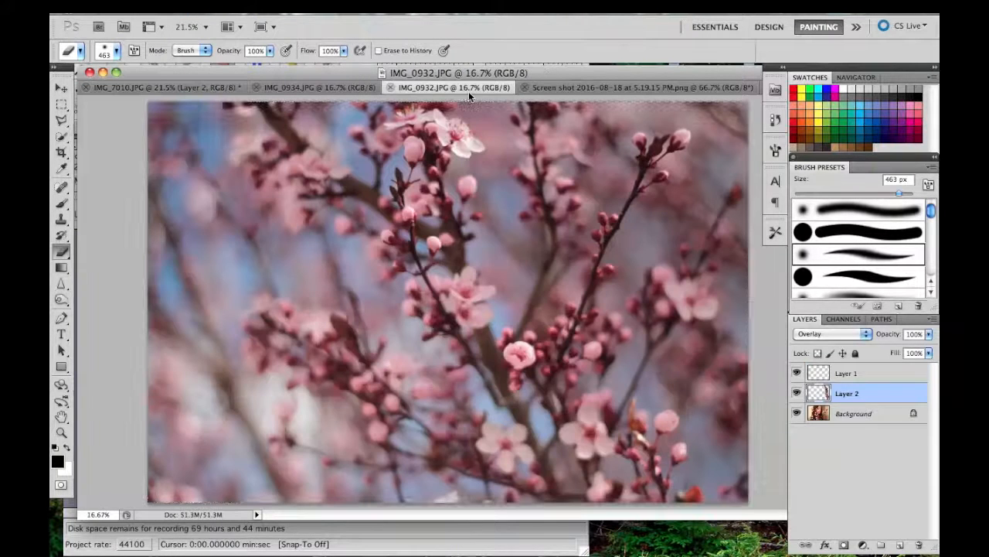
left_click(205, 87)
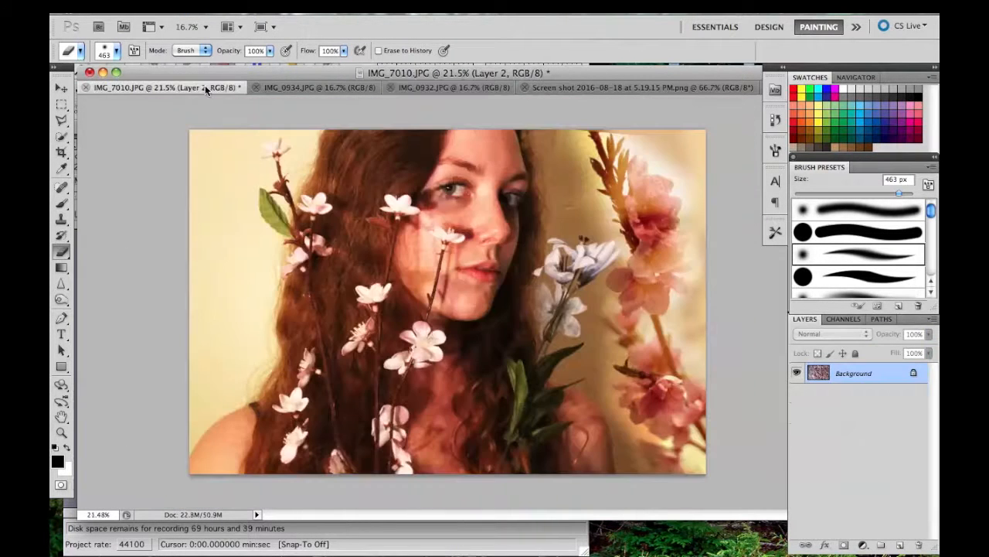
key("ctrl+v")
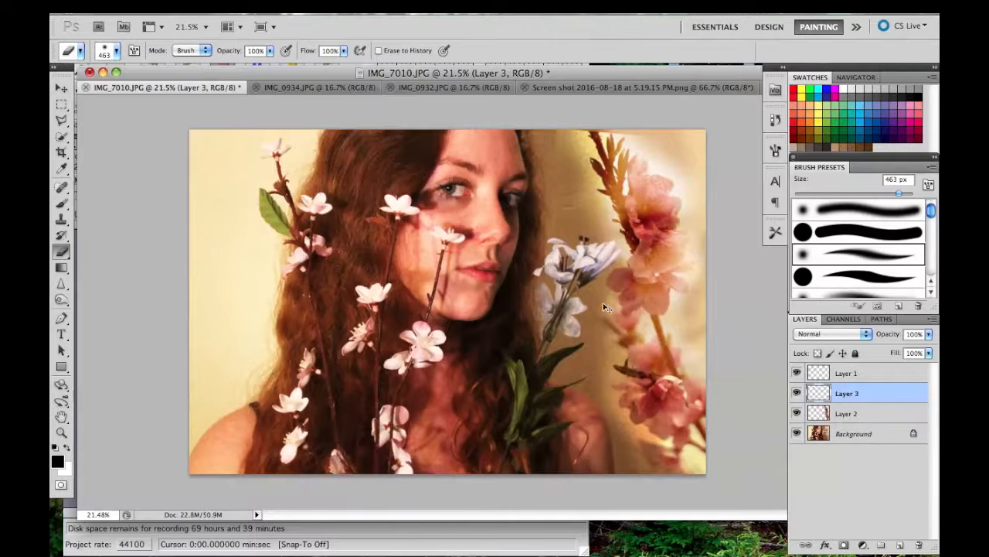
Free-transform the pasted blossom photo, moving it left over the portrait to X 633.47 px
scroll(600, 325, "down", 5)
key("ctrl+t")
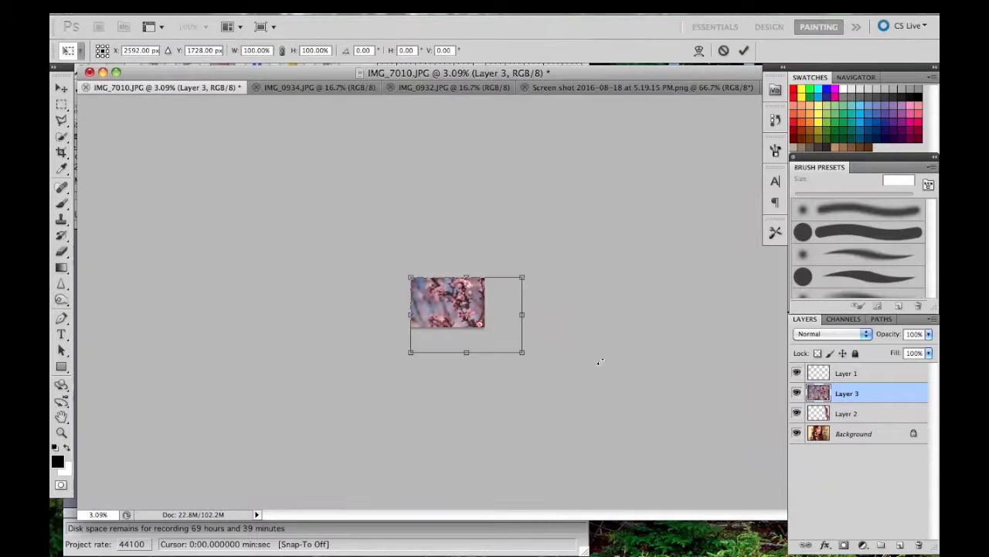
scroll(522, 368, "up", 1)
scroll(526, 366, "down", 1)
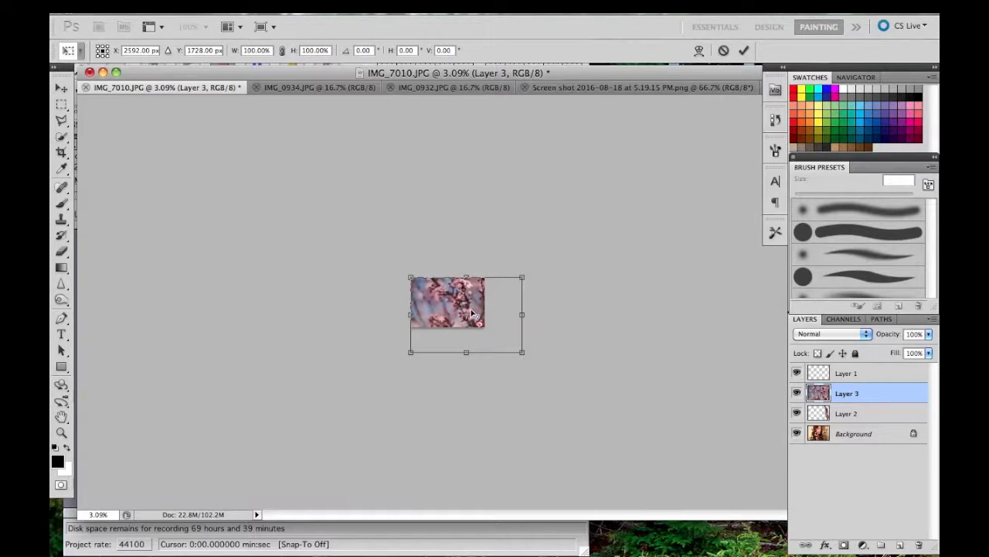
left_click_drag(478, 305, 445, 310)
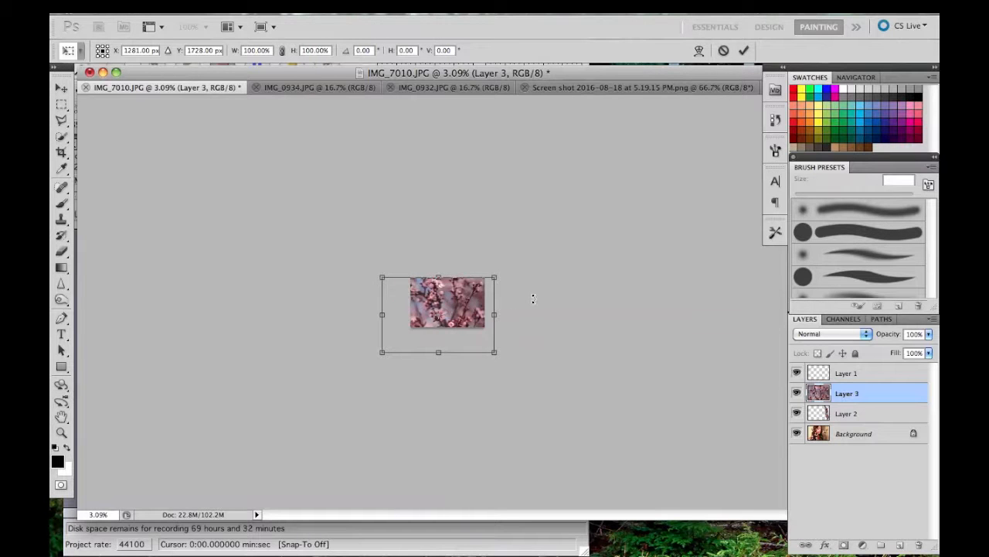
scroll(533, 298, "up", 5)
scroll(533, 298, "down", 2)
left_click_drag(497, 330, 436, 331)
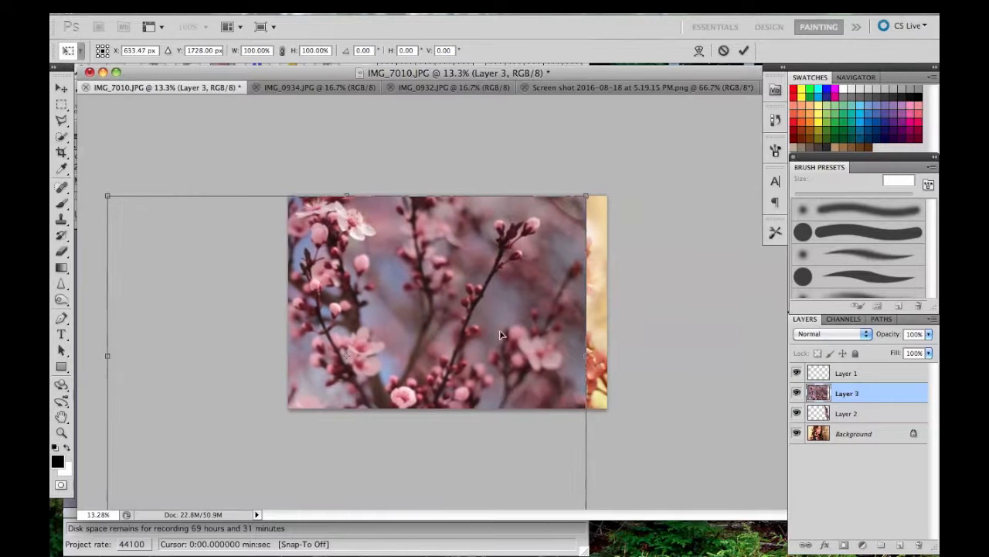
Reposition the pasted blossom layer at X 942.18 px while previewing it in Overlay, restore Normal blending and apply the transform
left_click(867, 335)
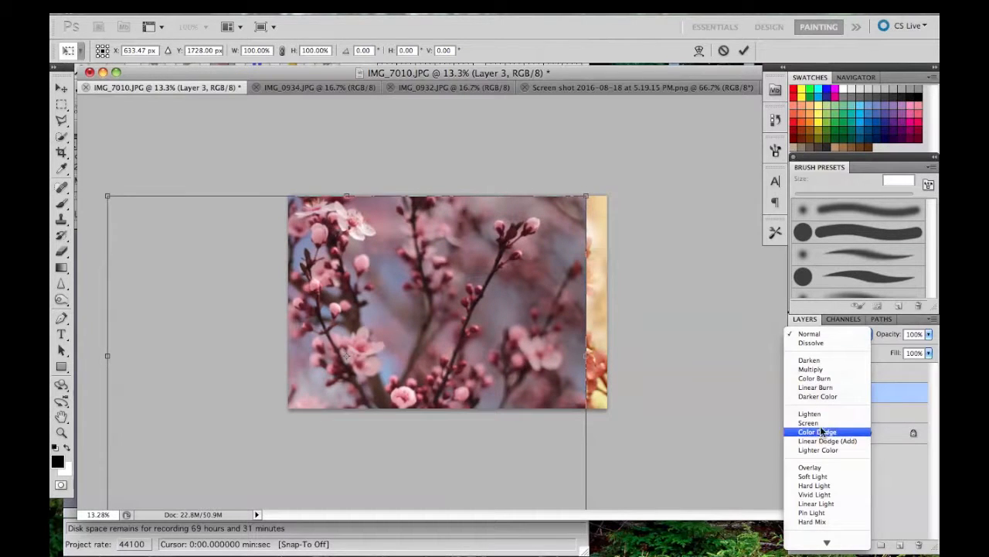
left_click(810, 466)
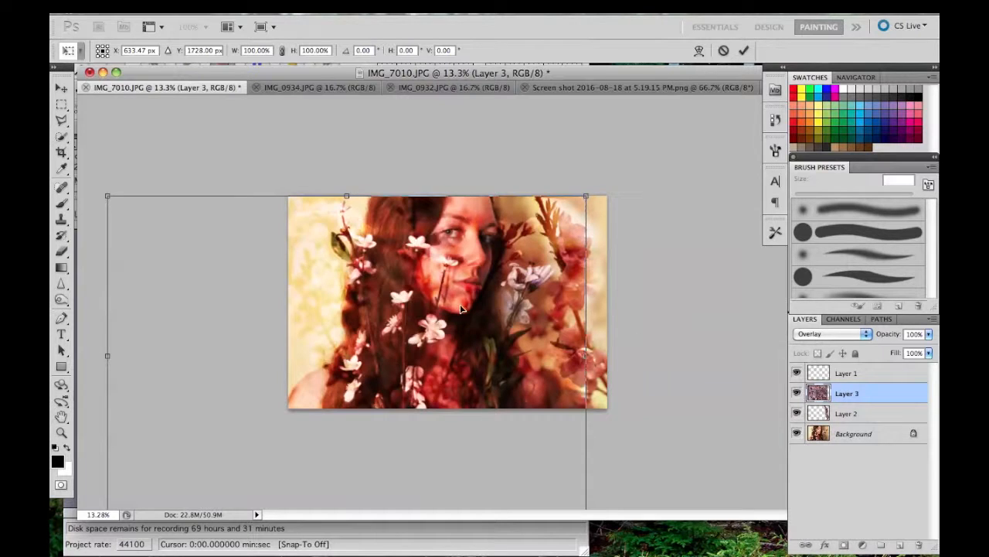
left_click_drag(420, 326, 450, 324)
left_click(831, 333)
left_click(810, 200)
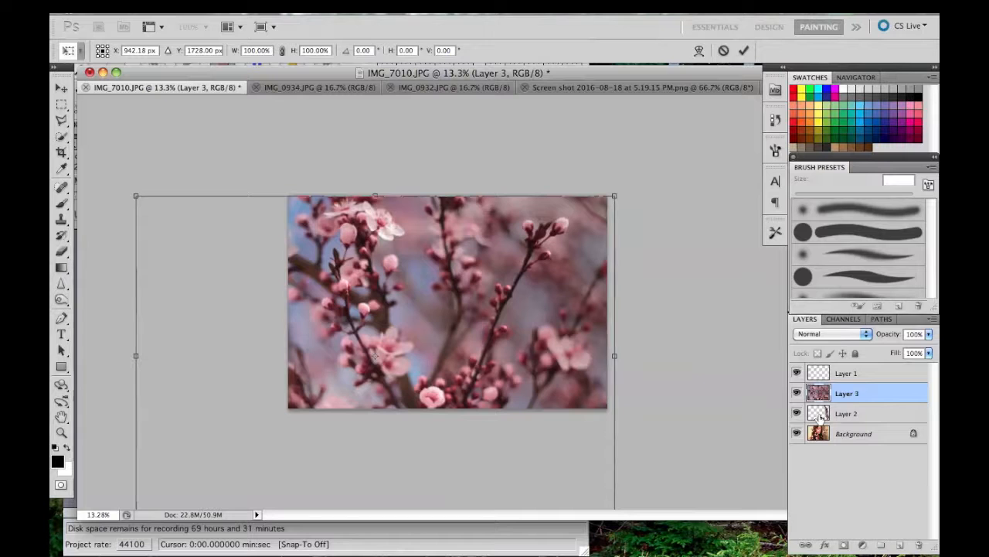
key("Return")
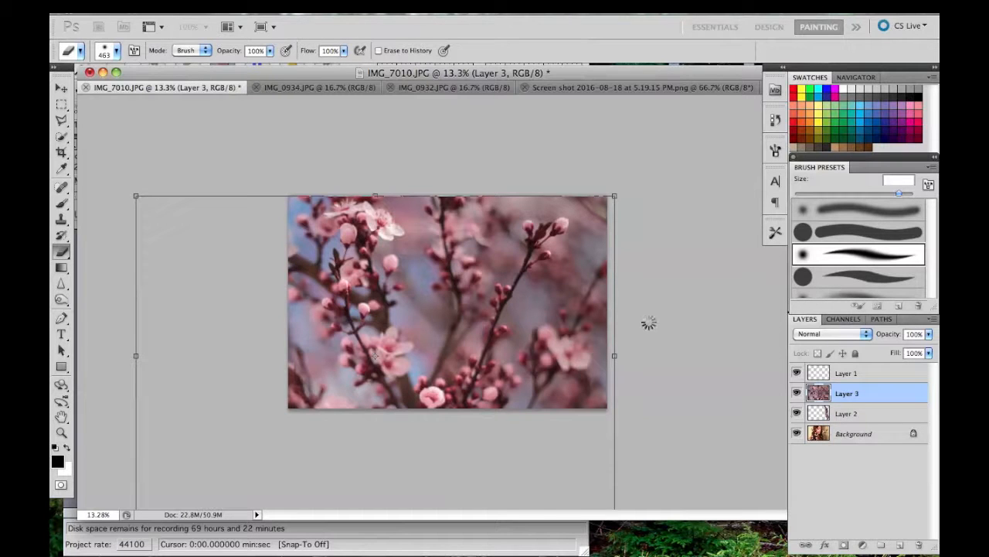
Move the pasted blossom layer slightly left and up with the Move tool, uncovering a narrow strip at the portrait's right edge
left_click(838, 414)
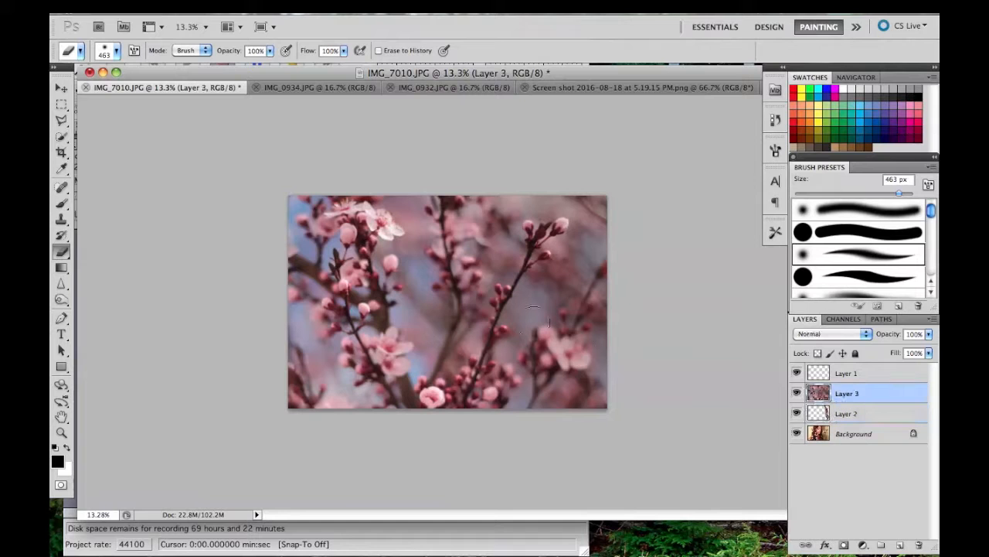
left_click(62, 88)
left_click_drag(323, 312, 445, 305)
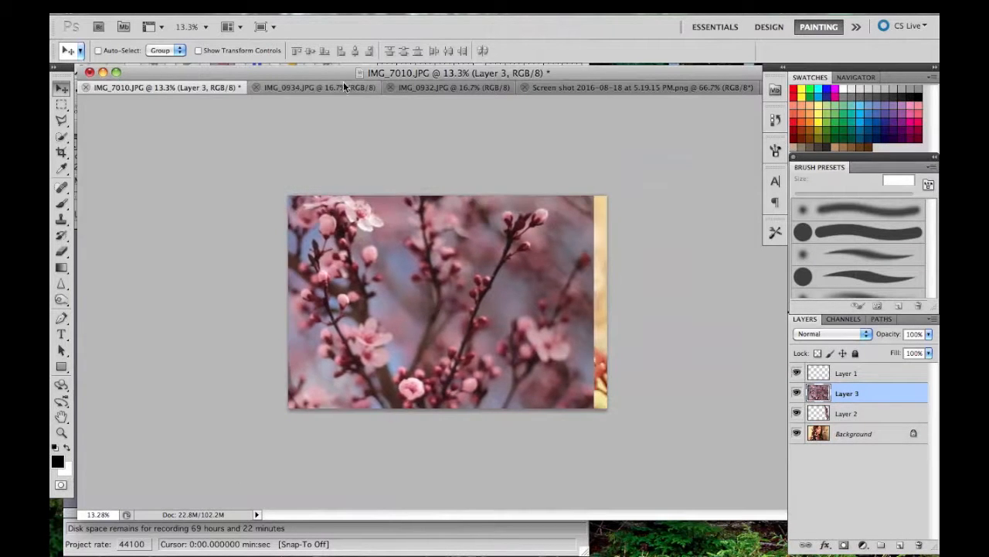
left_click(342, 88)
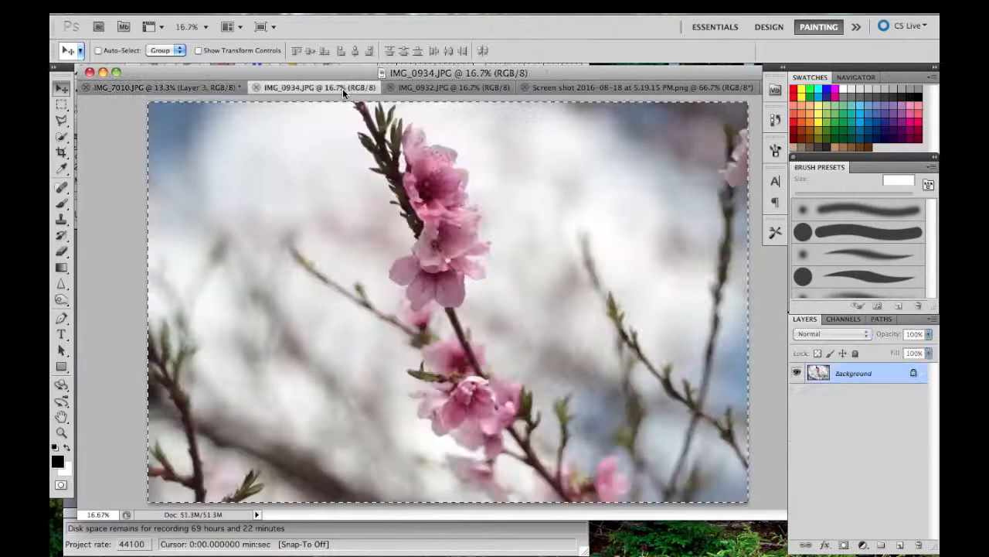
left_click(202, 81)
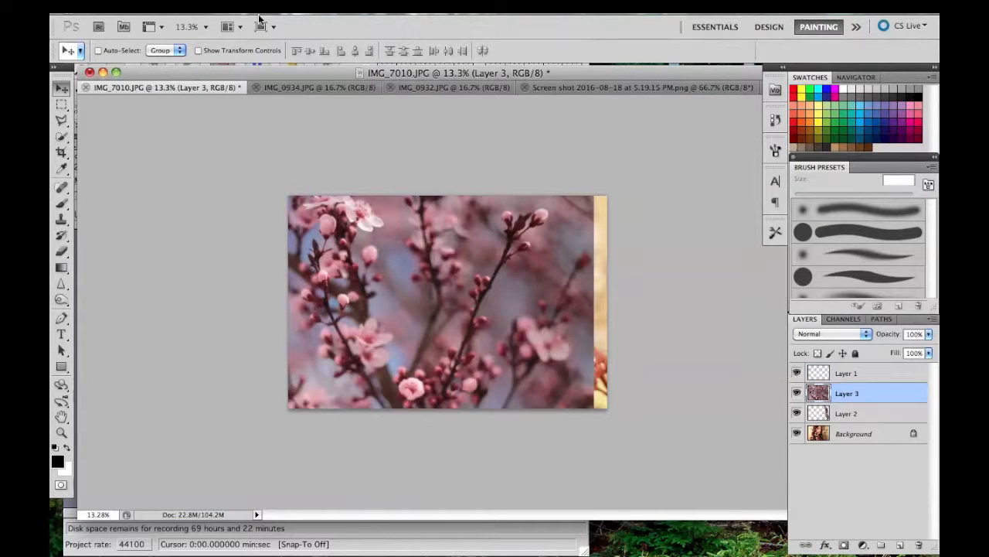
Outline the pasted layer's middle and right side with the Polygonal Lasso, leaving the blossom branches on the left outside the selection
scroll(422, 292, "up", 3)
scroll(425, 293, "up", 1)
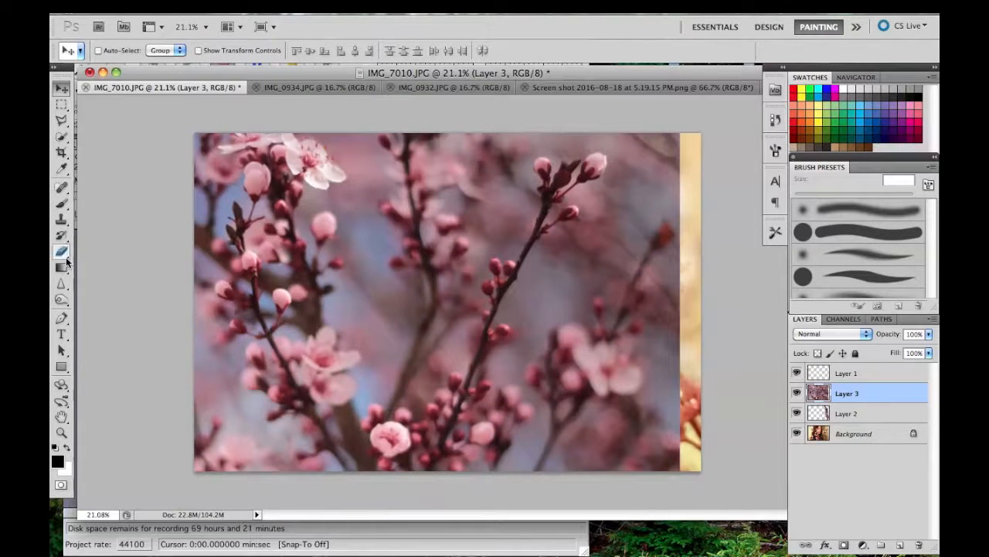
left_click(66, 124)
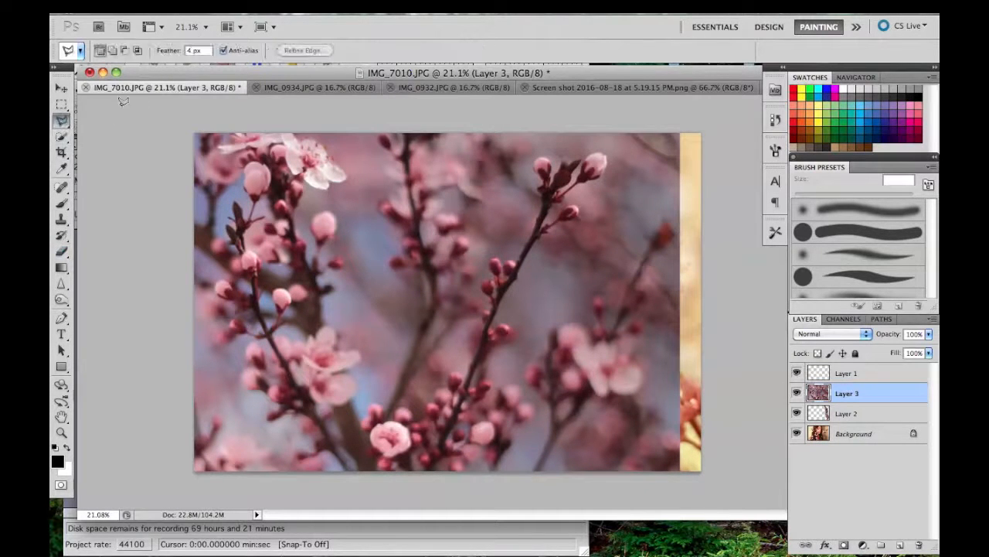
mouse_move(688, 124)
left_mouse_down()
mouse_move(687, 503)
mouse_move(691, 492)
mouse_move(445, 492)
mouse_move(528, 399)
left_mouse_up()
left_click_drag(487, 429, 439, 391)
left_click(376, 370)
left_click(341, 121)
left_click(668, 117)
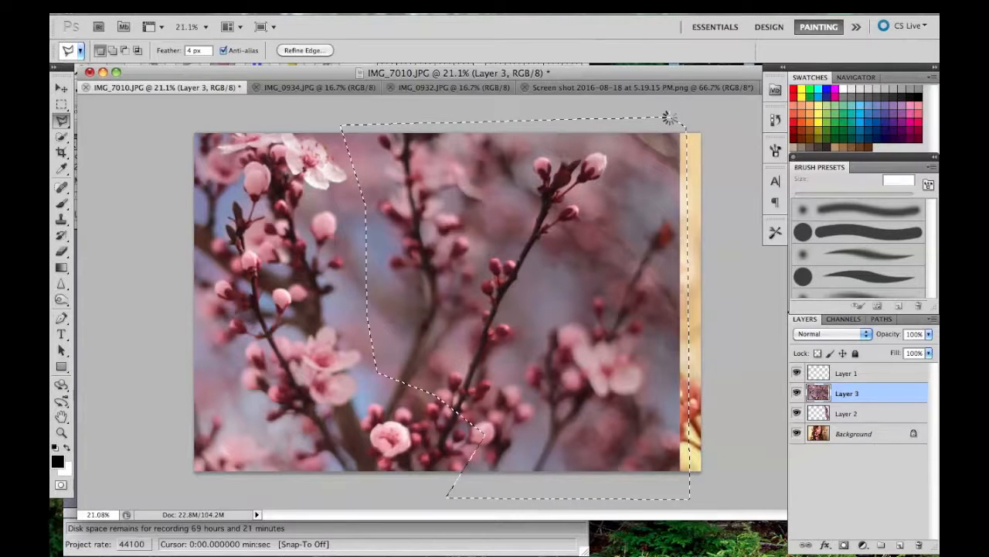
Delete the outlined part of the pasted blossom layer, deselect, and soften its cut edges with a 463 px Eraser, undoing the stroke at the left edge
key("Delete")
key("ctrl+d")
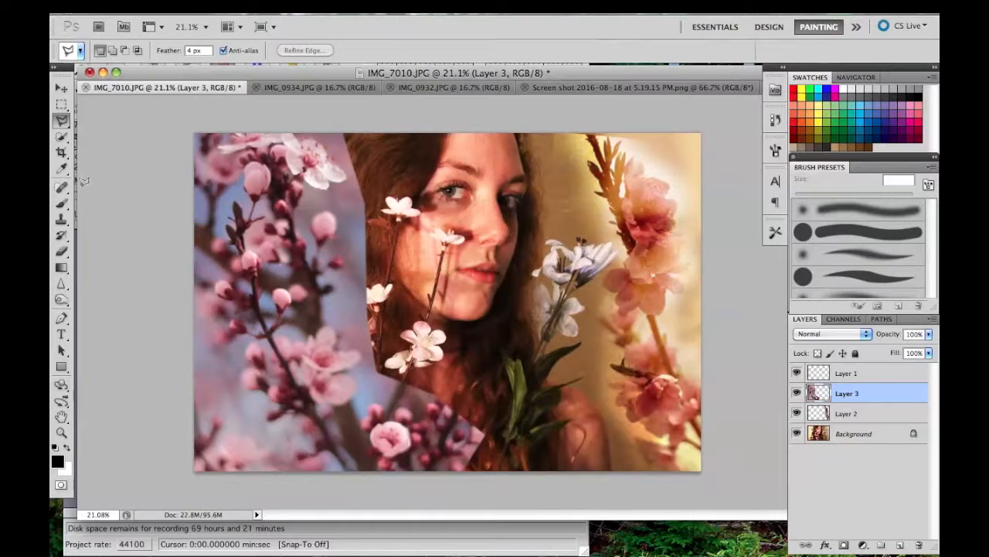
left_click(65, 205)
left_click(62, 252)
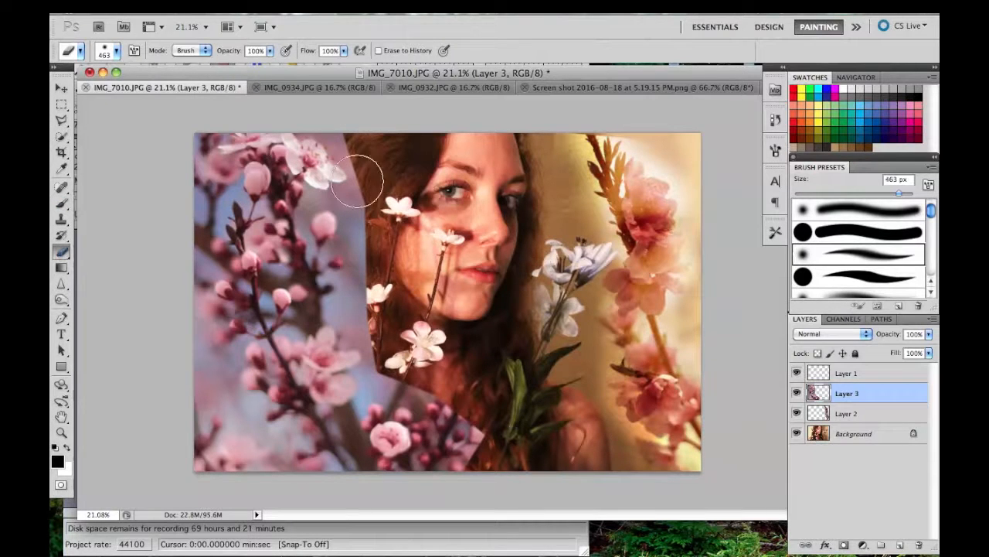
mouse_move(351, 122)
left_mouse_down()
mouse_move(372, 136)
mouse_move(358, 119)
mouse_move(378, 209)
mouse_move(364, 225)
mouse_move(371, 204)
mouse_move(359, 216)
mouse_move(352, 292)
mouse_move(375, 323)
mouse_move(375, 347)
mouse_move(406, 364)
mouse_move(391, 372)
mouse_move(447, 378)
mouse_move(430, 378)
mouse_move(510, 421)
mouse_move(463, 476)
mouse_move(473, 402)
mouse_move(465, 455)
mouse_move(430, 464)
left_mouse_up()
mouse_move(286, 441)
left_mouse_down()
mouse_move(235, 427)
mouse_move(177, 380)
left_mouse_up()
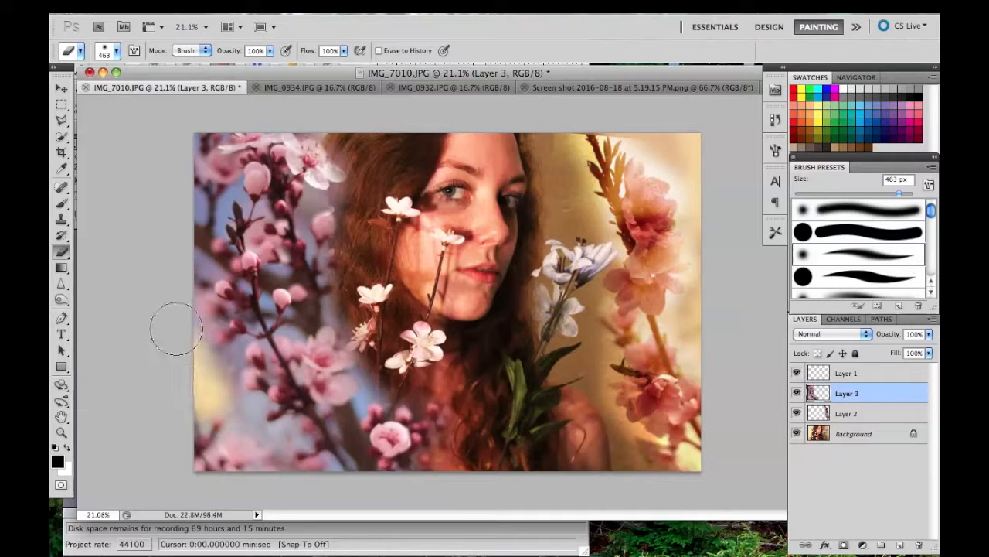
key("ctrl+z")
Set the pasted blossom layer's blend mode to Multiply and shift it left along the portrait's left side
left_click(862, 334)
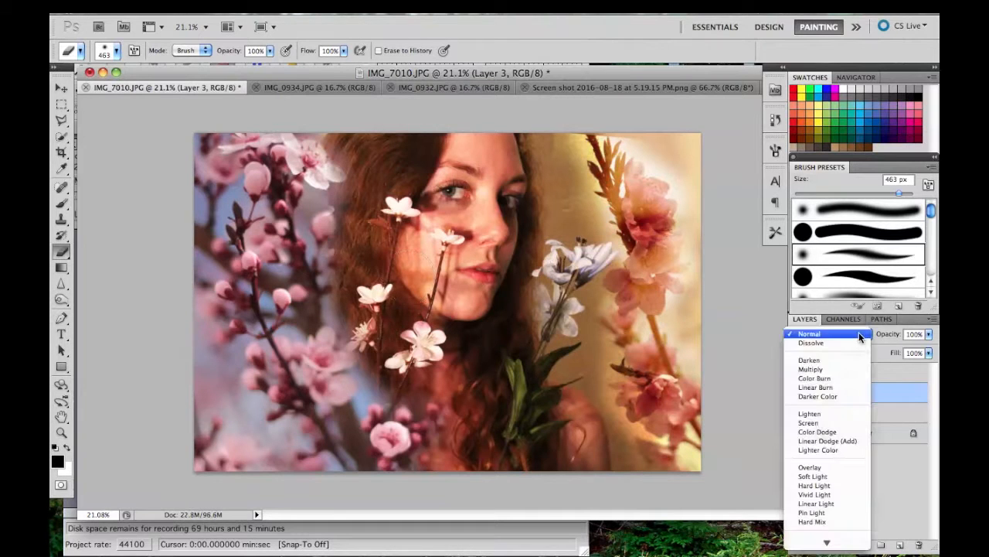
left_click(835, 369)
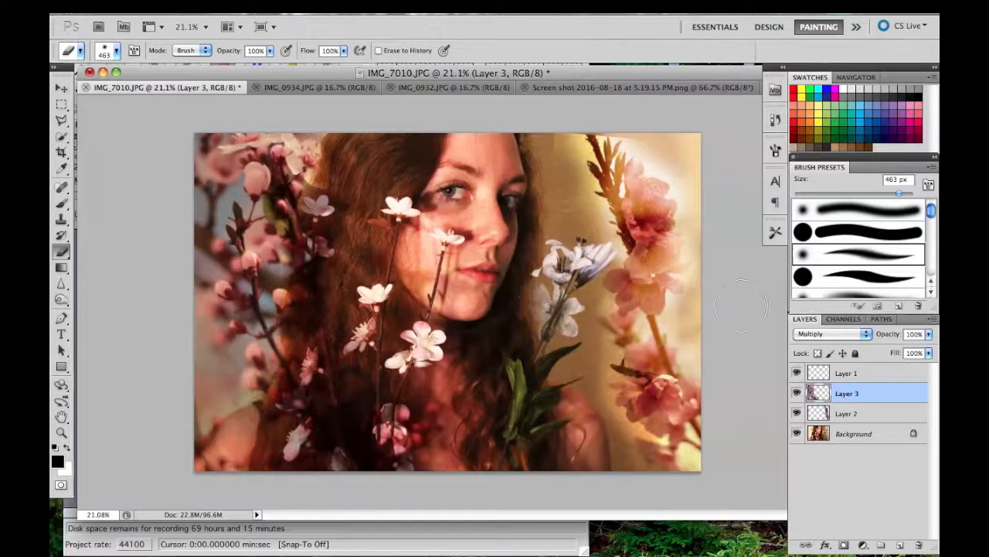
left_click(61, 89)
left_click_drag(313, 232, 260, 227)
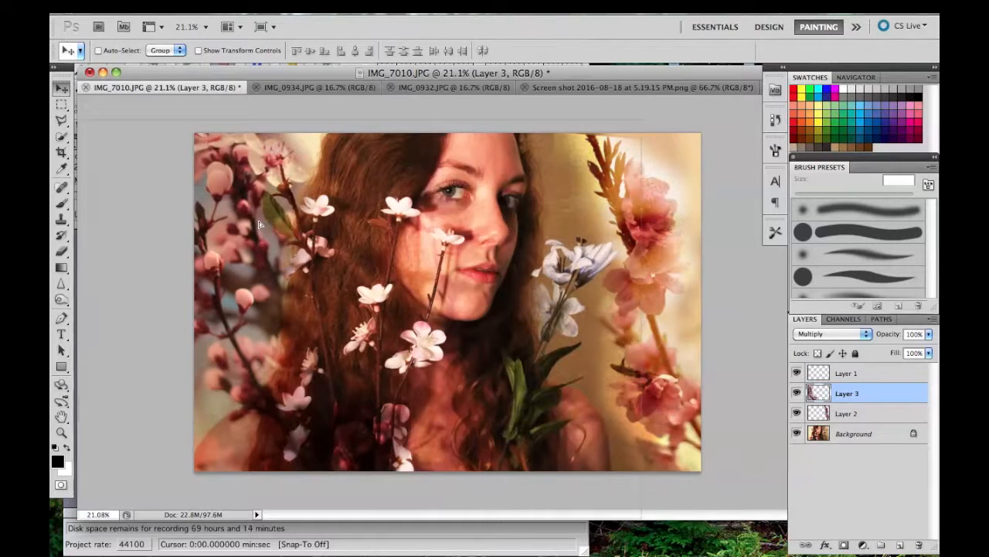
left_click_drag(260, 224, 246, 205)
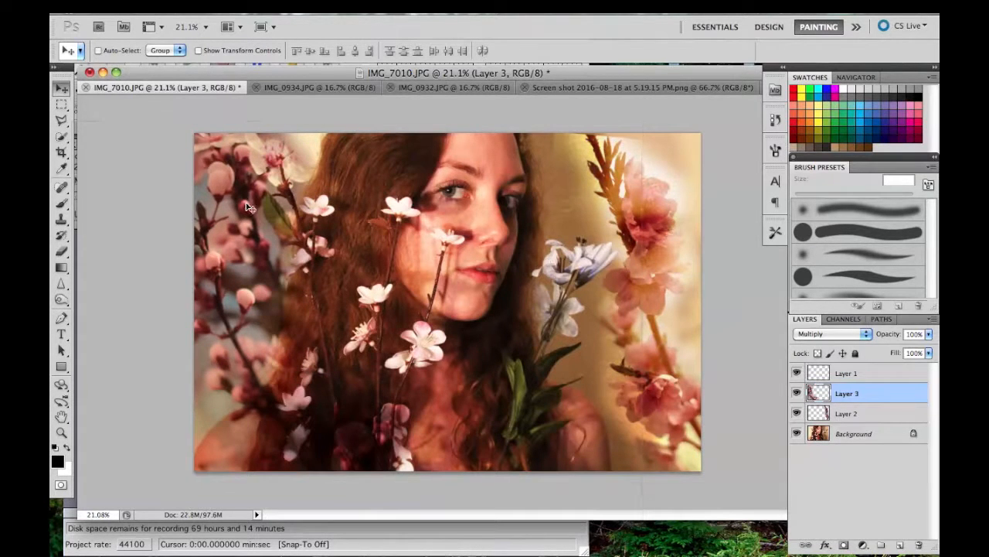
scroll(317, 209, "down", 2)
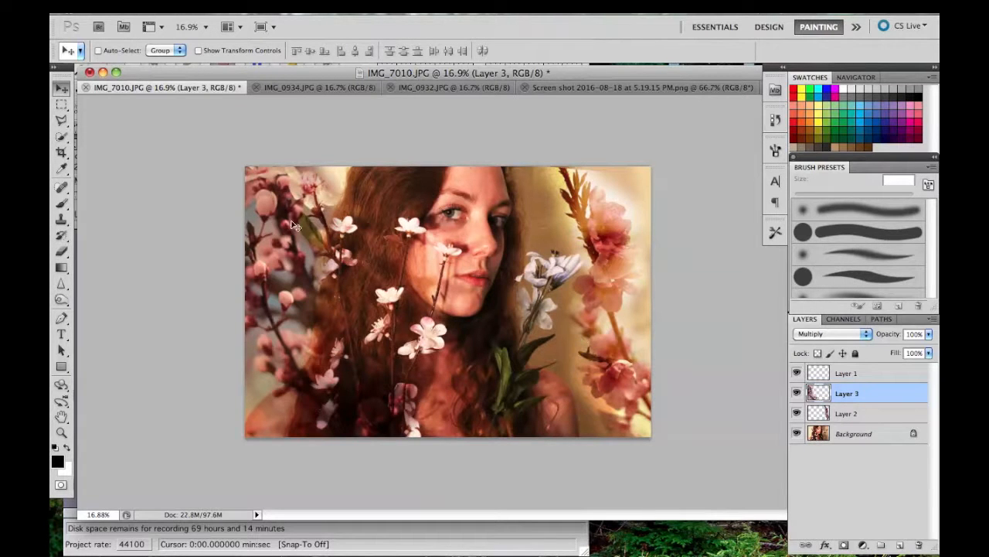
mouse_move(302, 220)
left_mouse_down()
mouse_move(326, 228)
mouse_move(302, 229)
left_mouse_up()
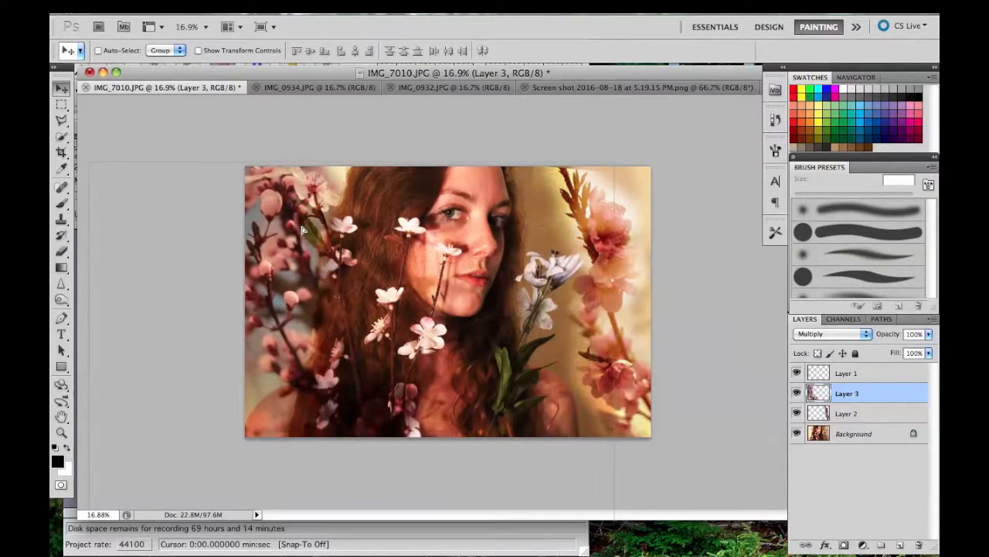
Scale the blossom layer to 85.45% width and 84.52% height, place it at X 531.38 px, and apply the transform
key("ctrl+t")
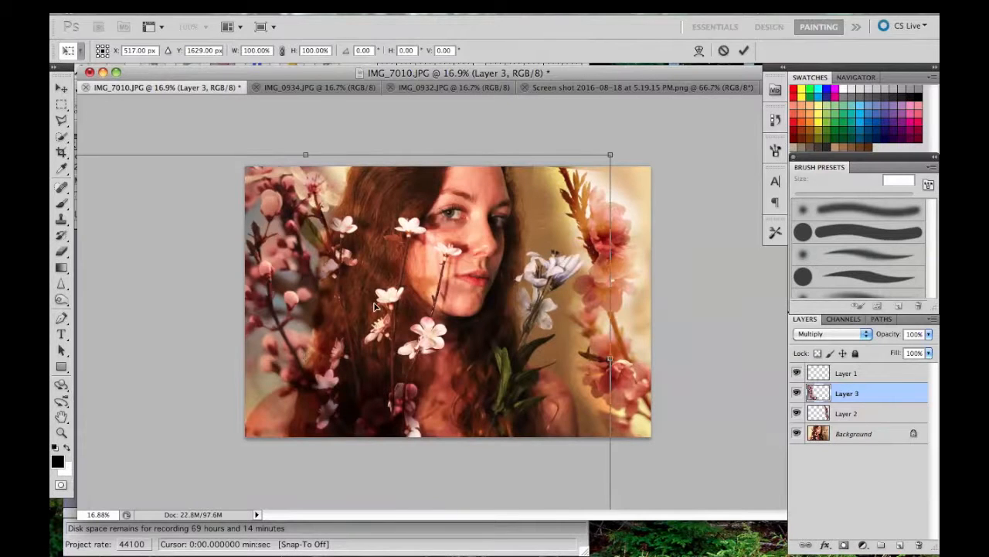
key("ctrl+0")
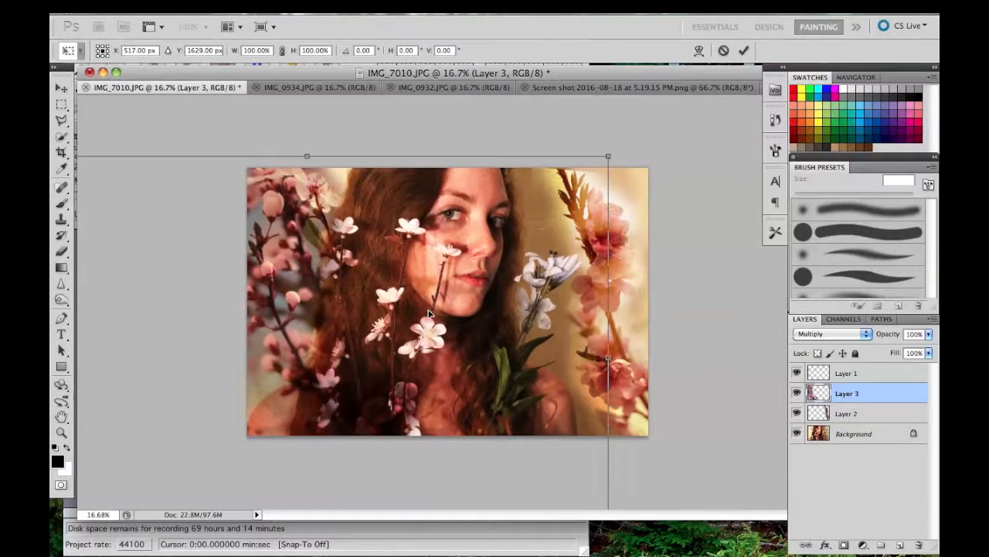
scroll(647, 386, "down", 5)
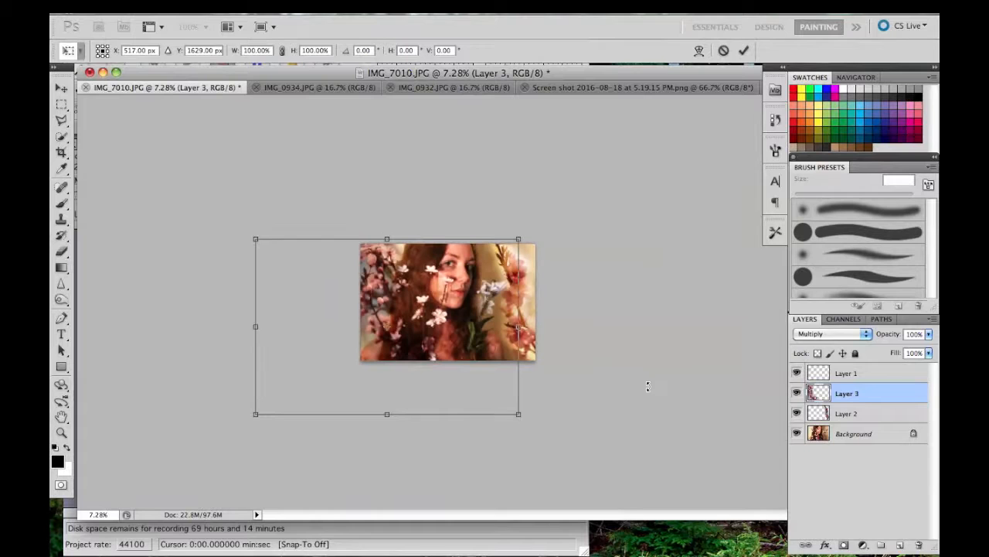
left_click_drag(517, 415, 477, 388)
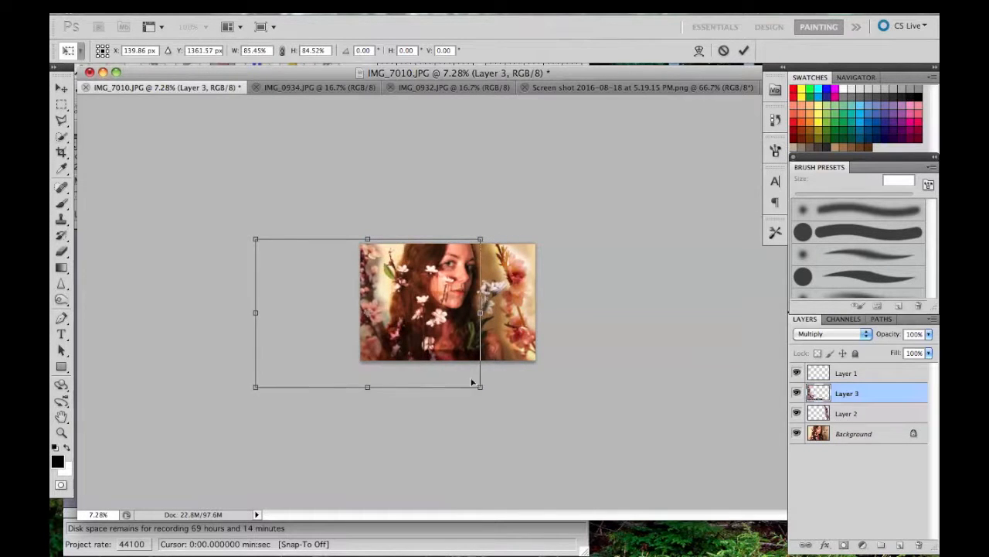
scroll(448, 302, "up", 5)
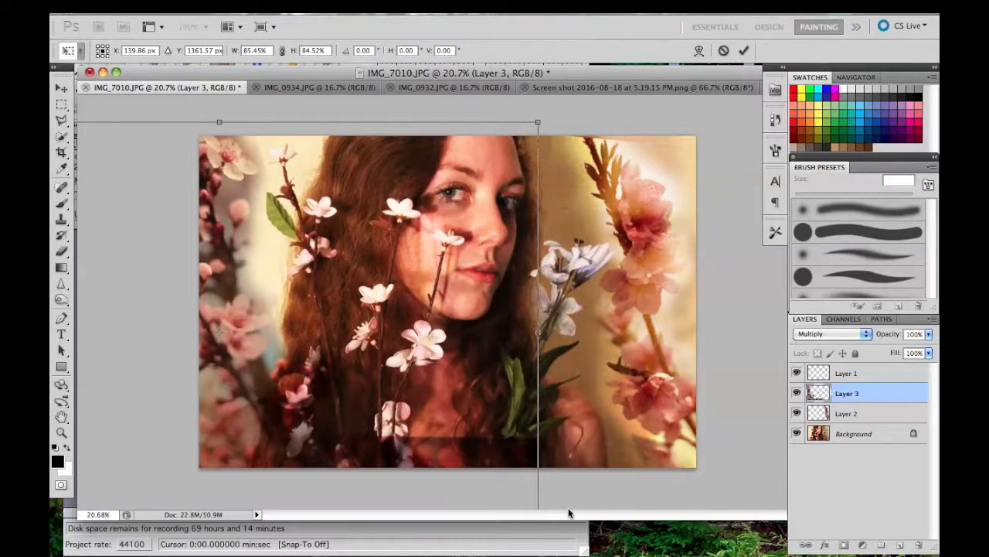
left_click_drag(227, 276, 281, 277)
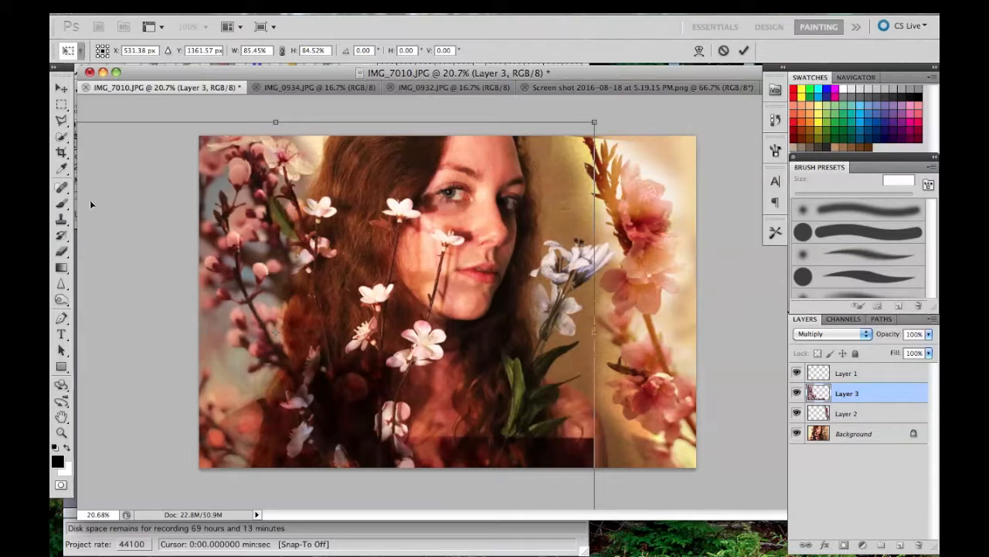
key("Return")
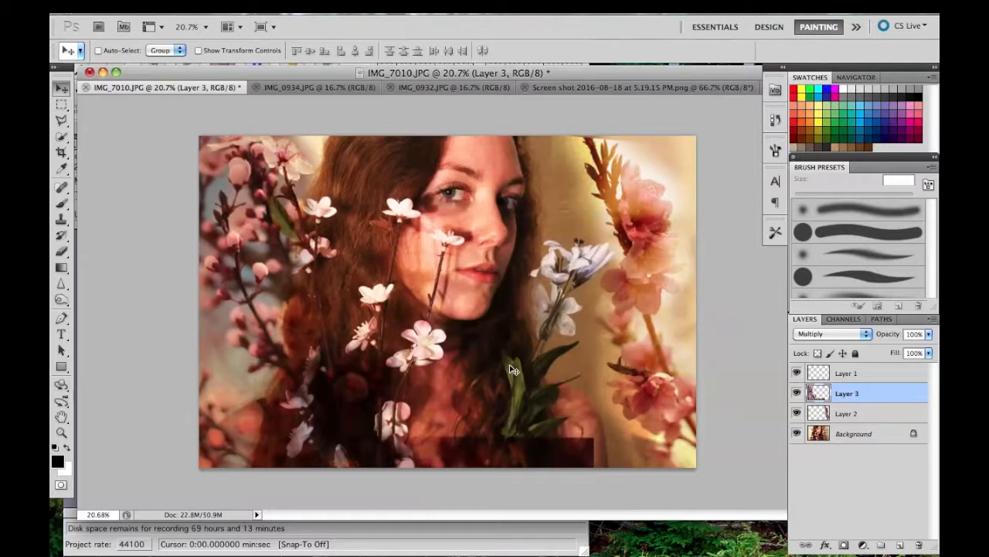
left_click(220, 8)
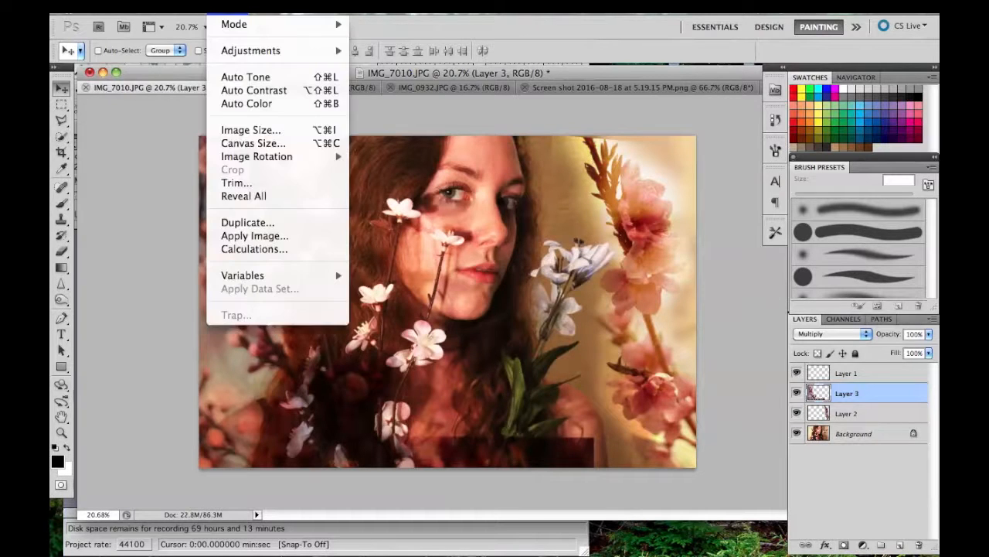
left_click(246, 132)
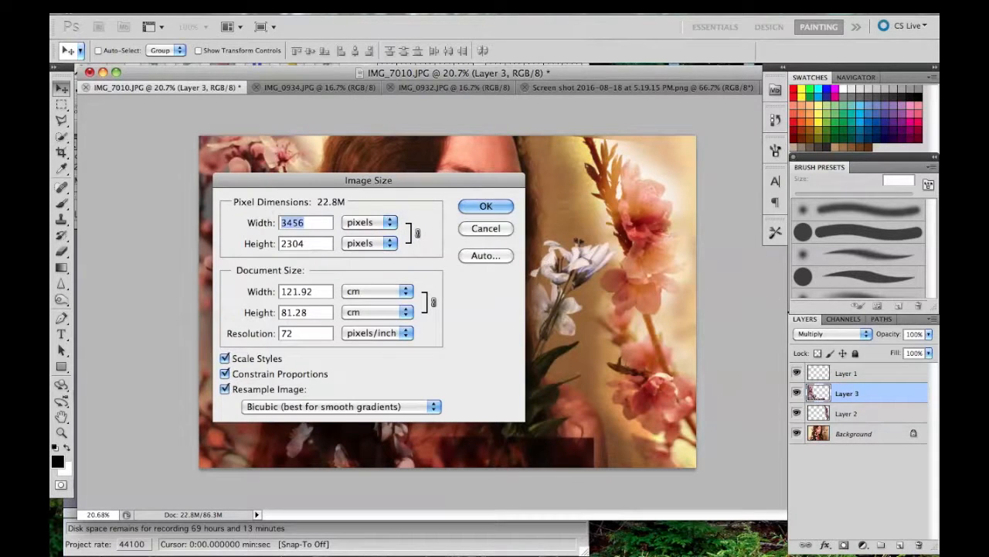
type("1100")
key("BackSpace")
key("BackSpace")
key("BackSpace")
type("400")
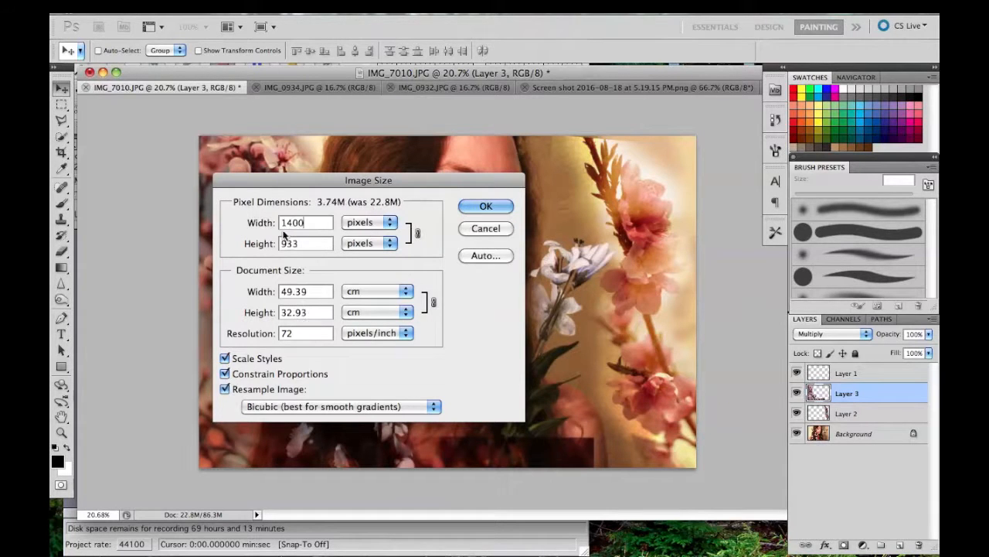
left_click(485, 229)
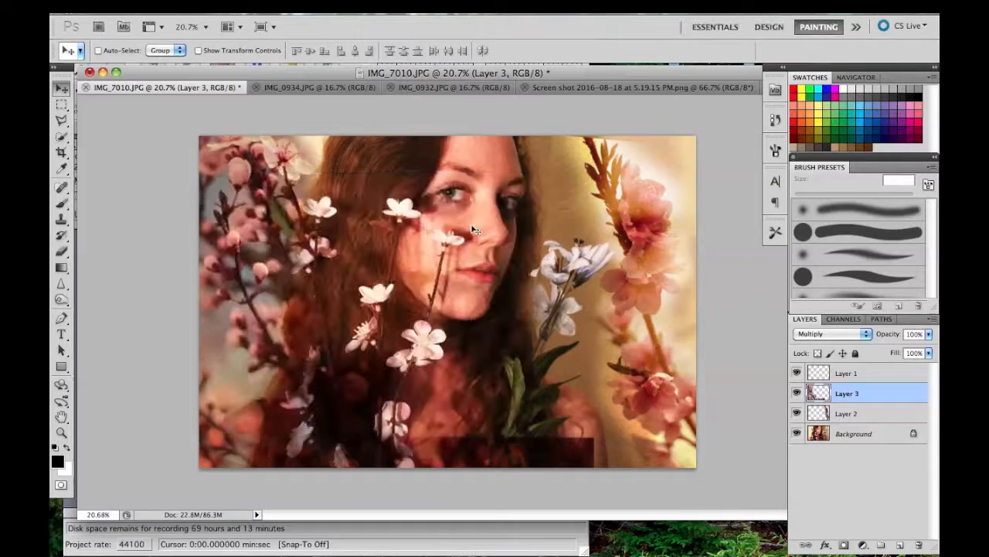
Examine the blended blossoms and the lower part of the portrait up close with Layer 2 selected
left_click(879, 412)
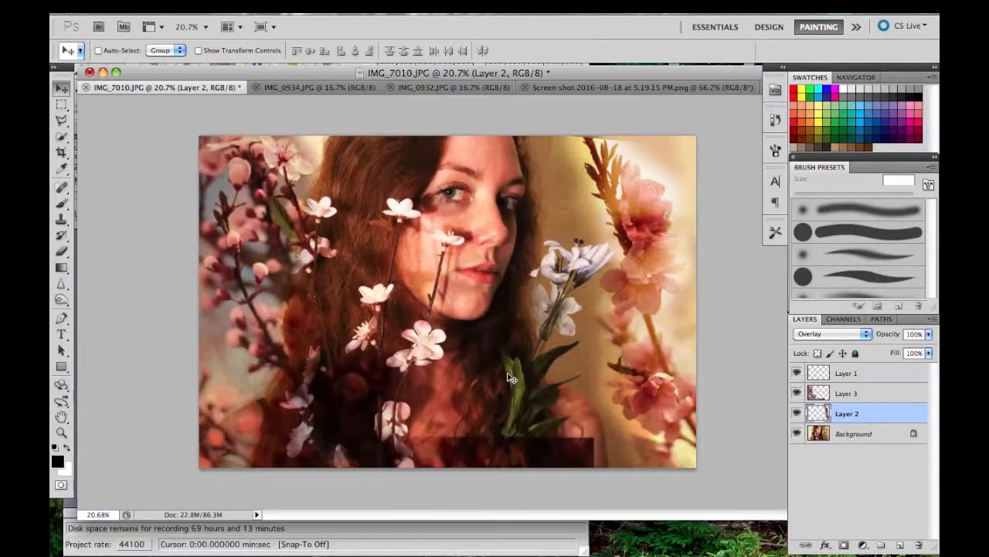
scroll(508, 374, "up", 3)
scroll(508, 374, "down", 10)
scroll(508, 374, "up", 10)
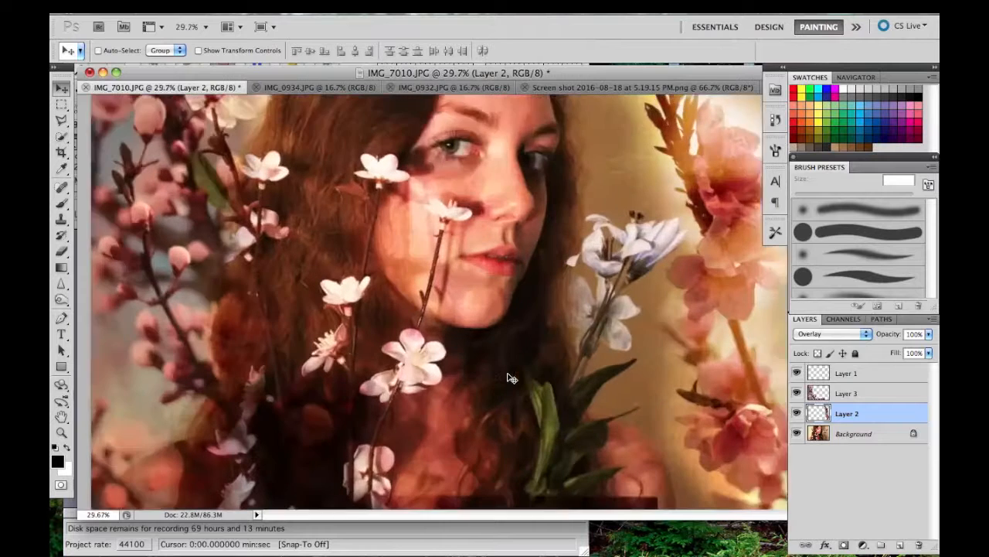
scroll(507, 374, "up", 1)
scroll(623, 380, "down", 2)
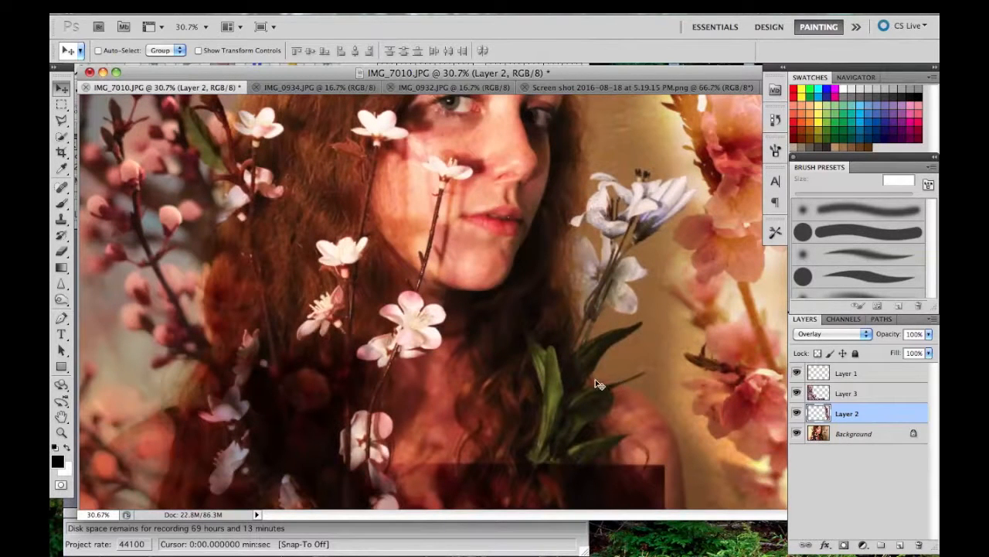
scroll(565, 328, "down", 3)
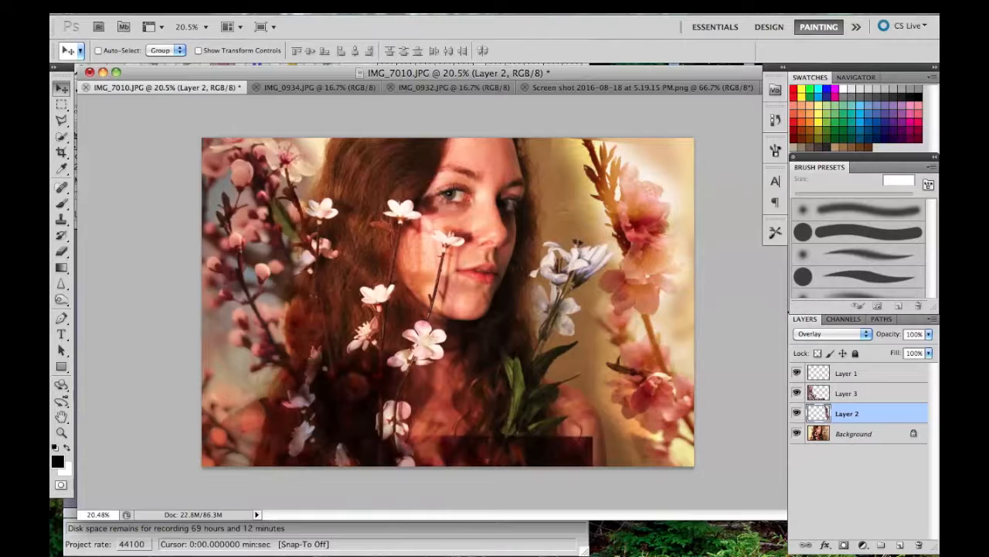
left_click(226, 8)
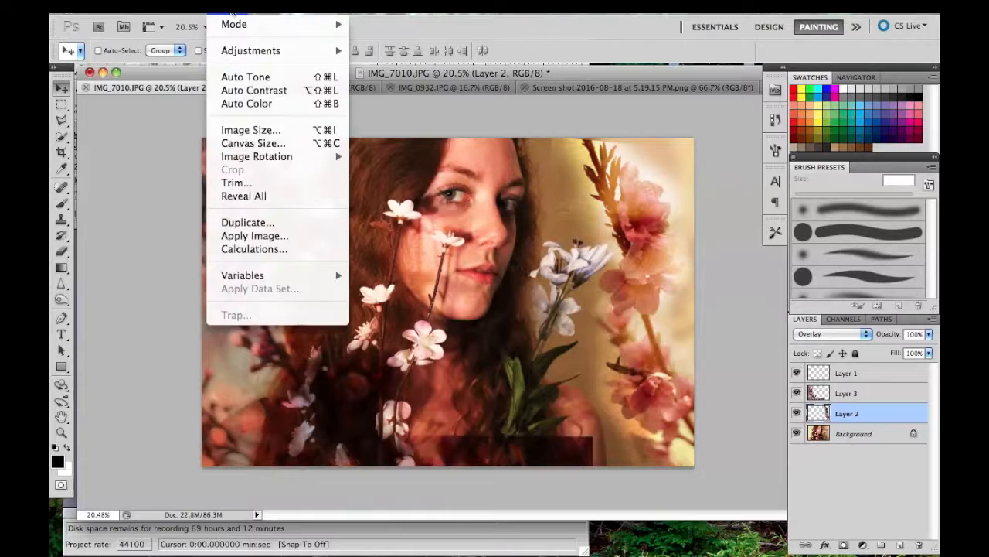
left_click(252, 131)
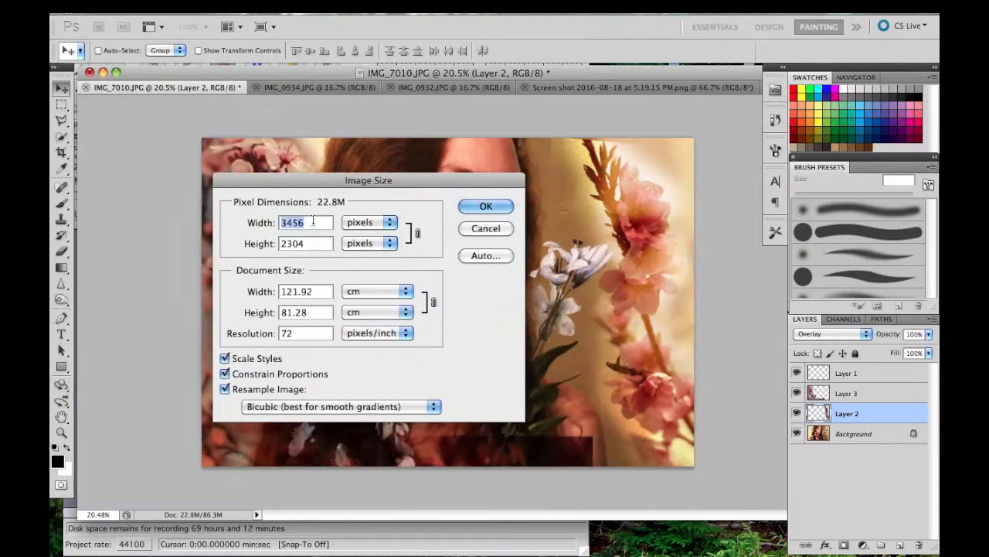
type("1400")
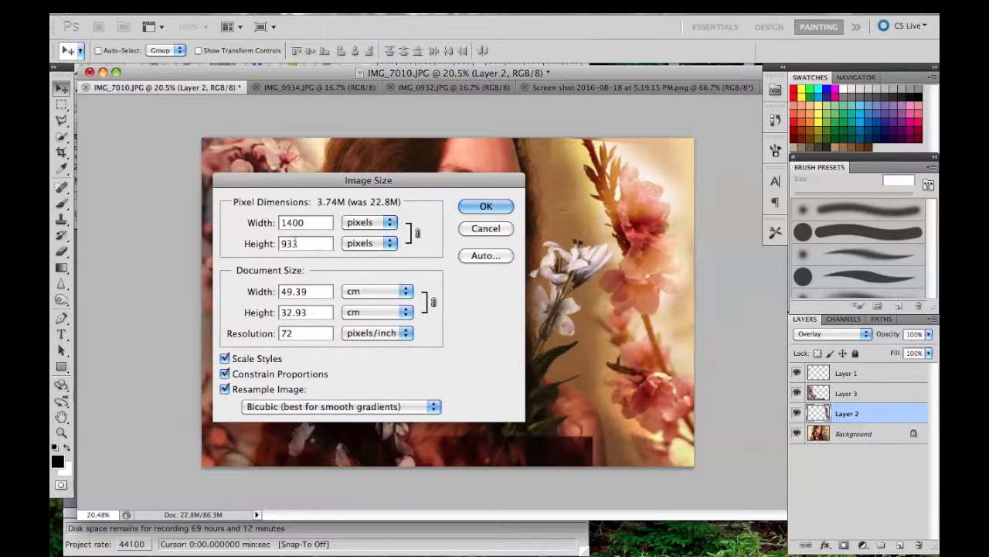
left_click(479, 230)
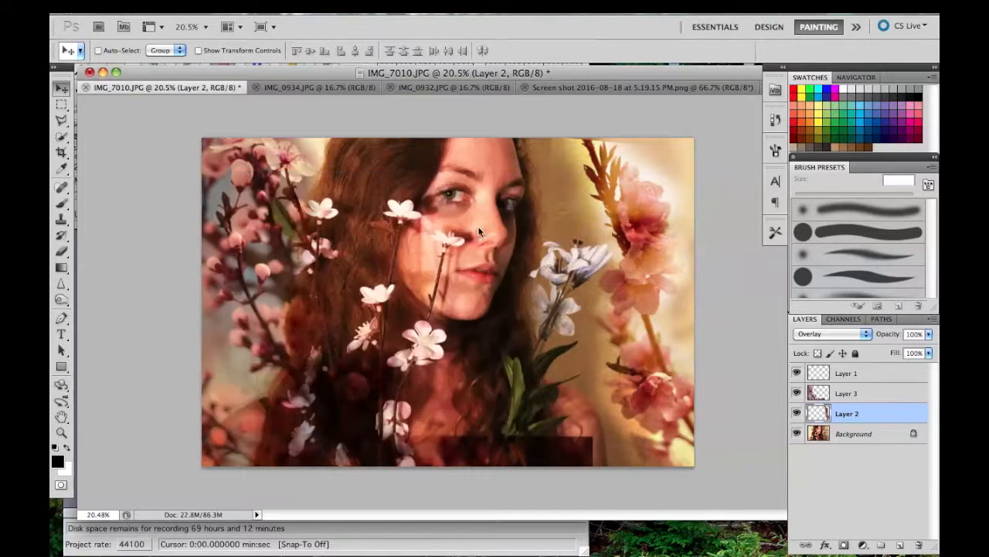
On Layer 3, outline the dark rectangular remnant at the portrait's bottom edge with the Polygonal Lasso, delete it and deselect
left_click(62, 202)
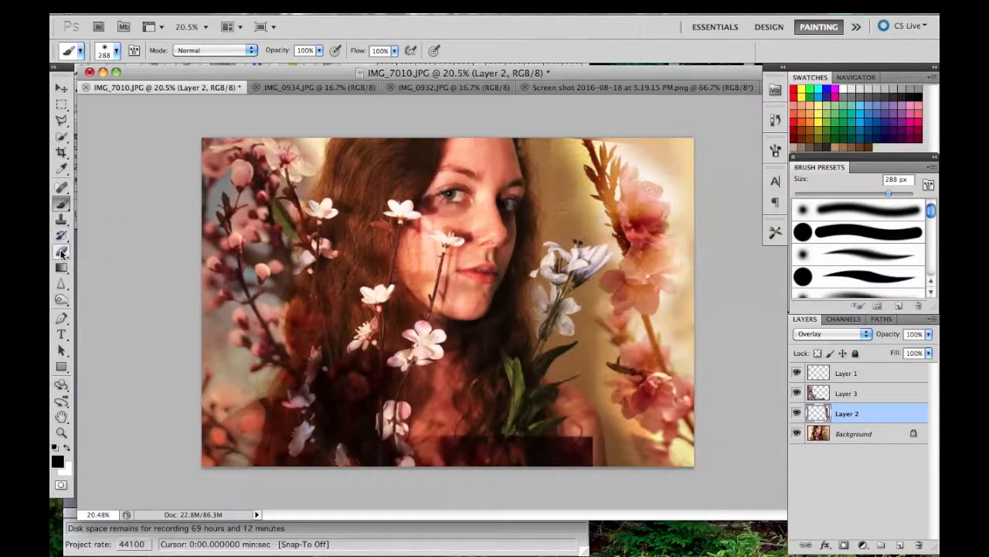
left_click(61, 283)
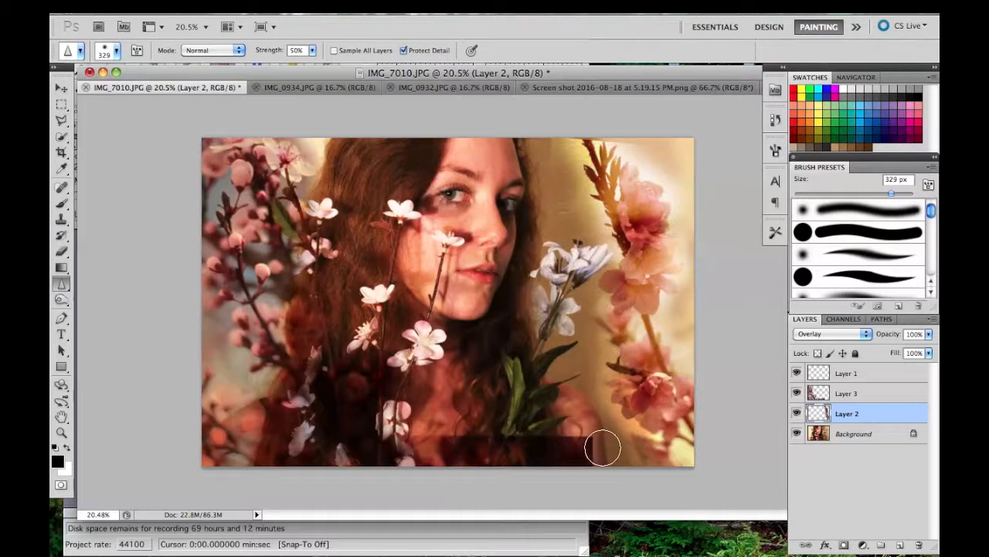
left_click(846, 394)
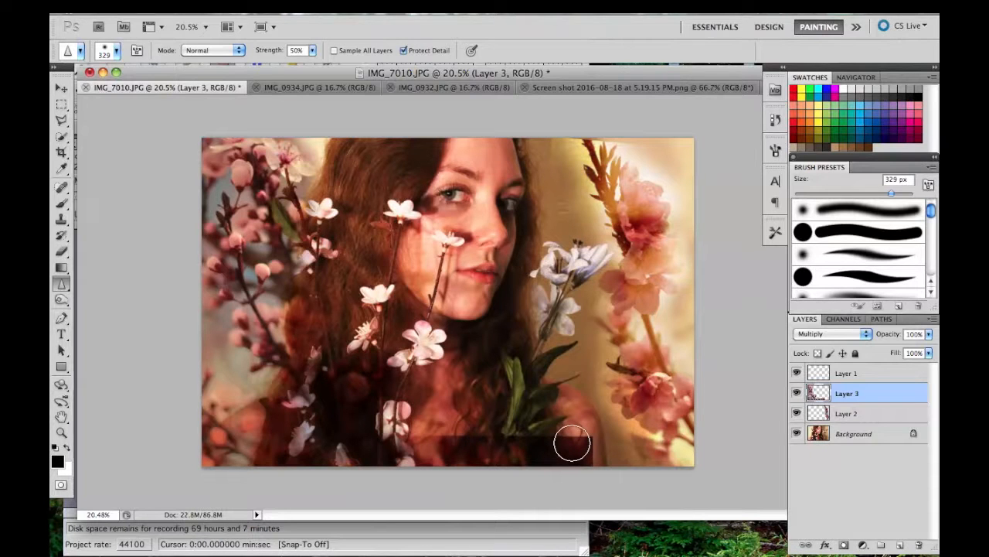
key("l")
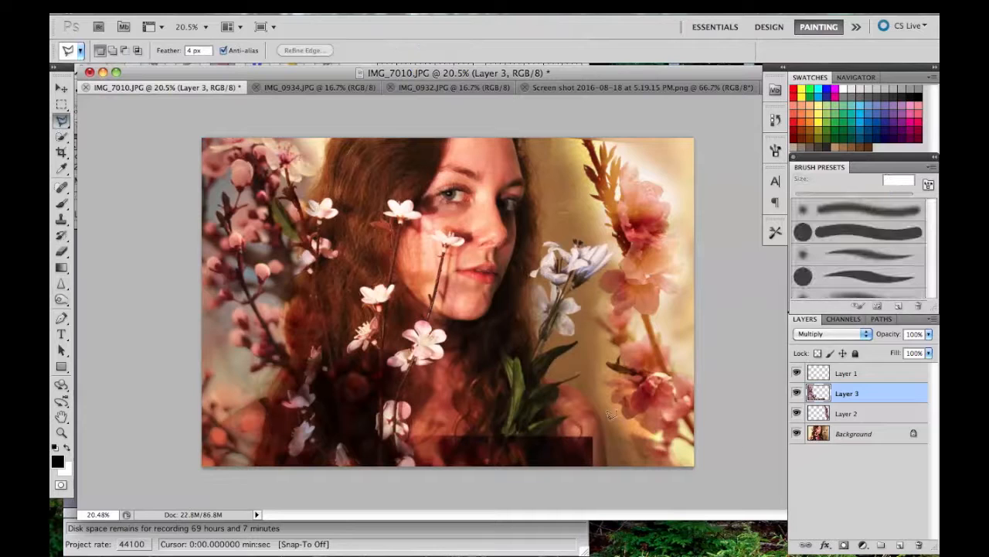
left_click(585, 422)
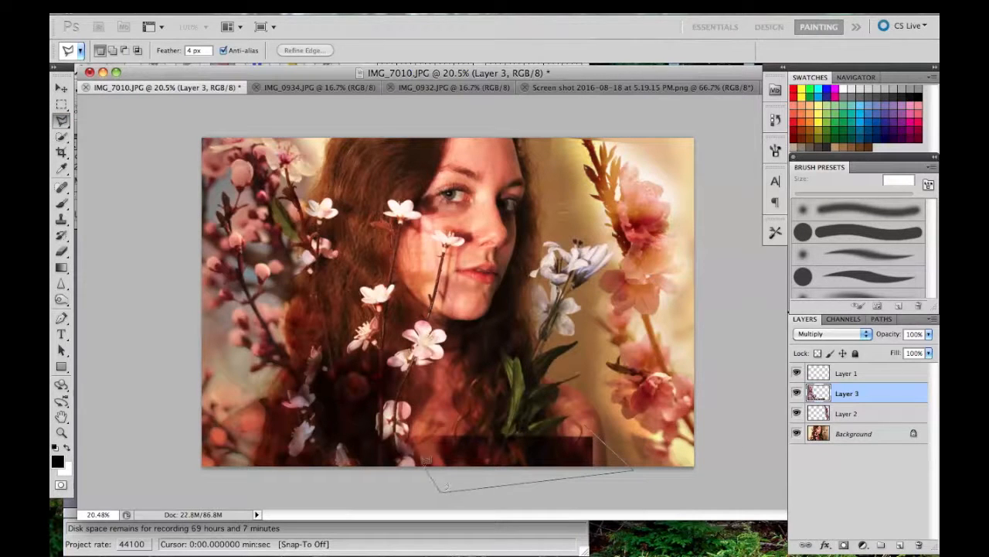
left_click(416, 418)
double_click(509, 392)
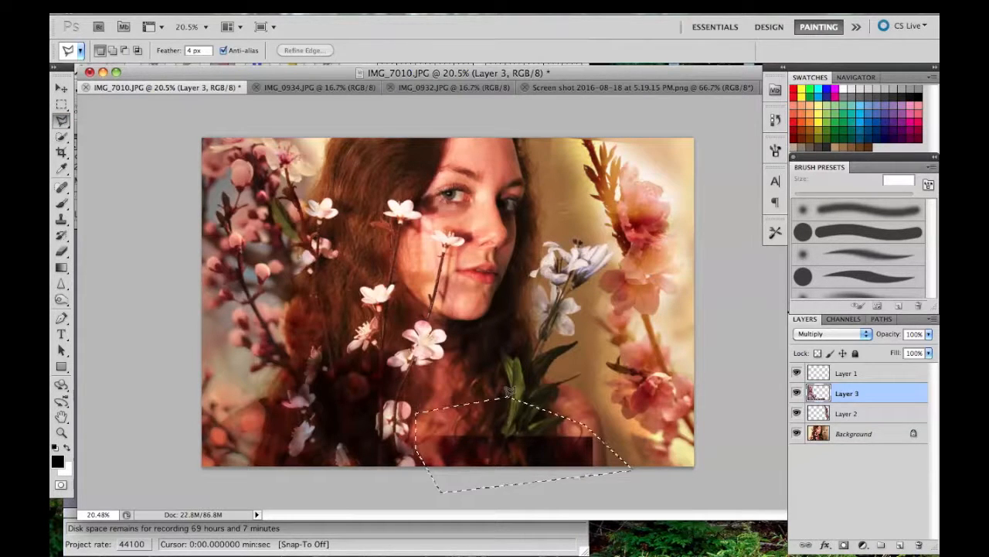
key("BackSpace")
key("super+d")
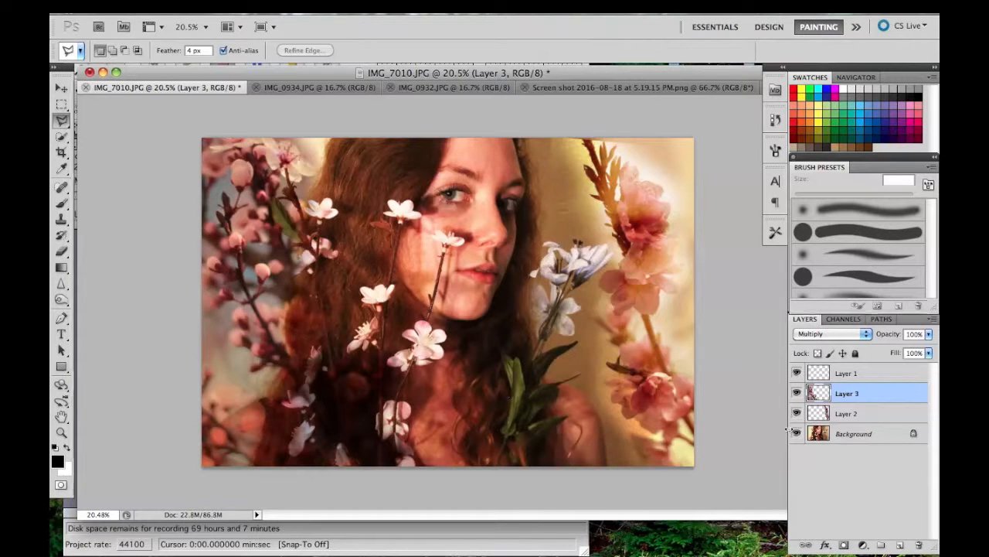
Move Layer 2's pink blossoms from the portrait's right side onto the hair left of the face
left_click(847, 415)
left_click(62, 90)
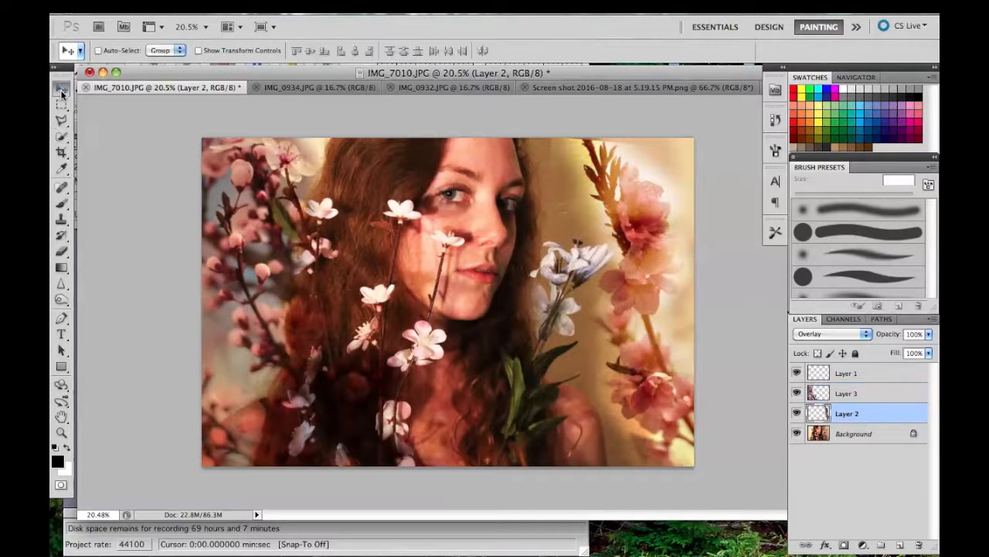
left_click_drag(640, 313, 563, 242)
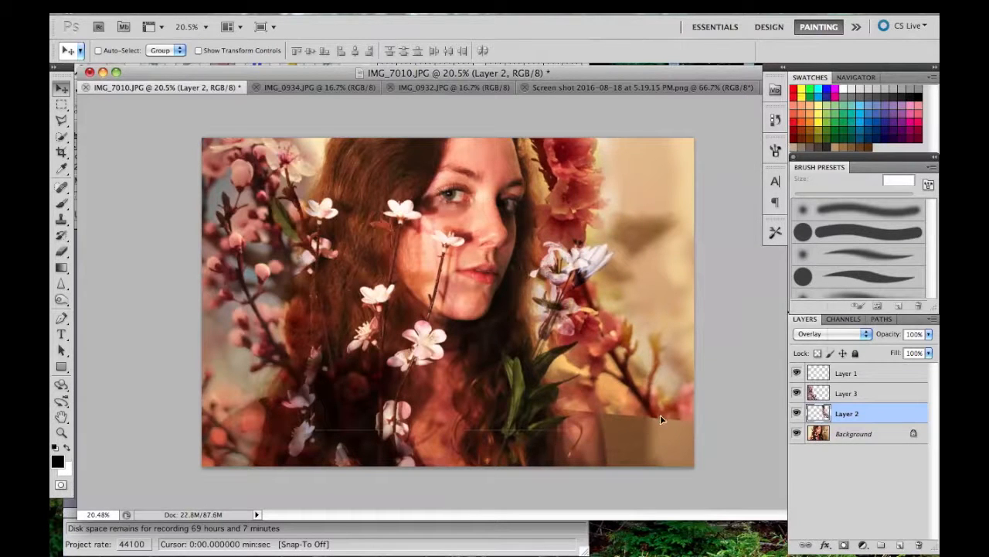
key("super+z")
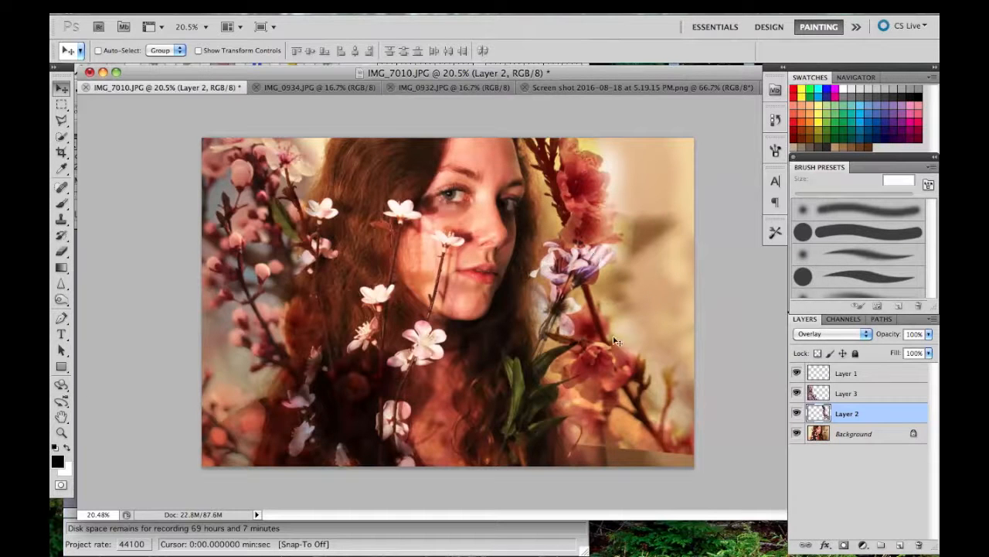
left_click_drag(653, 354, 403, 344)
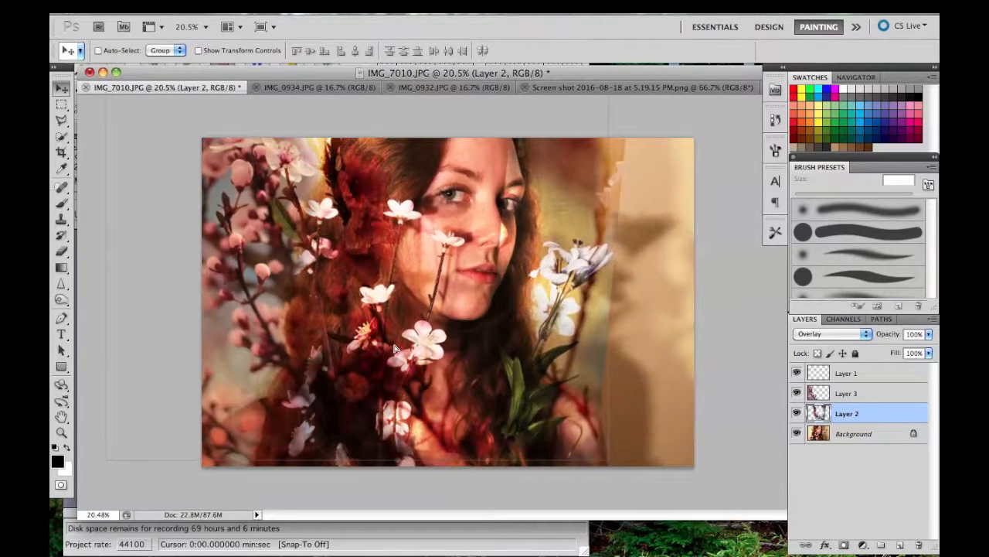
Try the Multiply blend mode on Layer 2 and settle on Screen
left_click(853, 337)
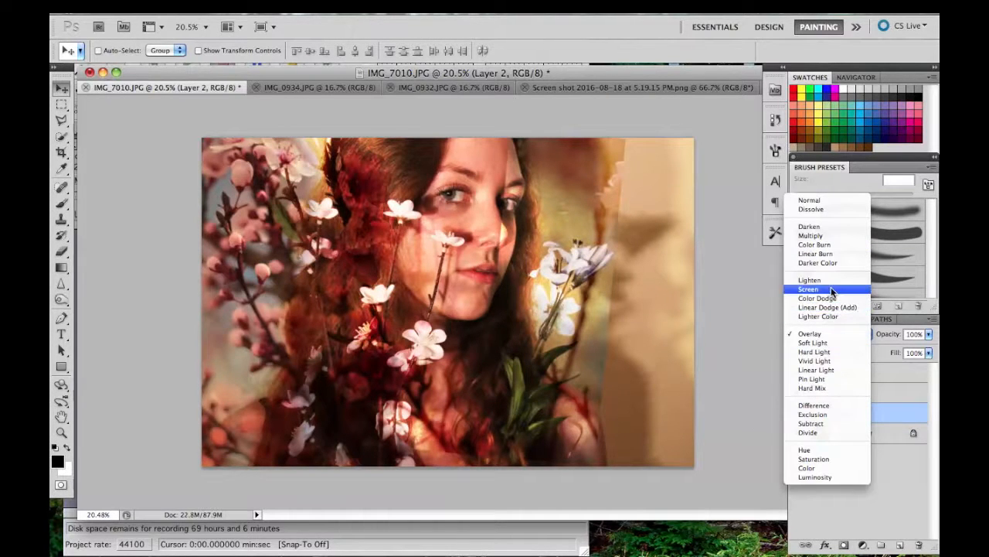
left_click(834, 236)
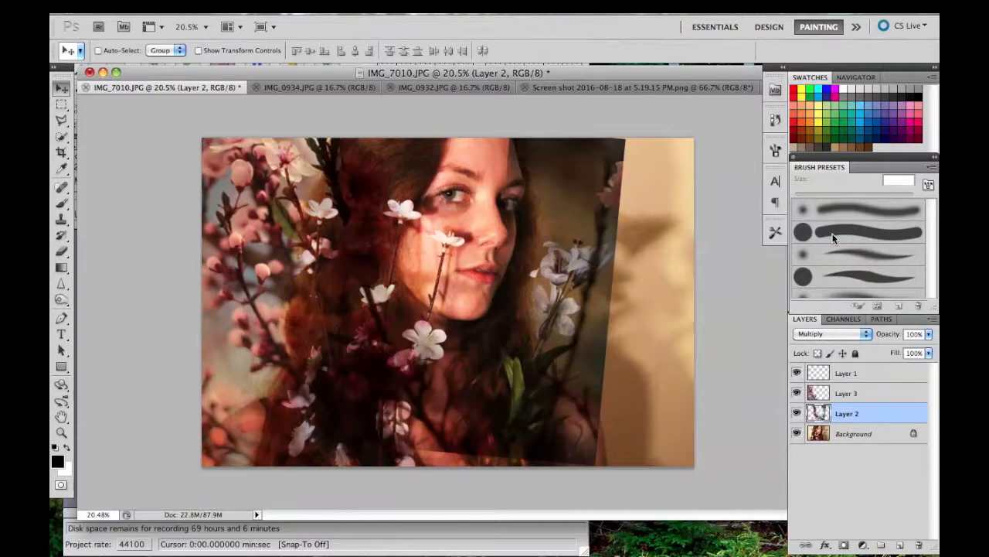
left_click(823, 332)
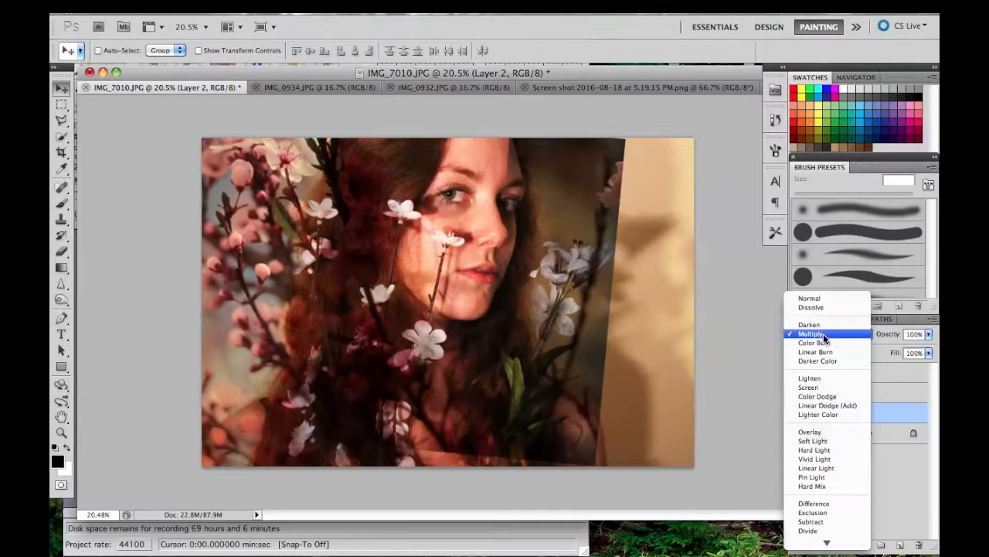
left_click(824, 388)
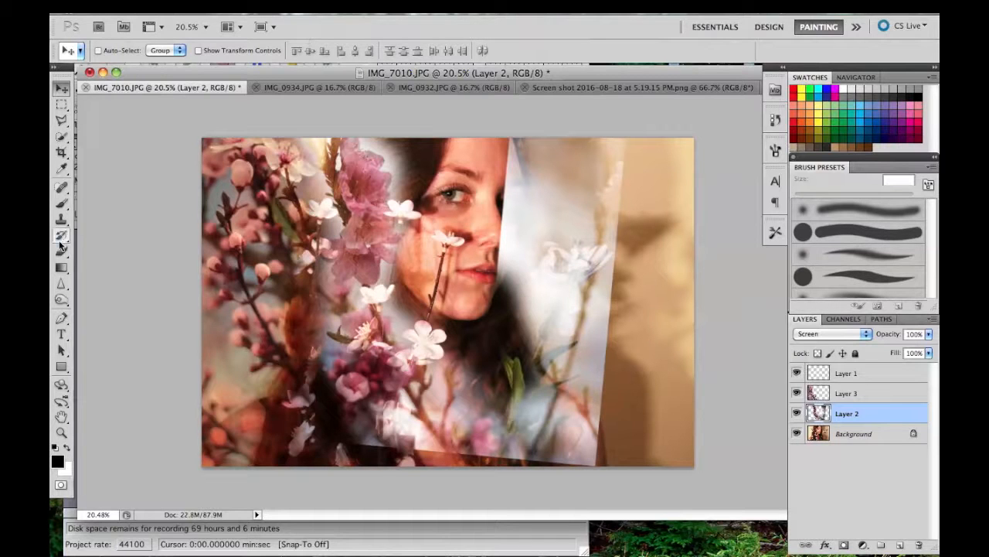
Outline the part of Layer 2 covering the face and right background with the Polygonal Lasso, delete it and deselect
left_click(62, 120)
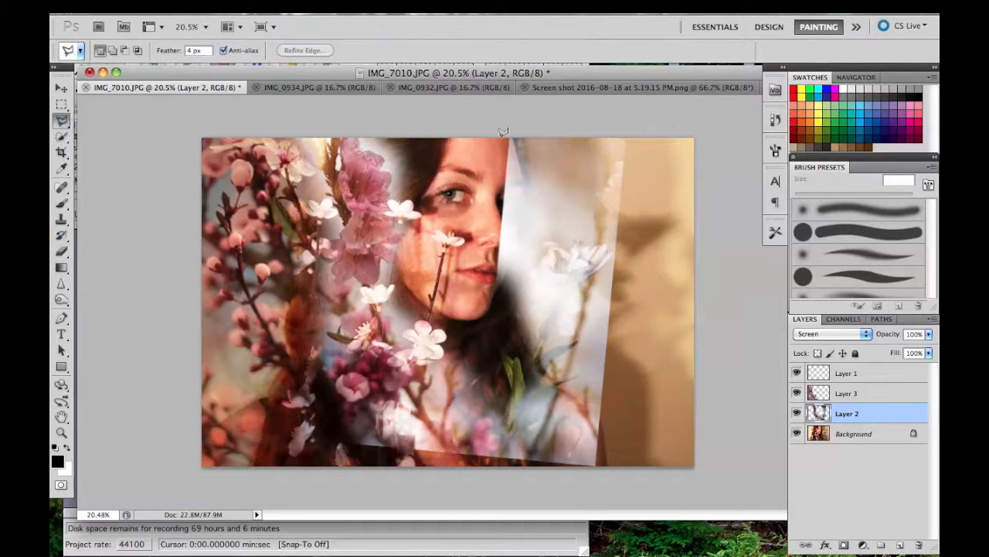
left_click(655, 139)
left_click(444, 486)
left_click(453, 116)
left_click(657, 139)
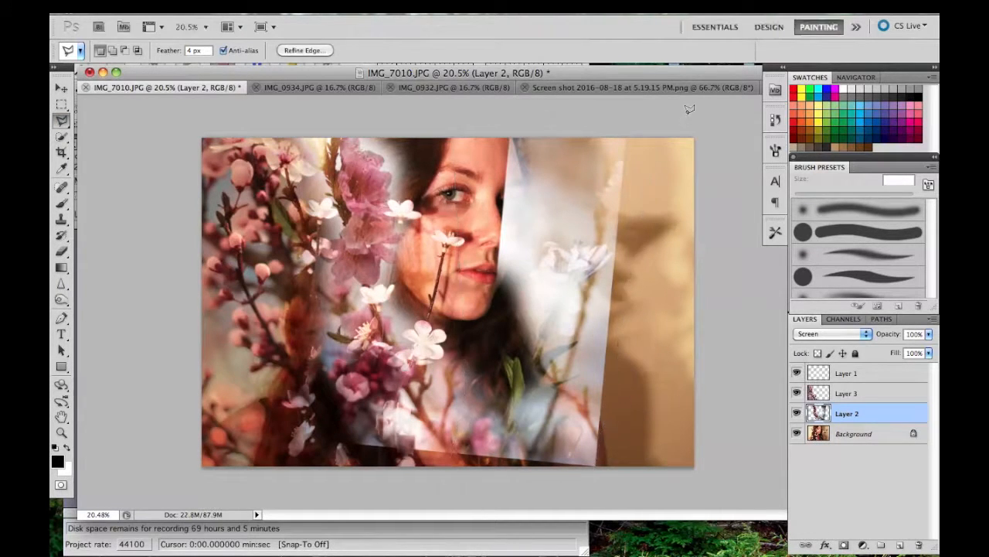
left_click(618, 499)
left_click(434, 467)
left_click(473, 130)
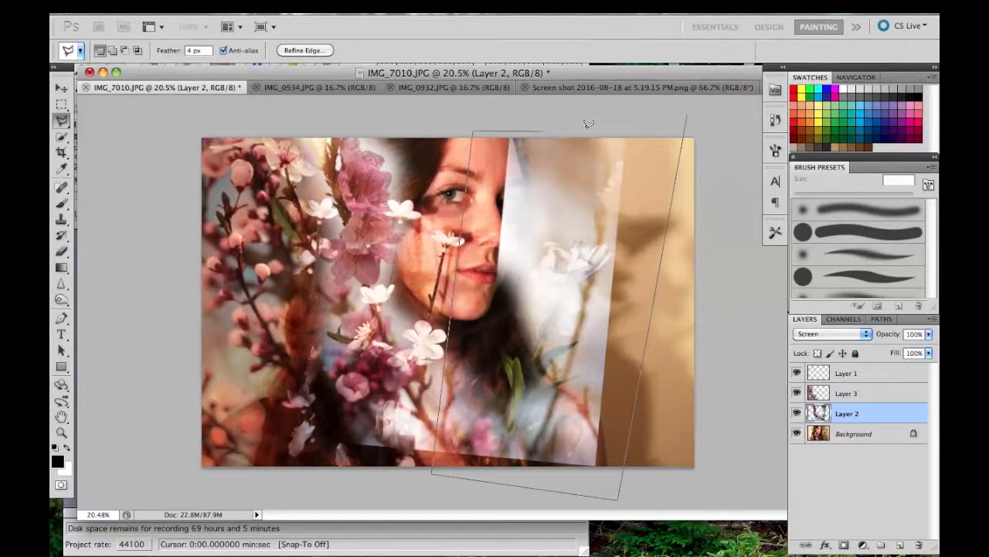
left_click(687, 117)
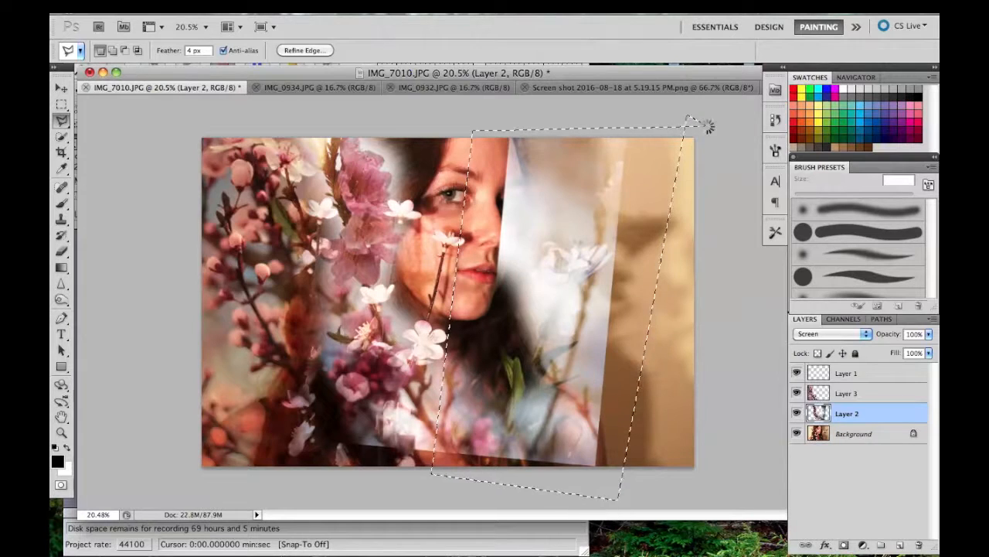
key("Delete")
key("ctrl+d")
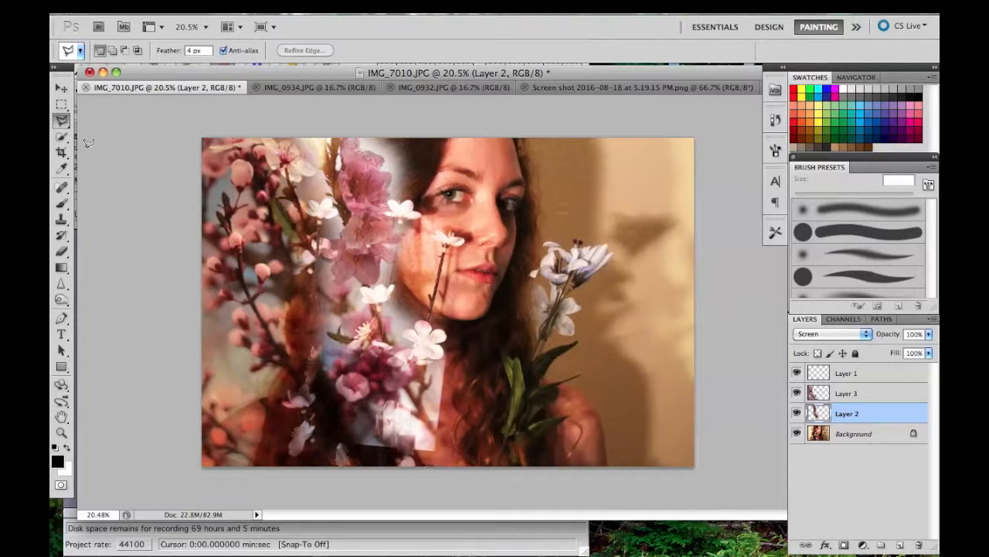
Erase Layer 2's leftover hard edges below and beside the pink blossoms with a soft 463 px eraser
left_click(64, 207)
left_click(63, 247)
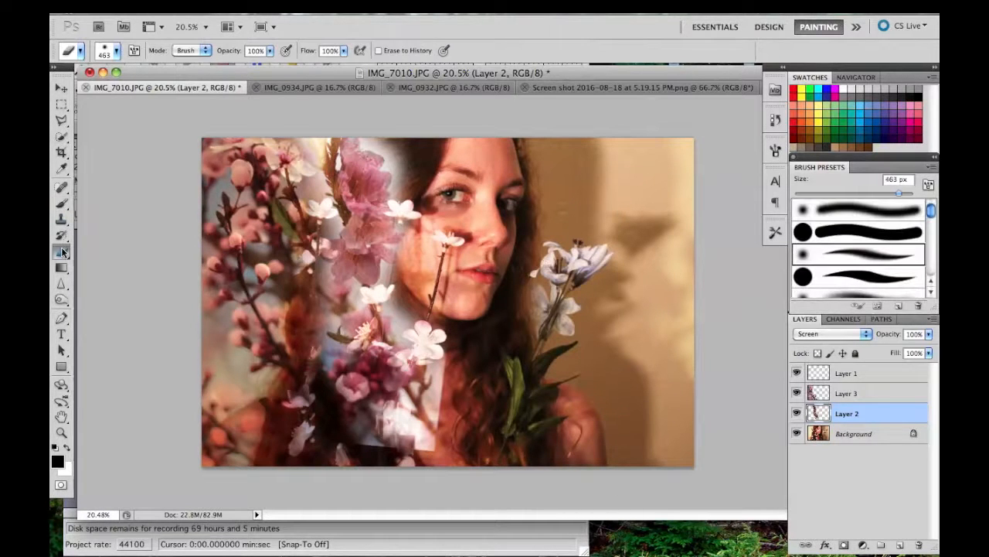
left_click_drag(398, 444, 424, 449)
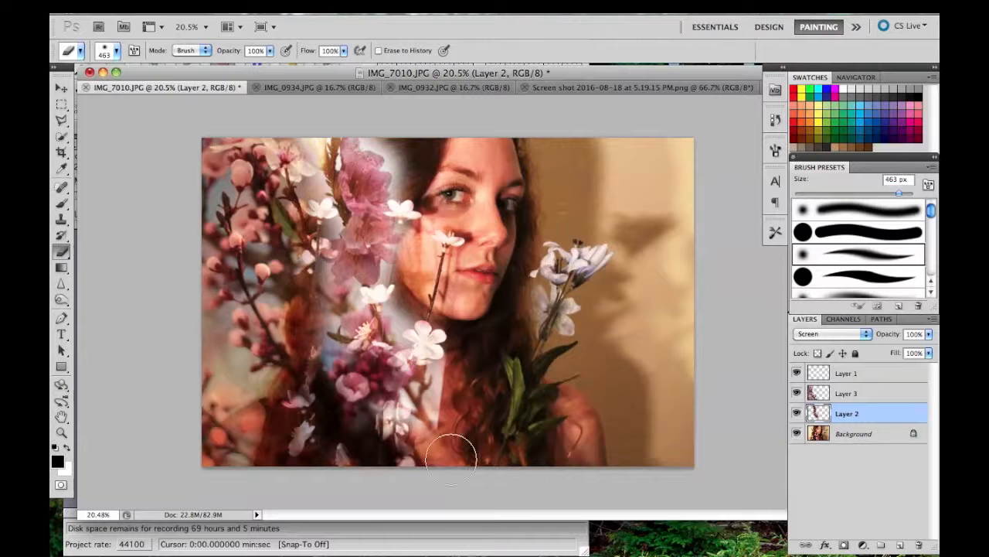
left_click(448, 389)
left_click(399, 302)
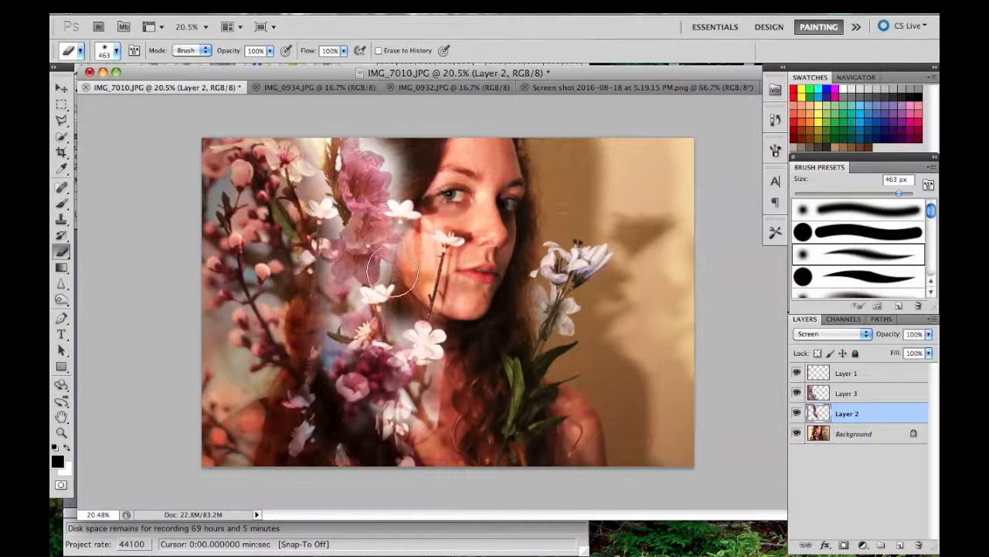
left_click(413, 171)
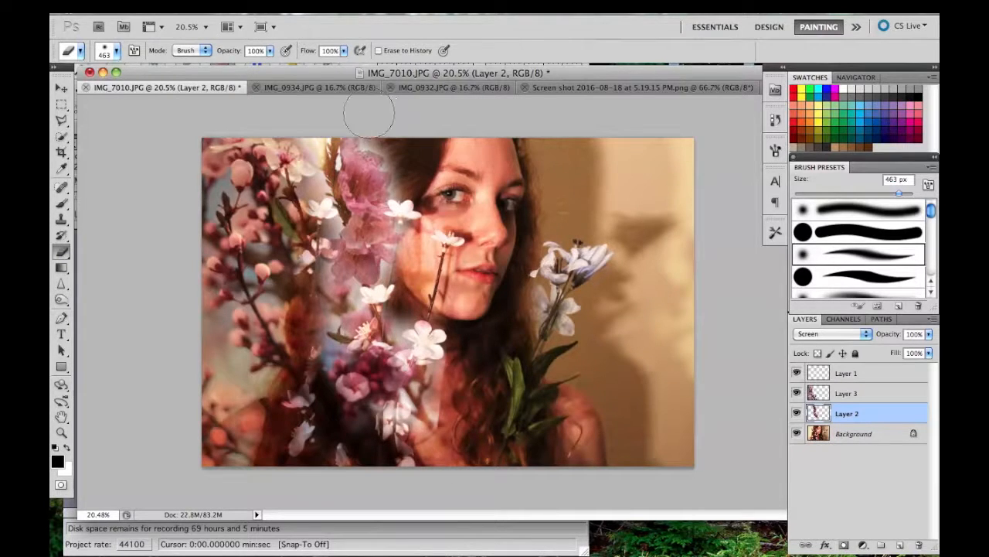
Convert the locked Background into a regular layer and add an empty layer directly above it
left_click(903, 434)
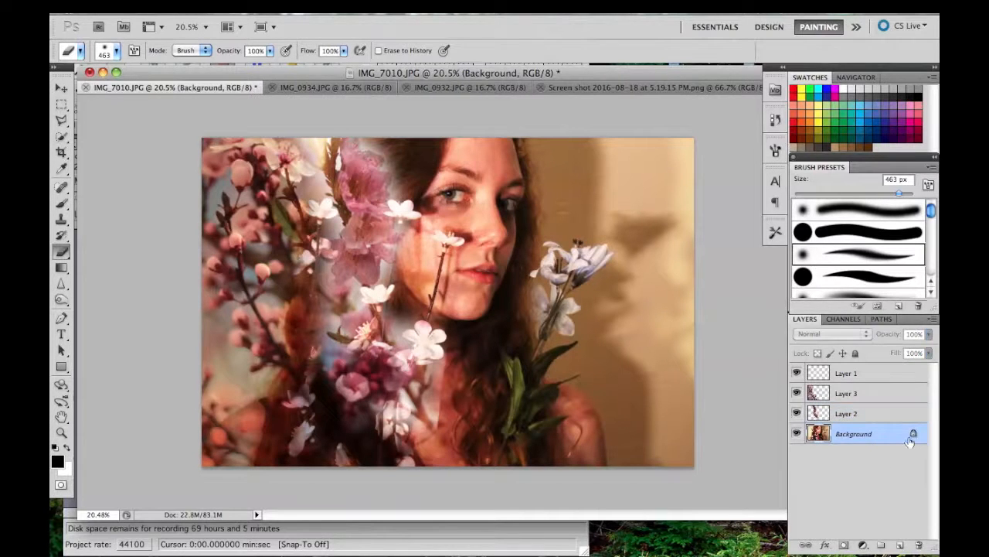
double_click(913, 435)
left_click(611, 219)
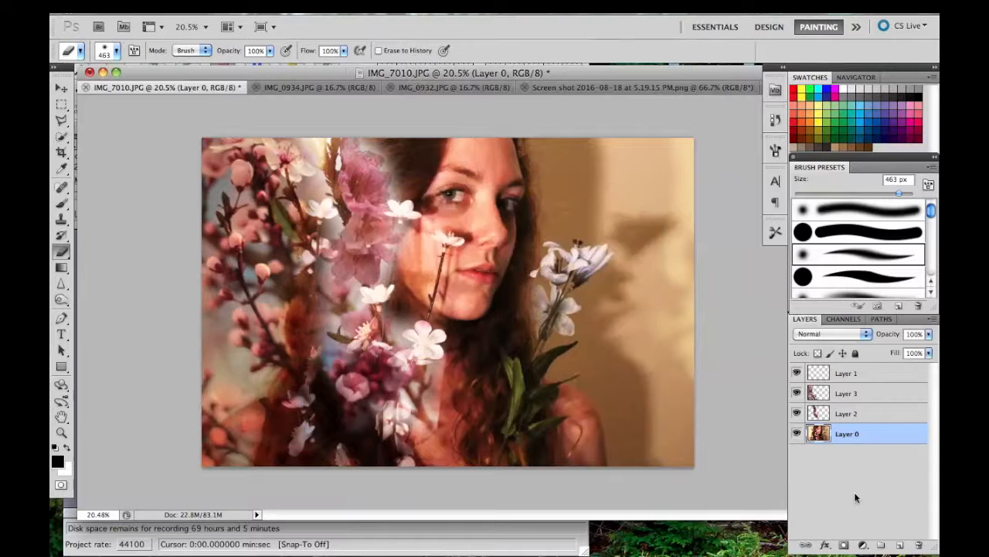
left_click(900, 546)
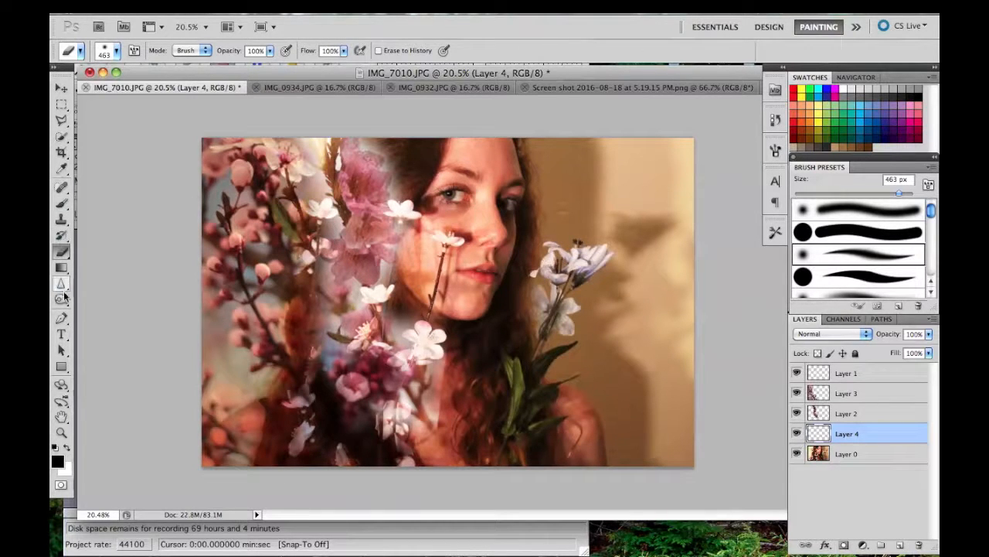
Sample the dark brown hair color and paint it behind the upper pink blossoms with a 288 px brush on the new layer
left_click(62, 169)
left_click(401, 153)
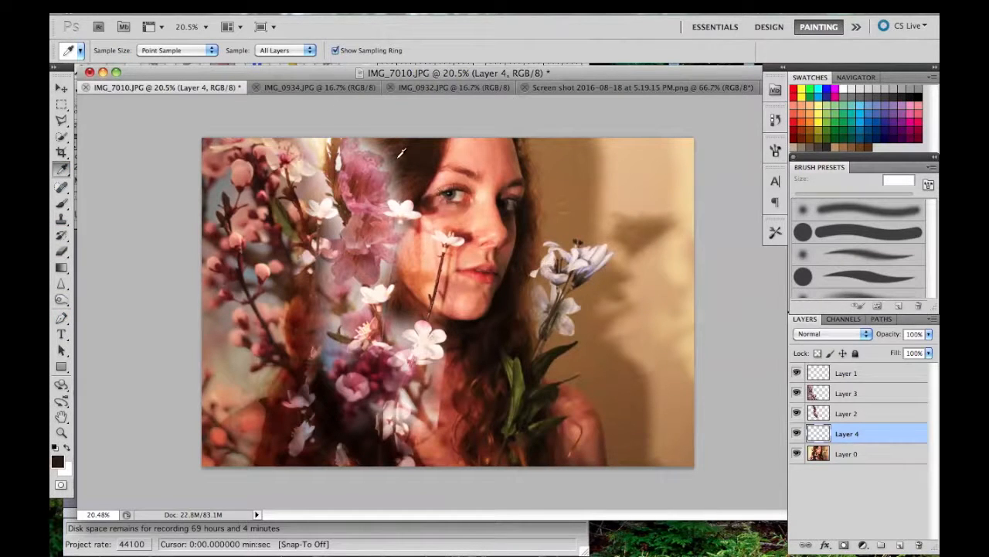
left_click(65, 202)
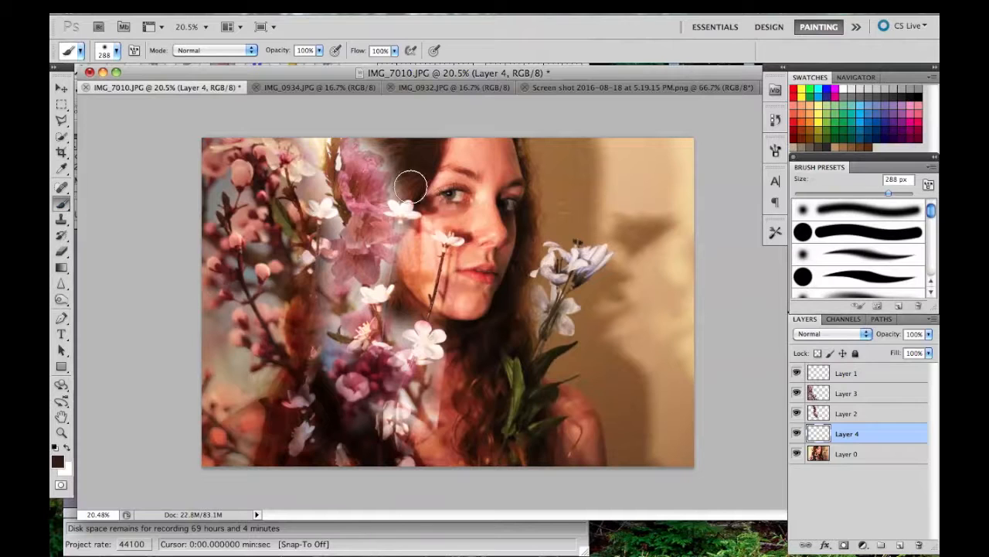
mouse_move(348, 166)
left_mouse_down()
mouse_move(353, 197)
mouse_move(367, 185)
mouse_move(363, 164)
mouse_move(390, 193)
left_mouse_up()
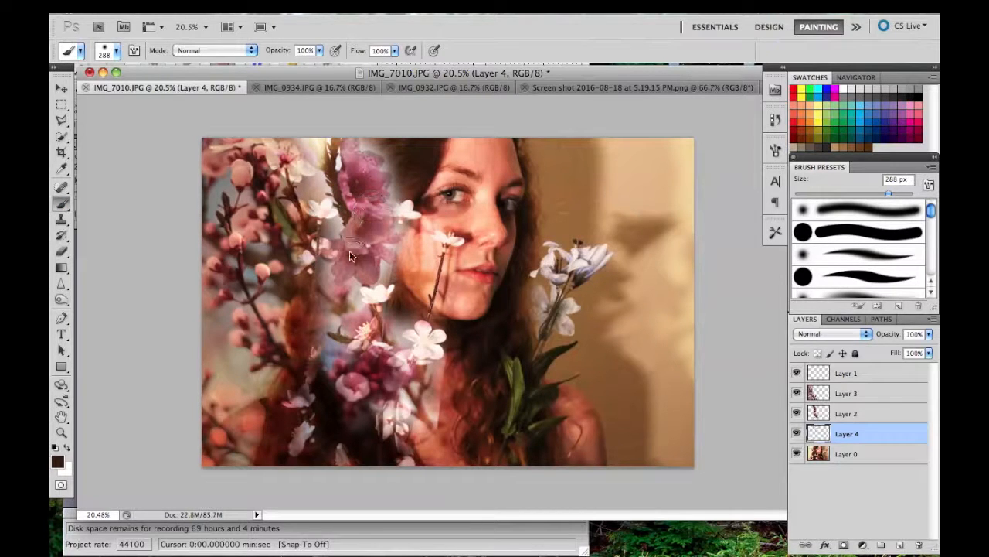
Hide and reshow Layer 2 to check the brown paint beneath the pink blossoms
left_click(846, 413)
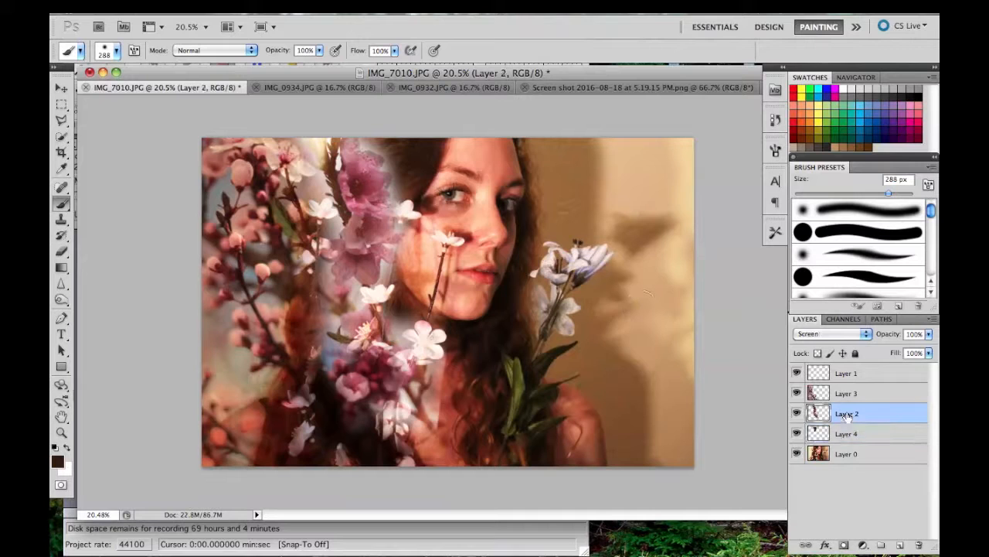
left_click(797, 414)
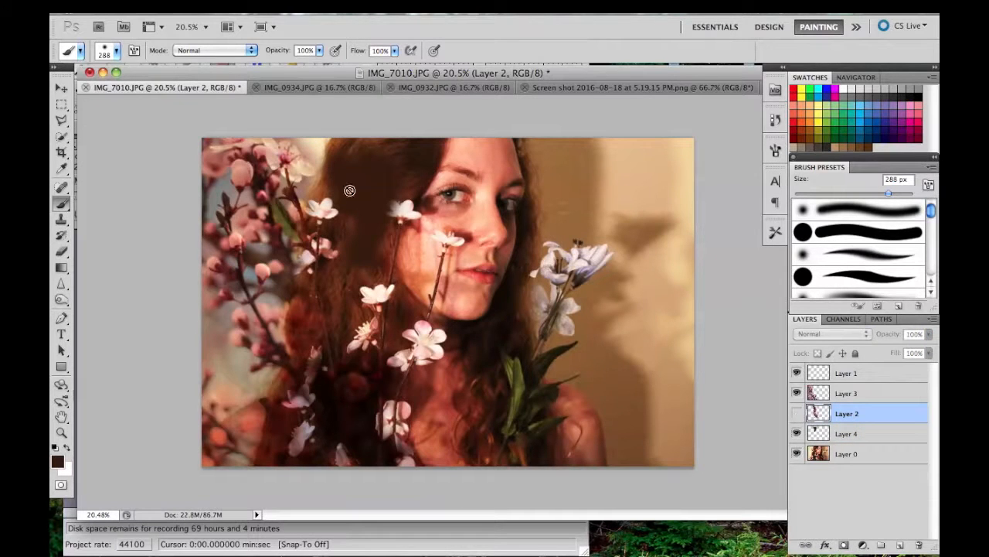
left_click(797, 413)
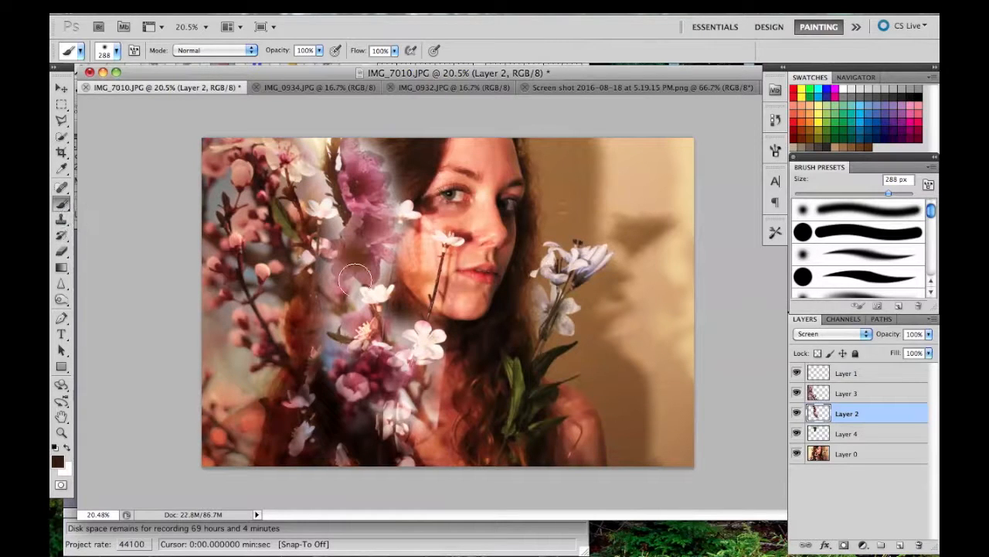
Undo a trial brush stroke on Layer 2, paint brown behind the lower blossoms on Layer 4, and undo the last stroke
left_click_drag(356, 268, 335, 286)
key("ctrl+z")
left_click(876, 441)
left_click_drag(353, 269, 341, 240)
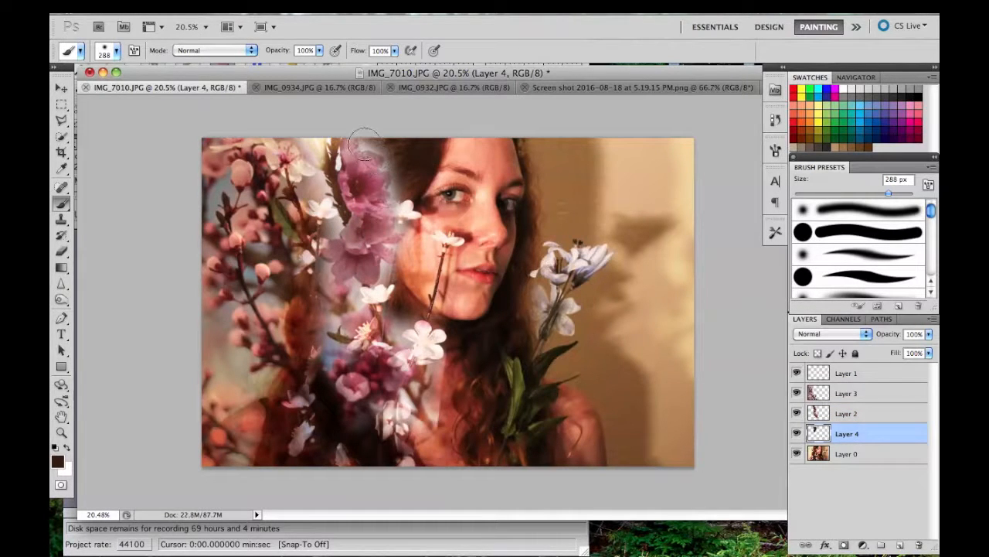
left_click_drag(351, 302, 356, 377)
key("super+z")
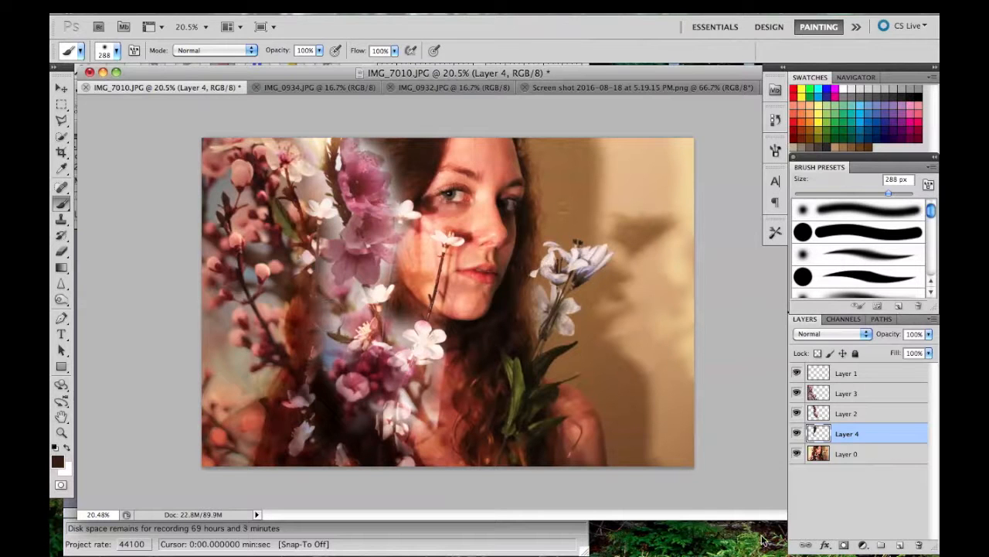
On Layer 4, outline the patch between the pink blossoms and the face with the Polygonal Lasso, delete it, deselect, and select Layer 3
scroll(320, 234, "up", 3)
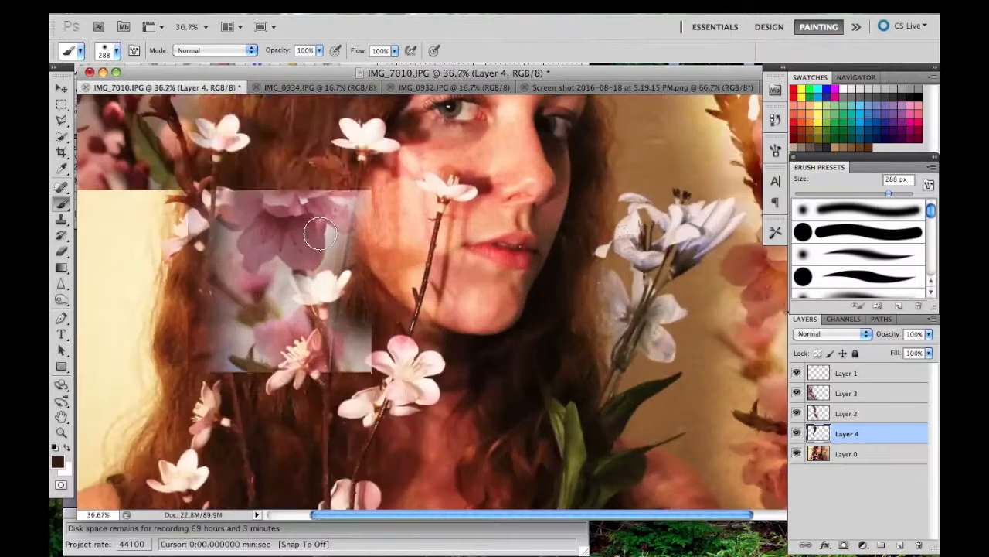
scroll(320, 234, "up", 1)
scroll(320, 234, "up", 3)
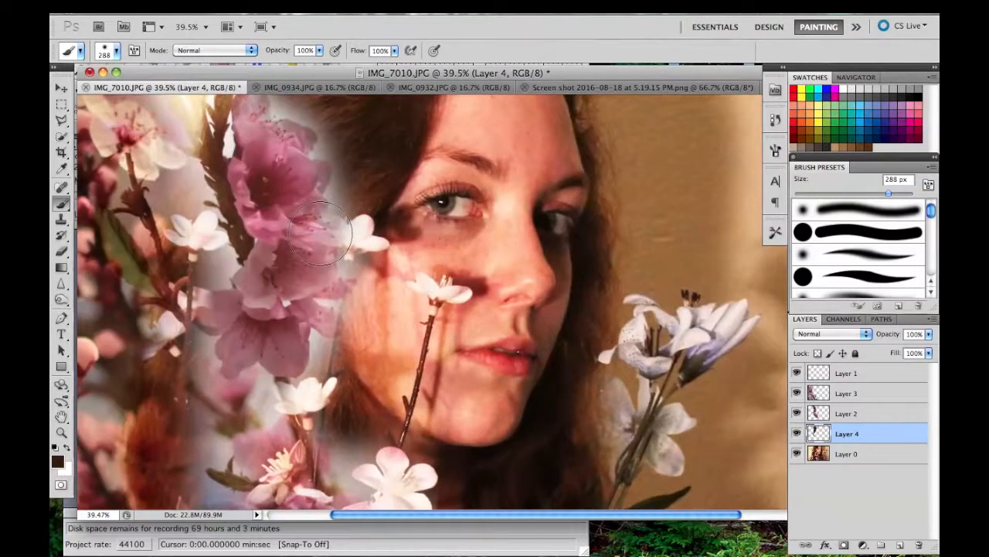
left_click(62, 122)
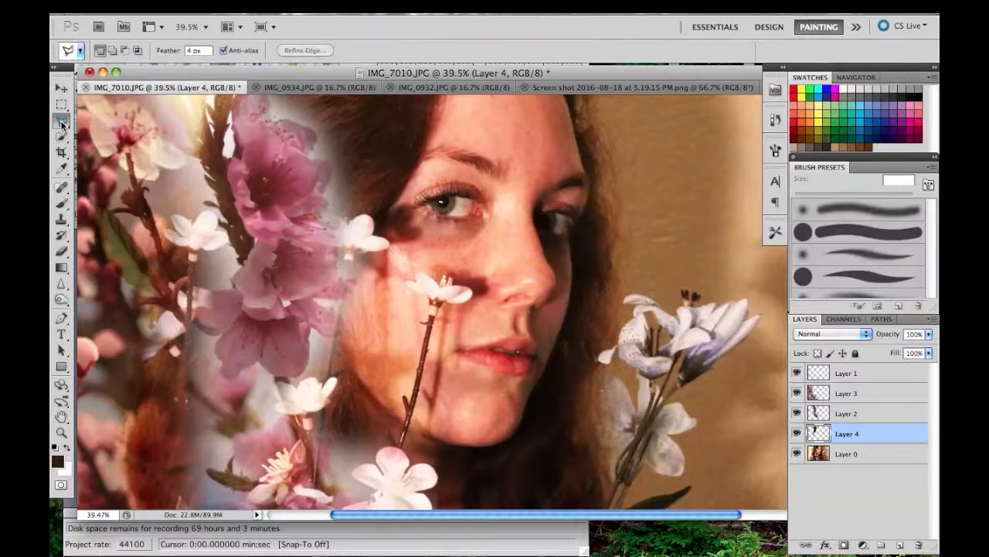
left_click(271, 98)
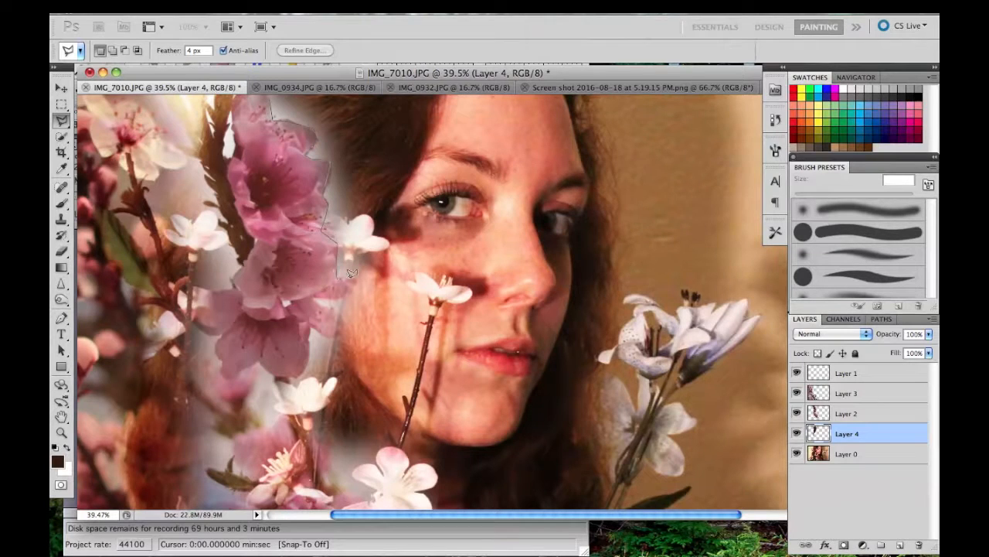
left_click(411, 126)
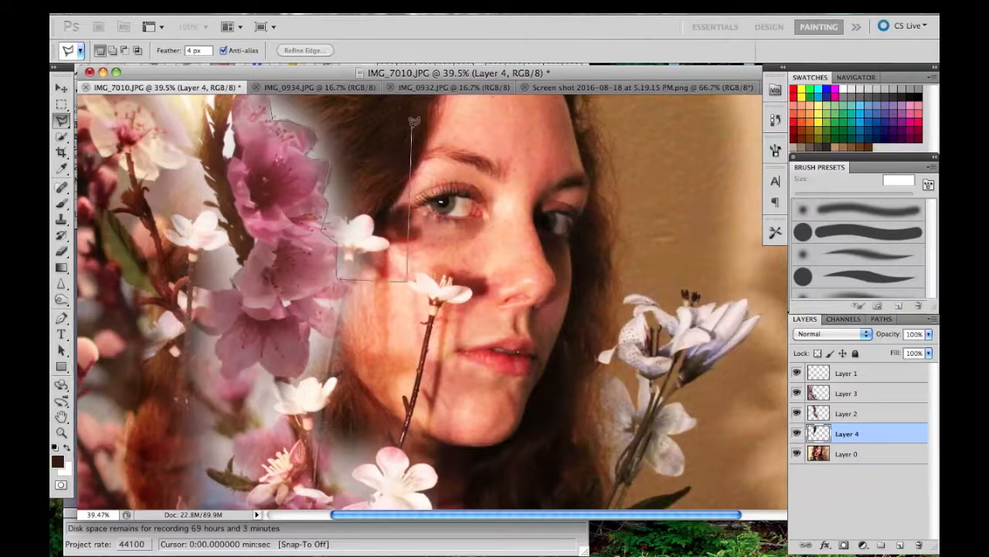
left_click(356, 110)
key("Delete")
key("ctrl+d")
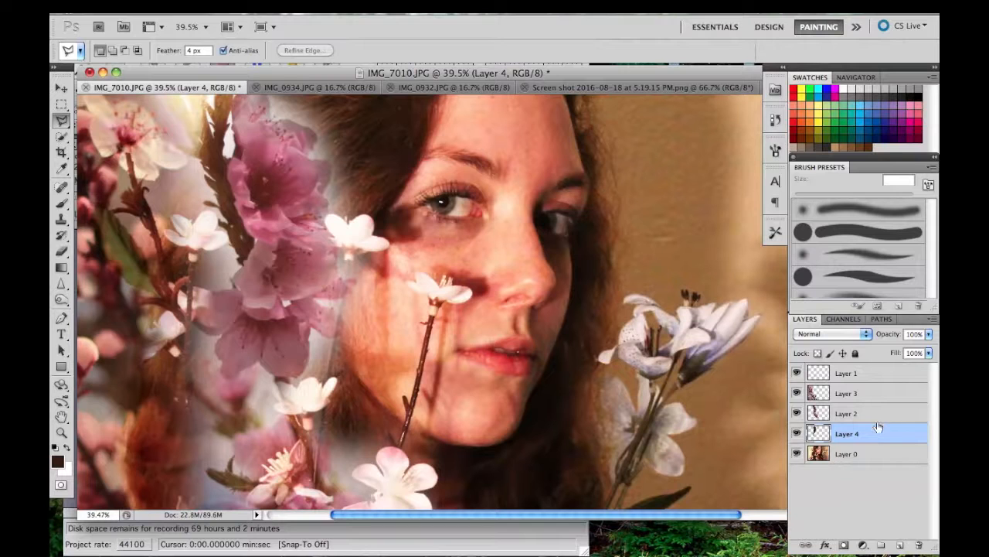
left_click(869, 402)
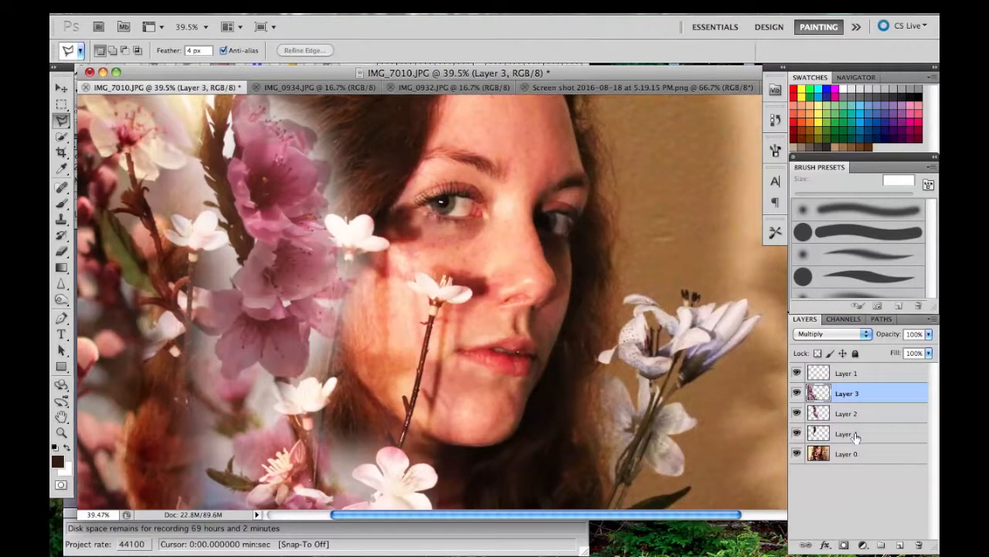
key("ctrl+a")
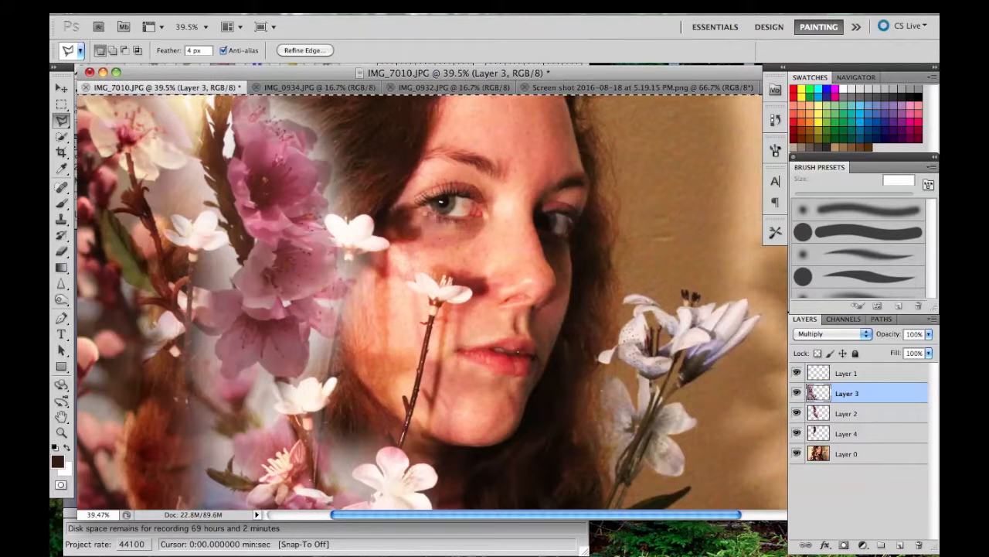
left_click(191, 6)
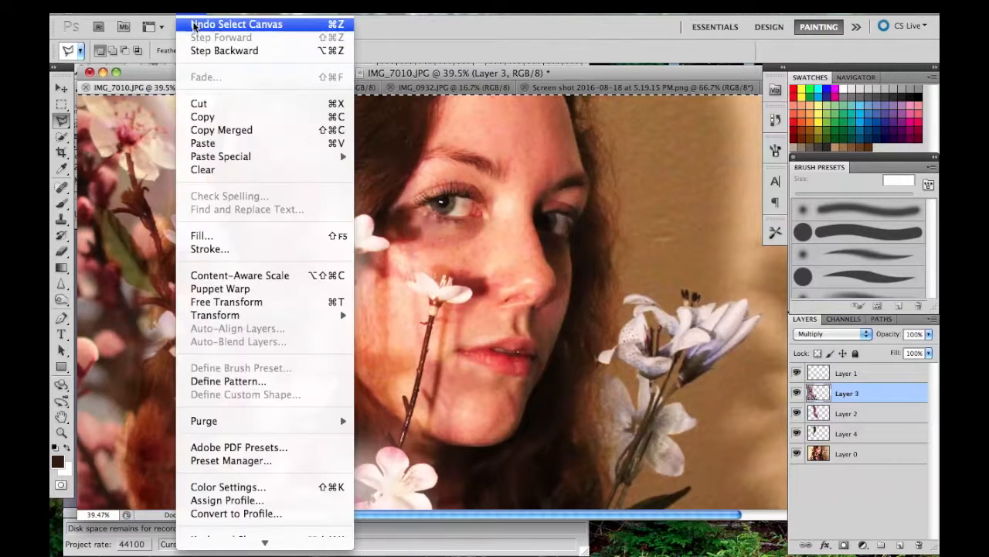
left_click(200, 49)
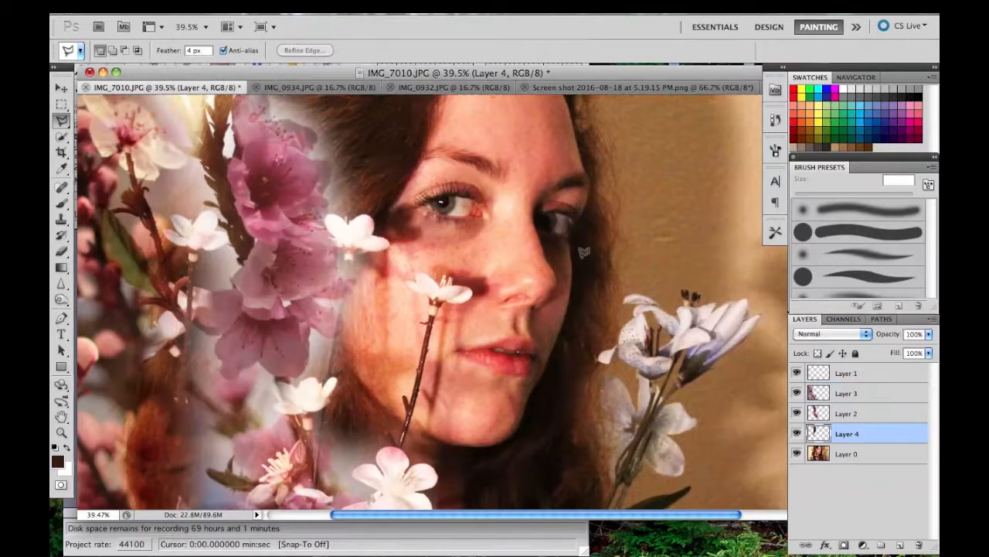
On Layer 2, outline the pale haze between the upper pink blossoms and the hair with the Polygonal Lasso, delete it, and deselect
left_click(841, 414)
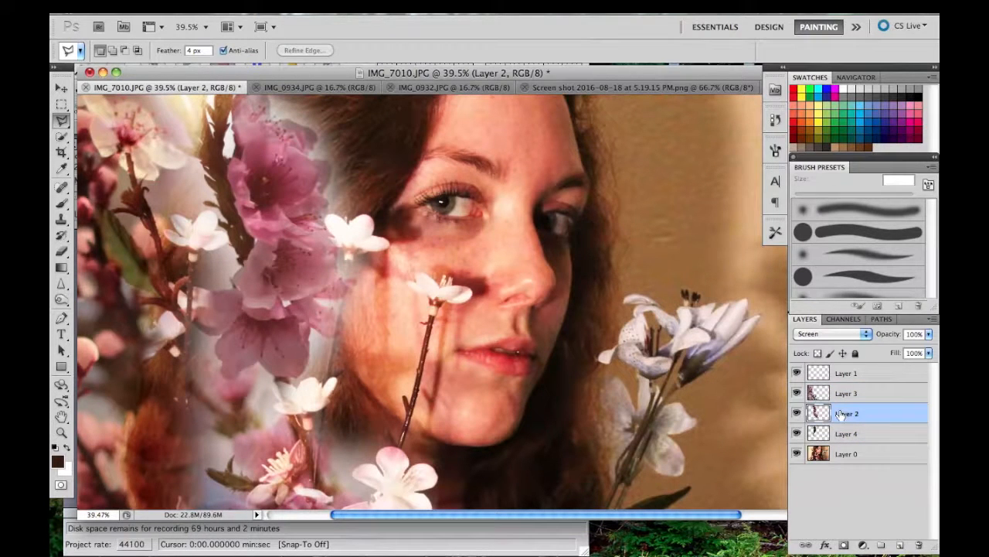
left_click(330, 208)
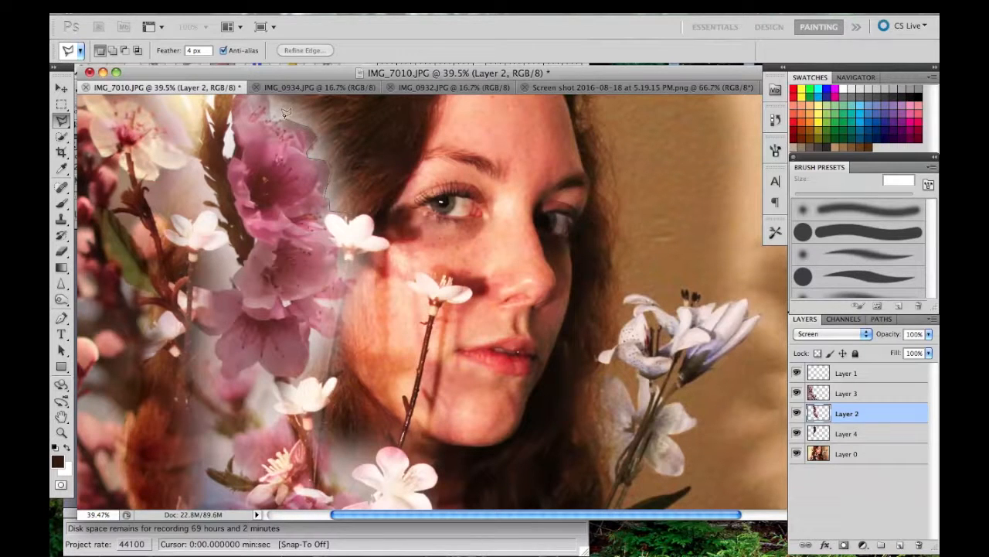
left_click(269, 94)
left_click(374, 95)
left_click(380, 167)
key("Escape")
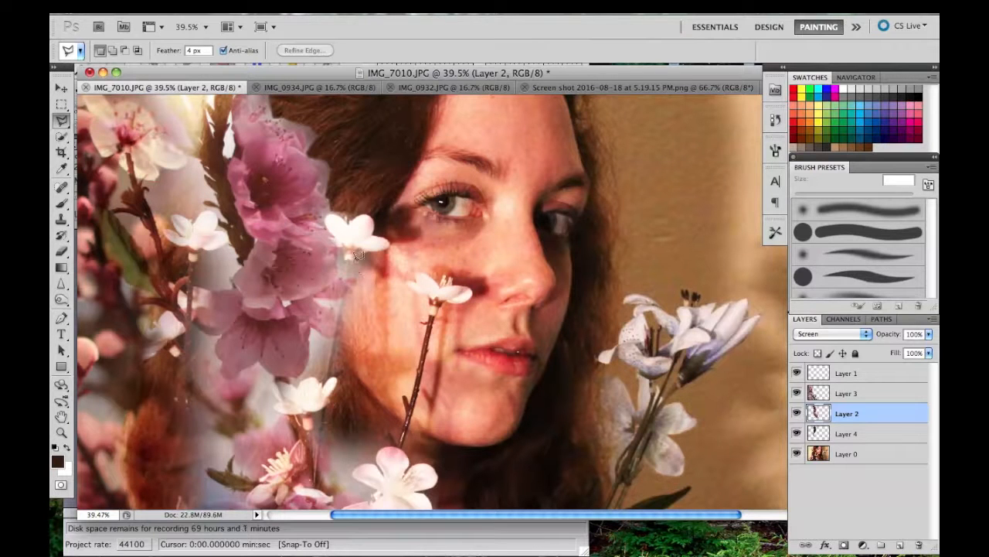
Soften the face-side edge of the pink blossoms with a soft 463 px Eraser, first on Layer 2, then on Layer 4
left_click(61, 203)
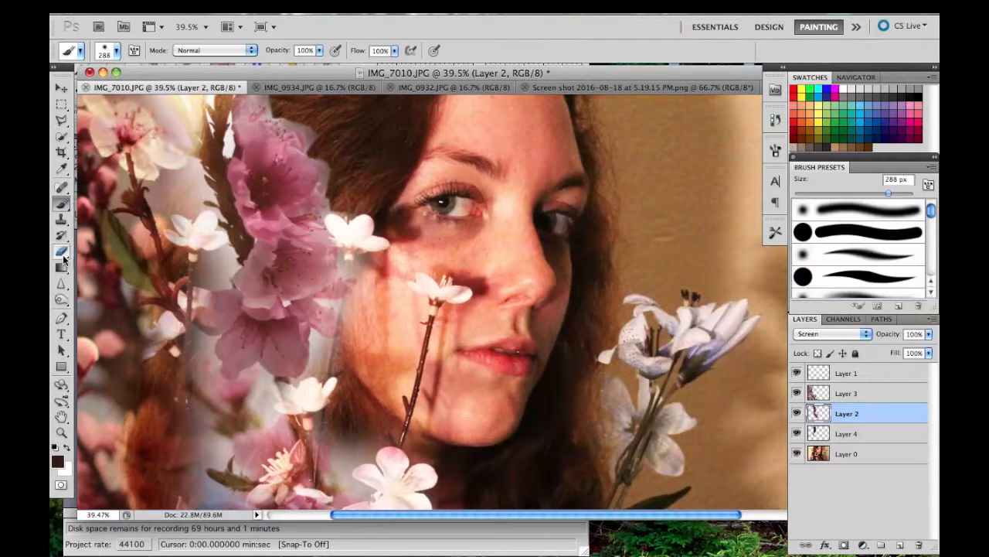
left_click(62, 254)
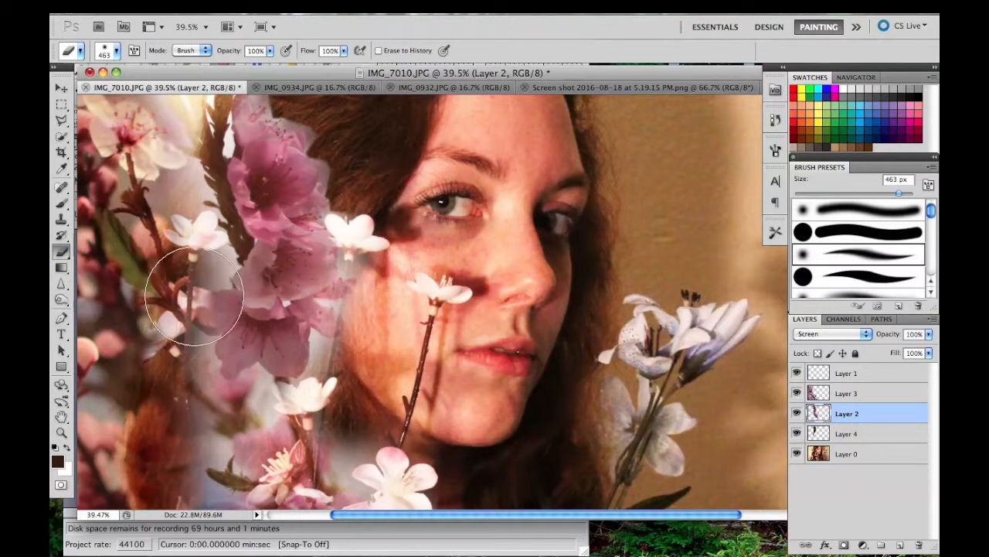
mouse_move(352, 360)
left_mouse_down()
mouse_move(340, 352)
mouse_move(371, 282)
mouse_move(362, 216)
mouse_move(327, 283)
mouse_move(327, 331)
mouse_move(343, 358)
mouse_move(332, 357)
mouse_move(356, 306)
mouse_move(348, 294)
mouse_move(365, 357)
mouse_move(376, 188)
mouse_move(364, 136)
mouse_move(337, 142)
mouse_move(369, 159)
mouse_move(316, 148)
mouse_move(322, 154)
left_mouse_up()
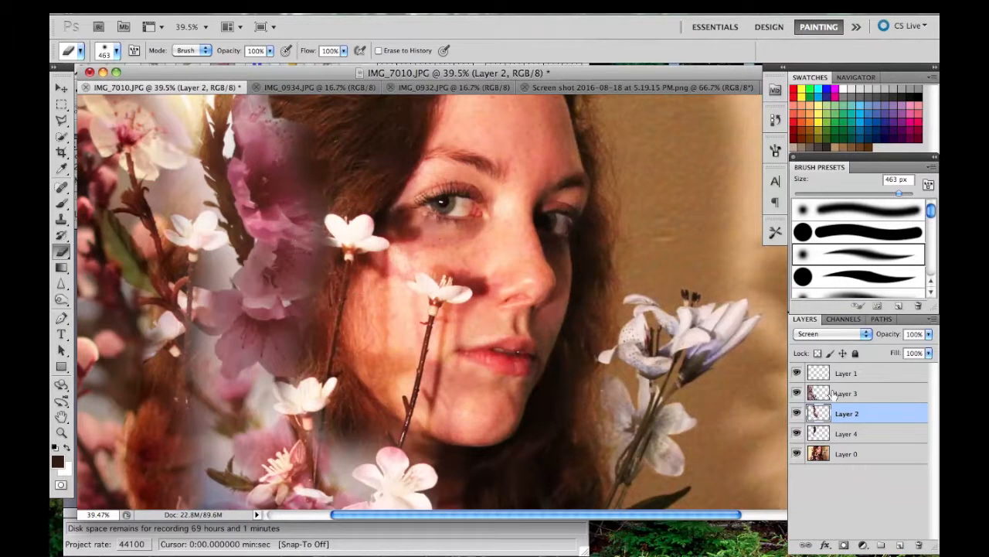
left_click(875, 433)
mouse_move(379, 158)
left_mouse_down()
mouse_move(341, 164)
mouse_move(391, 145)
mouse_move(389, 208)
mouse_move(335, 331)
left_mouse_up()
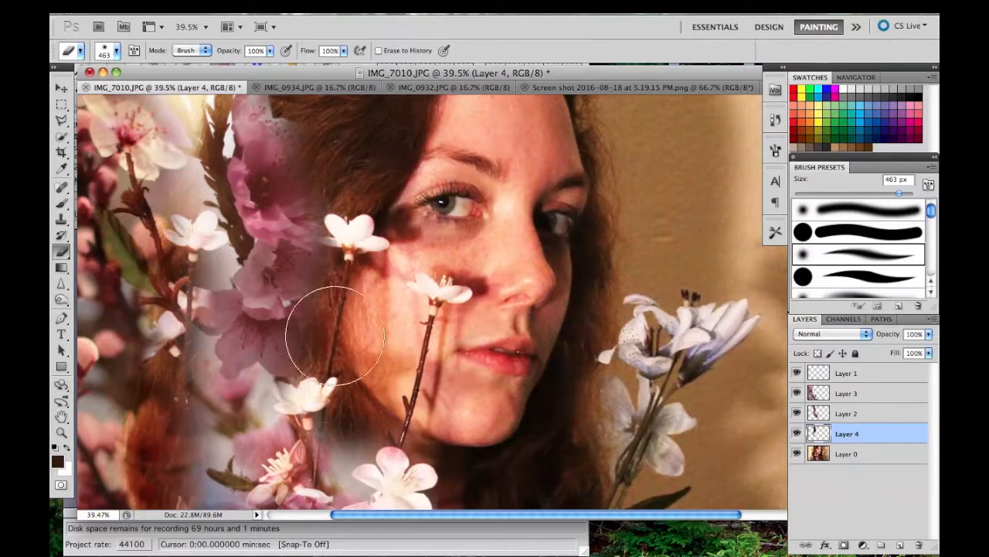
Set the Eraser to 199 px and erase Layer 2's pale background between the small white blossom and the upper pink blossoms
scroll(444, 352, "down", 5)
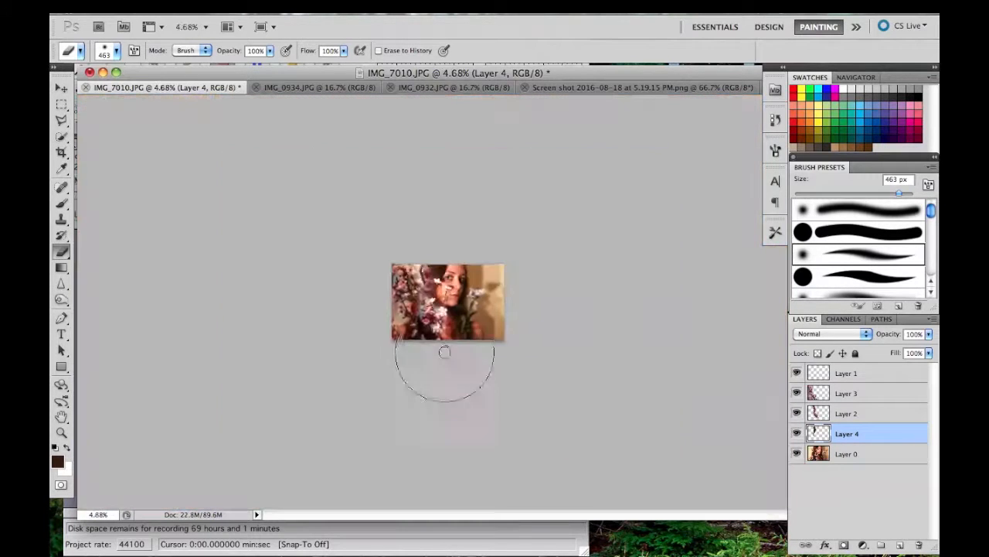
scroll(452, 274, "up", 5)
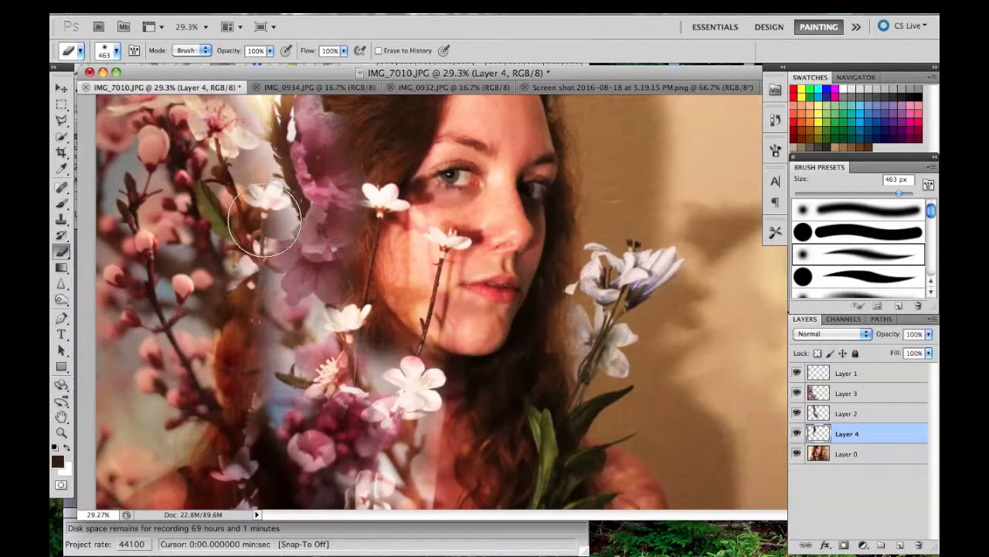
left_click(846, 414)
scroll(319, 249, "up", 4)
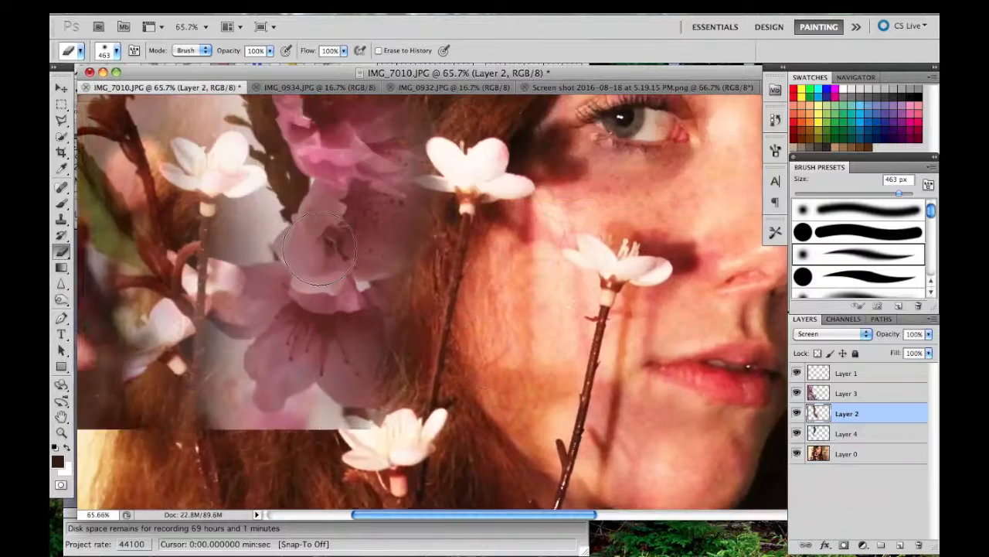
scroll(319, 248, "up", 5)
scroll(319, 249, "left", 5)
left_click(116, 51)
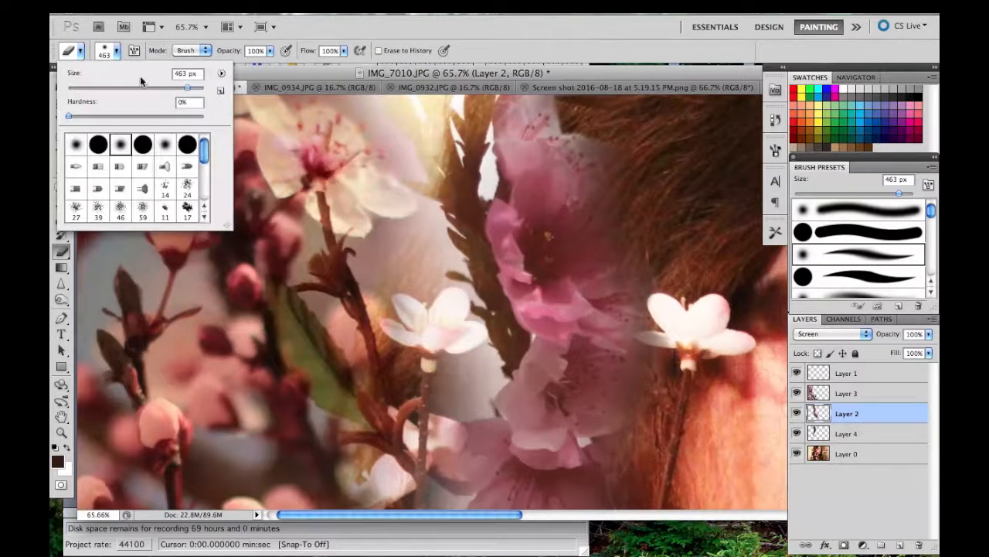
left_click_drag(187, 89, 168, 87)
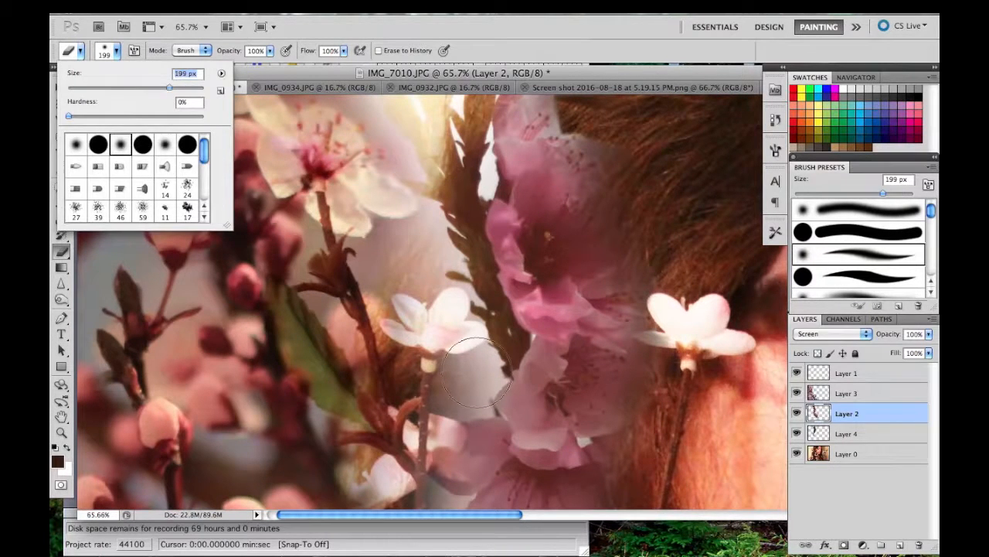
left_click(468, 348)
mouse_move(463, 396)
left_mouse_down()
mouse_move(473, 353)
mouse_move(421, 232)
mouse_move(409, 279)
mouse_move(434, 137)
mouse_move(460, 159)
mouse_move(463, 195)
mouse_move(460, 104)
mouse_move(428, 154)
mouse_move(426, 123)
mouse_move(397, 100)
left_mouse_up()
Erase the pale Layer 2 background around the thin stem beneath the small white blossom, beside the pink petals
scroll(450, 269, "down", 4)
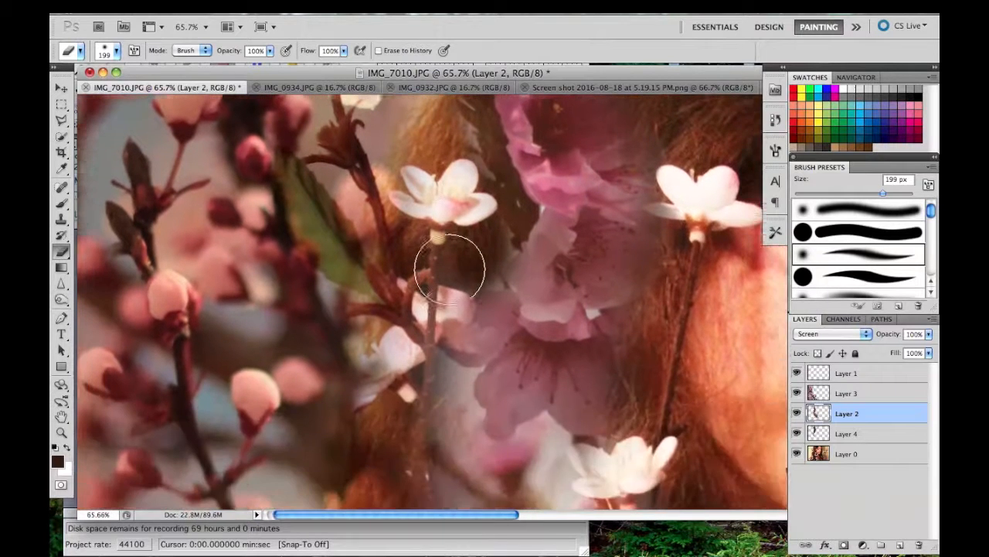
left_click(492, 271)
mouse_move(493, 272)
left_mouse_down()
mouse_move(500, 224)
mouse_move(480, 118)
mouse_move(489, 162)
mouse_move(439, 343)
mouse_move(458, 424)
mouse_move(497, 412)
mouse_move(492, 429)
mouse_move(459, 443)
mouse_move(444, 358)
left_mouse_up()
scroll(460, 416, "down", 1)
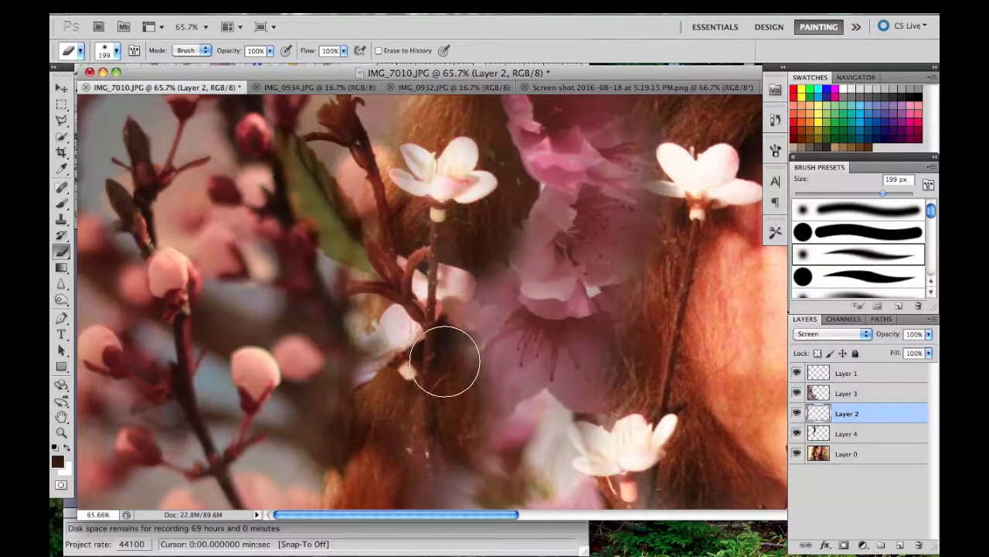
Erase the light gray and blue patches on Layer 2 around the green leaf beside the lower blossom cluster
scroll(445, 360, "down", 1)
scroll(445, 360, "down", 10)
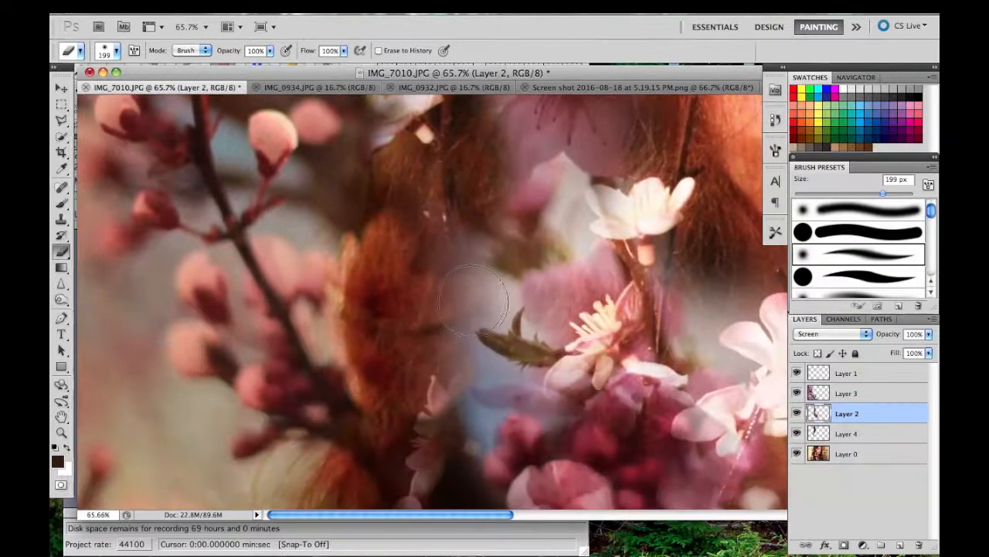
left_click(480, 301)
left_click(491, 313)
left_click_drag(491, 313, 450, 232)
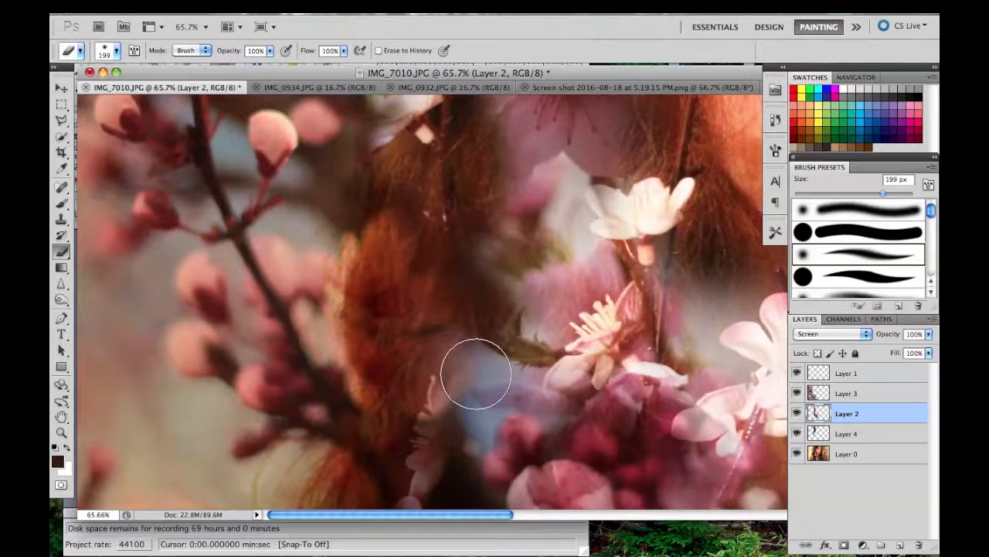
left_click(476, 372)
mouse_move(482, 430)
left_mouse_down()
mouse_move(479, 411)
mouse_move(526, 393)
mouse_move(466, 342)
left_mouse_up()
Erase the Layer 2 haze around the large white blossom below the chin and the pale strip over the chest
scroll(465, 342, "down", 5)
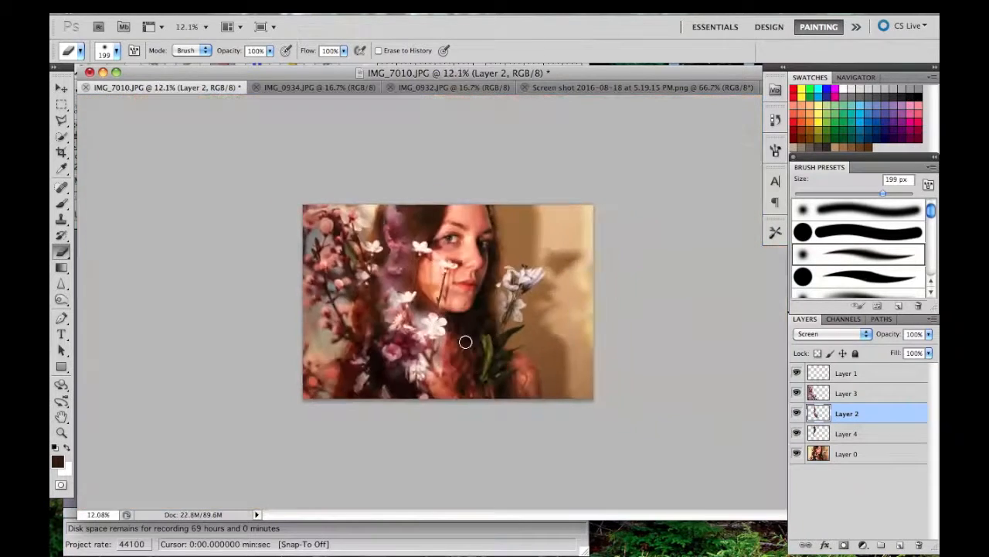
scroll(492, 358, "up", 5)
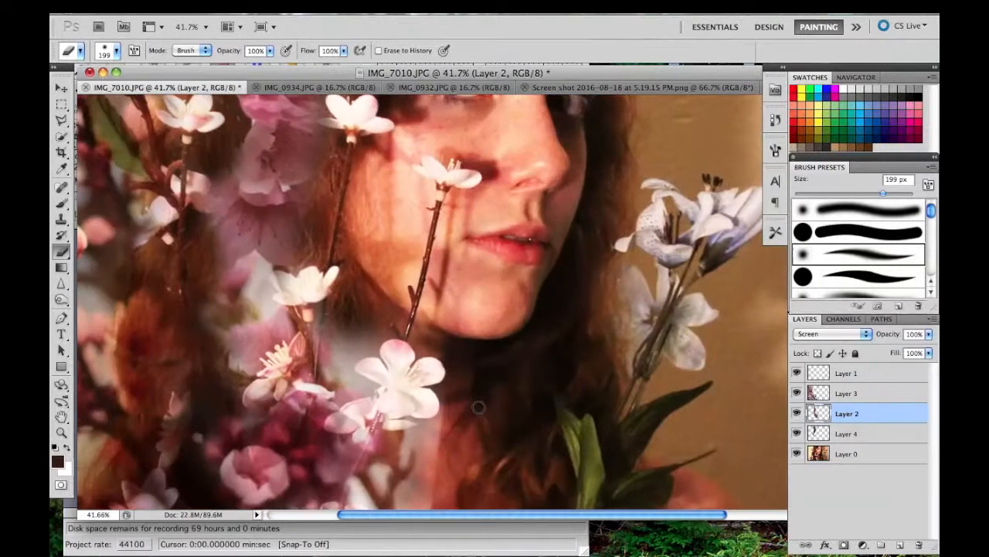
scroll(479, 404, "down", 3)
mouse_move(362, 245)
left_mouse_down()
mouse_move(361, 215)
mouse_move(393, 206)
left_mouse_up()
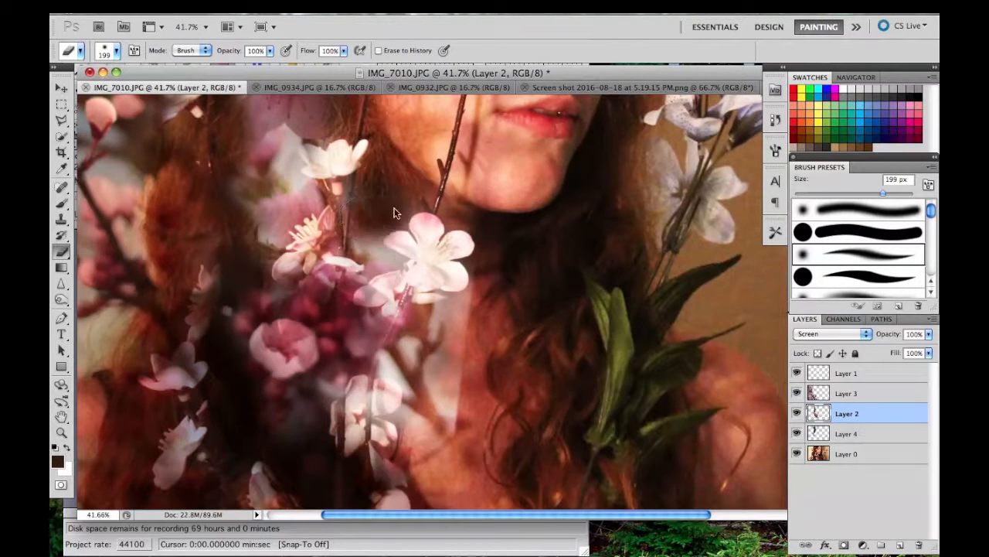
left_click(369, 255)
mouse_move(469, 304)
left_mouse_down()
mouse_move(447, 349)
mouse_move(464, 400)
mouse_move(429, 470)
mouse_move(445, 402)
mouse_move(443, 334)
mouse_move(419, 351)
mouse_move(409, 382)
mouse_move(425, 444)
mouse_move(456, 467)
left_mouse_up()
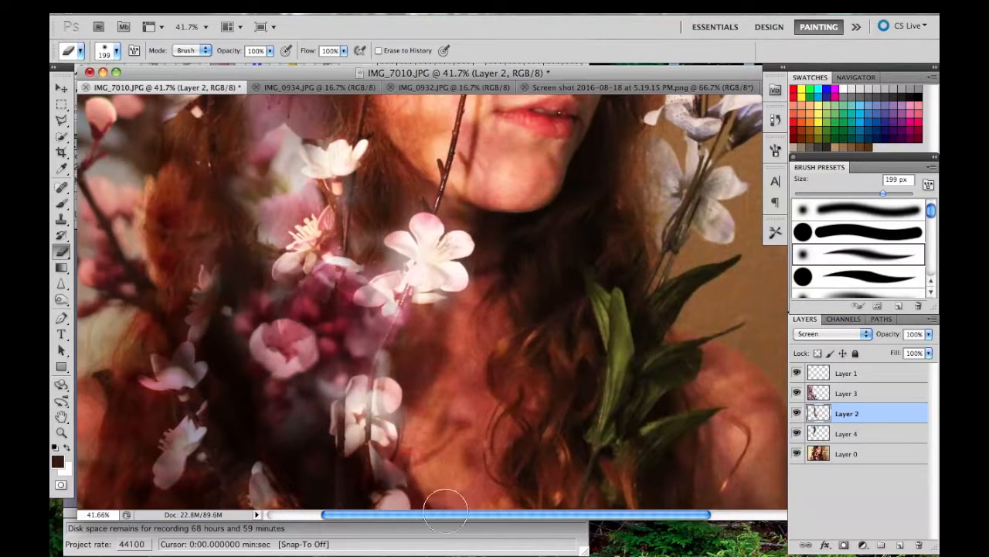
Erase the blurred pink and white petals on Layer 2 between the hanging pink blossom and the lower blossom cluster
scroll(528, 396, "down", 6)
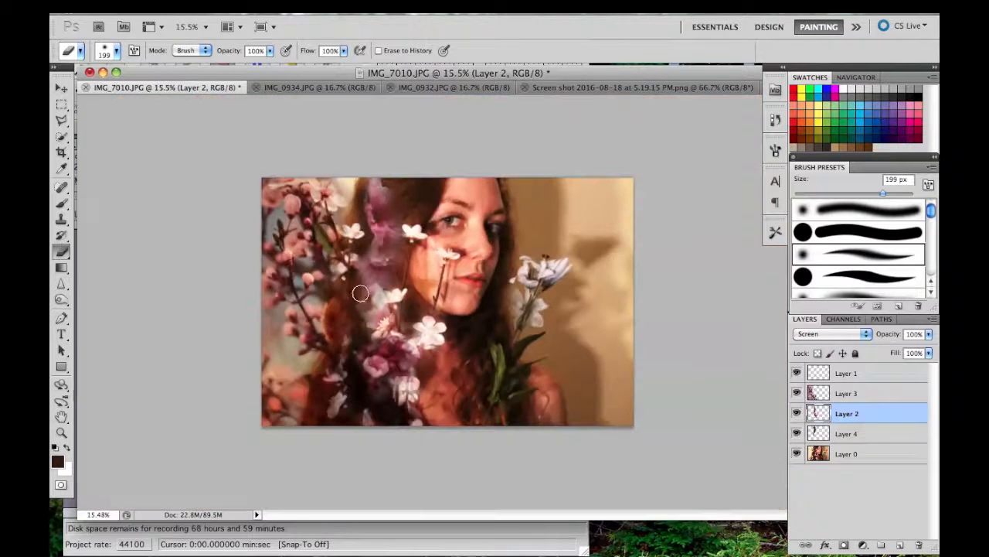
scroll(383, 282, "up", 6)
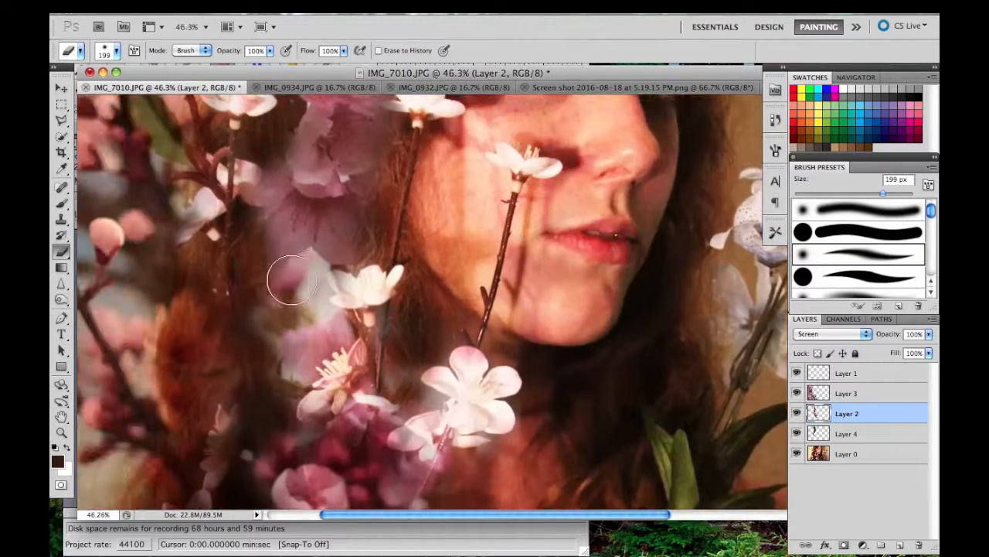
left_click(296, 276)
left_click_drag(306, 269, 258, 334)
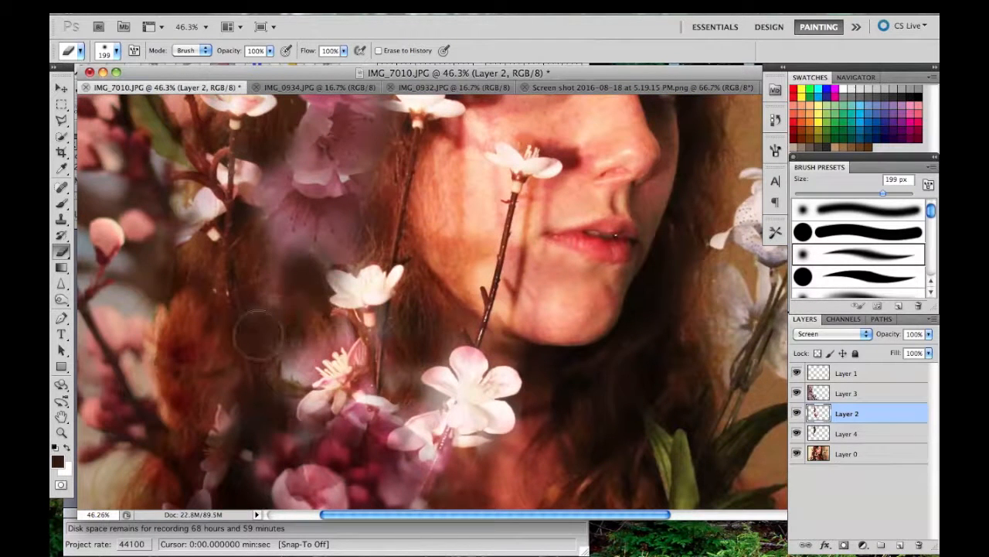
On Layer 4, erase the brown paint below the pink blossoms and along their outer edge to reveal the original hair
left_click(826, 433)
mouse_move(309, 327)
left_mouse_down()
mouse_move(263, 322)
mouse_move(320, 258)
left_mouse_up()
scroll(242, 386, "down", 3)
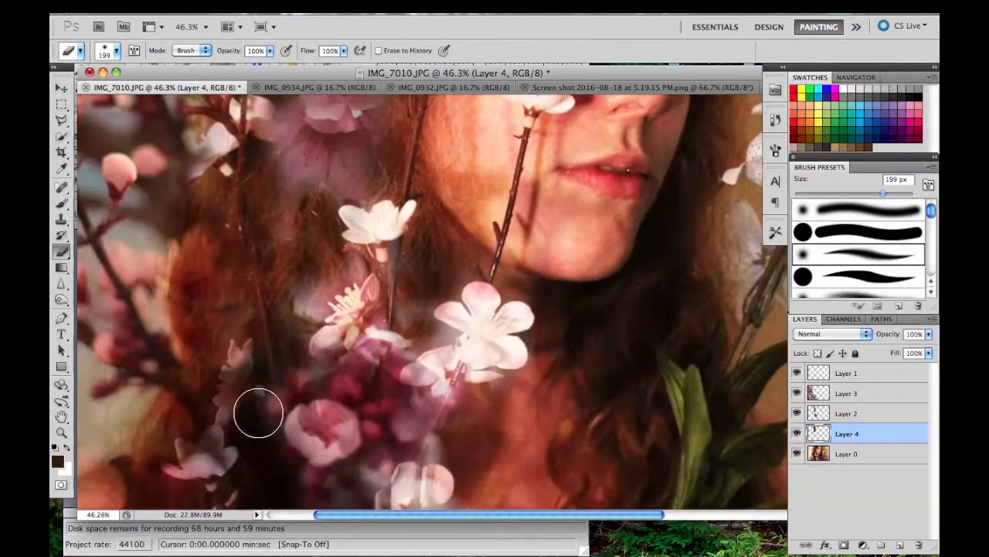
scroll(257, 430, "left", 1)
scroll(257, 430, "up", 10)
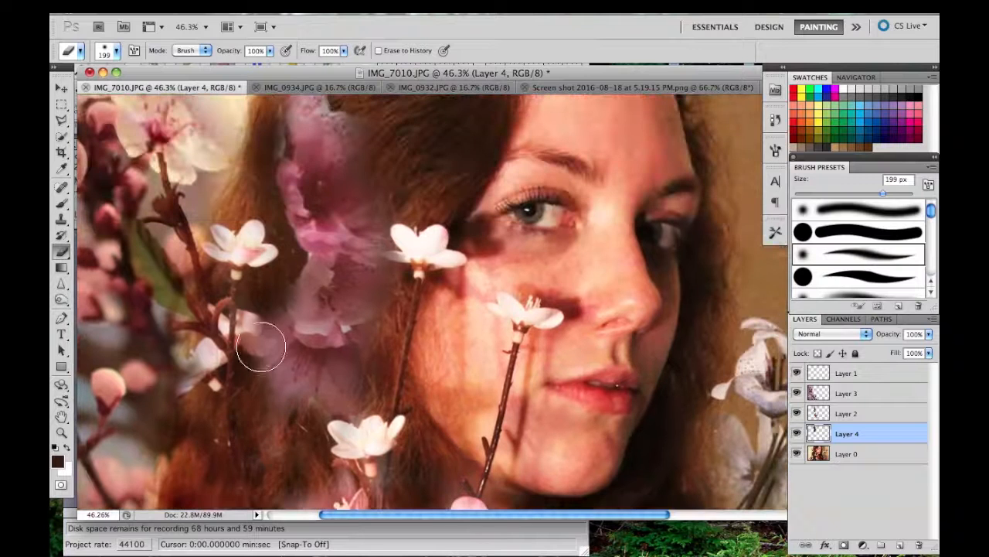
left_click_drag(273, 135, 265, 189)
Rotate the blossom branches on Layer 3 by 1.13° with Free Transform and apply the change
scroll(331, 265, "down", 5)
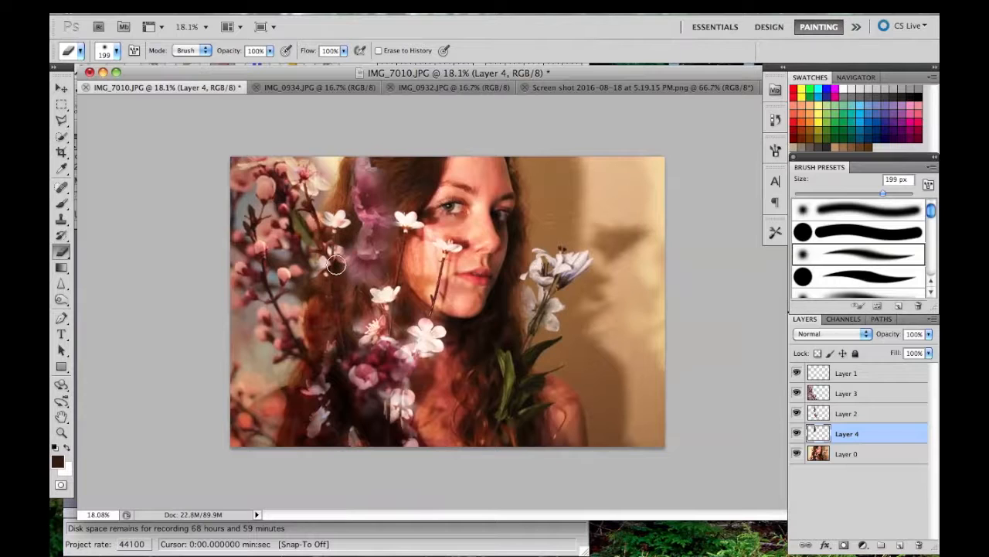
left_click(858, 396)
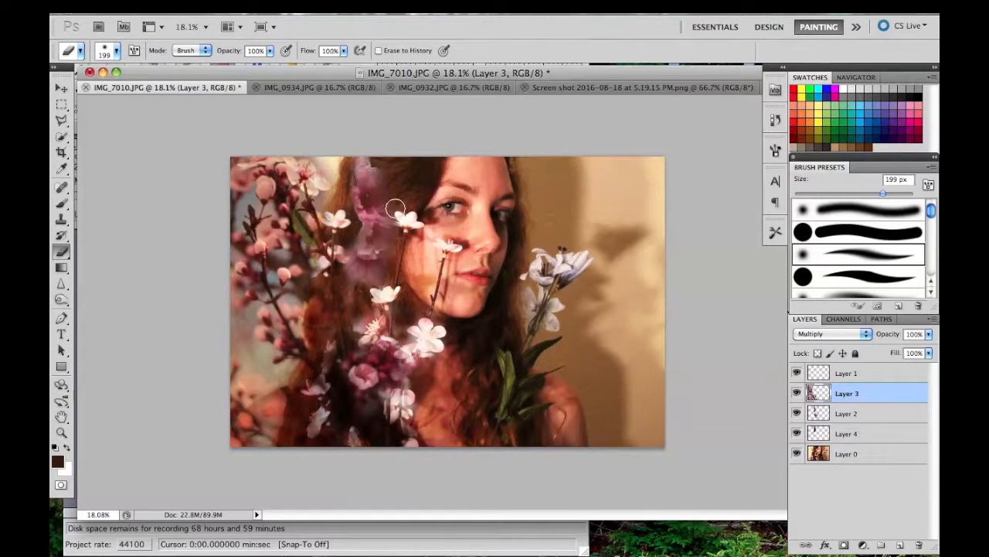
key("ctrl+t")
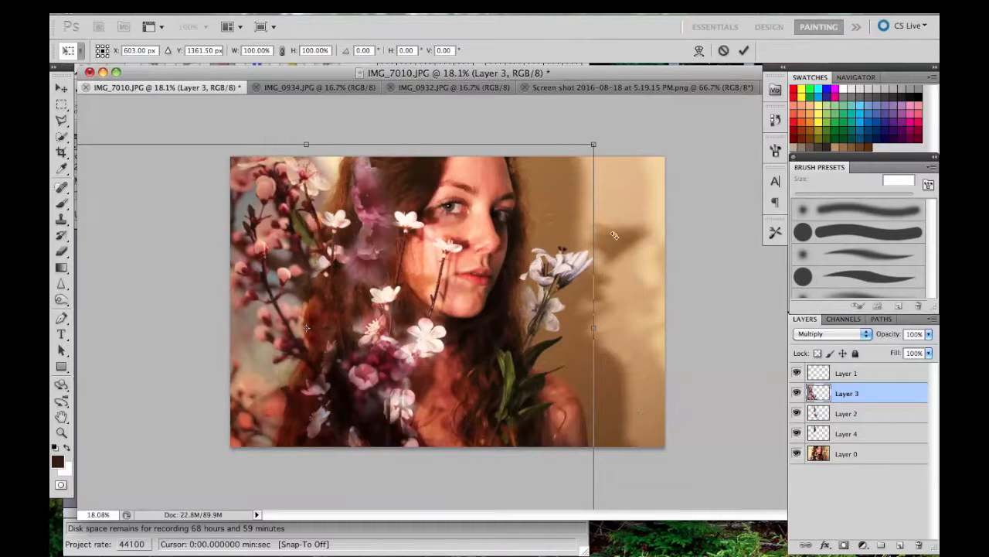
left_click_drag(621, 117, 625, 115)
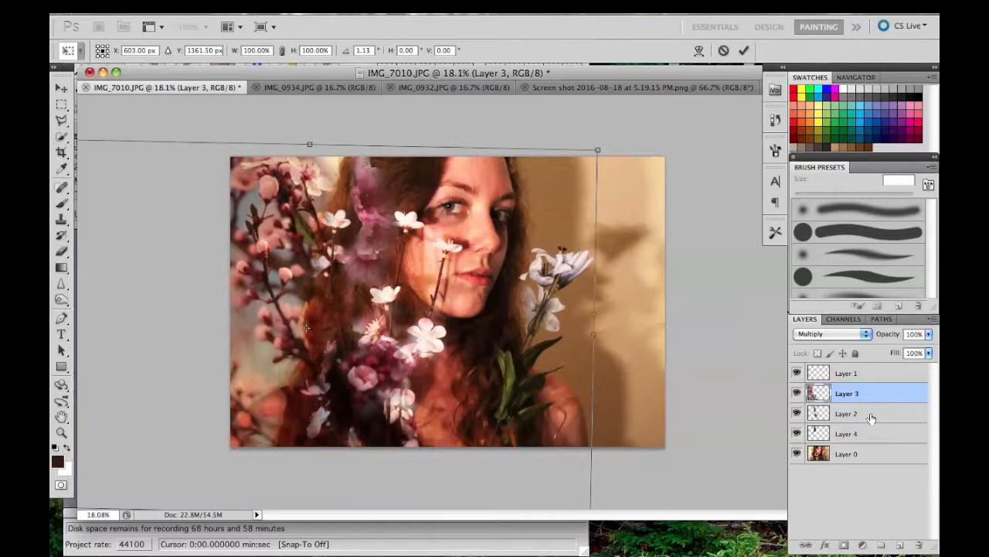
key("e")
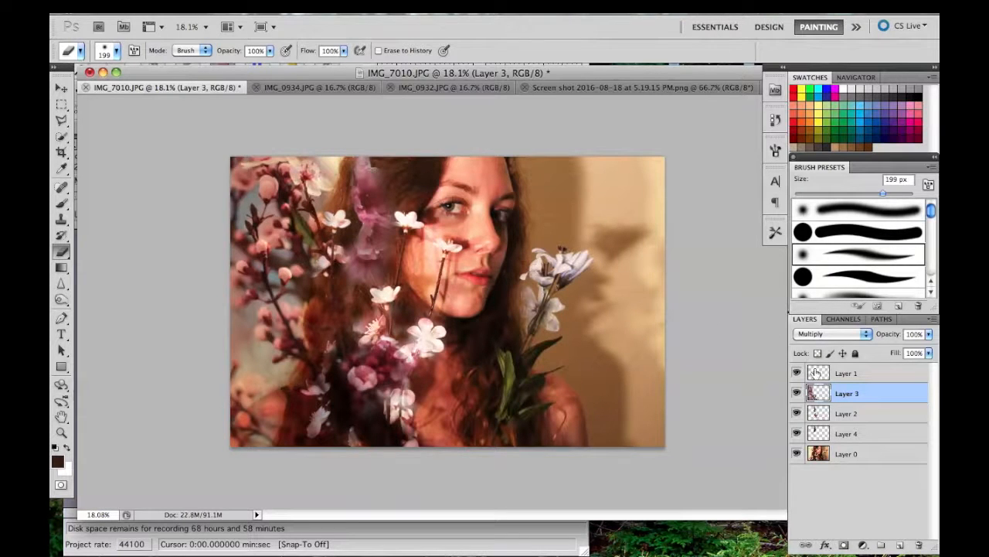
Rotate the blossoms on Layer 2 by 0.84° with Free Transform and apply the change
key("super+t")
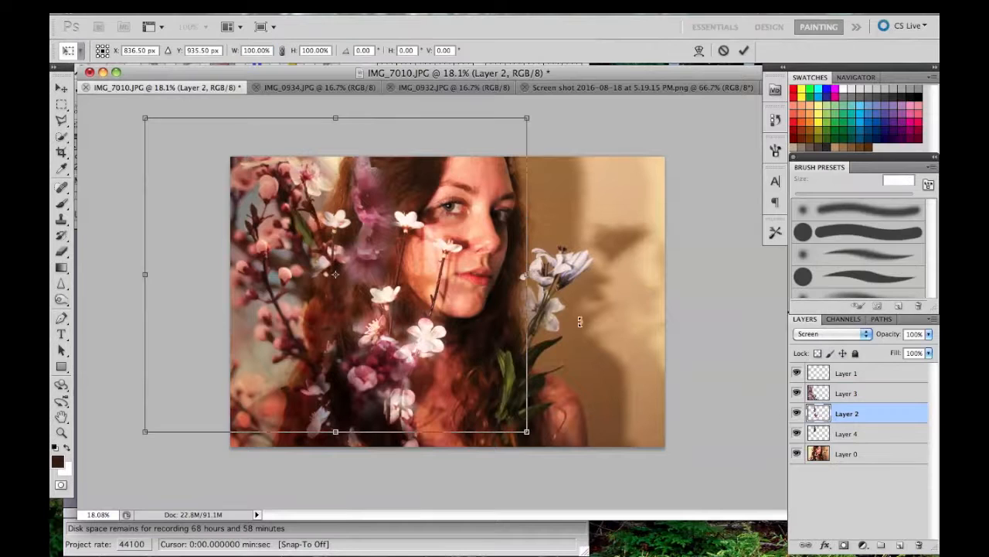
mouse_move(552, 113)
left_mouse_down()
mouse_move(525, 108)
mouse_move(561, 129)
left_mouse_up()
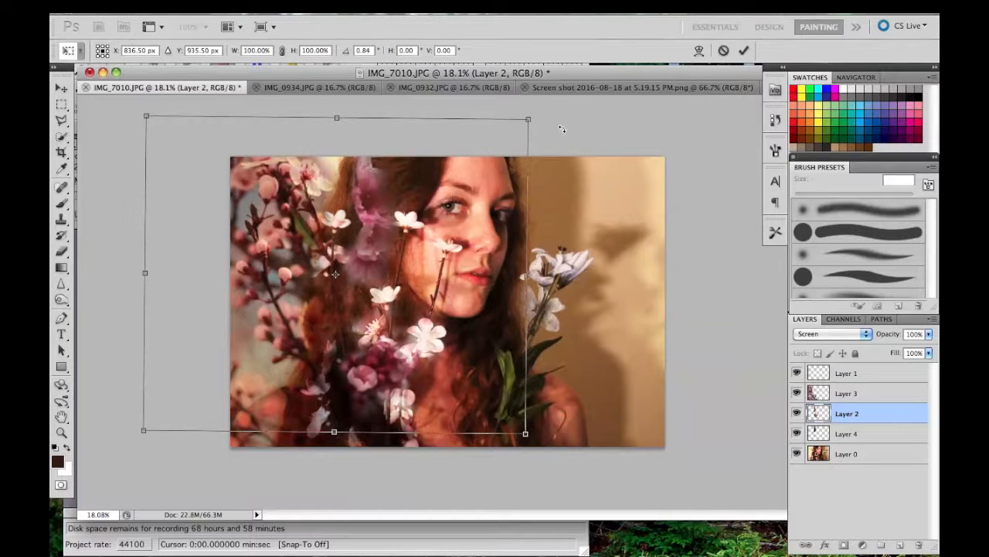
left_click(61, 122)
left_click(610, 210)
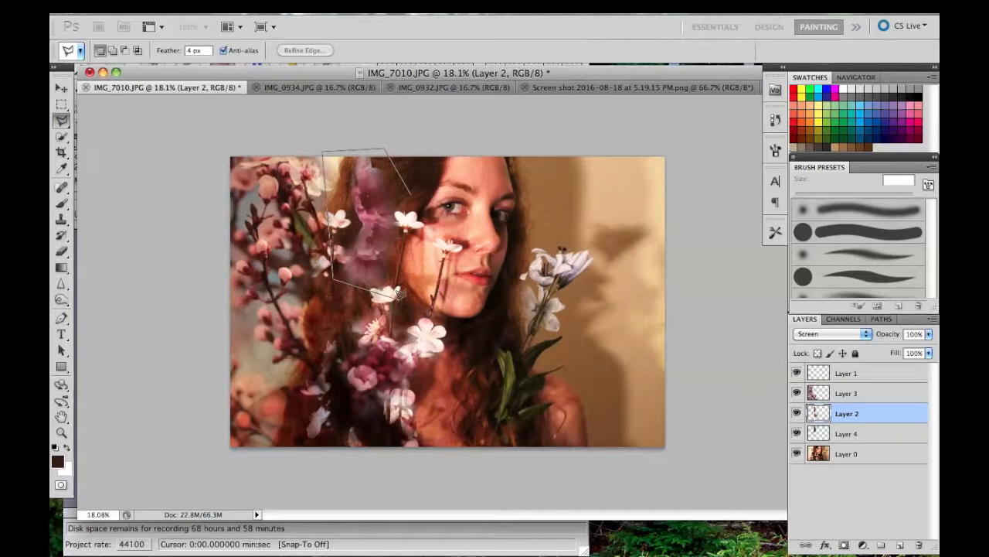
Outline the hanging pink blossoms on Layer 2 with the Polygonal Lasso and rotate them by 37.41° with Free Transform
double_click(419, 195)
key("ctrl+t")
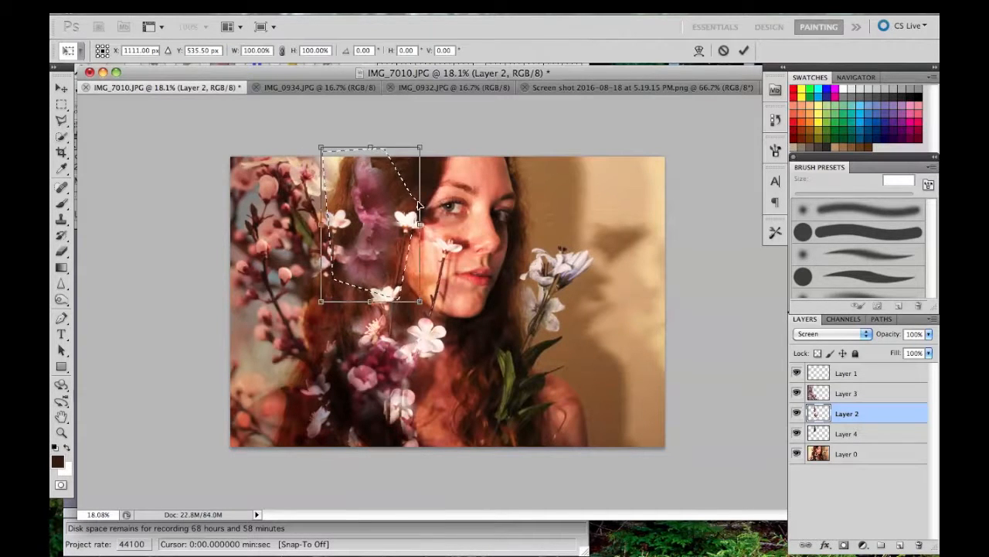
left_click_drag(422, 310, 356, 350)
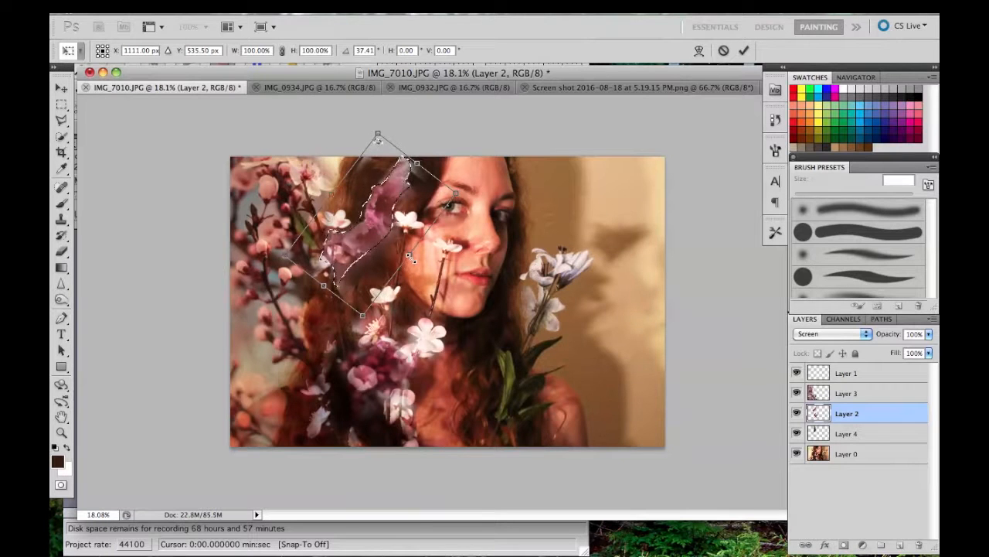
Move the rotated pink blossoms beside the white blossom near the eye, to X 1203.94 px and Y 506.15 px, and apply the transform
key("super+plus")
key("super+plus")
key("super+plus")
scroll(411, 259, "up", 5)
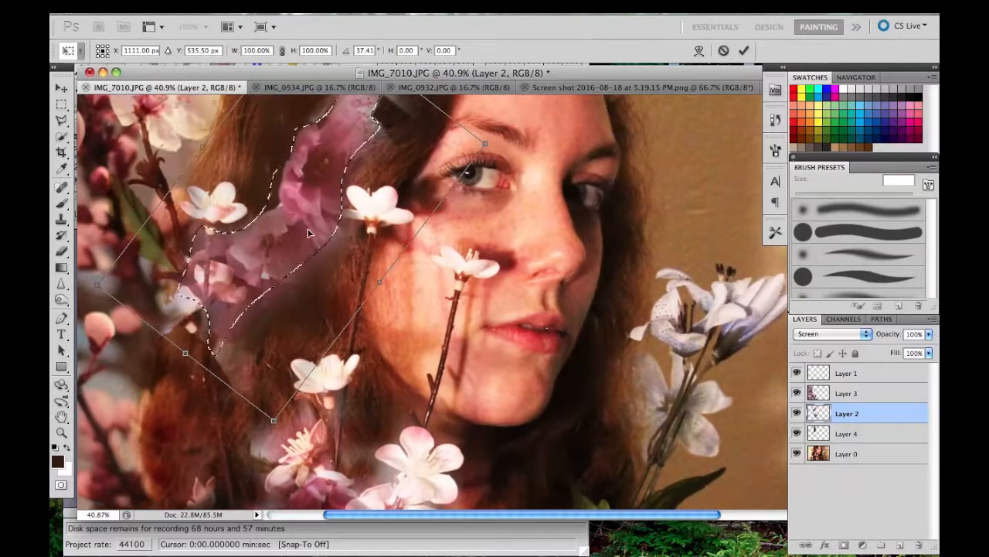
left_click_drag(307, 234, 335, 219)
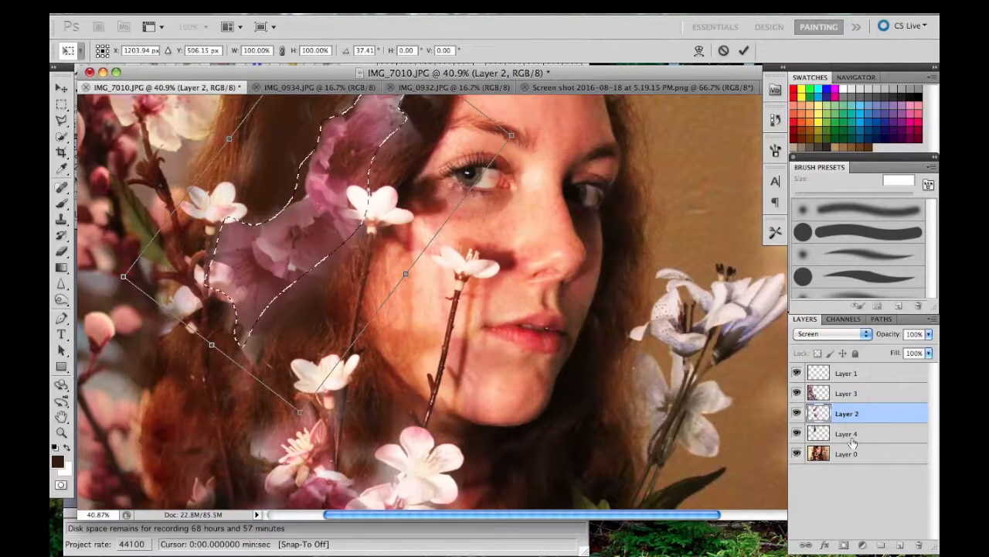
key("Return")
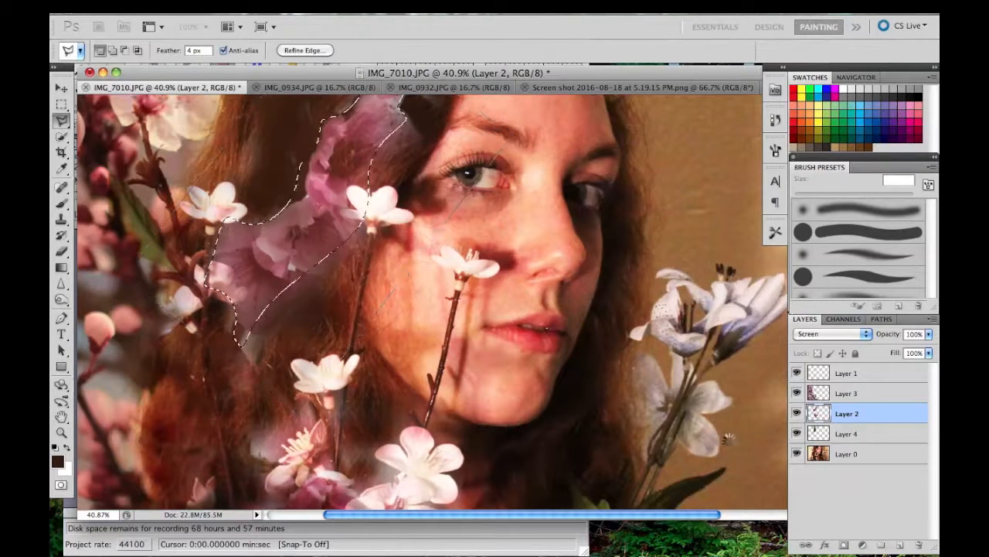
Deselect the pink blossoms and erase the brown paint on Layer 4 below them to reveal the hair
left_click(885, 434)
left_click(61, 105)
left_click(90, 221)
left_click(62, 204)
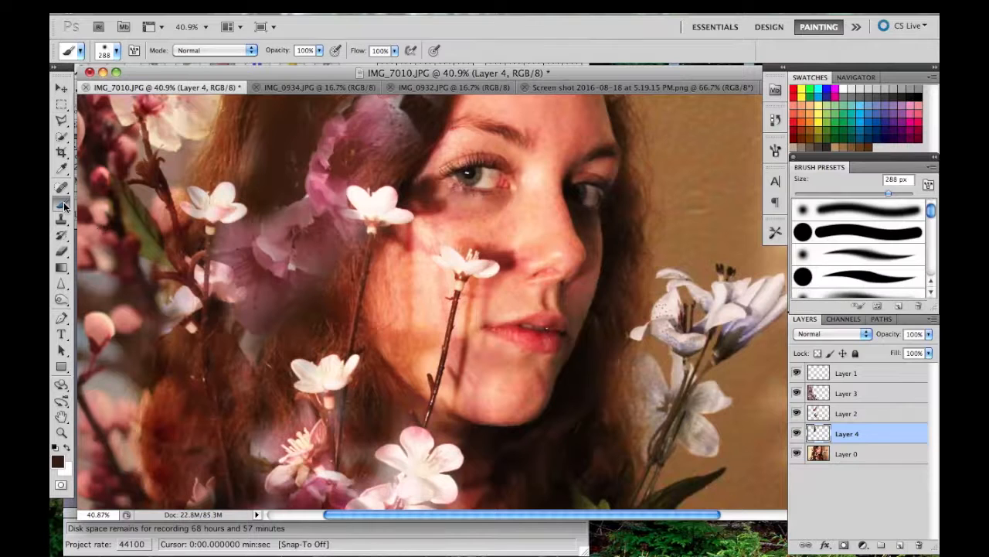
left_click(62, 252)
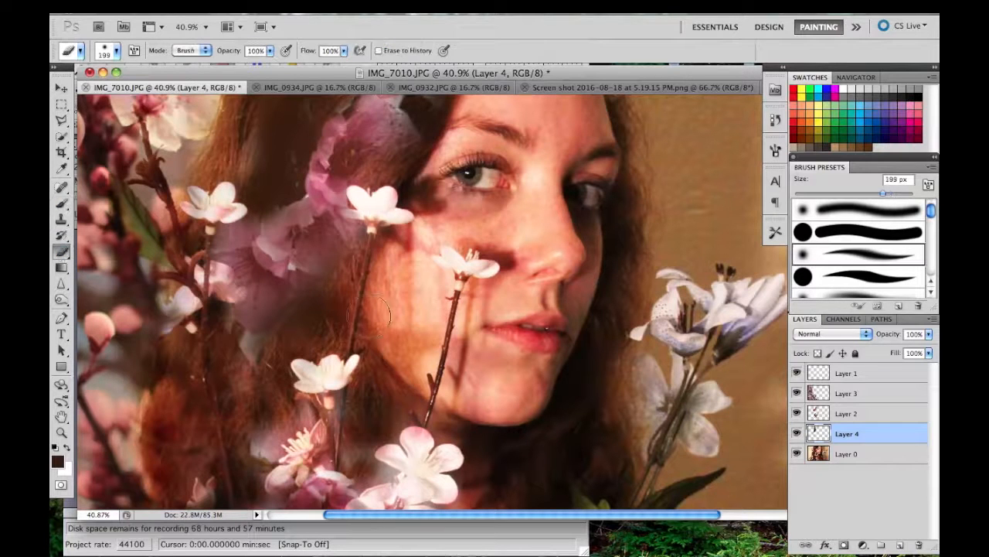
mouse_move(320, 306)
left_mouse_down()
mouse_move(245, 365)
mouse_move(215, 353)
mouse_move(237, 350)
left_mouse_up()
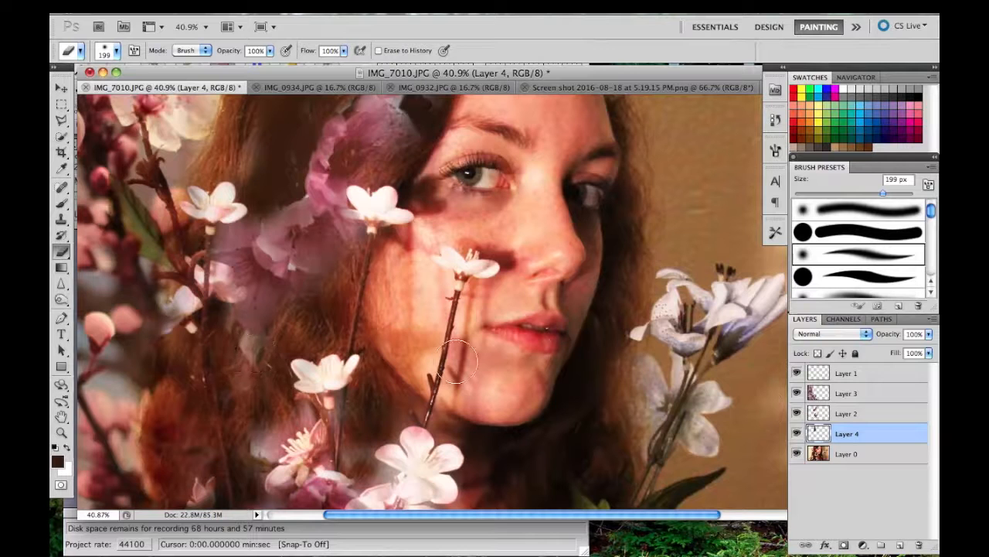
Erase the brown paint on Layer 4 over the hair above the pink blossoms
scroll(769, 377, "up", 2)
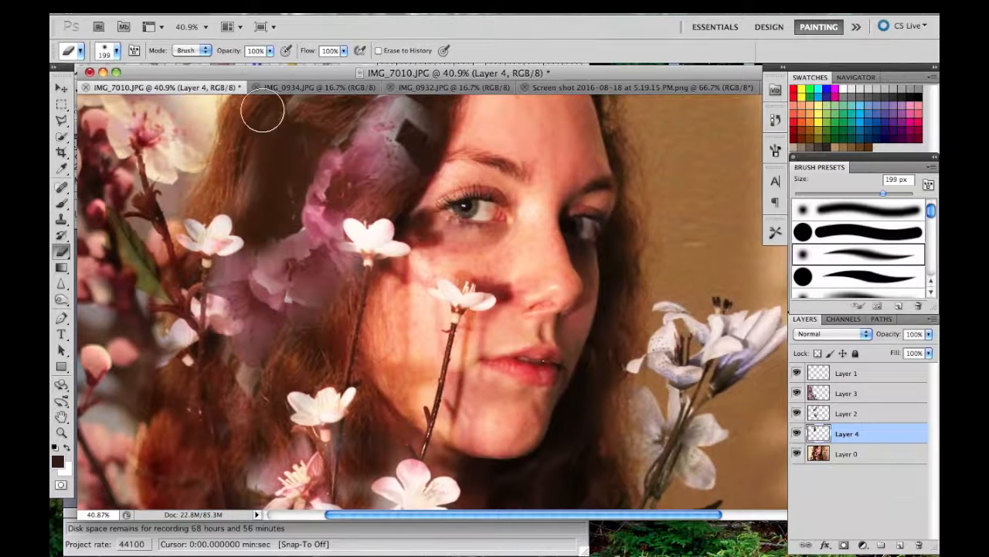
scroll(260, 116, "right", 2)
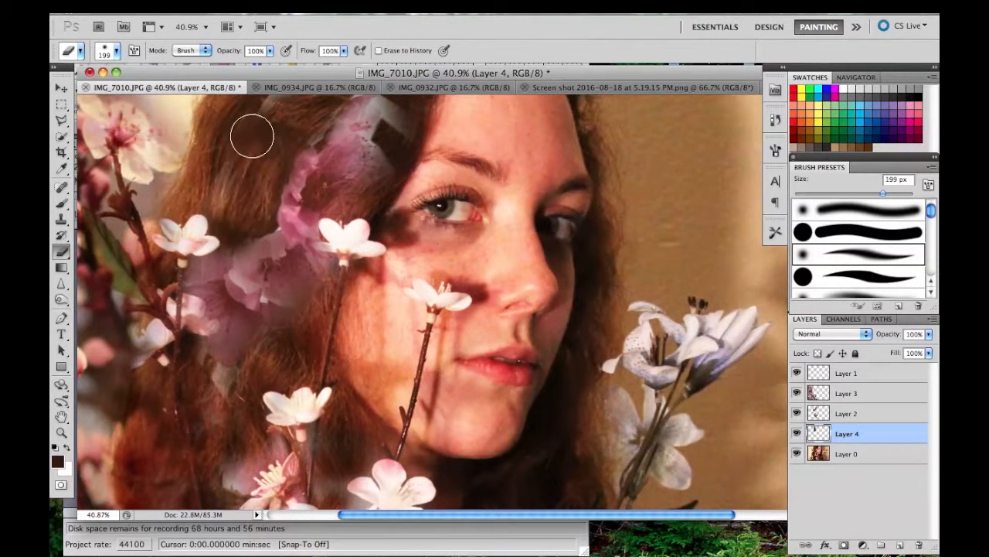
left_click_drag(252, 135, 278, 138)
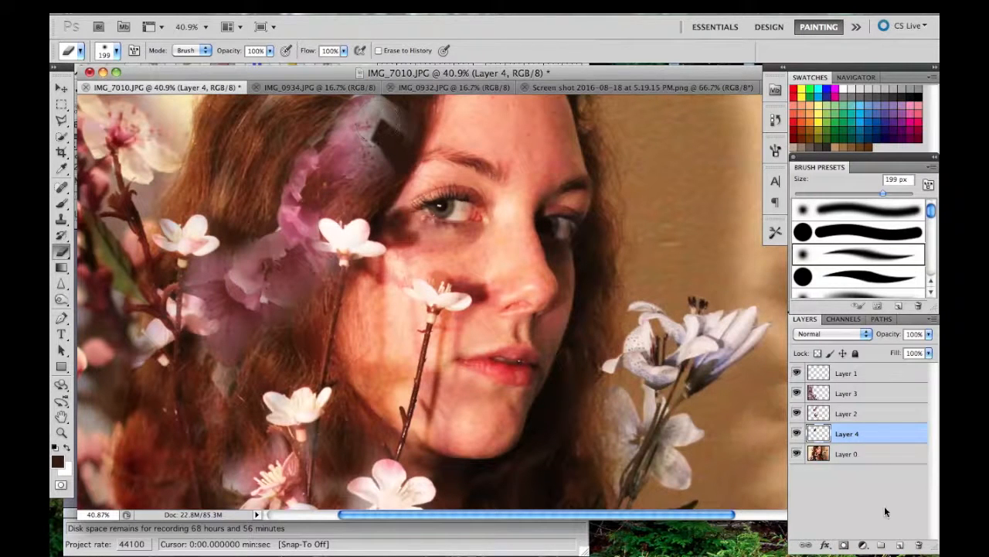
Erase the grey haze and dark square patch on Layer 2 at the upper end of the pink blossoms
left_click_drag(387, 140, 395, 116)
left_click(844, 416)
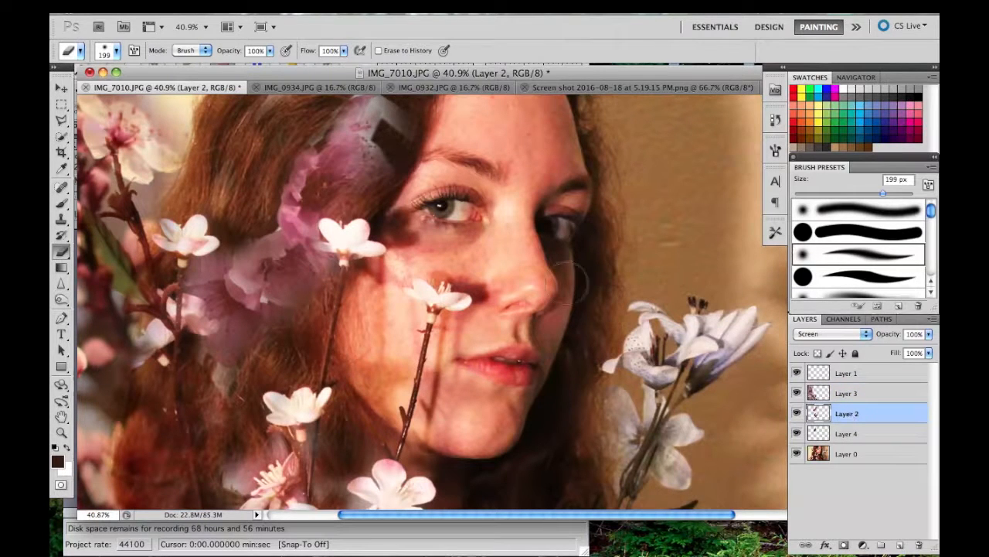
mouse_move(401, 123)
left_mouse_down()
mouse_move(367, 110)
mouse_move(398, 161)
mouse_move(390, 198)
mouse_move(405, 161)
left_mouse_up()
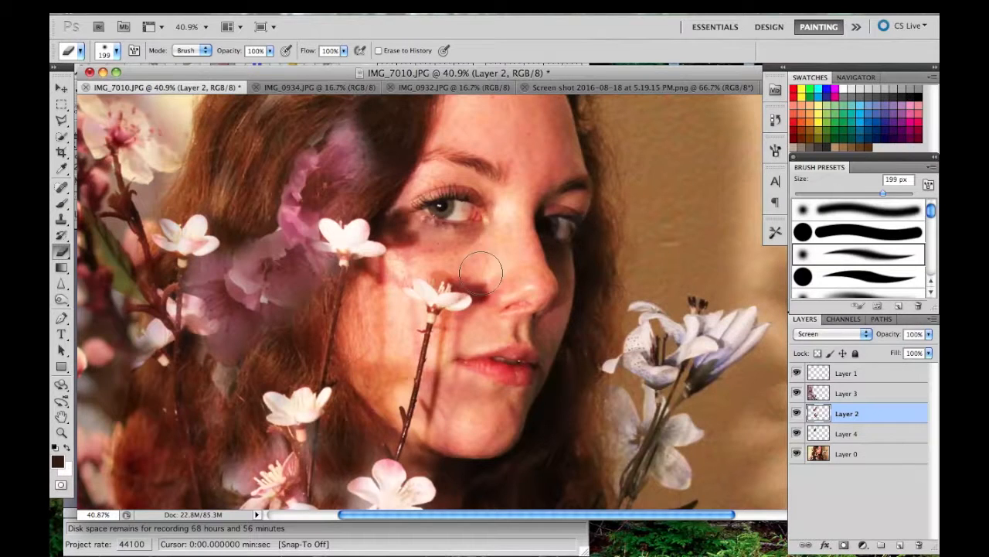
Open a Curves adjustment for Layer 2 and set an RGB curve point at input 186, output 194
scroll(481, 272, "down", 5)
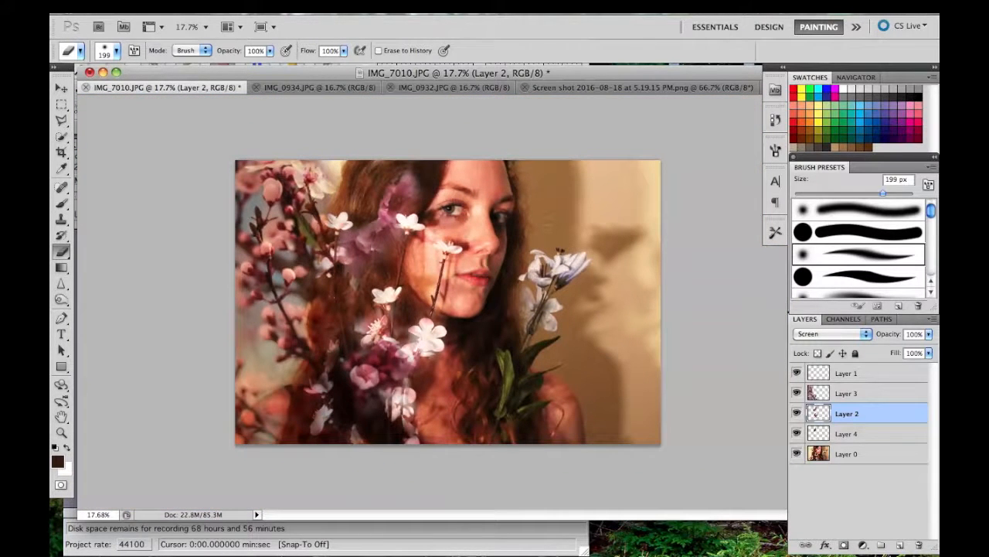
left_click(232, 8)
mouse_move(325, 50)
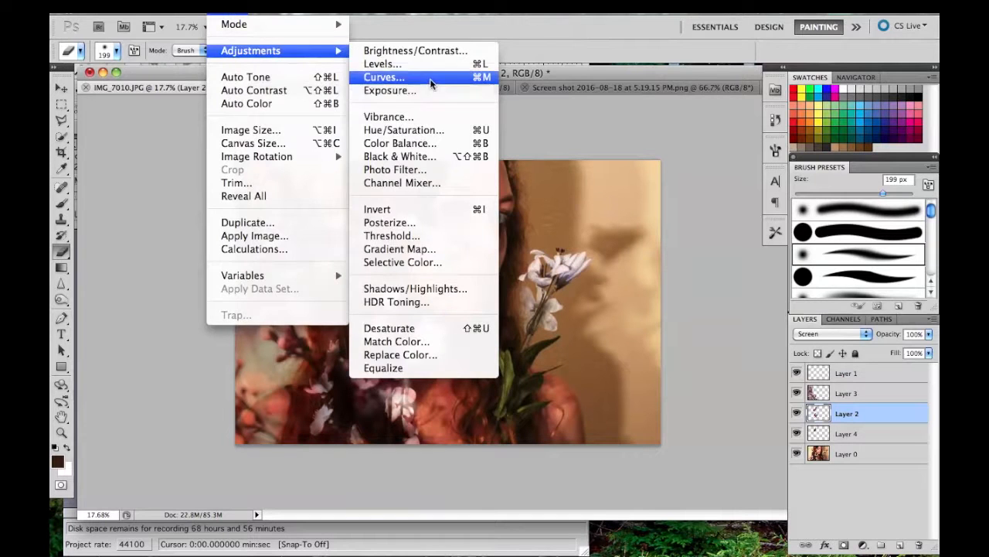
left_click(431, 80)
left_click_drag(345, 65, 789, 72)
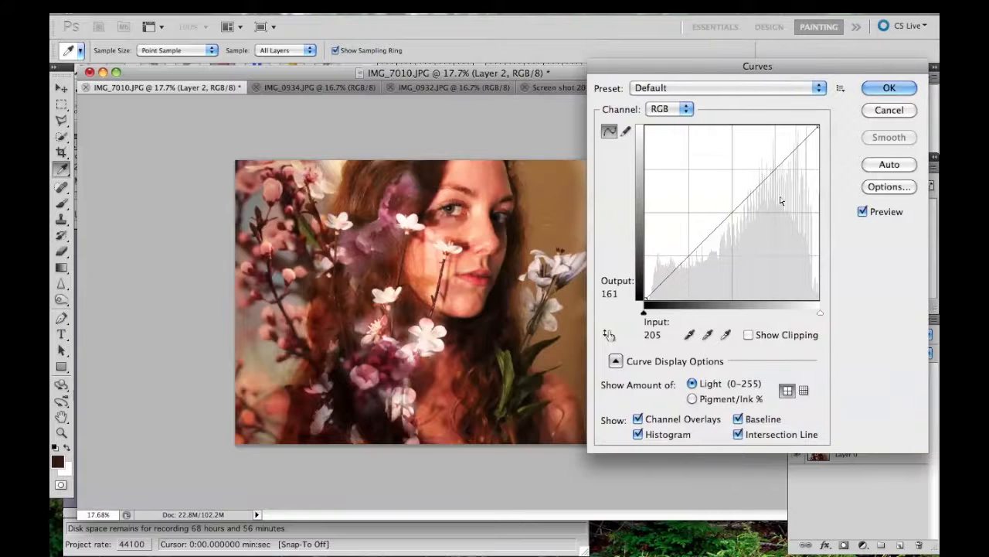
left_click_drag(756, 187, 763, 164)
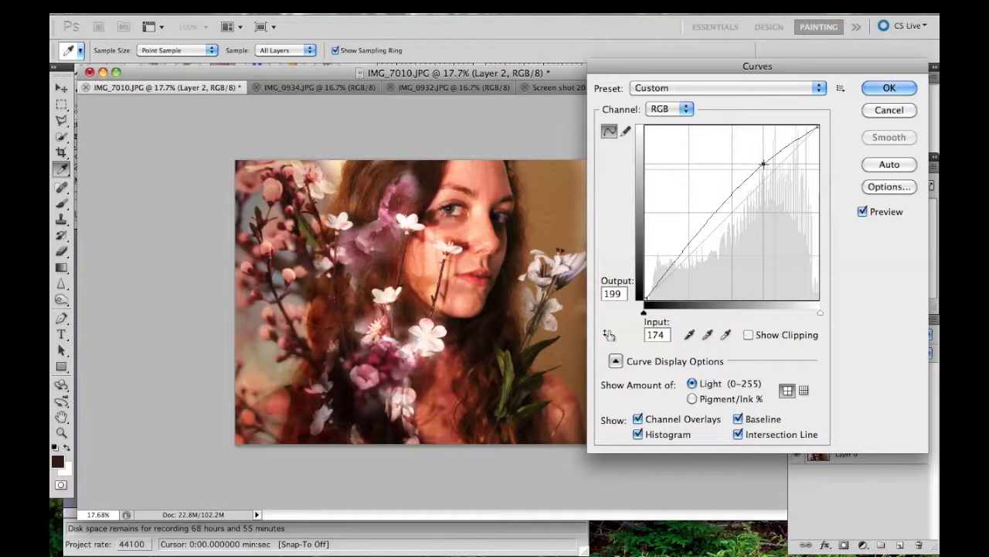
left_click_drag(762, 164, 773, 171)
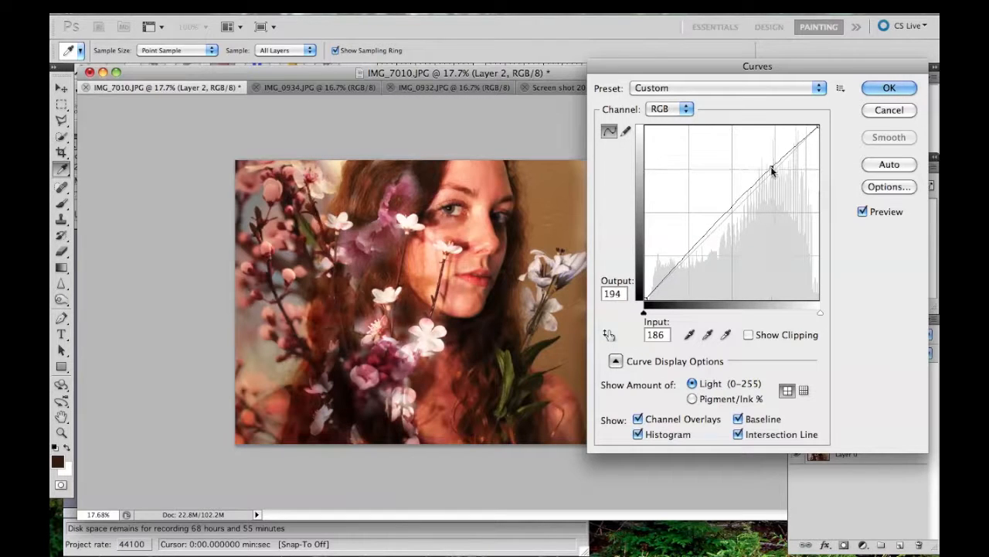
Lower the Red channel curve of Layer 2 to output 69 at input 108 and apply the Curves adjustment
left_click(685, 109)
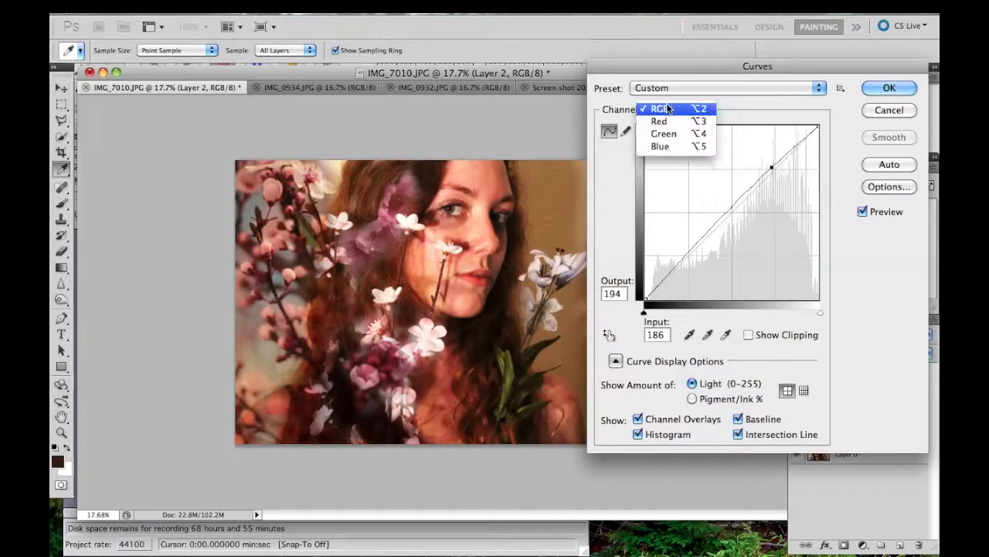
left_click(672, 124)
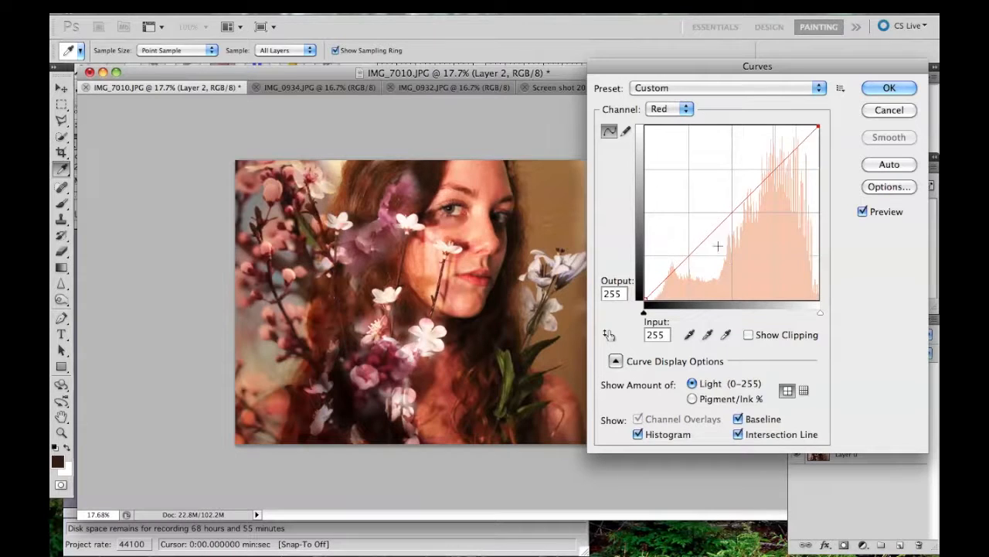
left_click_drag(718, 247, 719, 252)
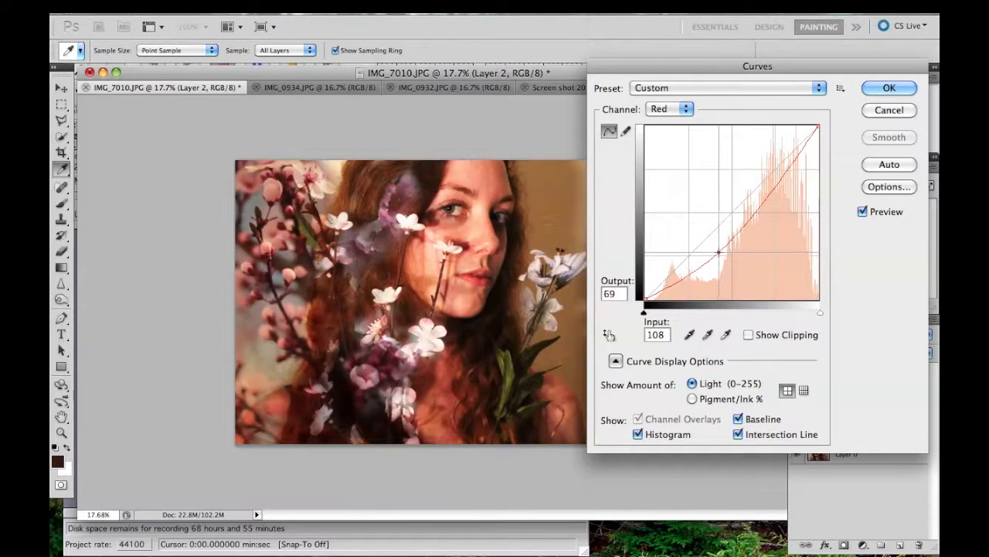
left_click(889, 90)
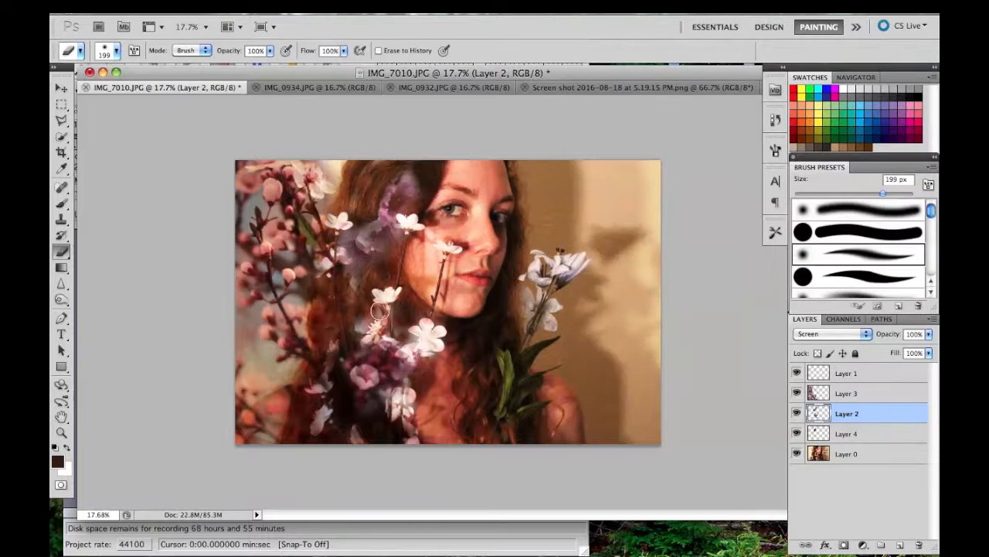
Brighten the blossom branches on Layer 3 with Curves, setting RGB points at input 31, output 28 and input 213, output 236
scroll(380, 310, "down", 5)
left_click(845, 394)
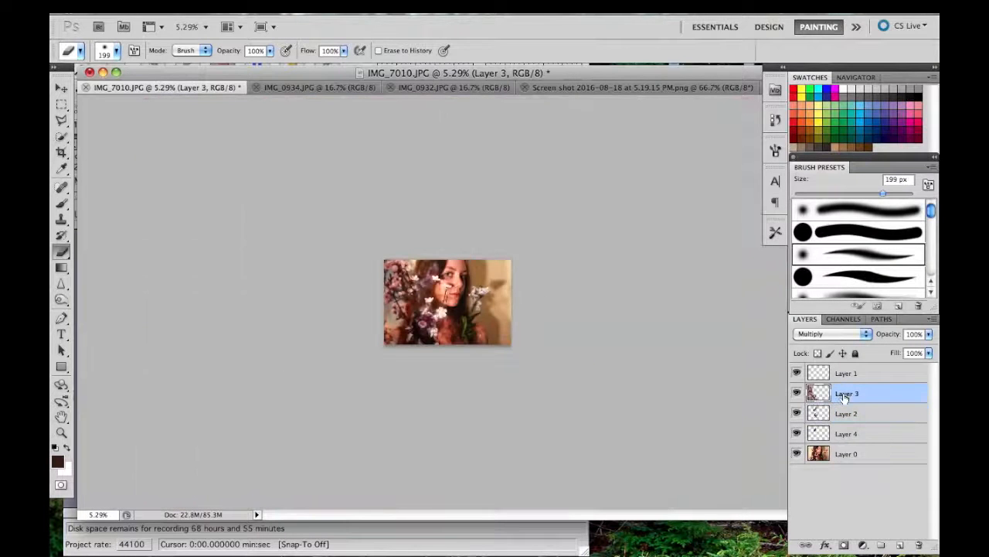
scroll(452, 315, "up", 6)
left_click(226, 14)
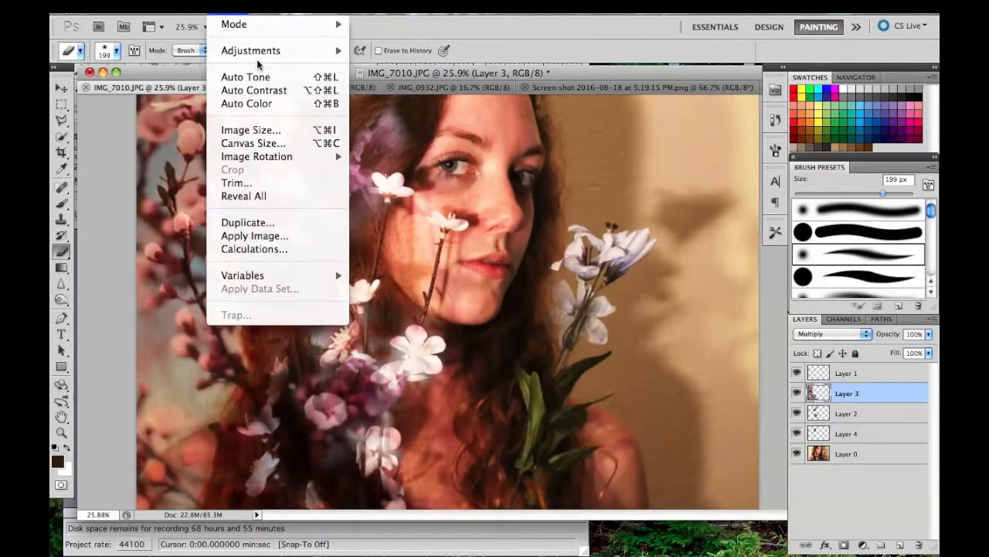
mouse_move(261, 51)
left_click(382, 78)
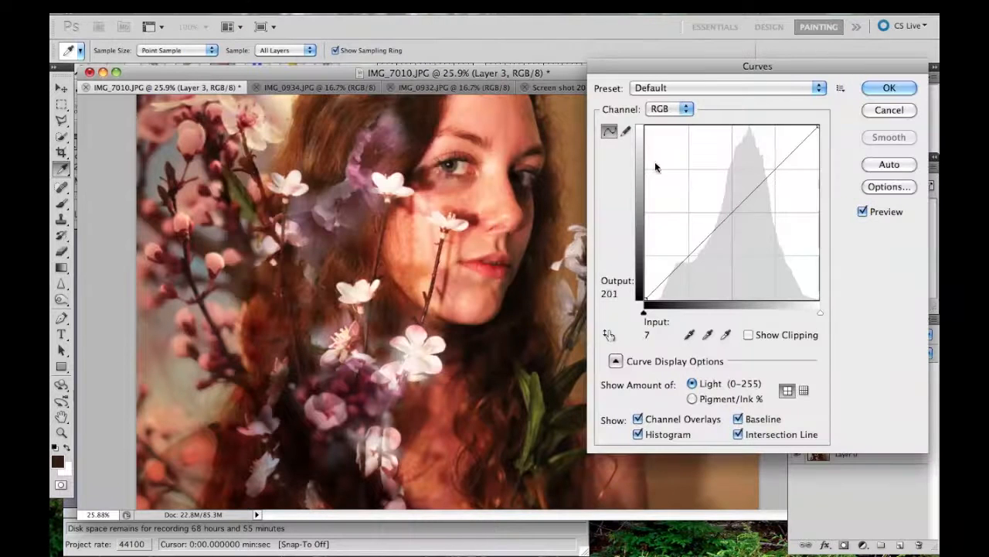
left_click_drag(782, 154, 785, 146)
left_click_drag(662, 284, 667, 279)
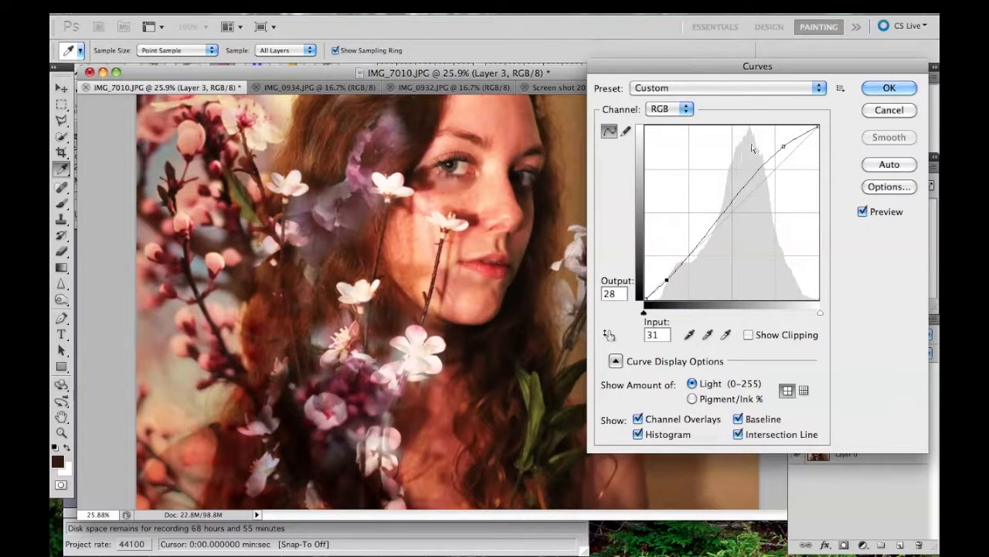
mouse_move(788, 138)
left_mouse_down()
mouse_move(785, 149)
mouse_move(793, 139)
left_mouse_up()
left_click_drag(697, 232, 790, 138)
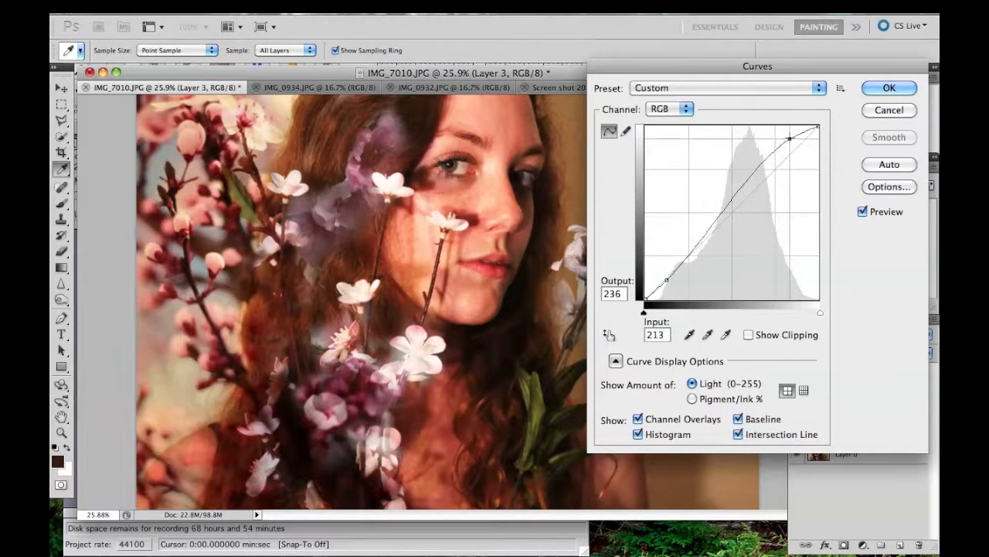
Lower Layer 3's Red channel curve with a point at input 82, output 59, and apply the Curves adjustment
left_click(681, 109)
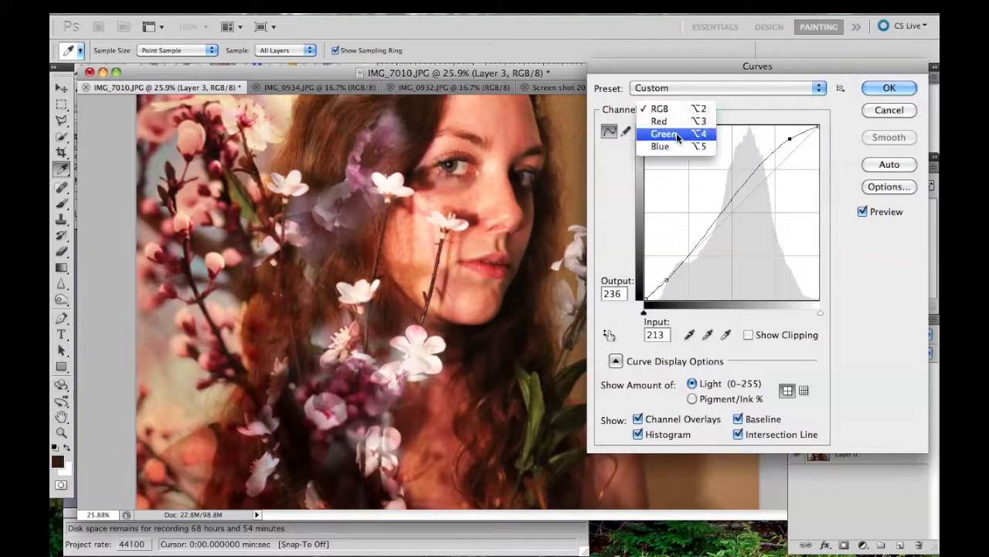
left_click(678, 136)
left_click(671, 109)
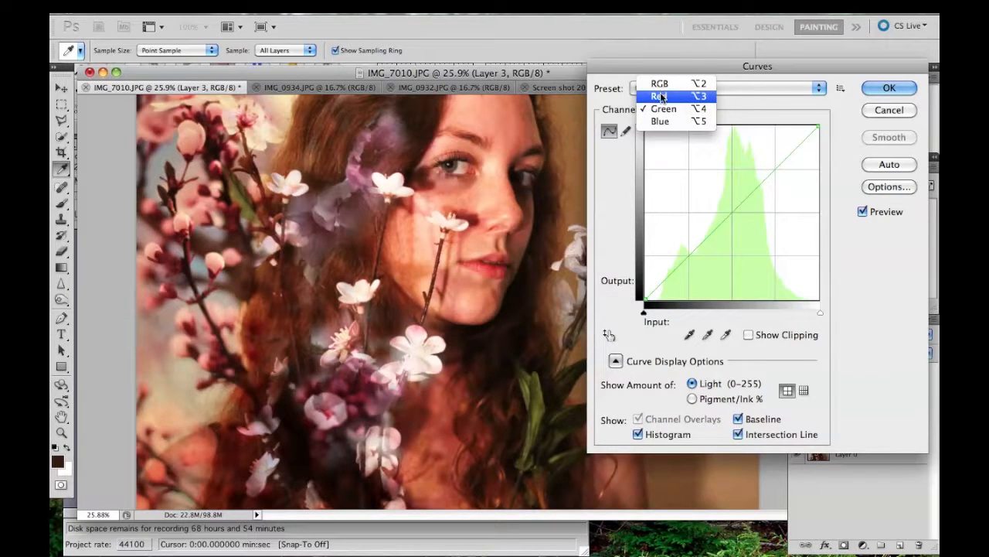
left_click(661, 96)
left_click_drag(753, 218, 701, 259)
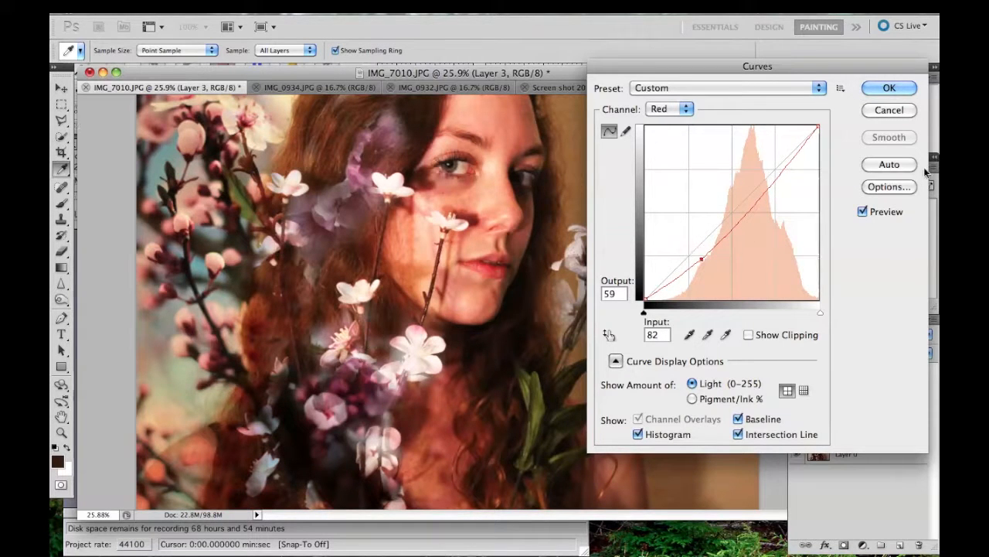
left_click(888, 86)
Open Curves for Layer 0 and raise the Blue channel with a point at input 87, output 94
scroll(537, 272, "down", 5)
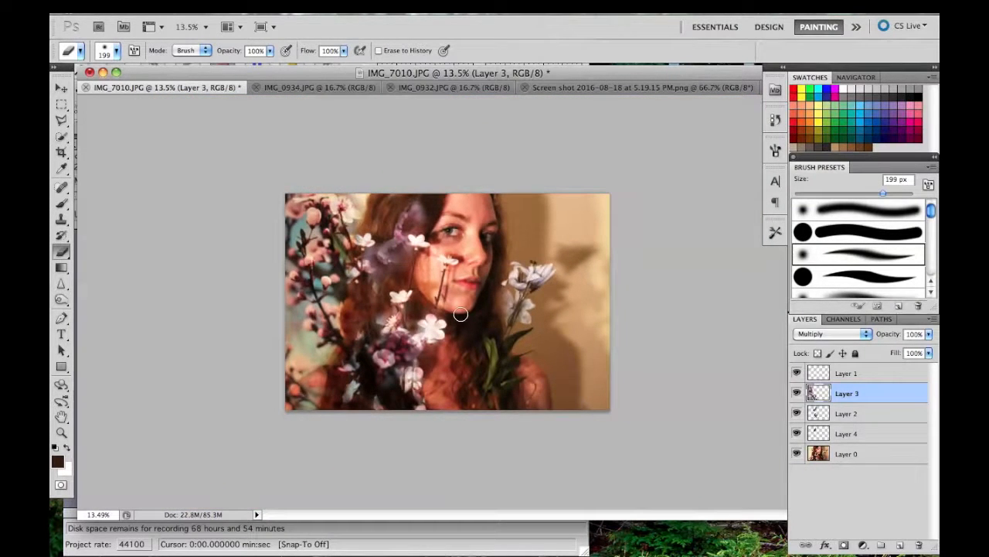
scroll(456, 311, "up", 2)
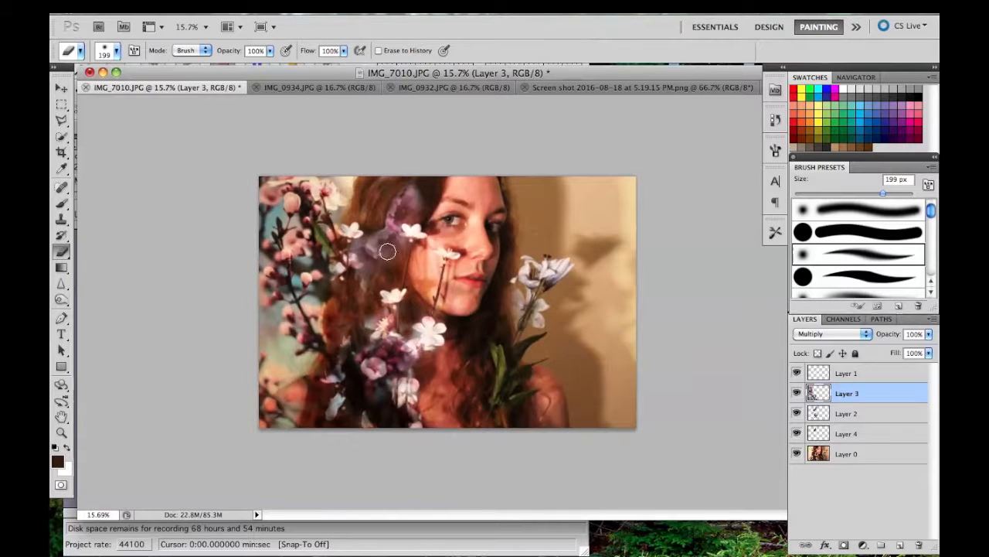
scroll(393, 274, "up", 1)
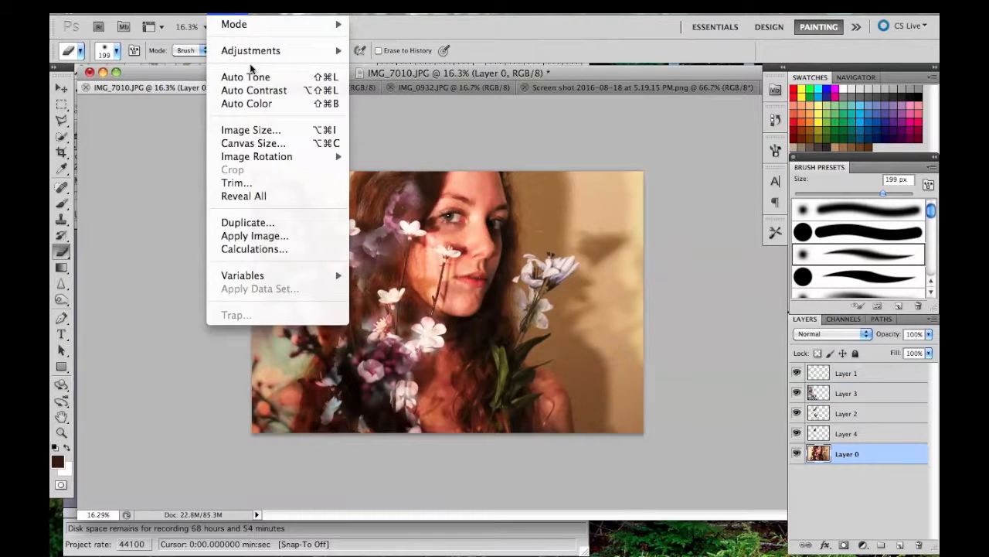
mouse_move(255, 50)
left_click(375, 76)
left_click(669, 113)
left_click(666, 147)
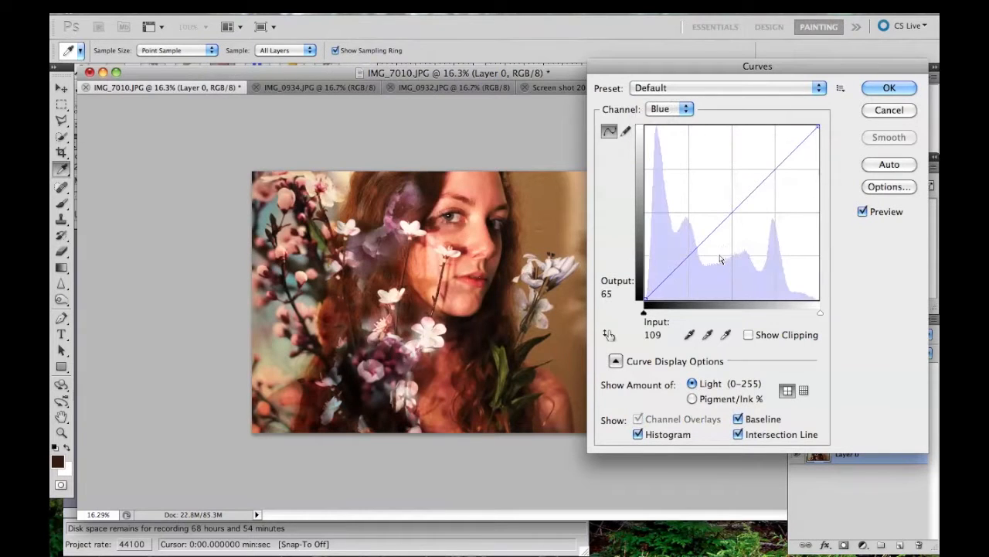
left_click(708, 245)
left_click_drag(709, 245, 705, 235)
Lower Layer 0's Red channel curve in the darker midtones and the highlights, and apply the Curves adjustment
left_click(693, 112)
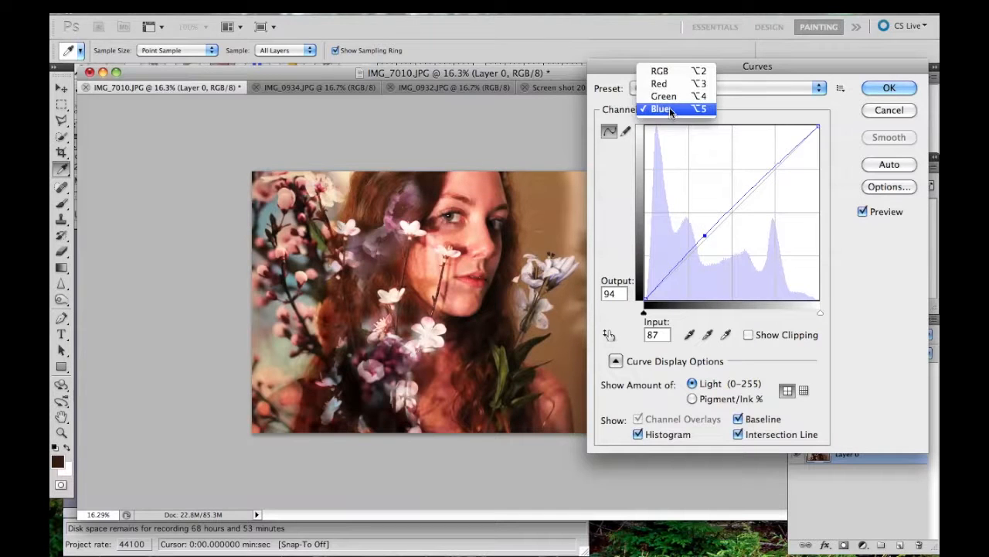
left_click(663, 82)
left_click_drag(711, 242, 712, 263)
mouse_move(779, 180)
left_mouse_down()
mouse_move(780, 188)
mouse_move(794, 175)
left_mouse_up()
left_click(905, 86)
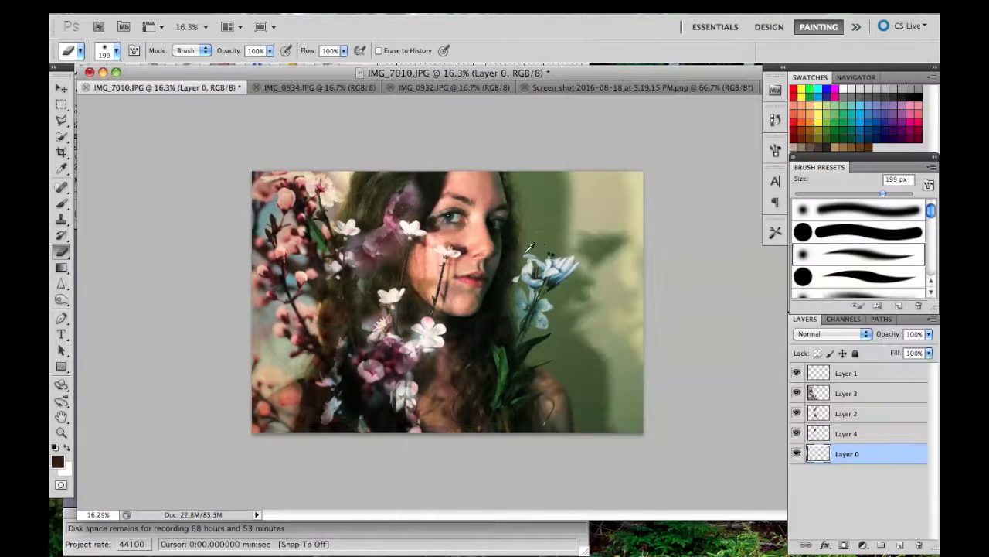
scroll(515, 202, "up", 5)
scroll(515, 202, "up", 2)
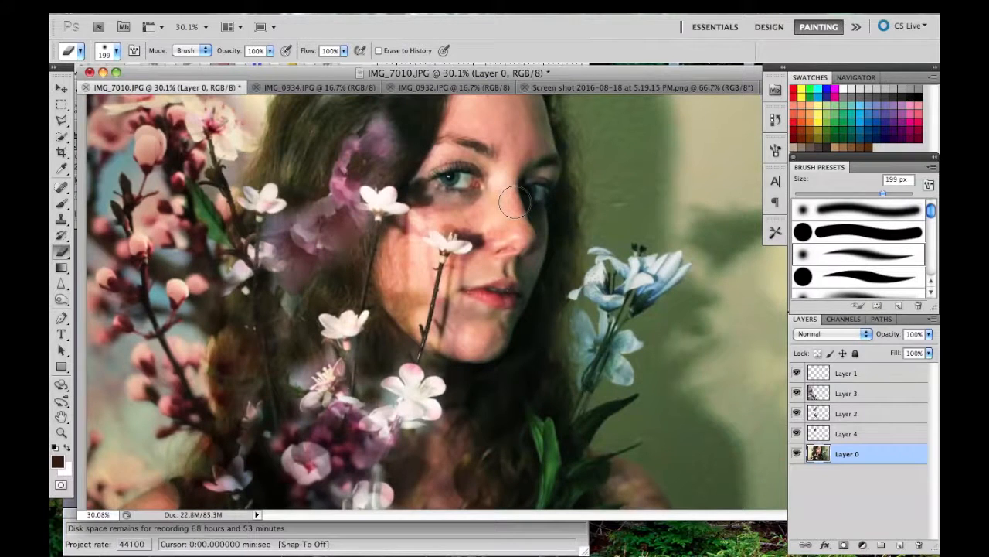
scroll(515, 200, "down", 10)
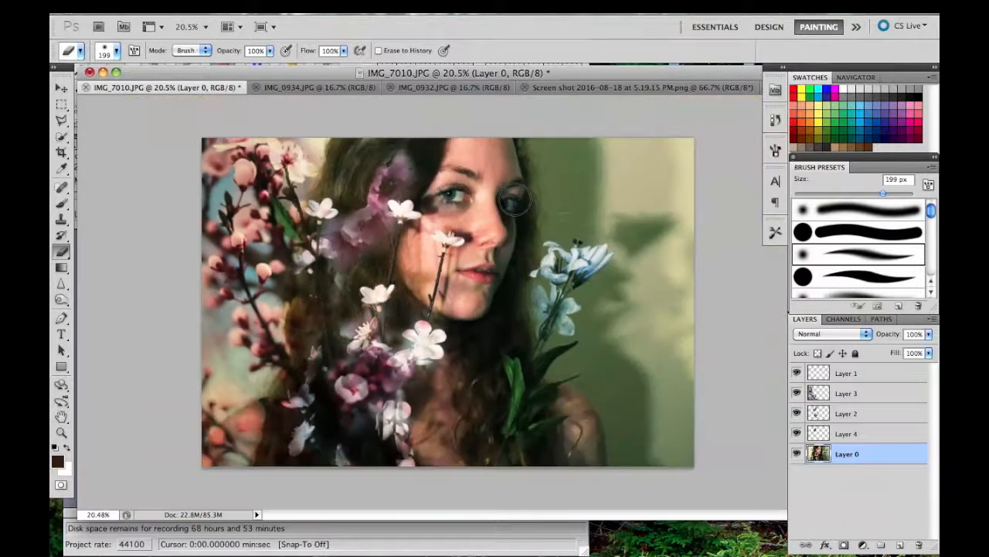
scroll(515, 200, "up", 9)
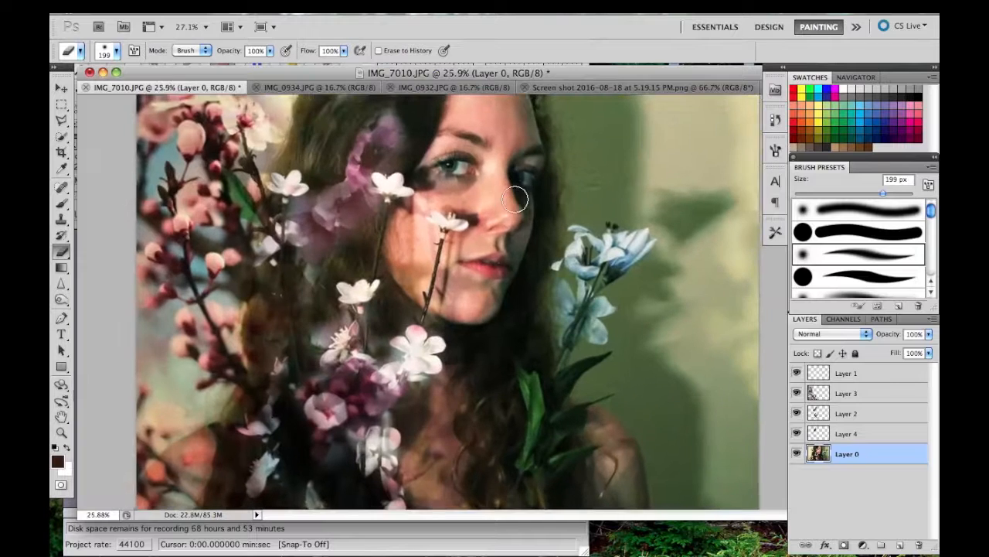
scroll(516, 200, "up", 1)
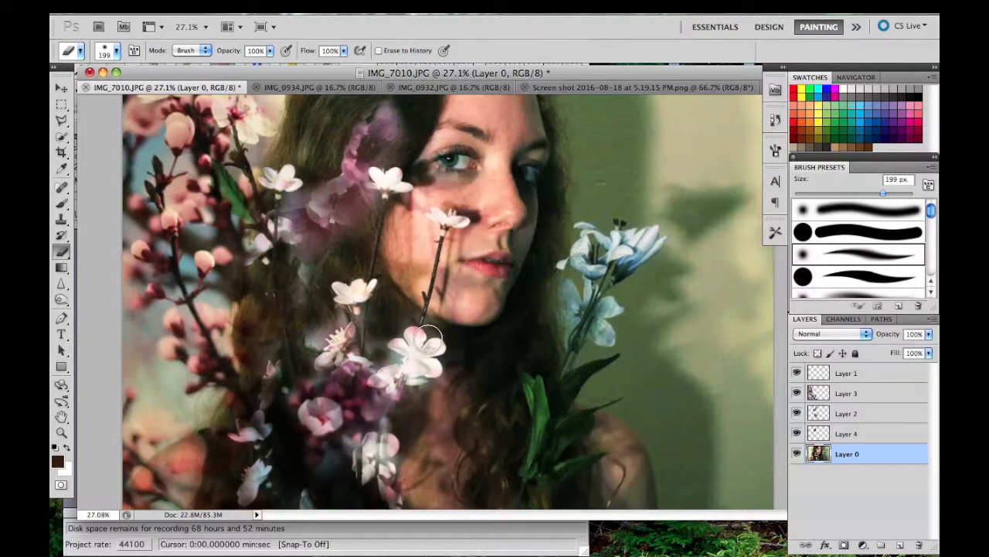
Apply an S-shaped RGB curve to Layer 2, raising the highlights and placing a darker point at input 104, output 94
left_click(856, 414)
scroll(523, 255, "up", 1)
left_click(217, 6)
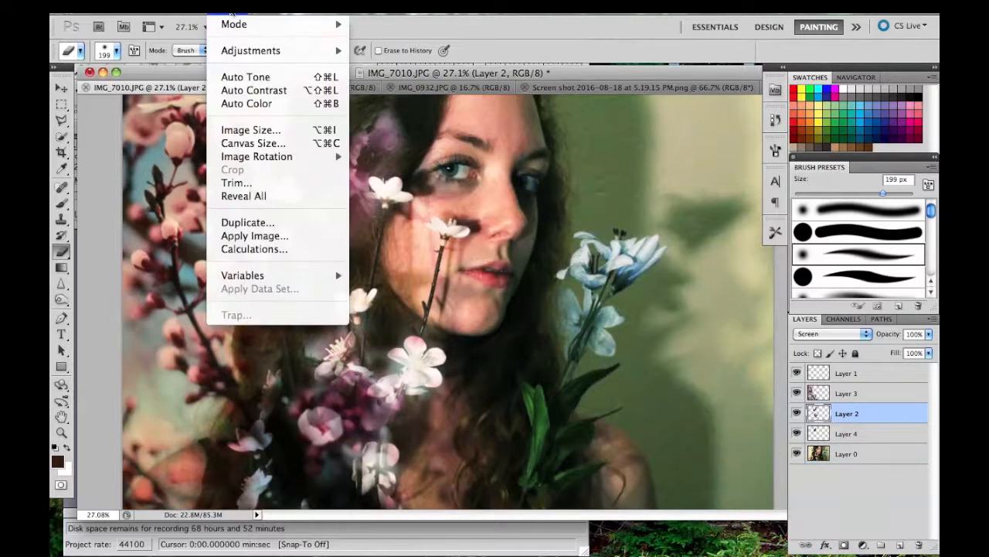
mouse_move(265, 49)
left_click(390, 74)
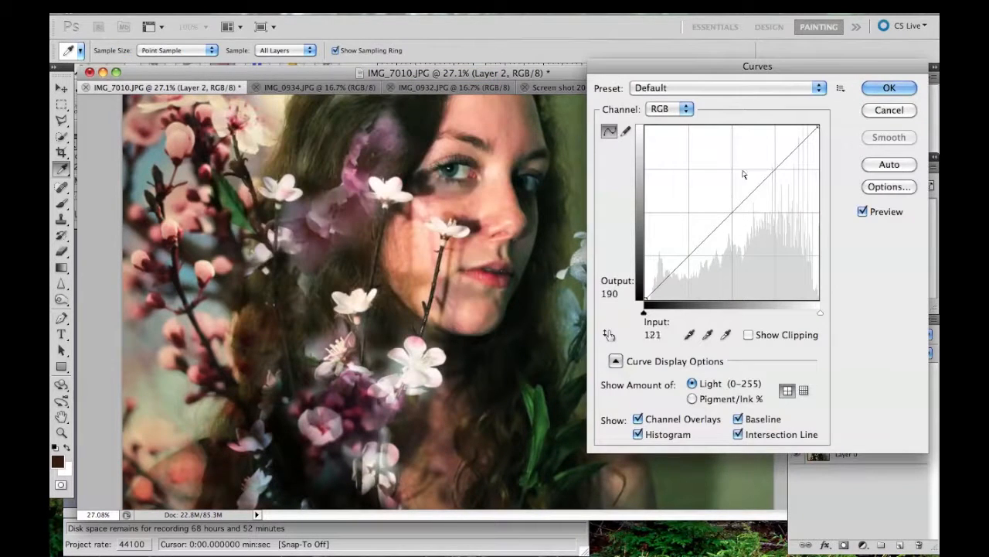
left_click_drag(769, 163, 789, 143)
left_click(695, 239)
left_click_drag(695, 238, 717, 236)
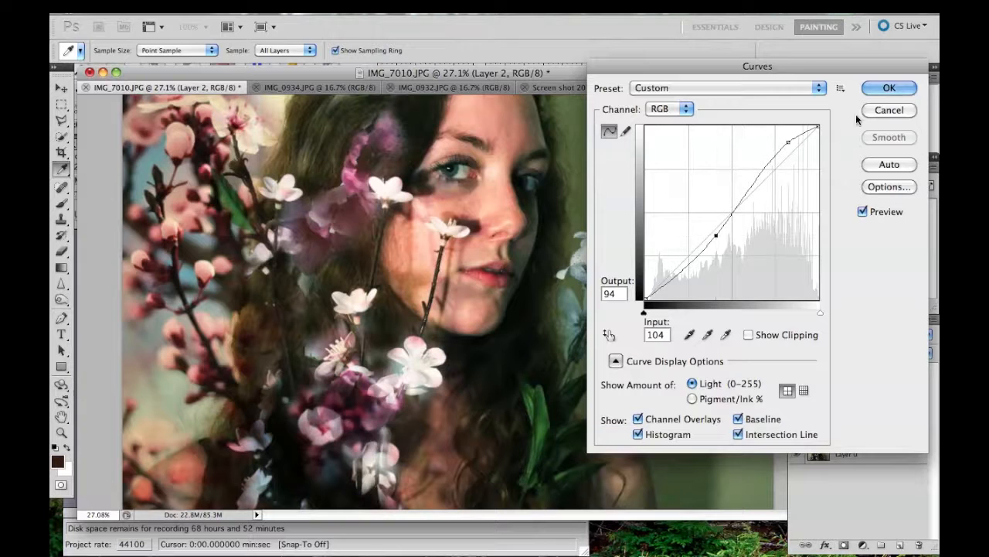
left_click(886, 90)
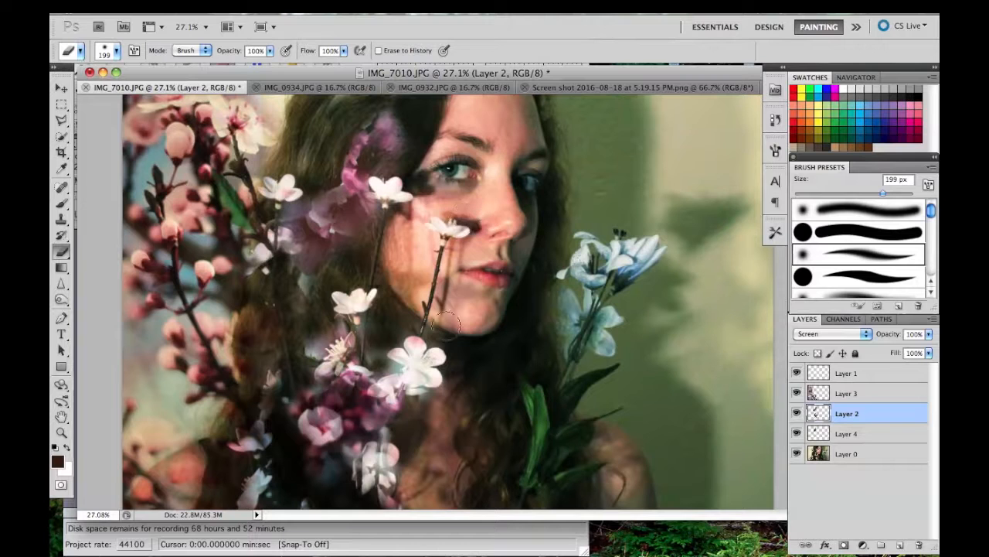
Crop the image to a full-height rectangular selection about 3007 pixels wide, trimming both side edges
scroll(452, 373, "down", 5)
scroll(452, 373, "up", 5)
scroll(452, 373, "down", 3)
scroll(452, 373, "up", 1)
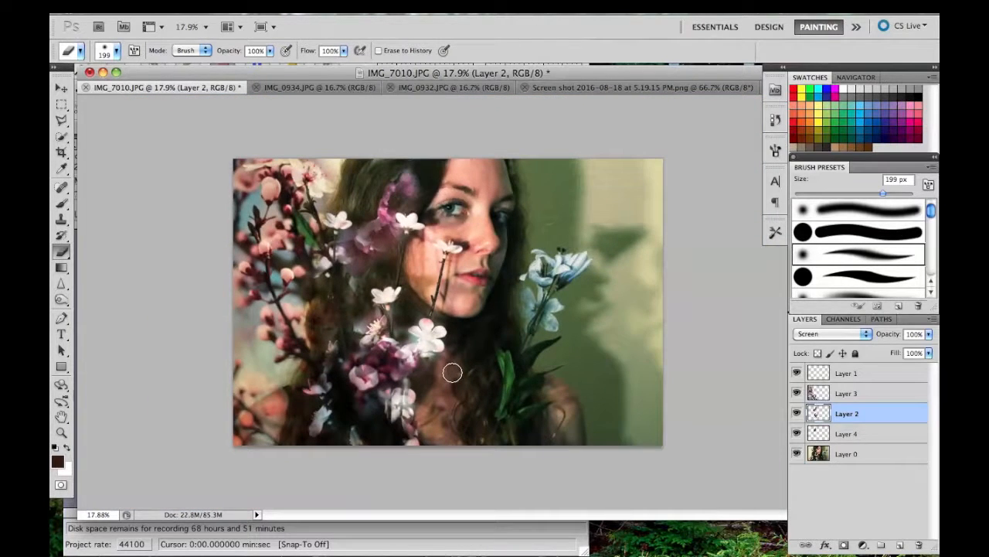
left_click(65, 105)
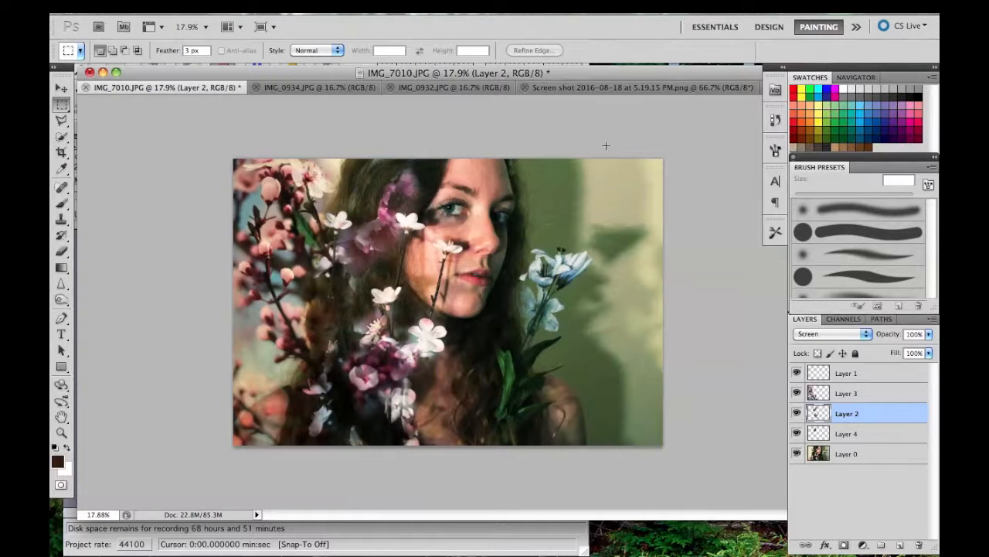
left_click_drag(615, 149, 244, 530)
left_click(224, 6)
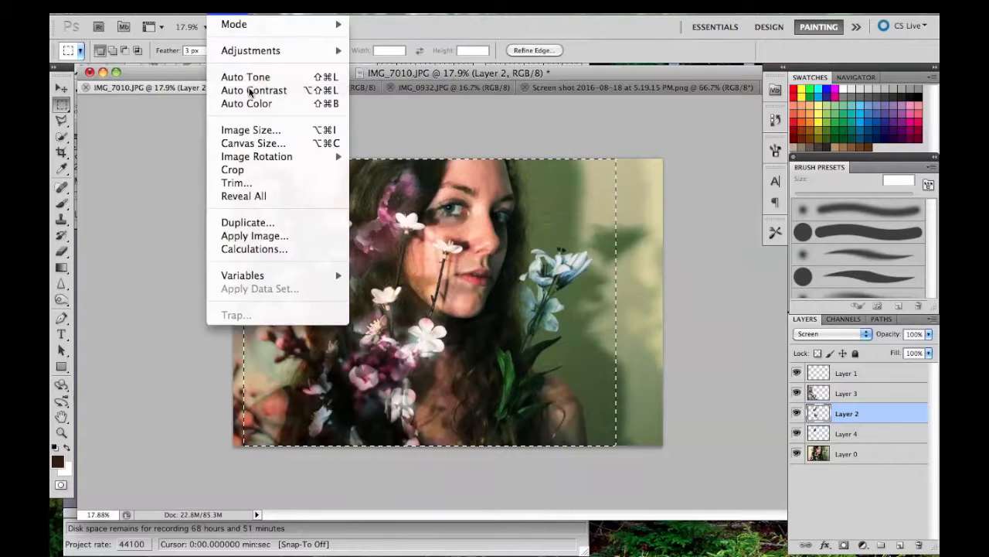
left_click(258, 177)
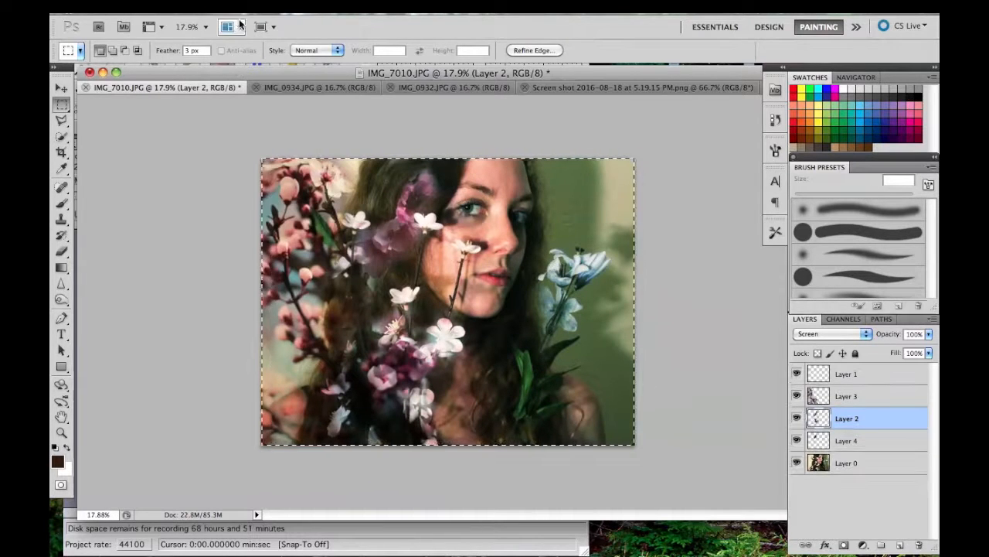
Check the image's proportional height at a width of 1400 pixels without resizing it
left_click(225, 6)
left_click(254, 130)
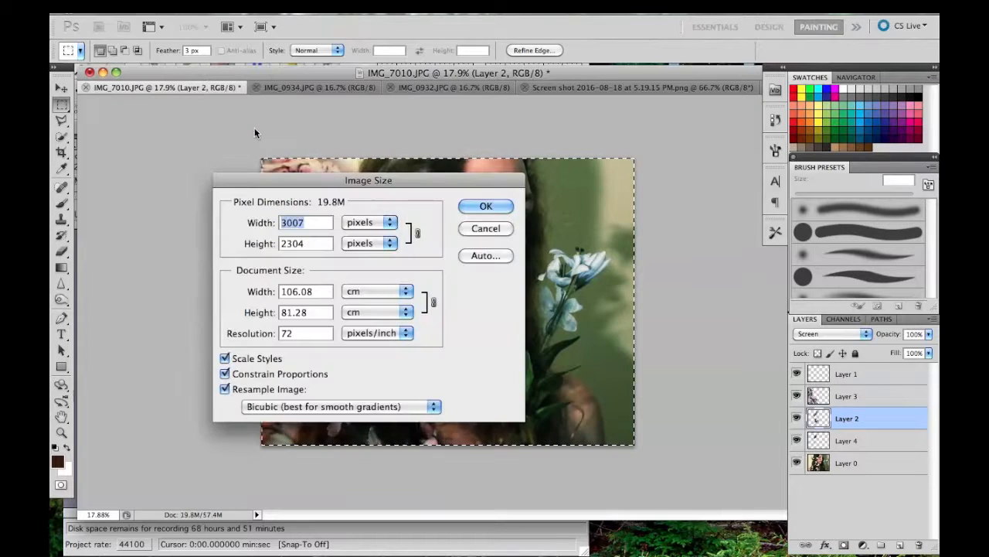
type("1400")
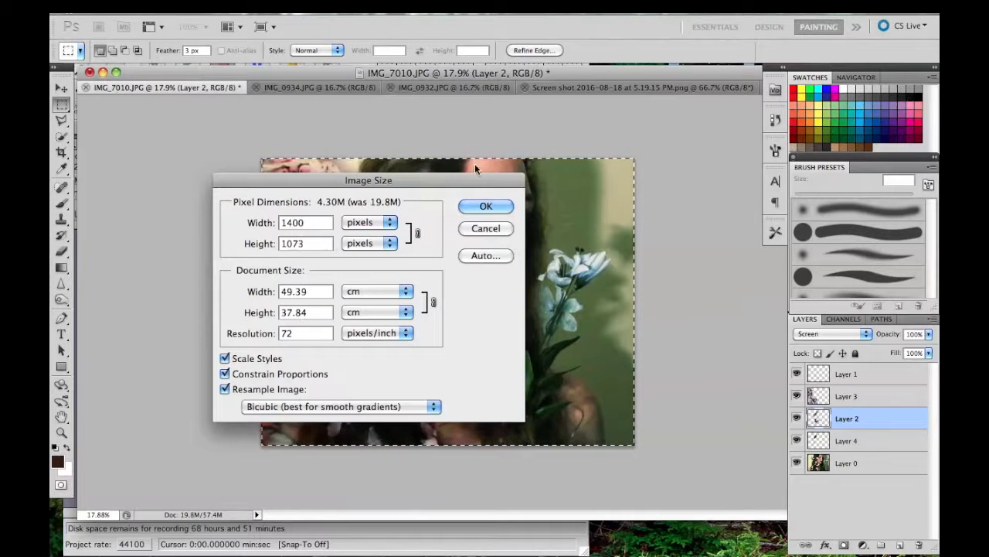
left_click(486, 228)
Crop the image to a full-height selection about 2987 pixels wide, trimming a thin strip off its left edge
left_click(631, 155)
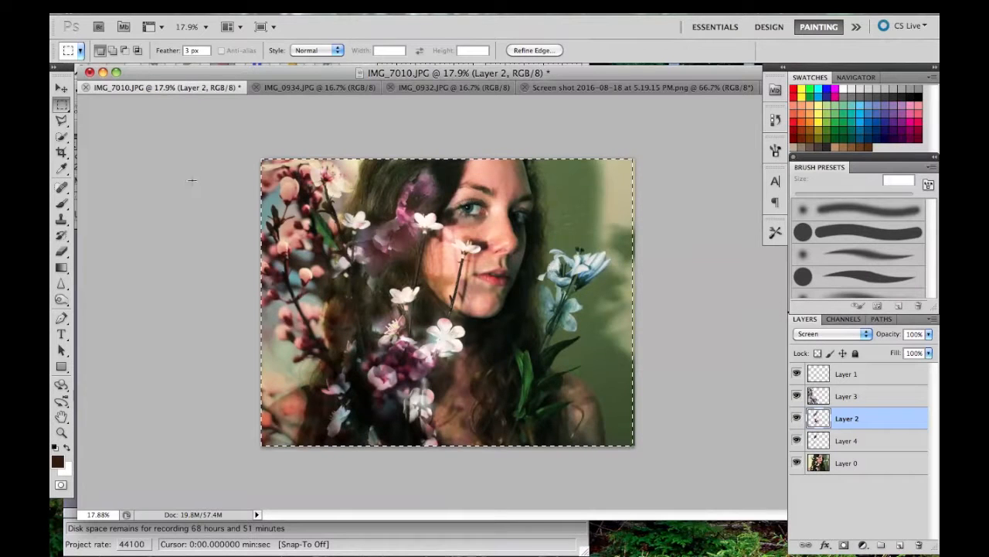
left_click(332, 126)
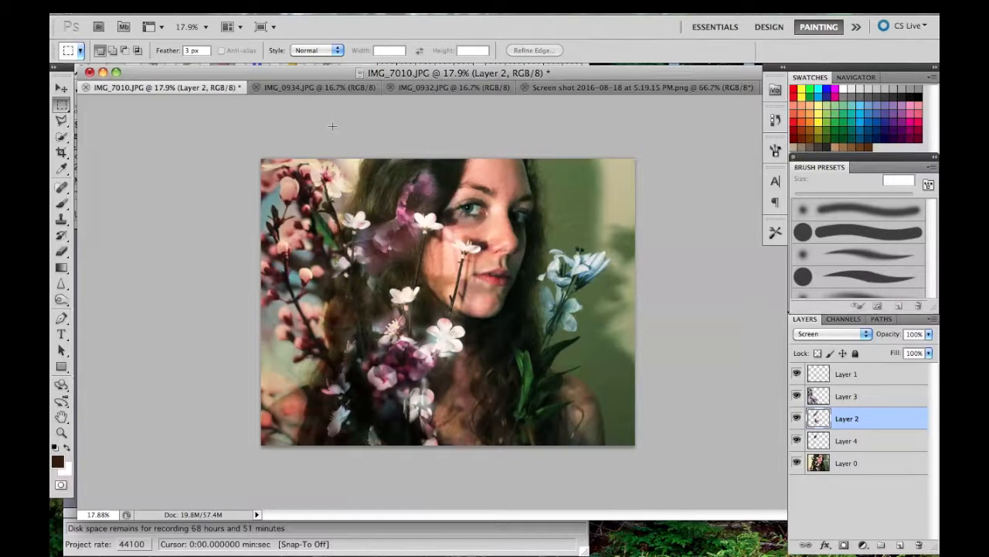
key("ctrl+a")
left_click(224, 7)
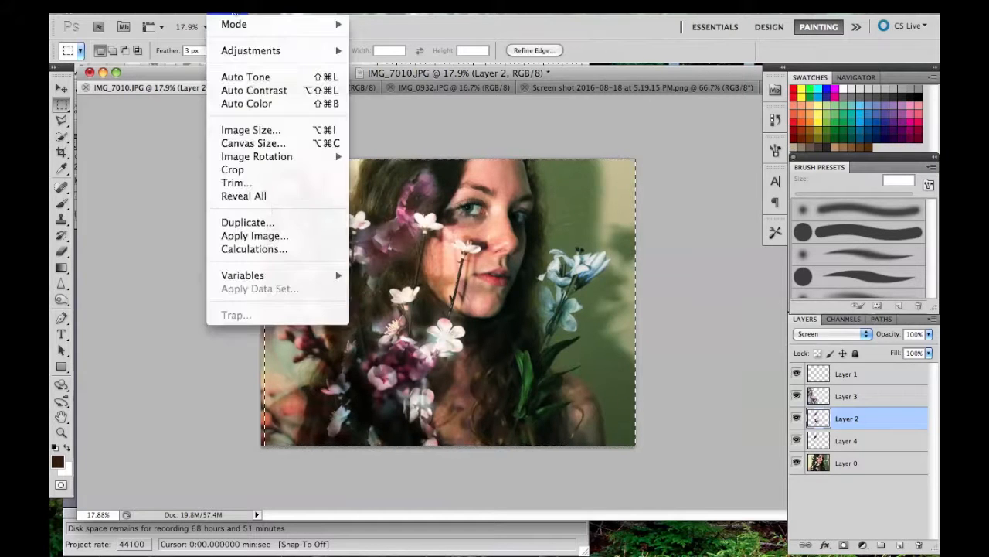
left_click(263, 173)
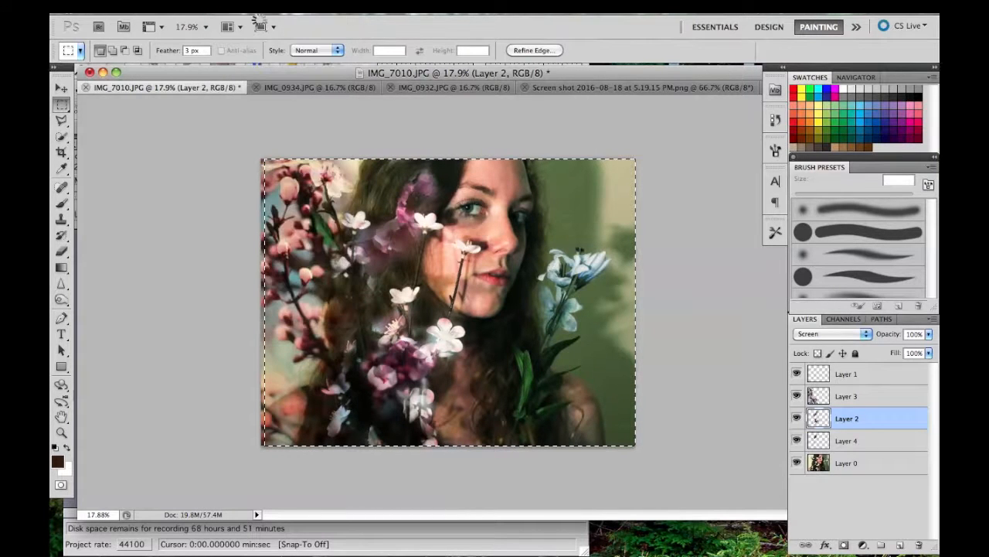
Recheck the proportional height of the narrower crop at a width of 1400 pixels, leaving the image size unchanged
left_click(225, 8)
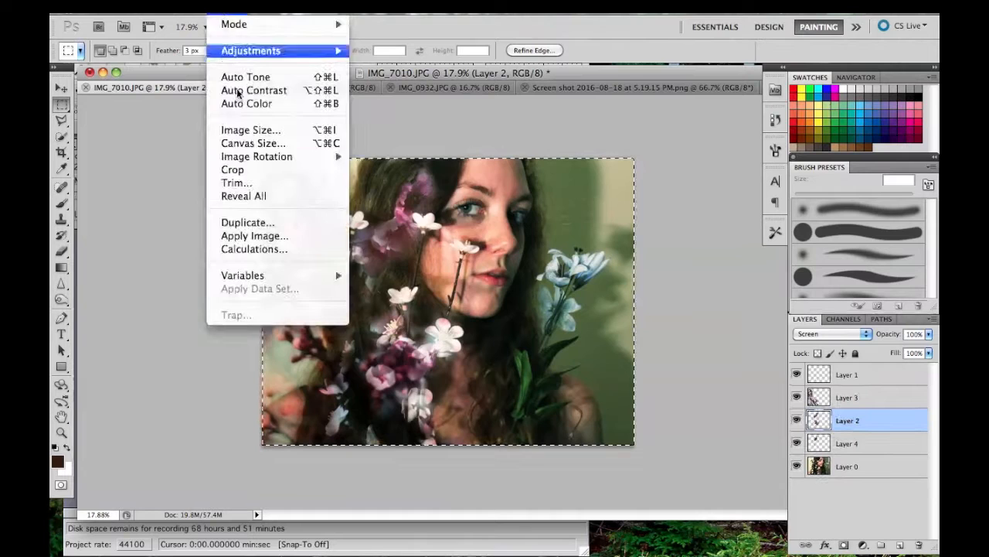
left_click(249, 129)
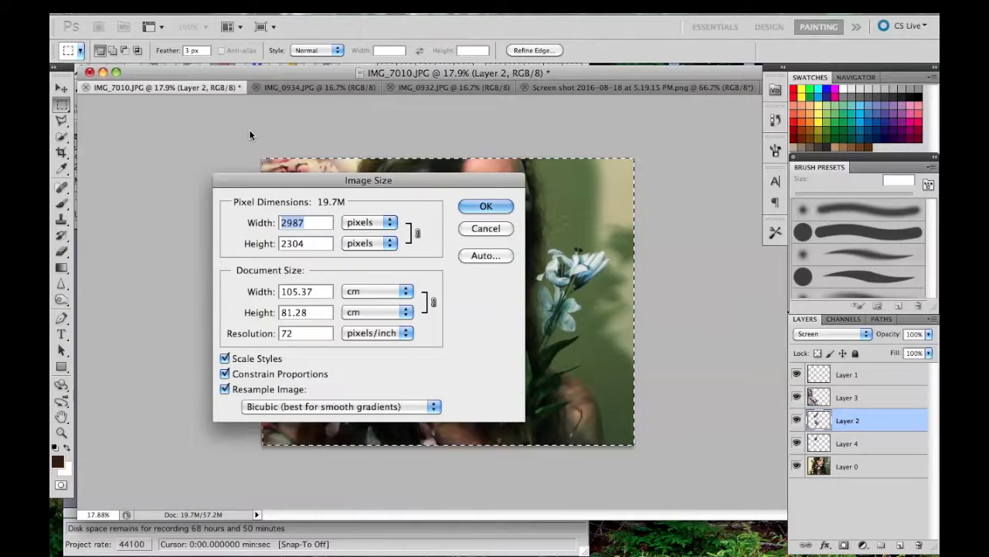
type("1400")
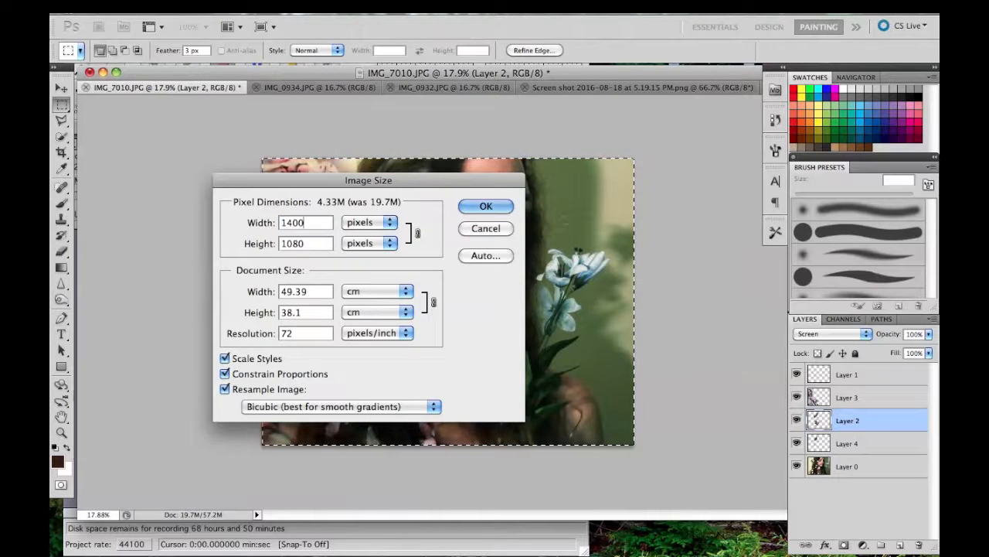
left_click(485, 228)
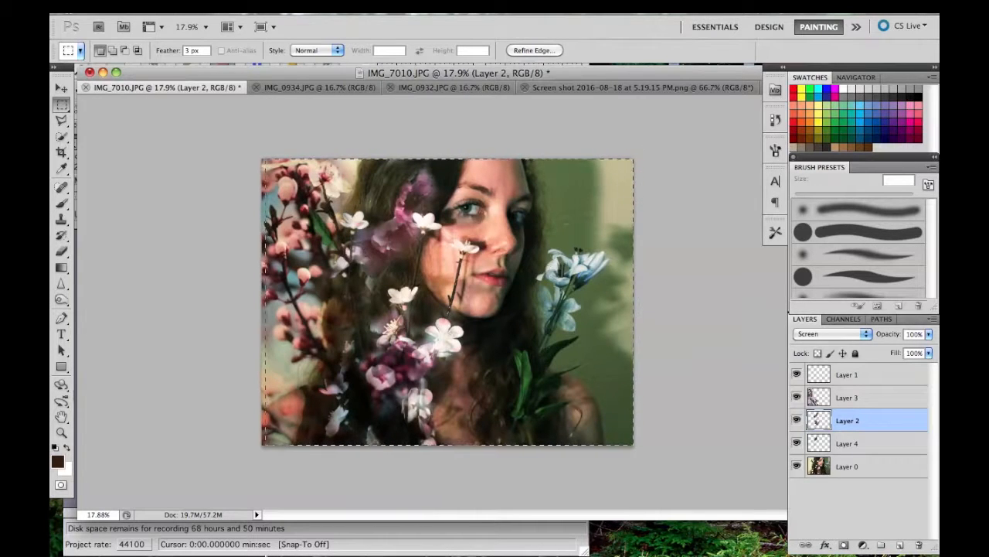
Crop another thin strip off the image's left edge and check its proportional height at a width of 1400 pixels without resizing
left_click(249, 13)
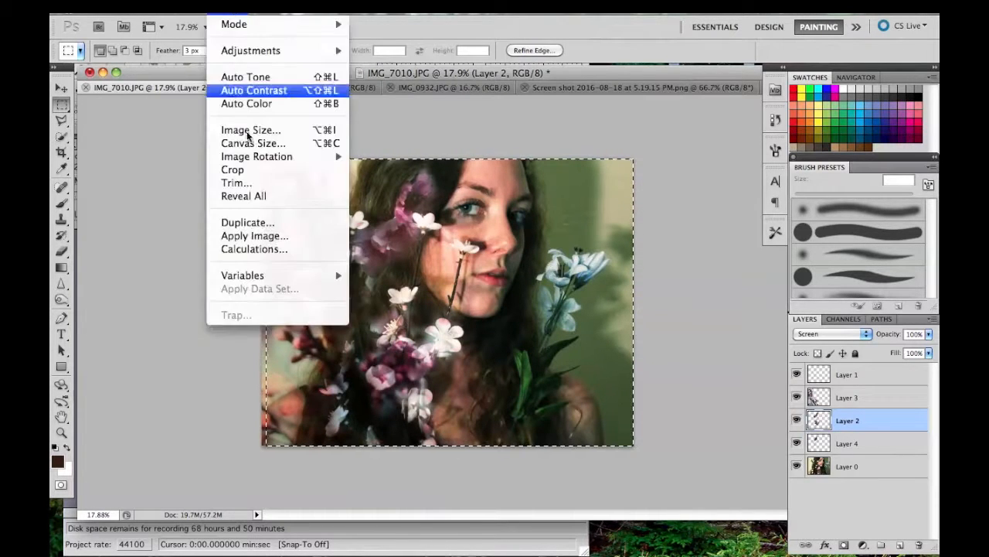
left_click(261, 170)
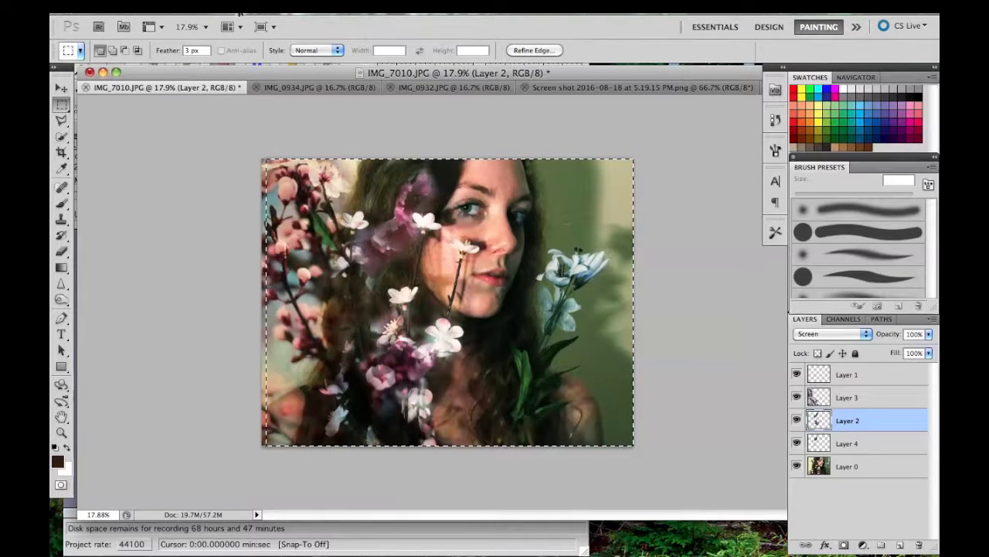
left_click(250, 13)
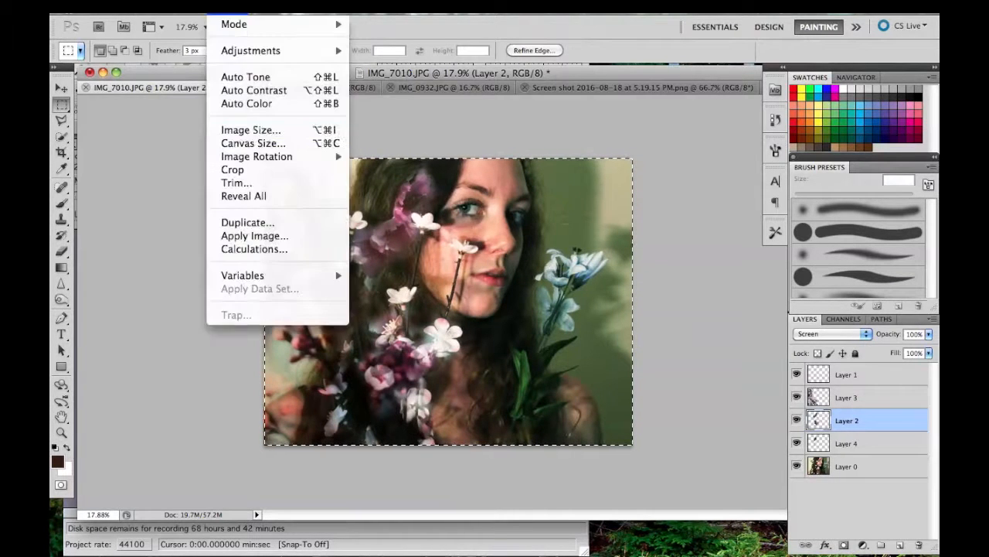
left_click(256, 130)
type("1400")
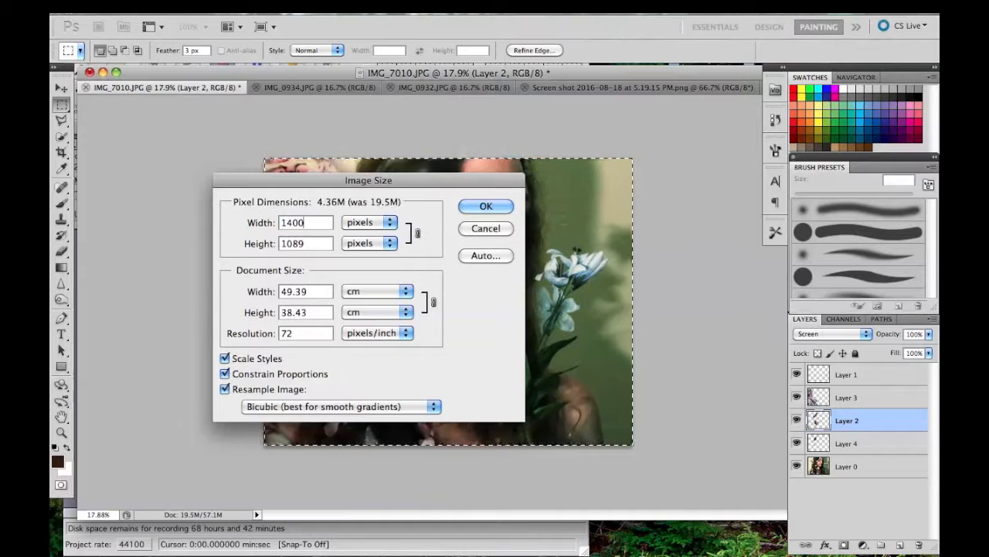
left_click(469, 222)
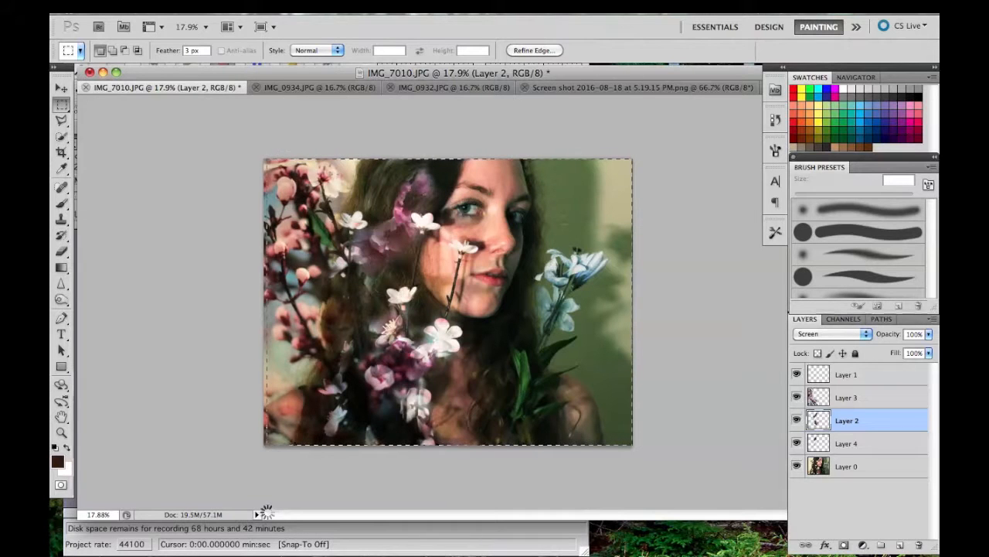
Trim a further sliver off the image's left edge and recheck the proportional height at 1400 pixels wide, leaving the image size unchanged
left_click(250, 14)
left_click(253, 169)
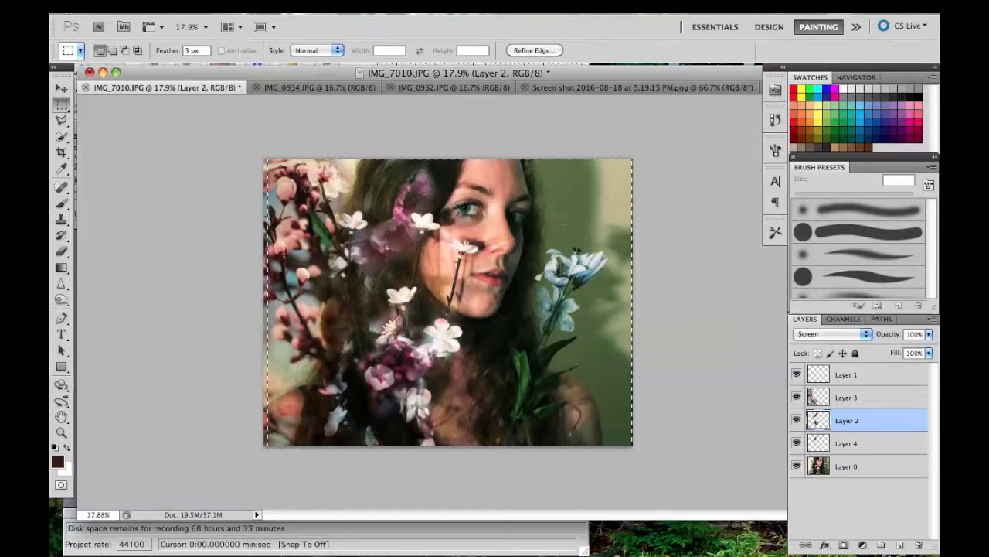
left_click(250, 8)
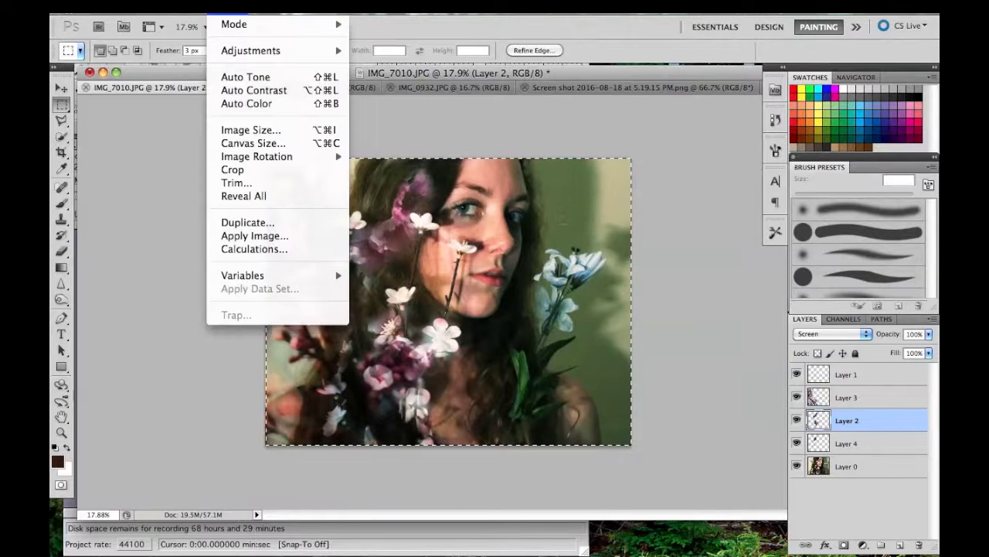
left_click(251, 130)
type("1400")
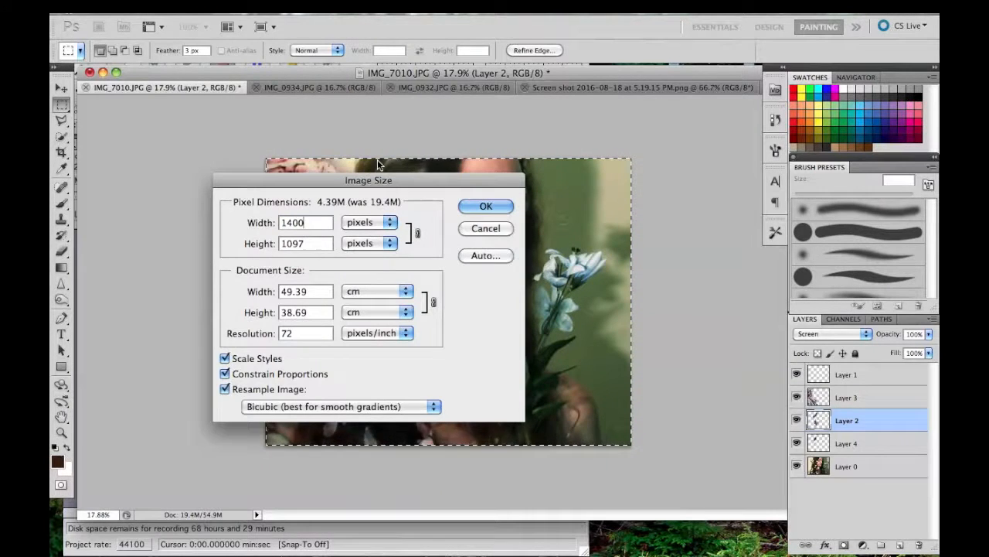
left_click(481, 226)
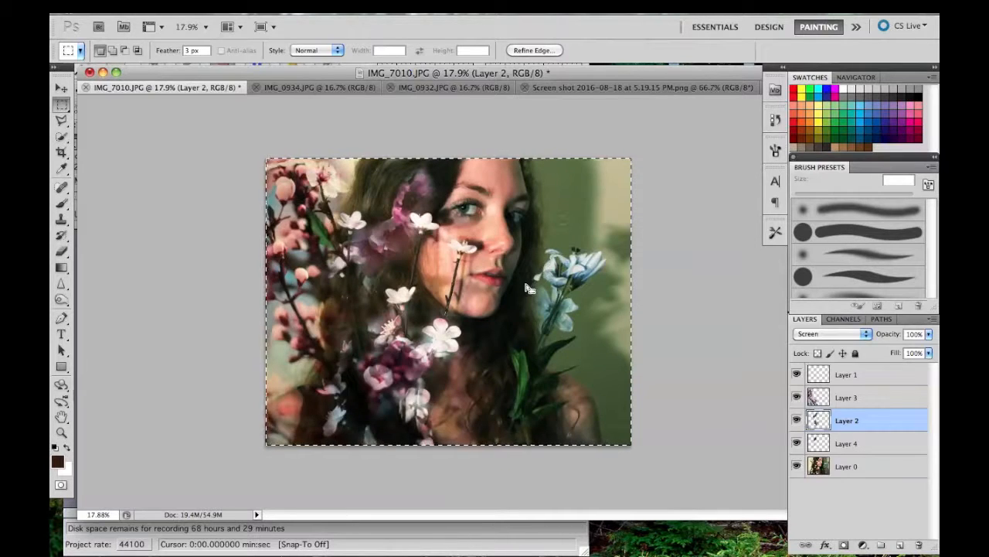
Examine the cropped composite up close and compare it with the open moth screenshot and the two blossom photos, IMG_0934.JPG and IMG_0932.JPG
scroll(618, 242, "up", 6)
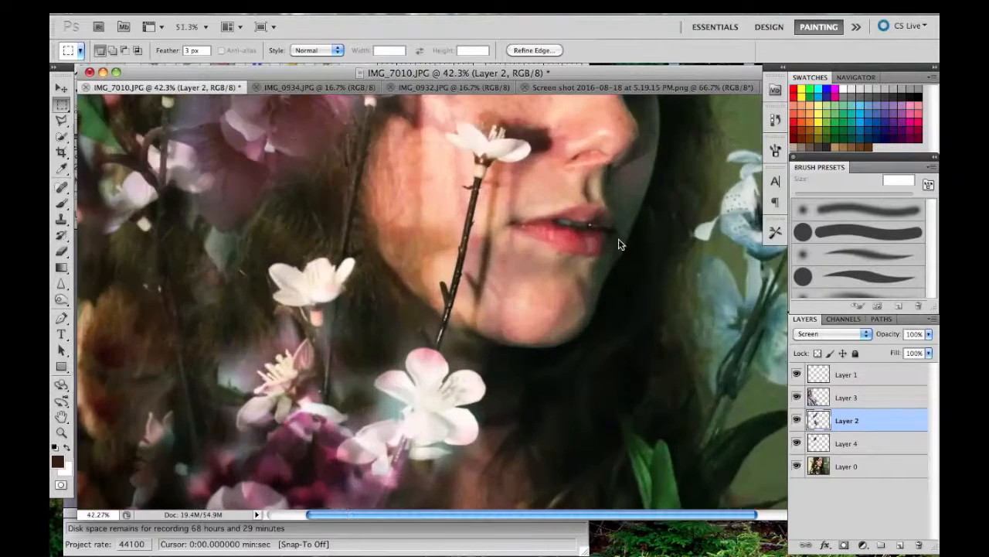
scroll(620, 243, "up", 5)
scroll(619, 243, "right", 4)
scroll(623, 244, "down", 6)
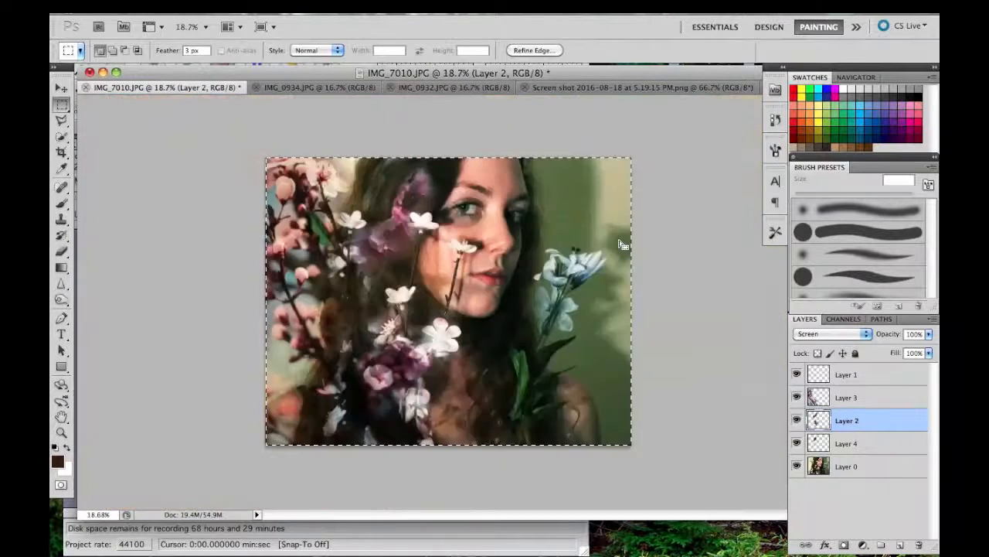
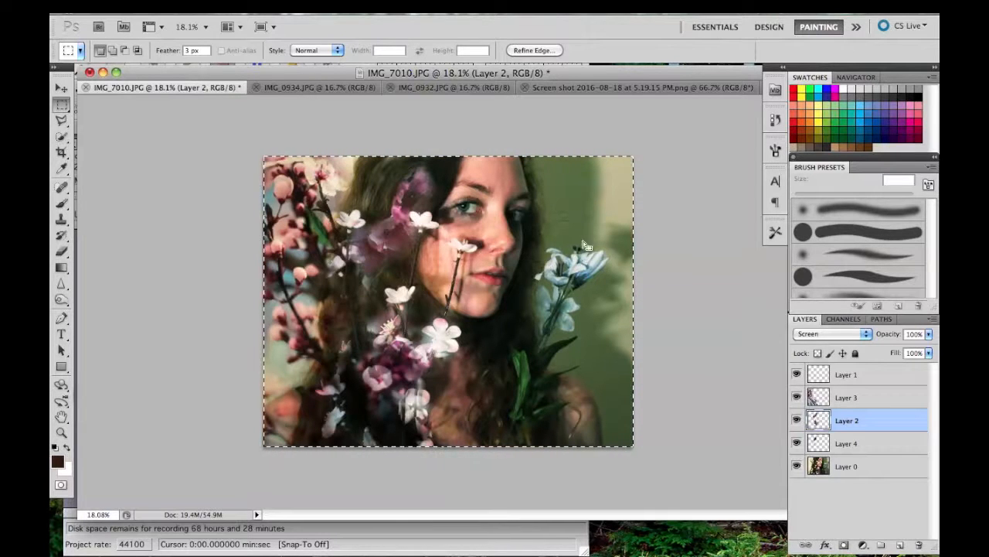
left_click(675, 83)
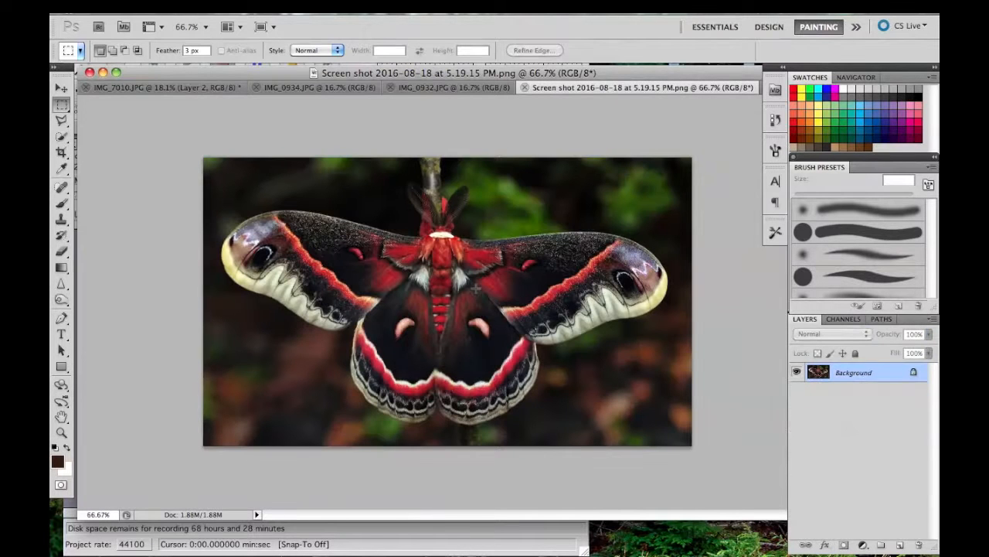
left_click(176, 87)
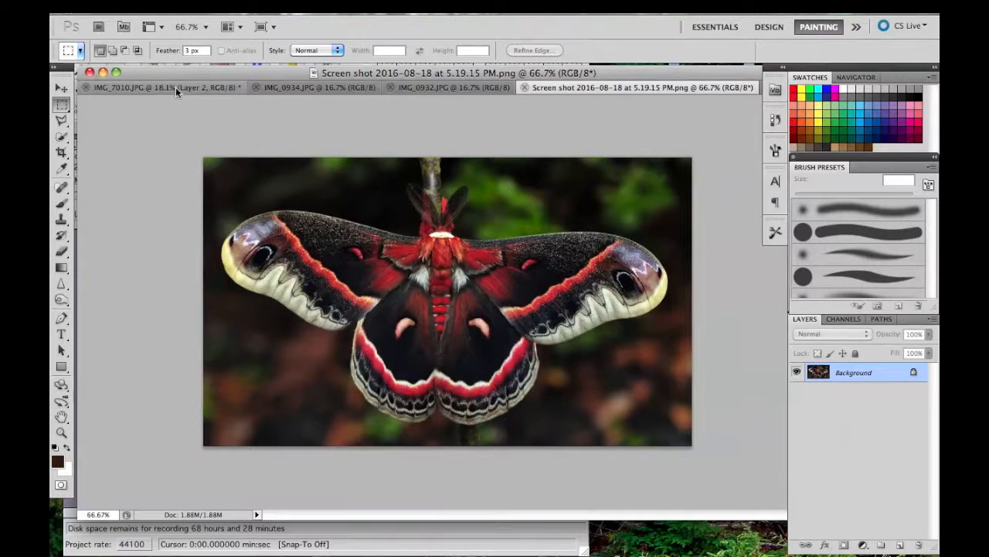
mouse_move(446, 554)
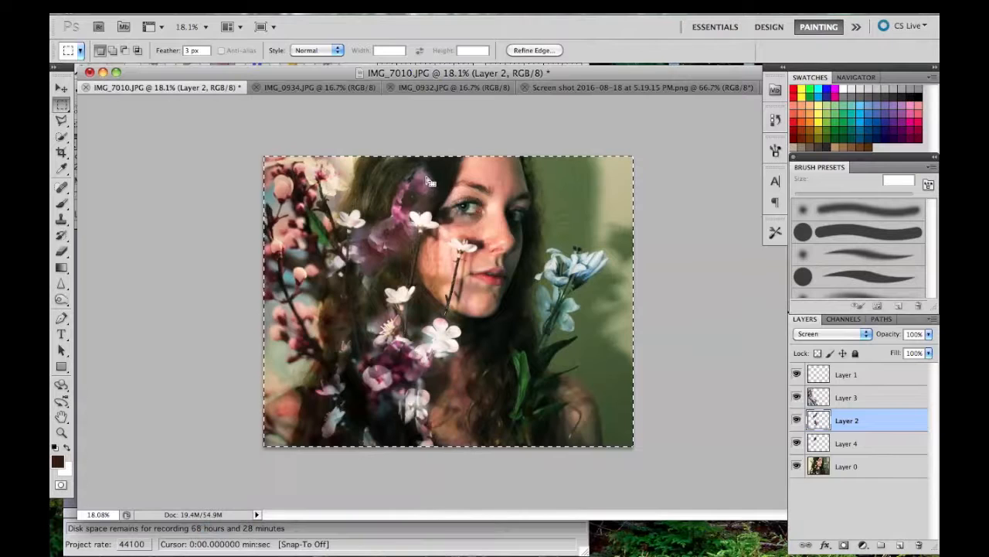
left_click(340, 86)
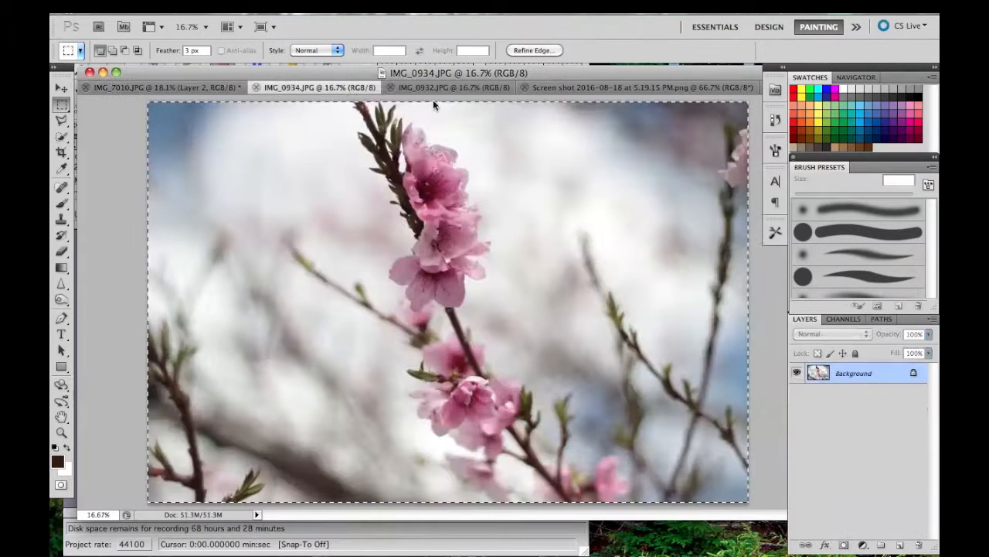
left_click(438, 88)
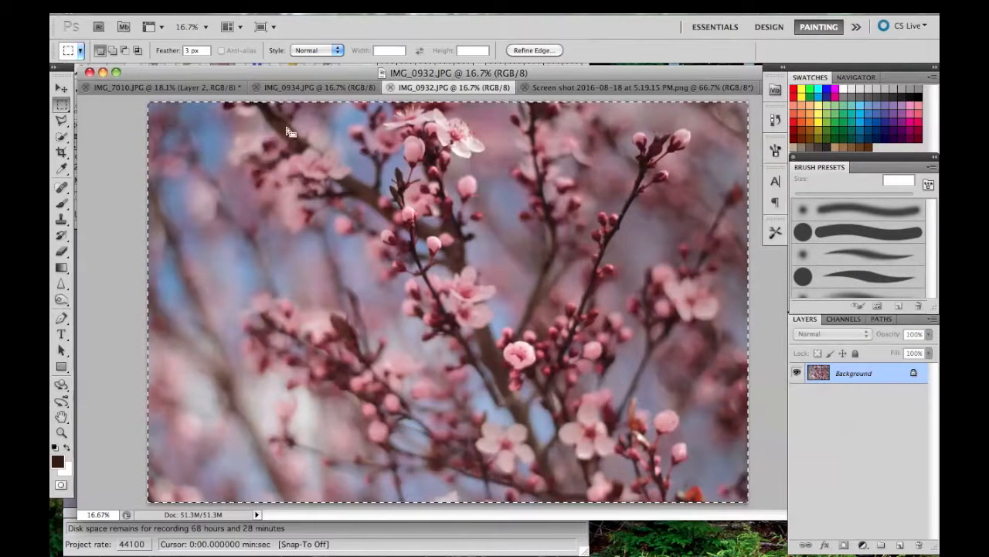
left_click(177, 83)
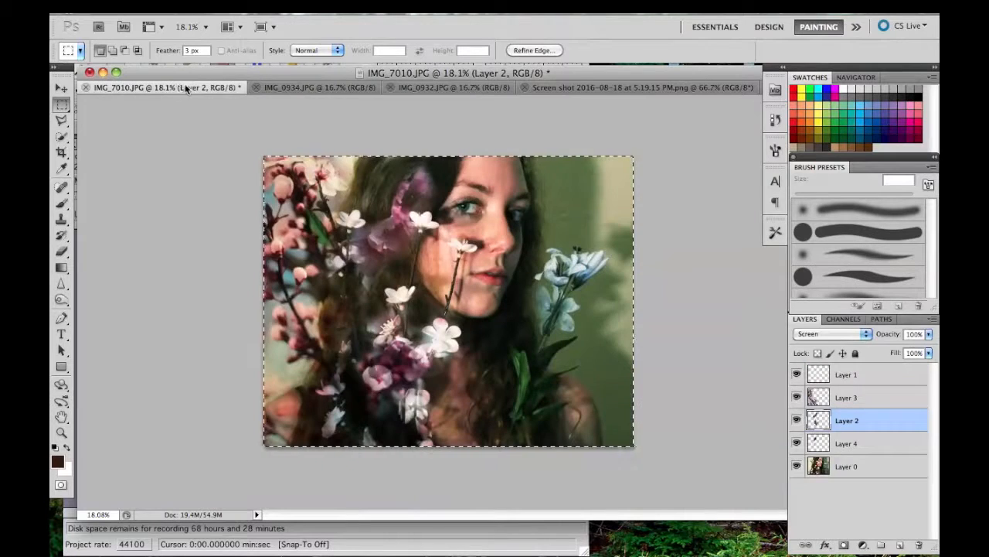
Copy a full-height selection of the right part of IMG_0932.JPG and paste it as a new layer above Layer 2 in IMG_7010.JPG
left_click(443, 85)
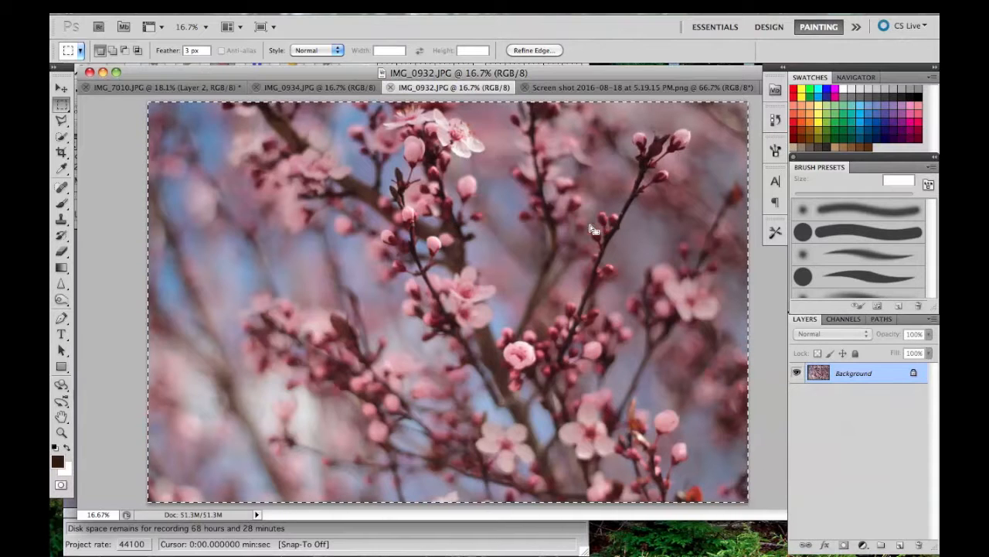
left_click(755, 318)
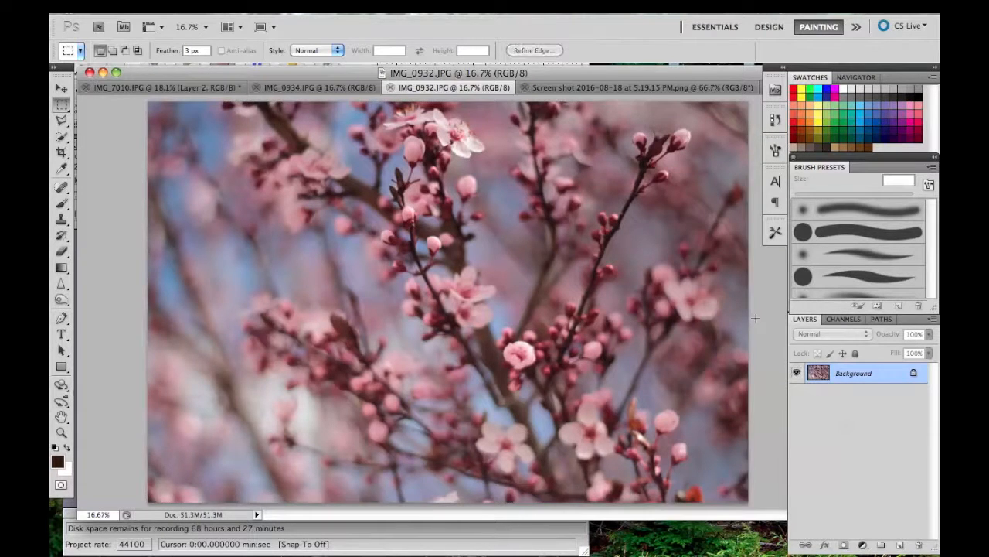
scroll(755, 318, "down", 3)
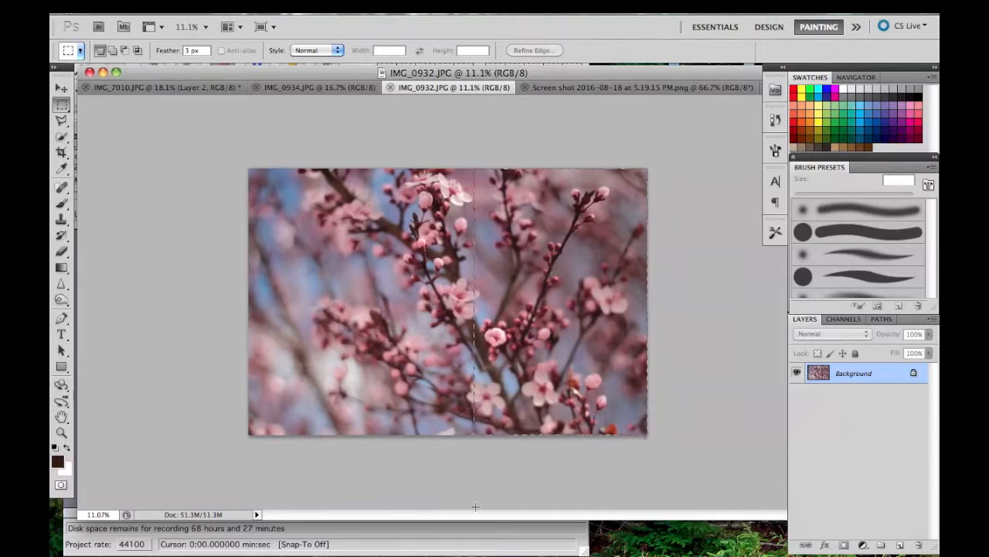
left_click(191, 14)
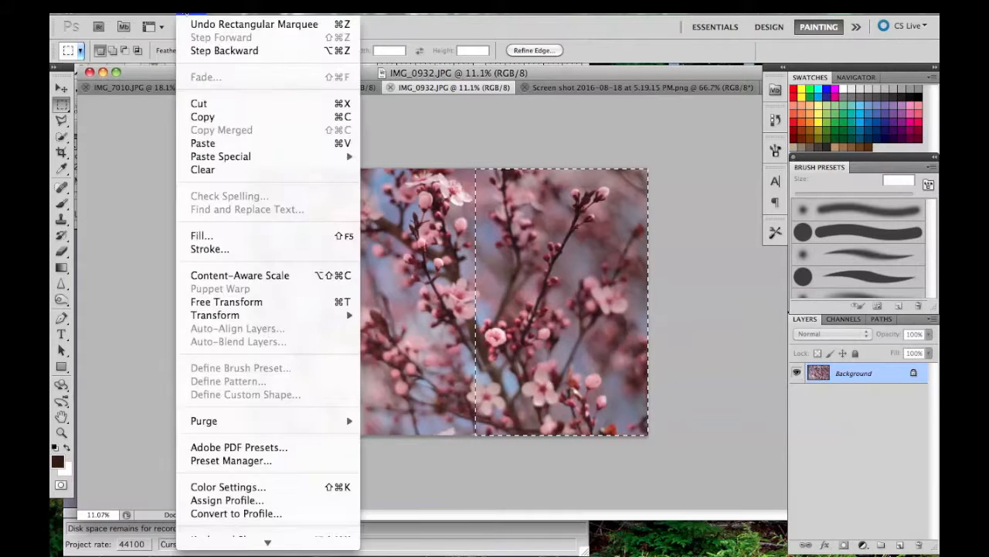
left_click(210, 117)
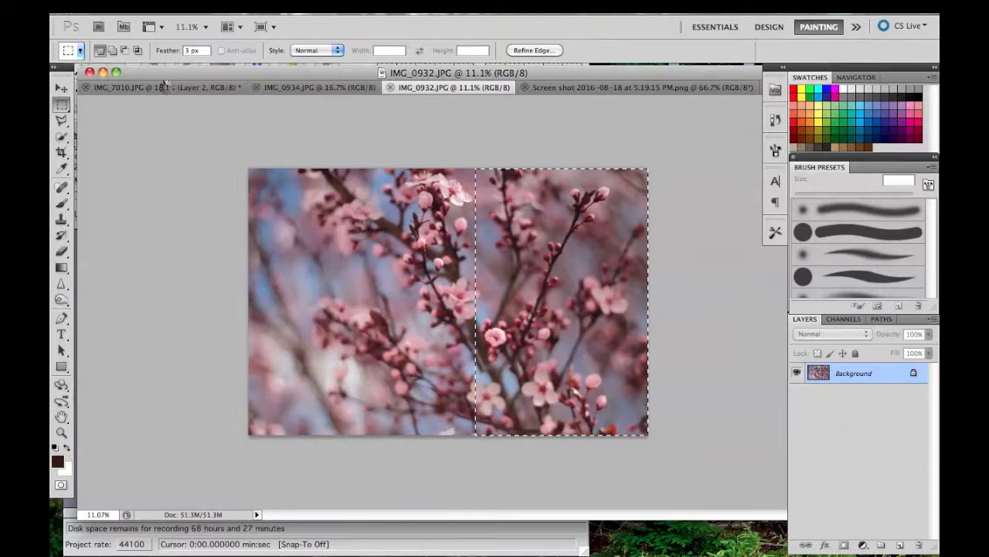
left_click(165, 86)
left_click(191, 14)
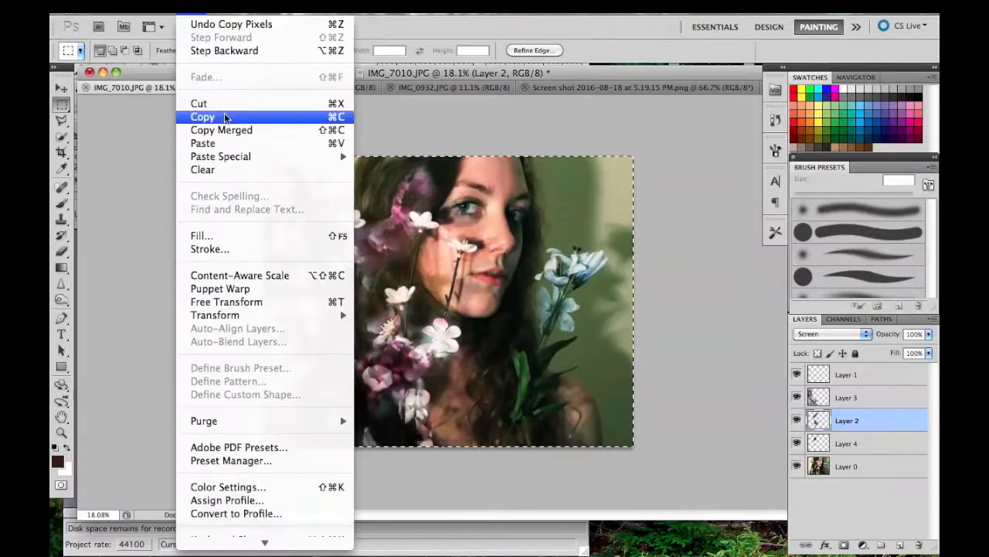
left_click(225, 142)
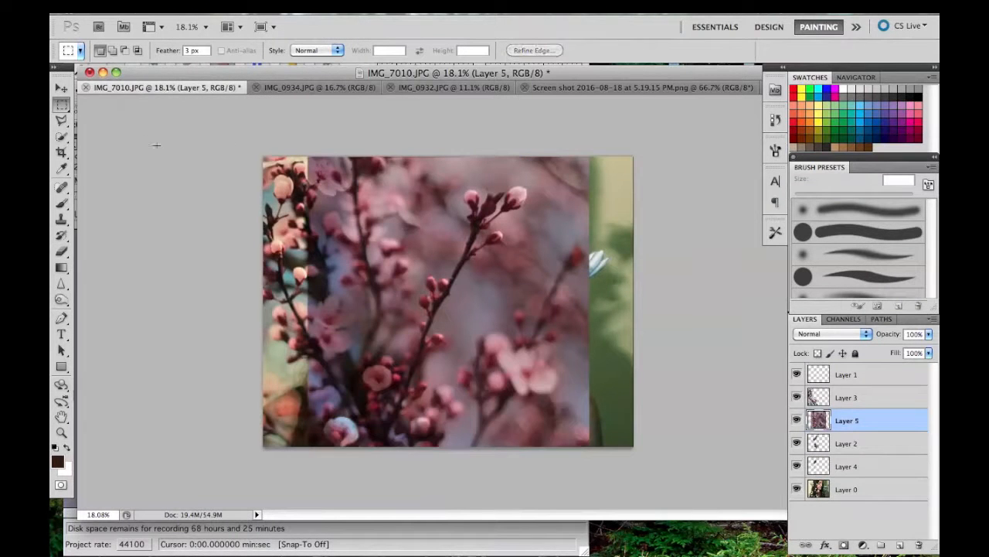
Scale the pasted blossom layer to 70.34% width and 66.67% height, and position it over the right side of the portrait
key("super+t")
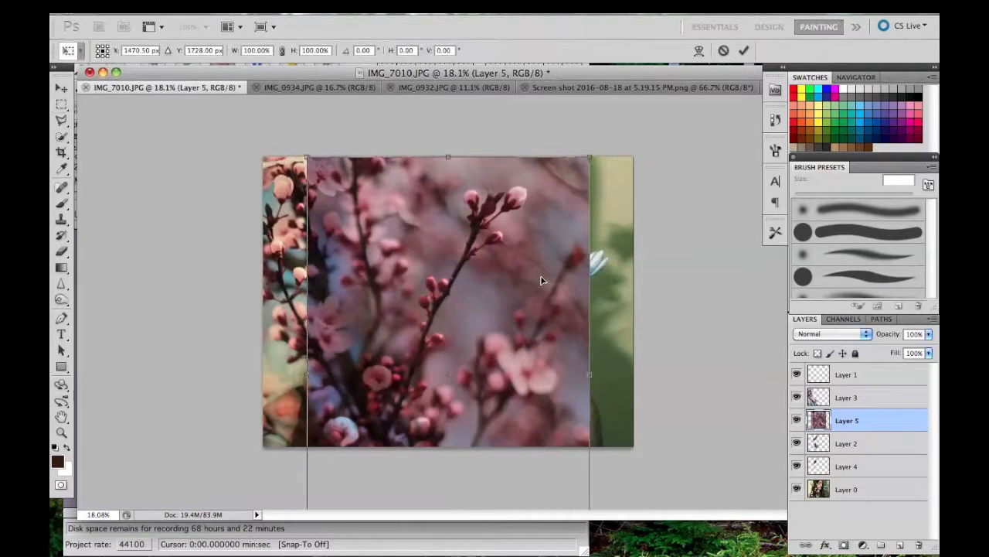
scroll(541, 277, "down", 5)
left_click_drag(502, 412, 470, 358)
left_click_drag(424, 321, 502, 317)
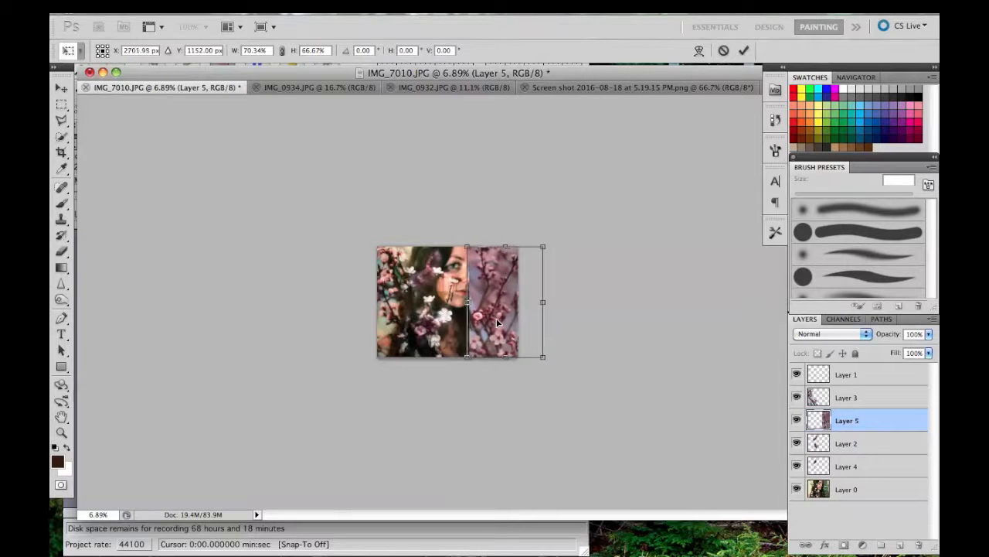
key("super+0")
scroll(497, 319, "up", 3)
scroll(496, 319, "down", 7)
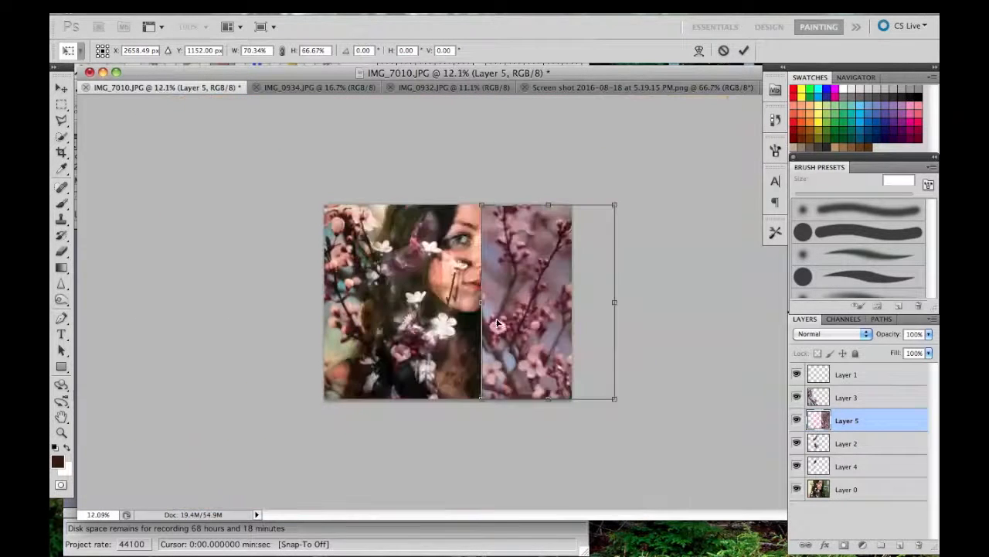
scroll(496, 320, "up", 2)
key("Return")
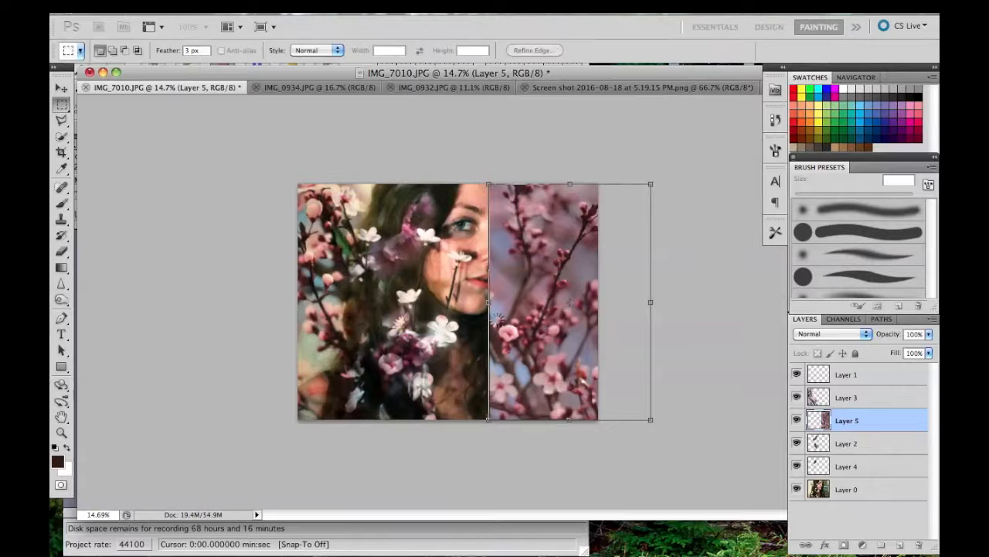
key("v")
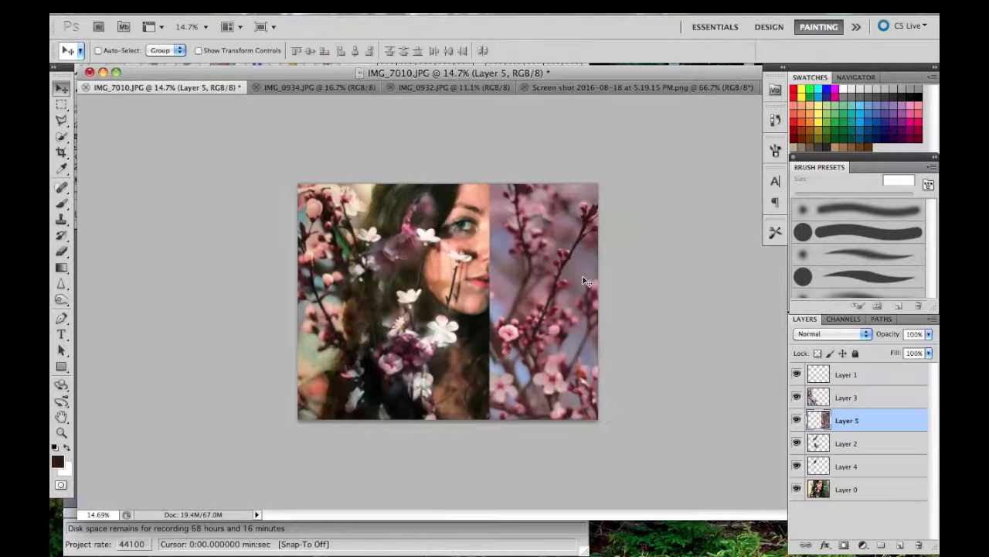
left_click_drag(577, 280, 574, 281)
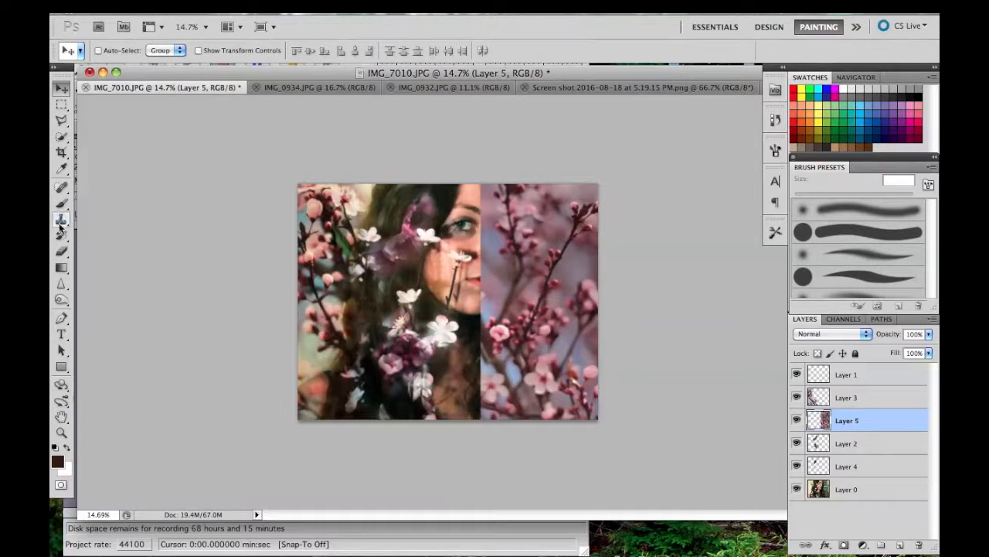
Erase Layer 5's hard inner edge where it covers the woman's face and hair, using a soft 329 px eraser
left_click(61, 251)
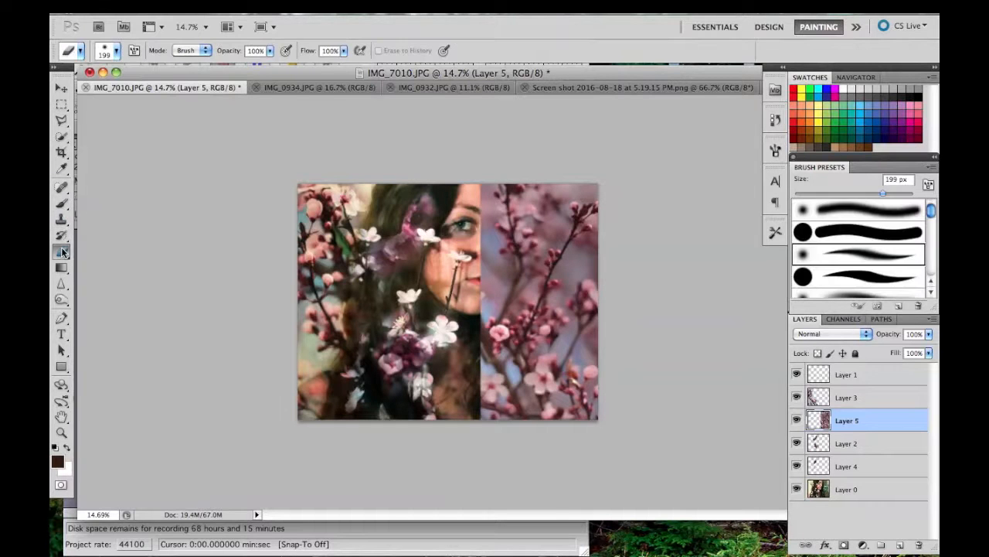
left_click(116, 53)
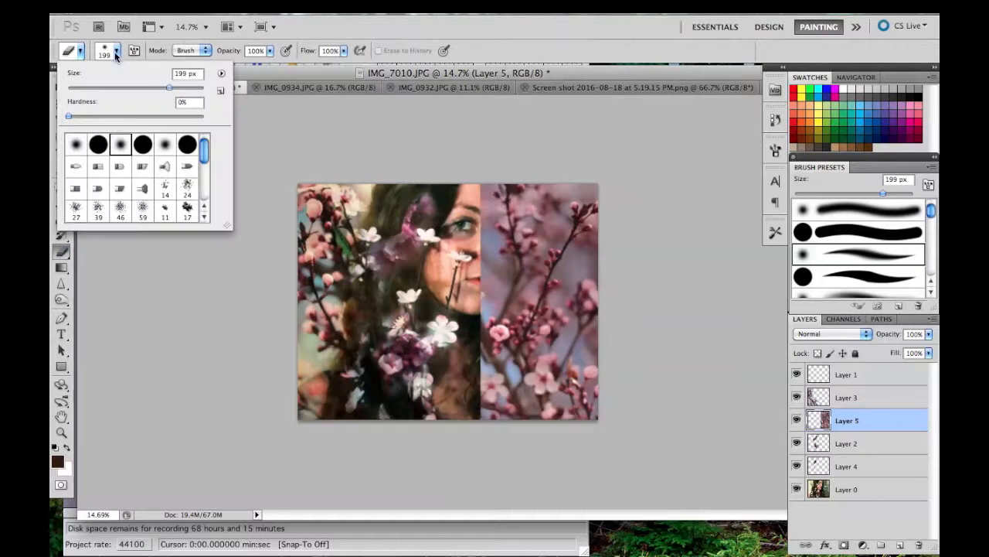
left_click(480, 193)
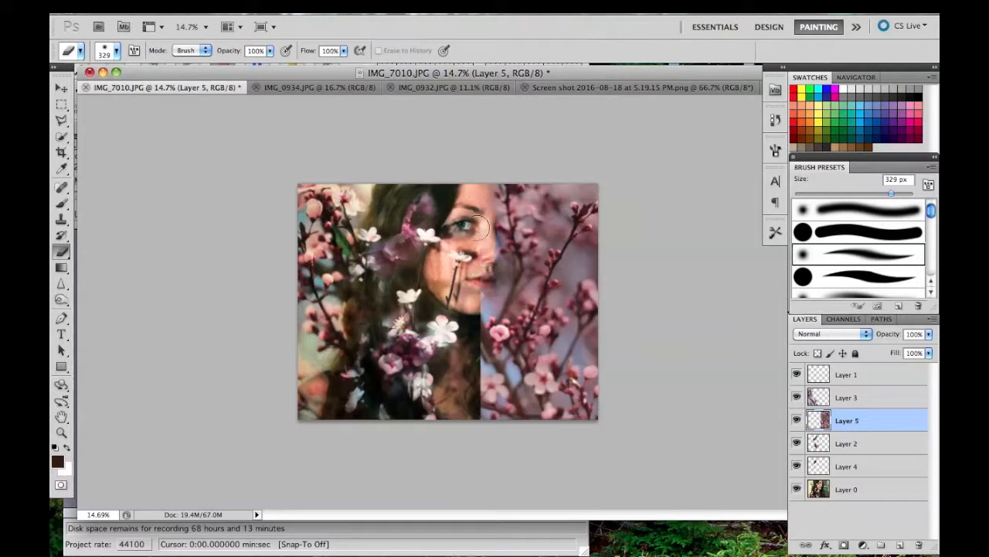
left_click_drag(477, 288, 487, 303)
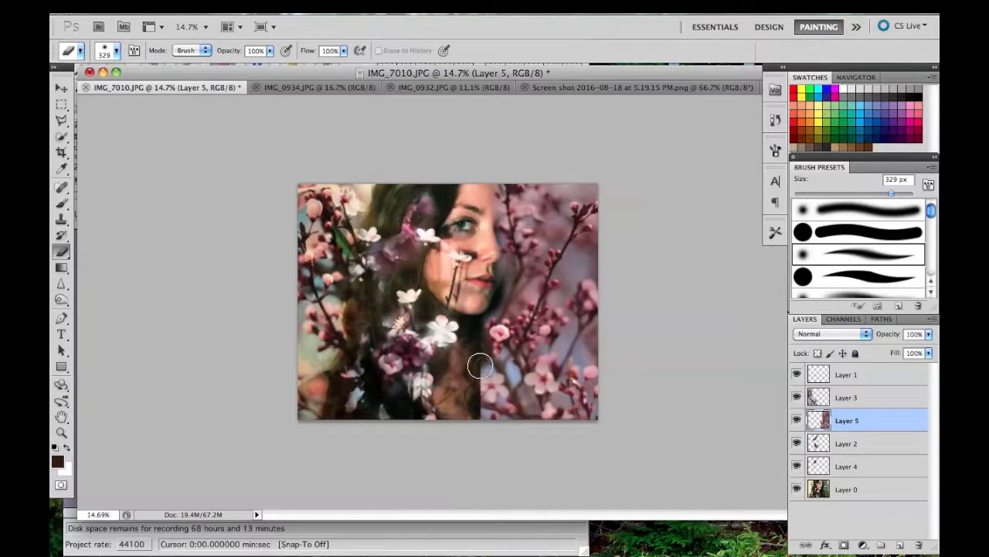
mouse_move(479, 366)
left_mouse_down()
mouse_move(497, 358)
mouse_move(471, 334)
left_mouse_up()
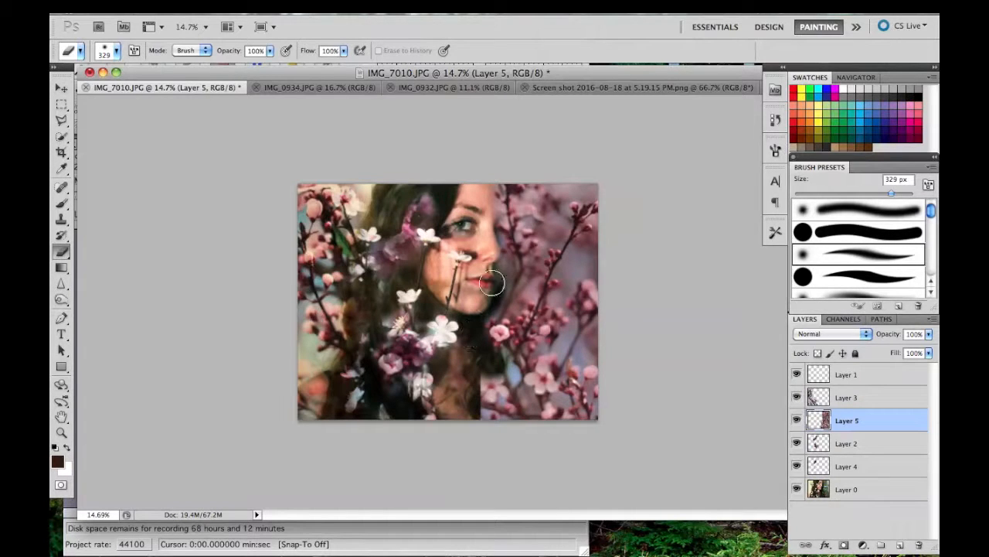
mouse_move(492, 255)
left_mouse_down()
mouse_move(503, 232)
mouse_move(497, 207)
left_mouse_up()
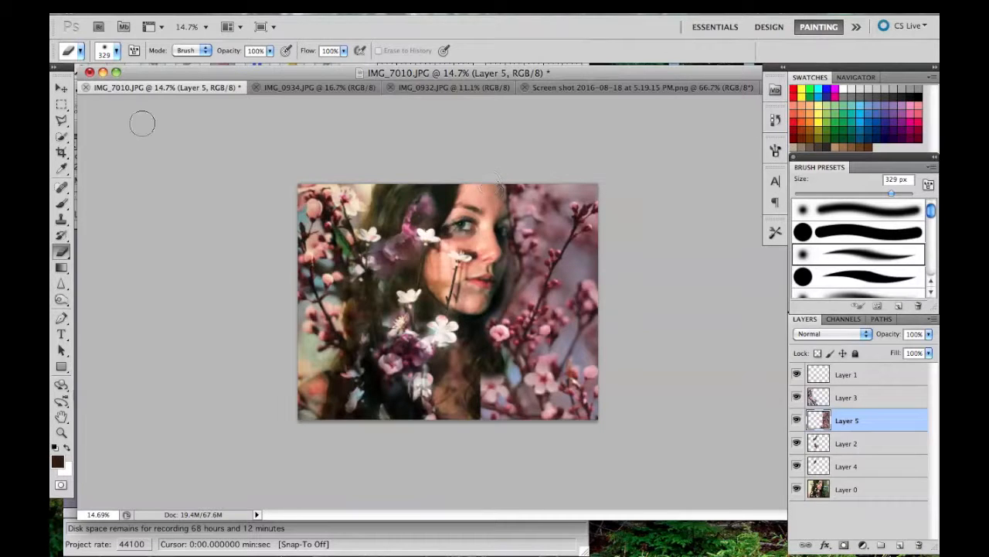
left_click(61, 88)
left_click_drag(548, 300, 558, 299)
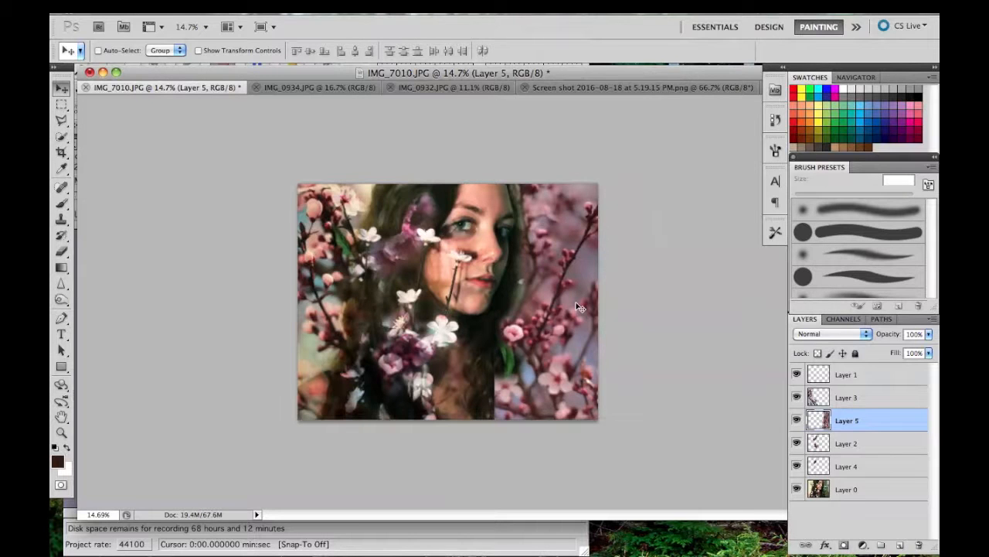
scroll(579, 306, "up", 3)
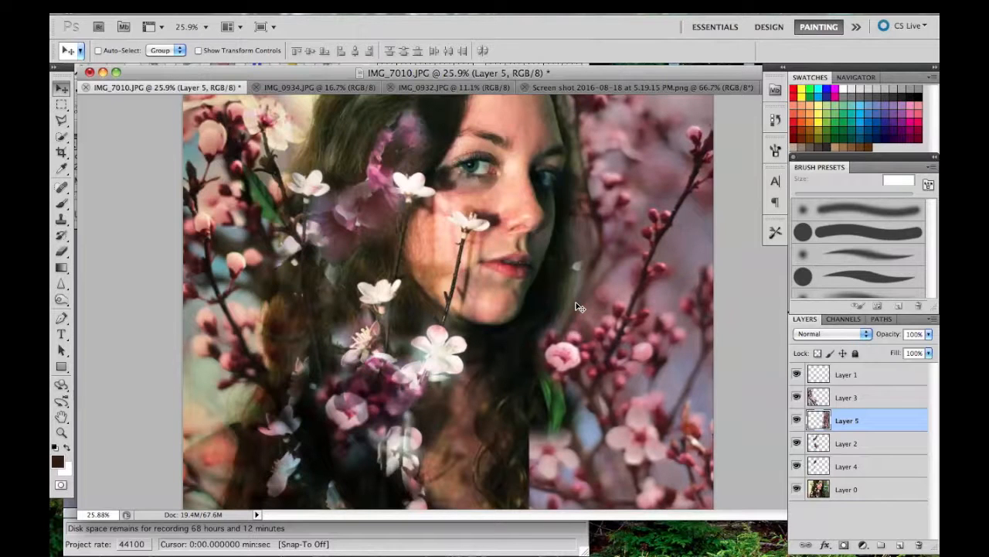
key("super+alt+z")
key("super+alt+z")
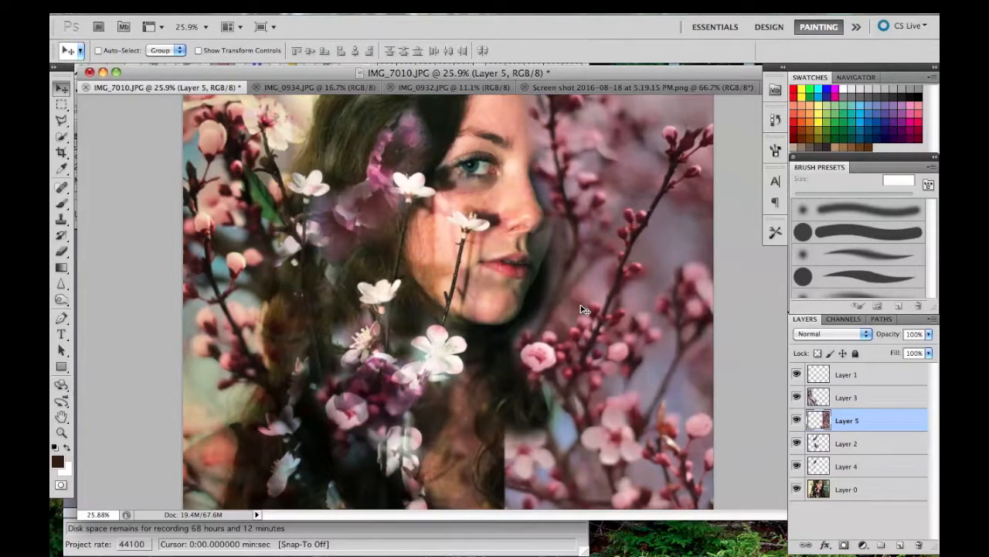
Rotate Layer 5 by 3.54°, scale it to 104.21% width and 102.55% height, and shift it away from the face
scroll(581, 306, "down", 3)
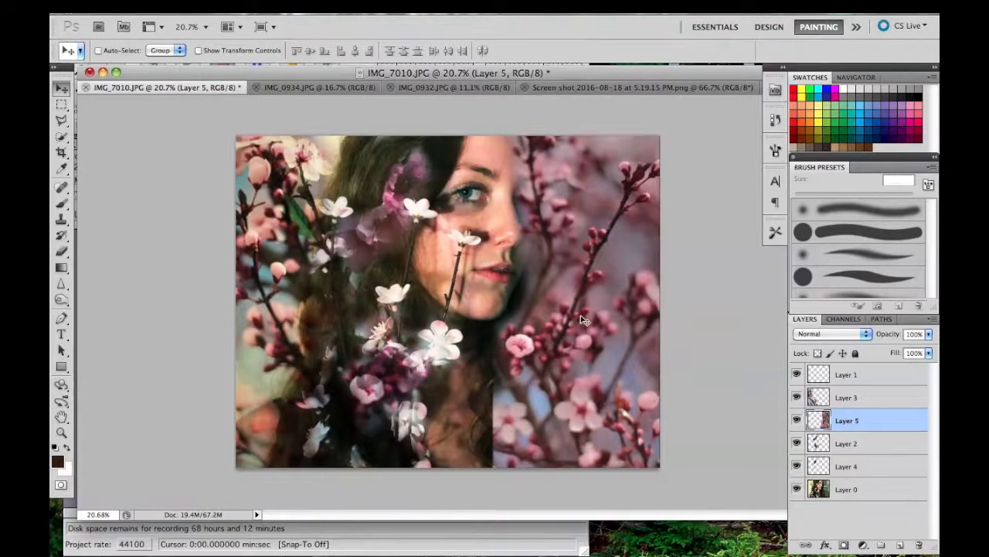
key("super+t")
left_click_drag(733, 473, 701, 446)
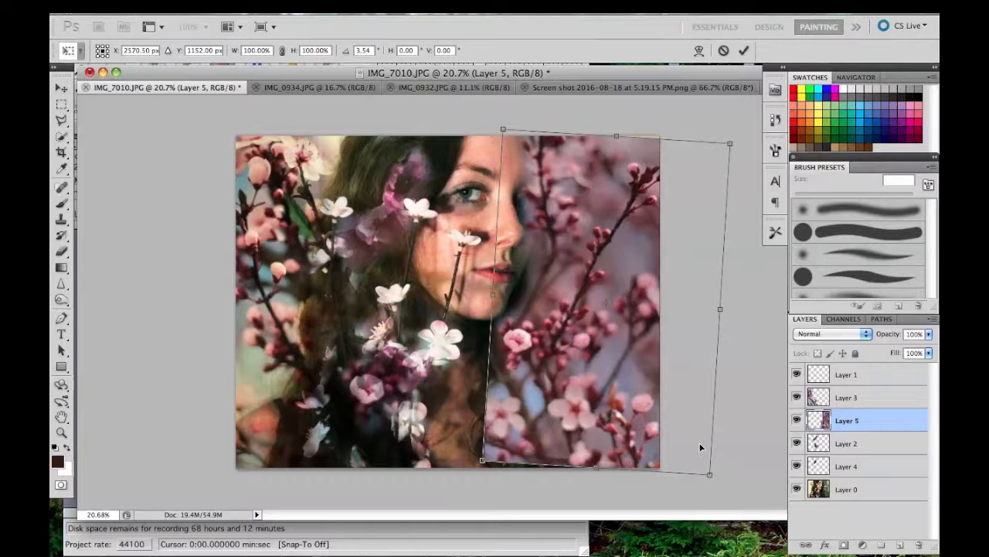
left_click_drag(710, 473, 719, 483)
left_click_drag(581, 321, 600, 320)
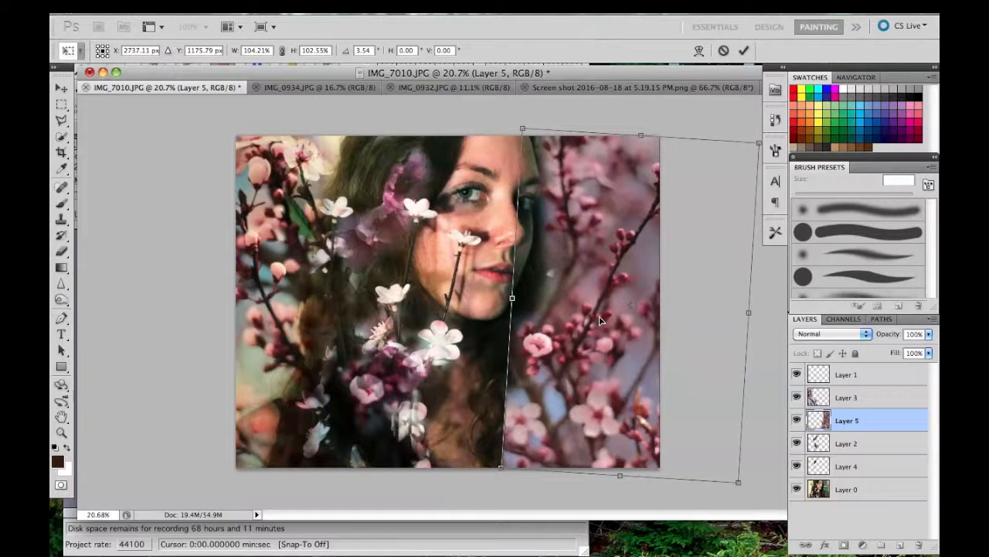
key("Return")
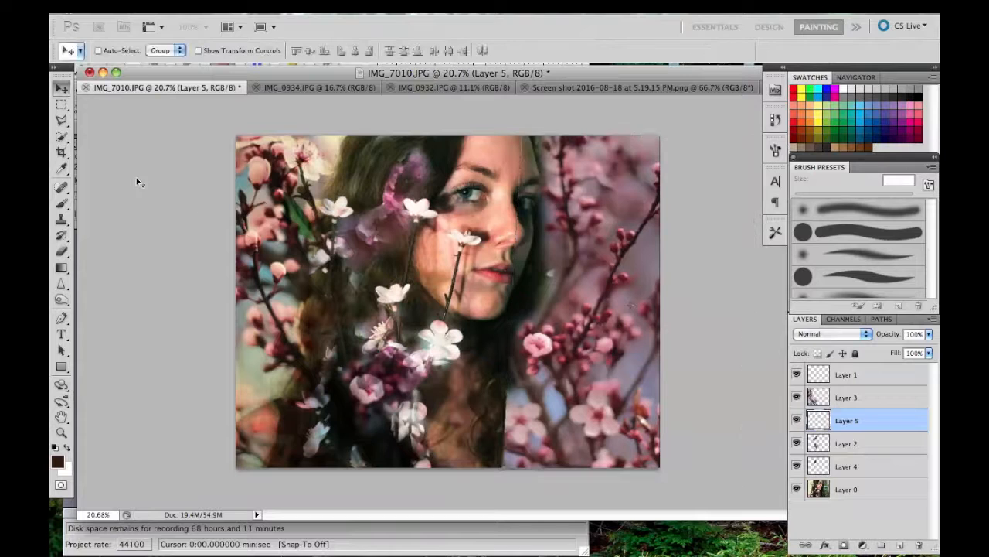
Erase Layer 5 along the far side of the woman's face and hair with the 329 px eraser
left_click(65, 202)
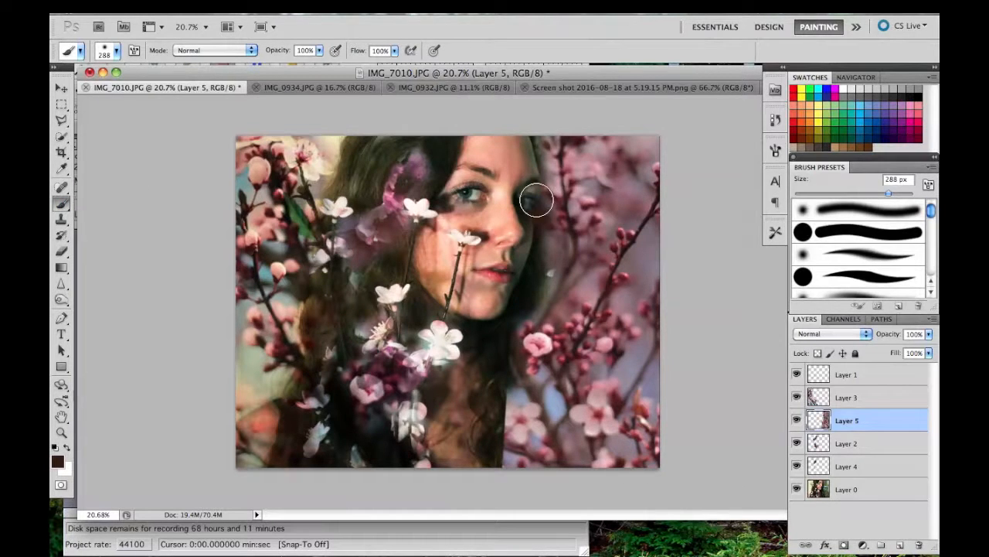
left_click(64, 252)
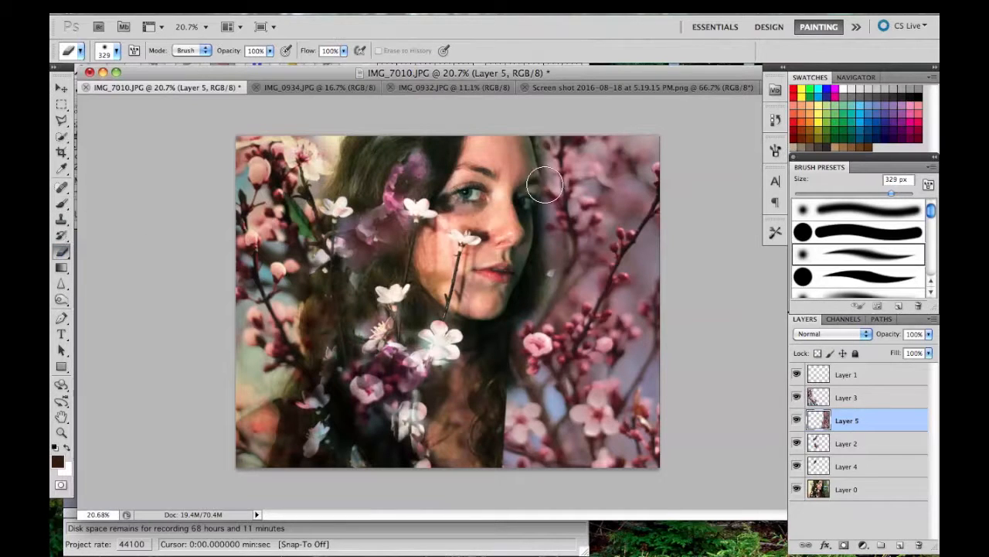
mouse_move(527, 147)
left_mouse_down()
mouse_move(547, 281)
mouse_move(505, 336)
left_mouse_up()
mouse_move(558, 278)
left_mouse_down()
mouse_move(563, 239)
mouse_move(579, 265)
mouse_move(532, 371)
mouse_move(558, 303)
left_mouse_up()
left_click_drag(581, 250, 593, 255)
mouse_move(528, 363)
left_mouse_down()
mouse_move(503, 427)
mouse_move(518, 477)
mouse_move(518, 424)
mouse_move(542, 397)
left_mouse_up()
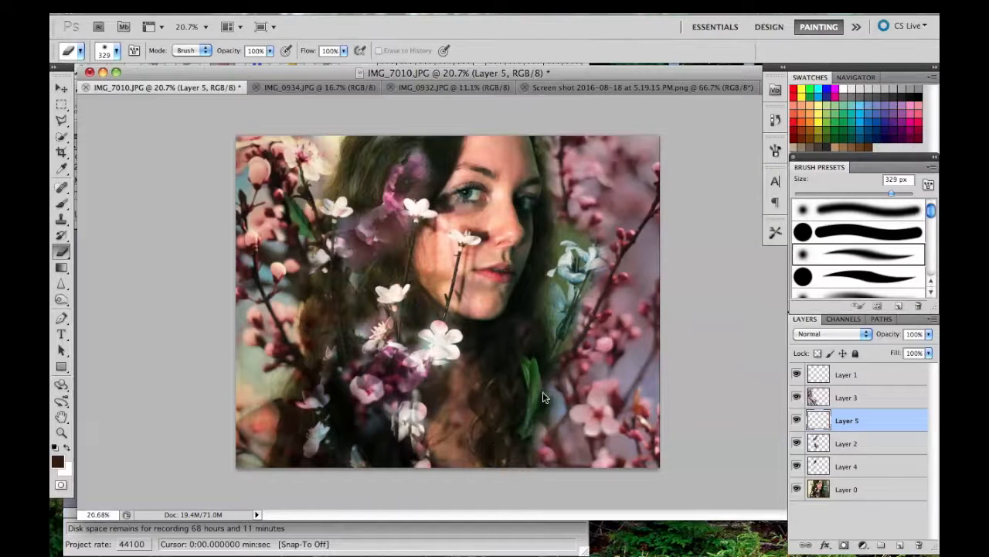
key("super+z")
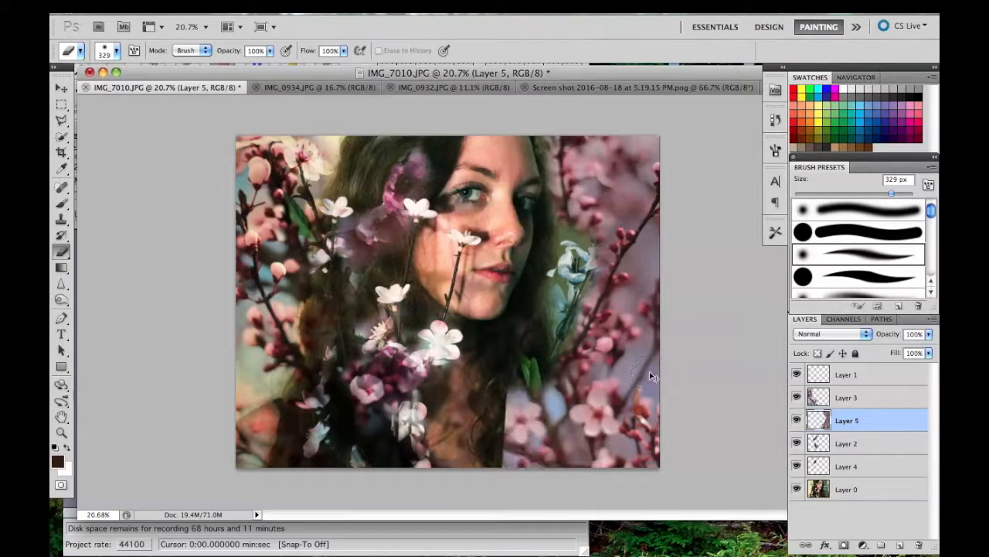
key("super+alt+z")
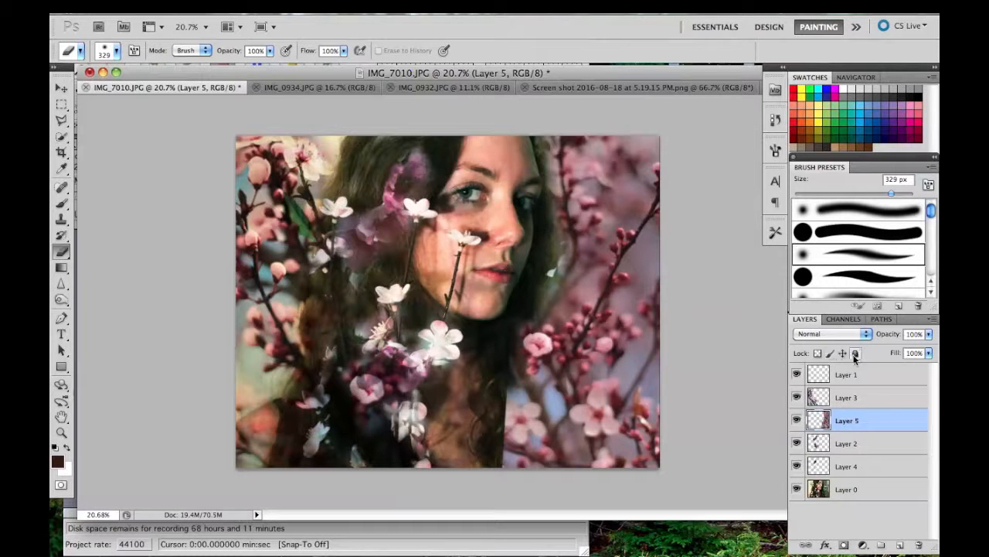
Set Layer 5's blending mode to Overlay and erase its parts covering the lower blue flowers and green leaves beside the hair
left_click(837, 333)
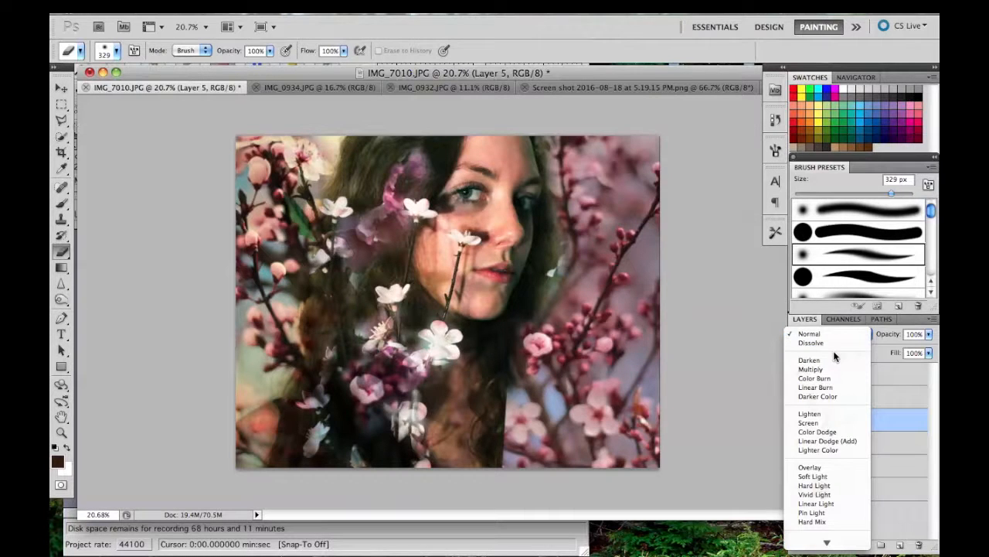
left_click(879, 352)
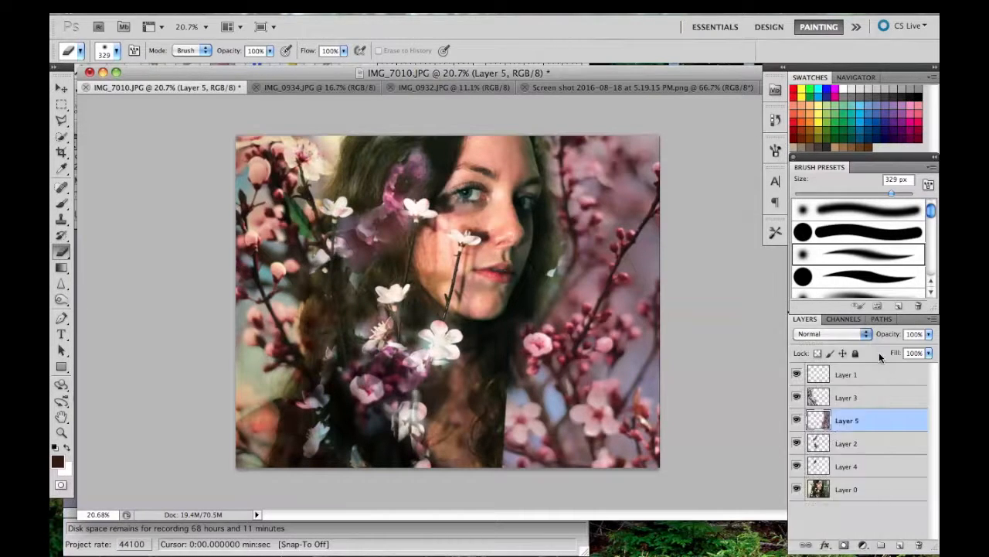
left_click(833, 333)
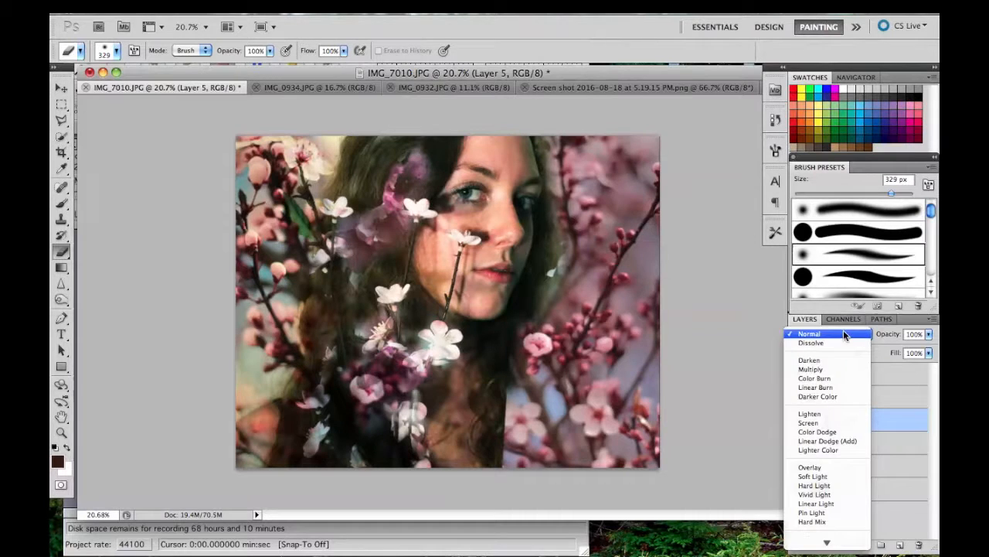
left_click(821, 369)
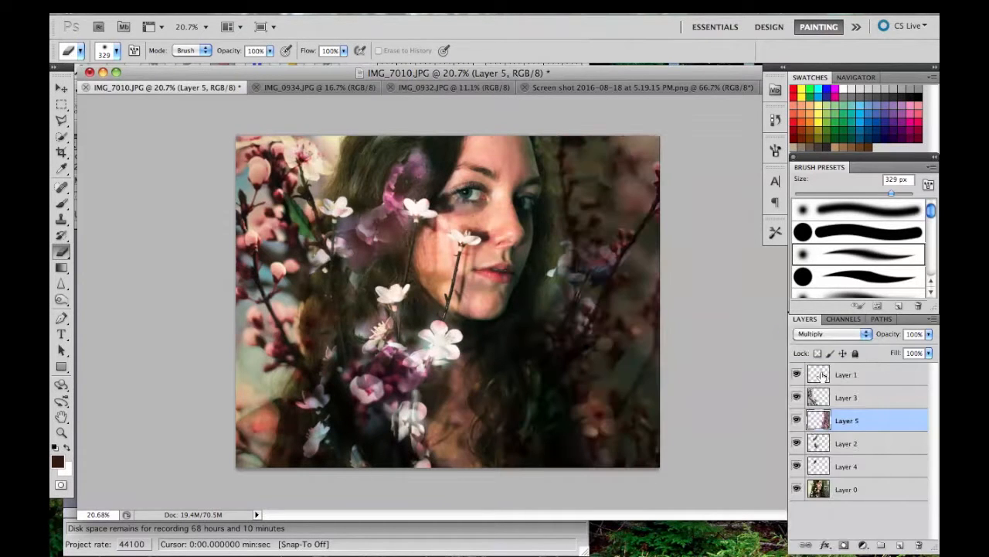
left_click(831, 333)
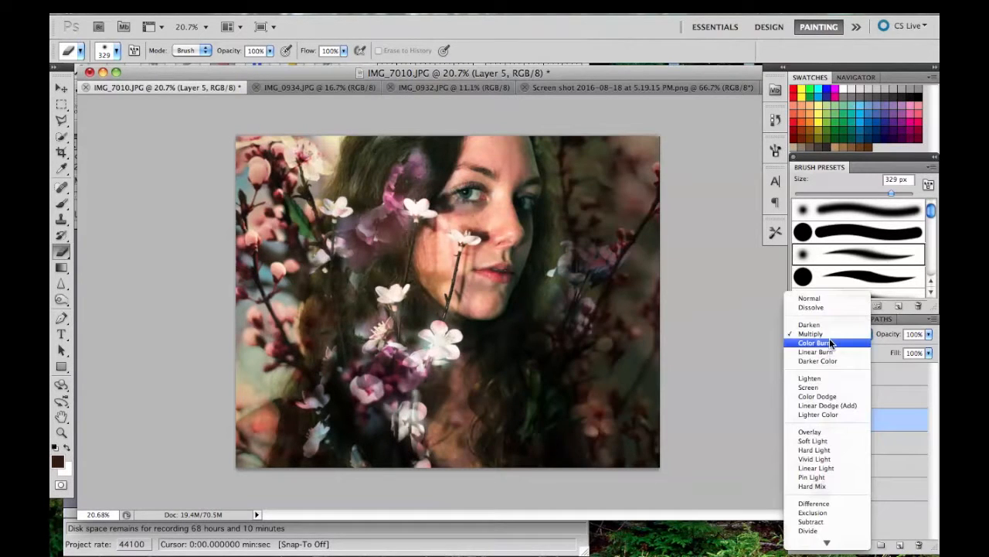
left_click(825, 431)
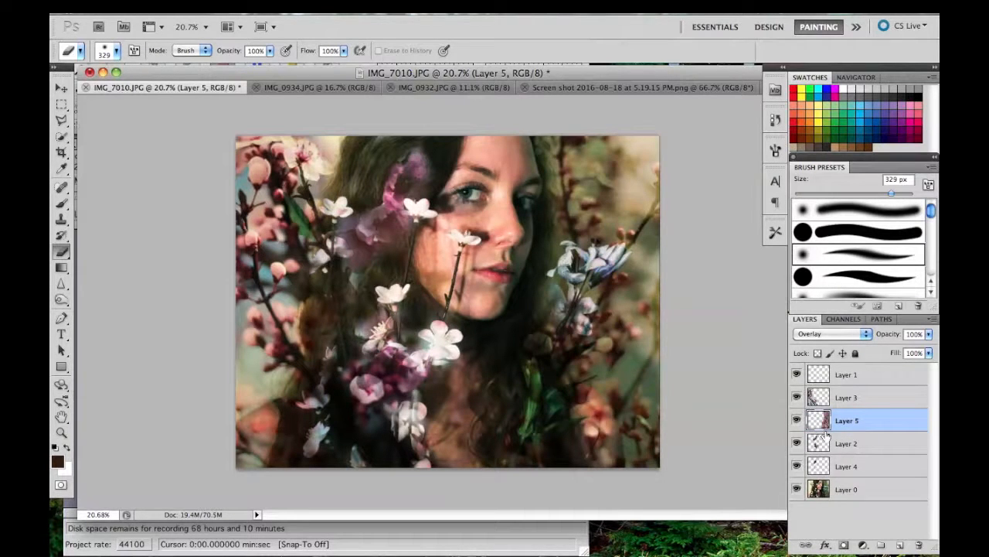
mouse_move(575, 313)
left_mouse_down()
mouse_move(577, 292)
mouse_move(520, 457)
mouse_move(565, 320)
mouse_move(595, 271)
mouse_move(571, 319)
left_mouse_up()
left_click_drag(573, 386, 559, 401)
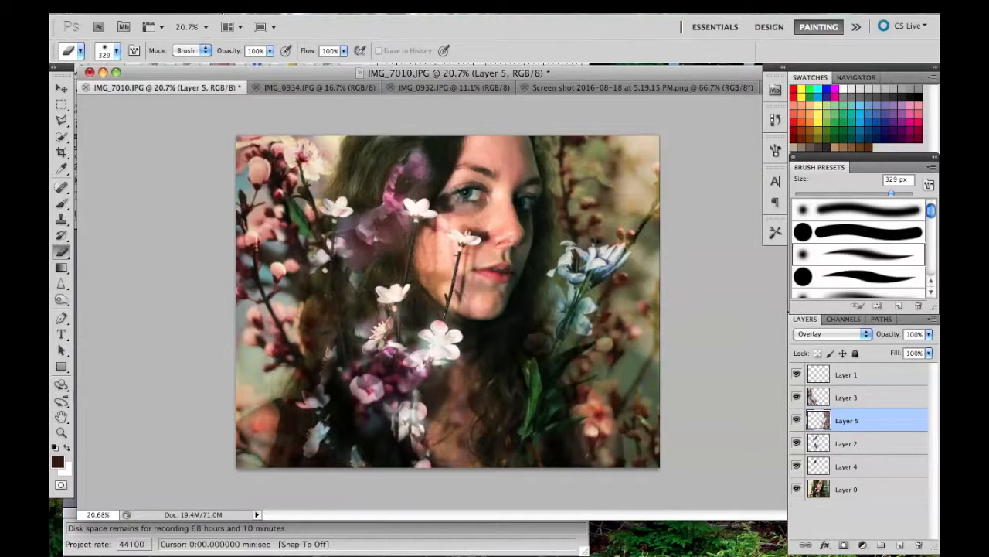
Start a Curves adjustment on Layer 5 and lower the Red channel's midtones to output 73 at input 142
left_click(224, 14)
mouse_move(255, 51)
left_click(397, 73)
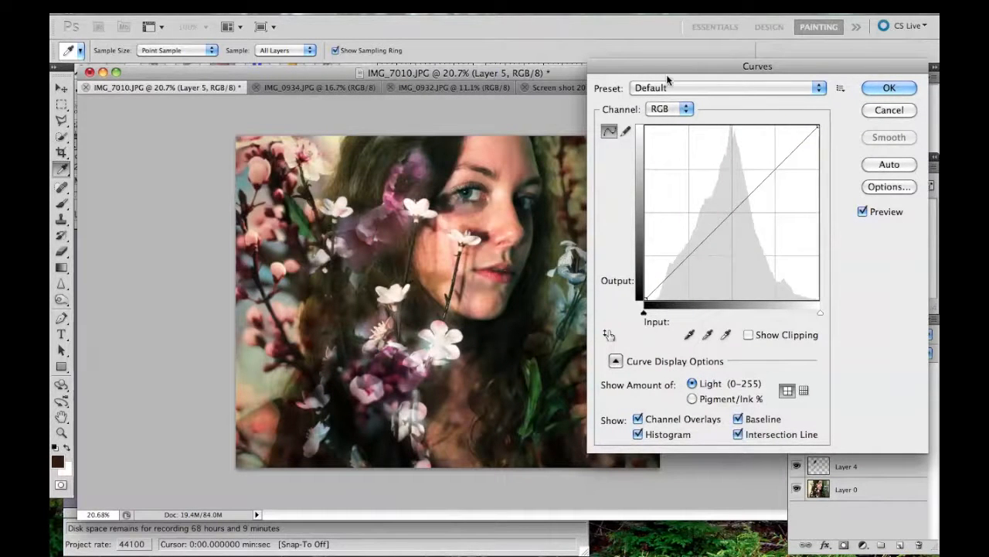
left_click_drag(666, 68, 741, 68)
left_click(744, 109)
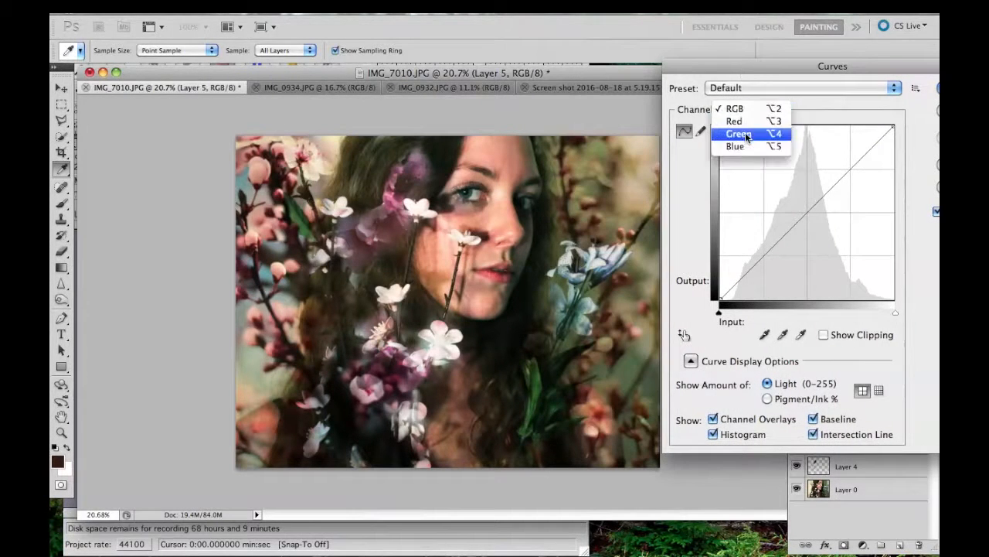
left_click(740, 134)
left_click(744, 108)
left_click(739, 95)
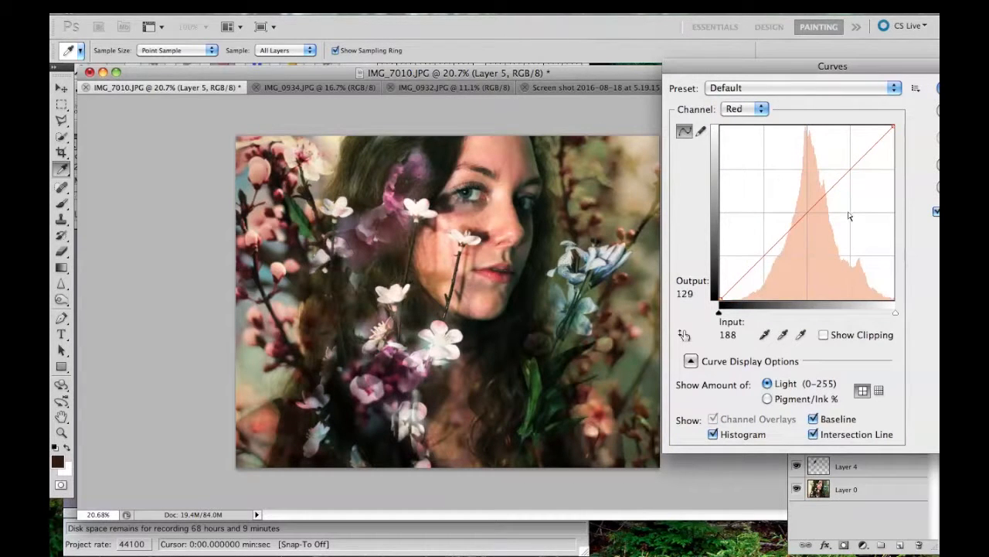
left_click_drag(828, 208, 817, 256)
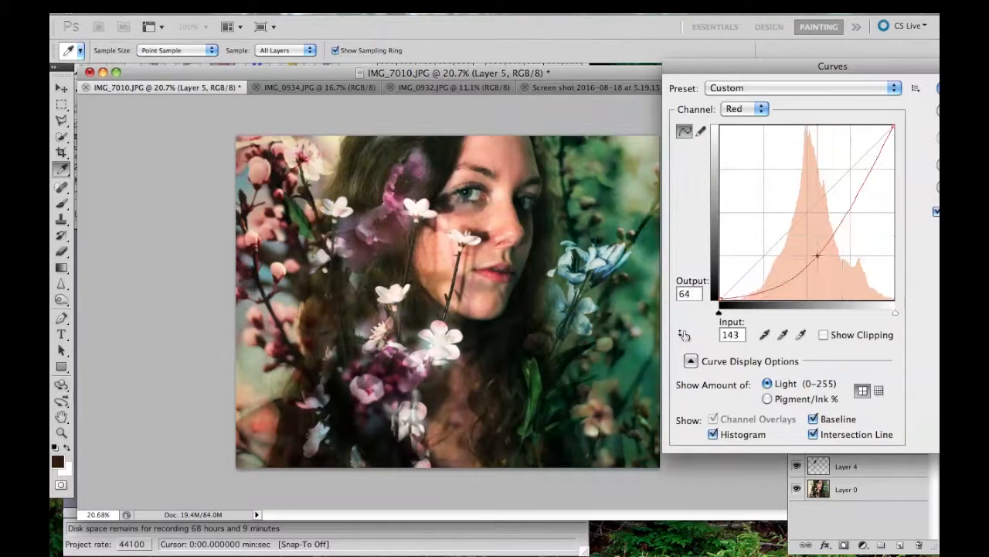
left_click_drag(816, 255, 817, 249)
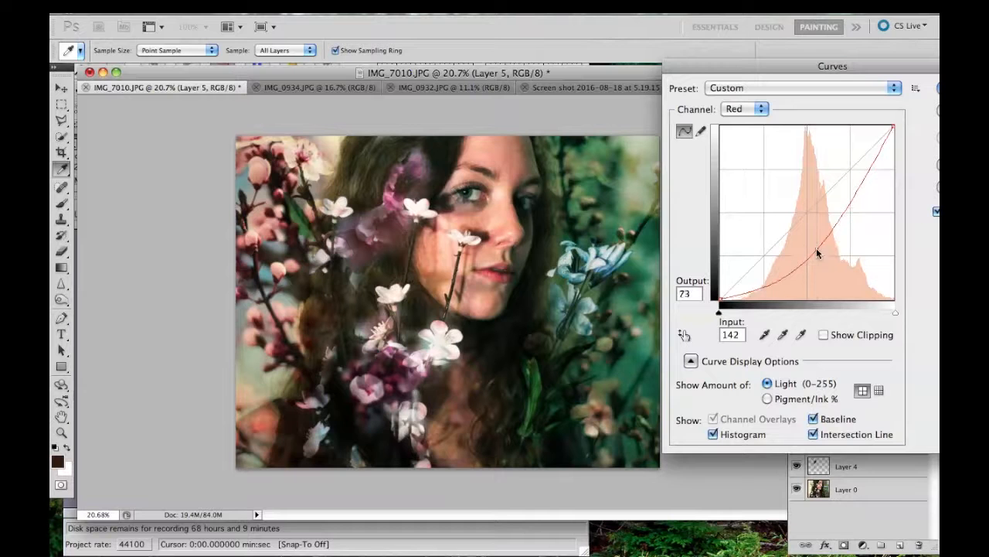
Add a highlight point to the Red curve at input 196, output 187, and apply the Curves adjustment
left_click(859, 173)
left_click_drag(859, 172, 852, 171)
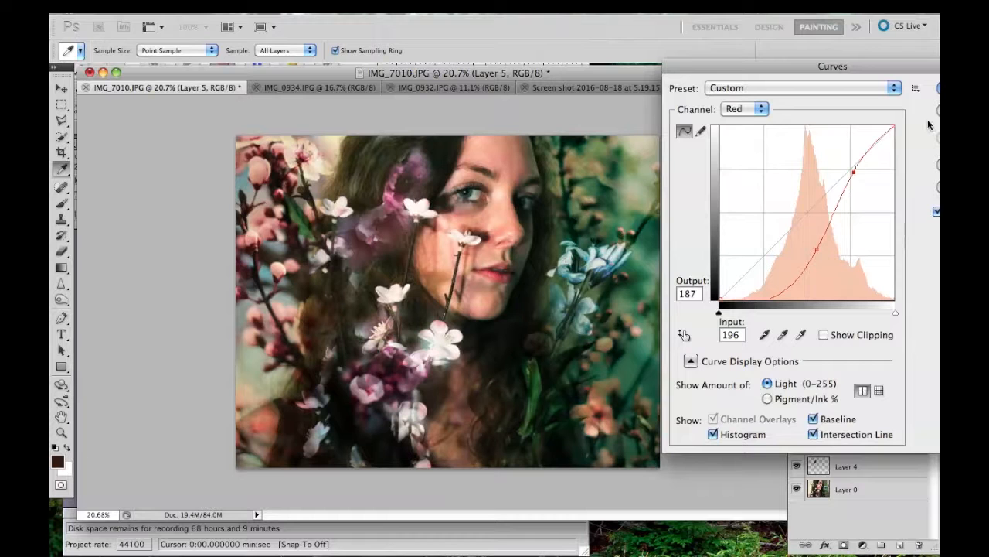
left_click_drag(918, 71, 840, 68)
left_click(889, 85)
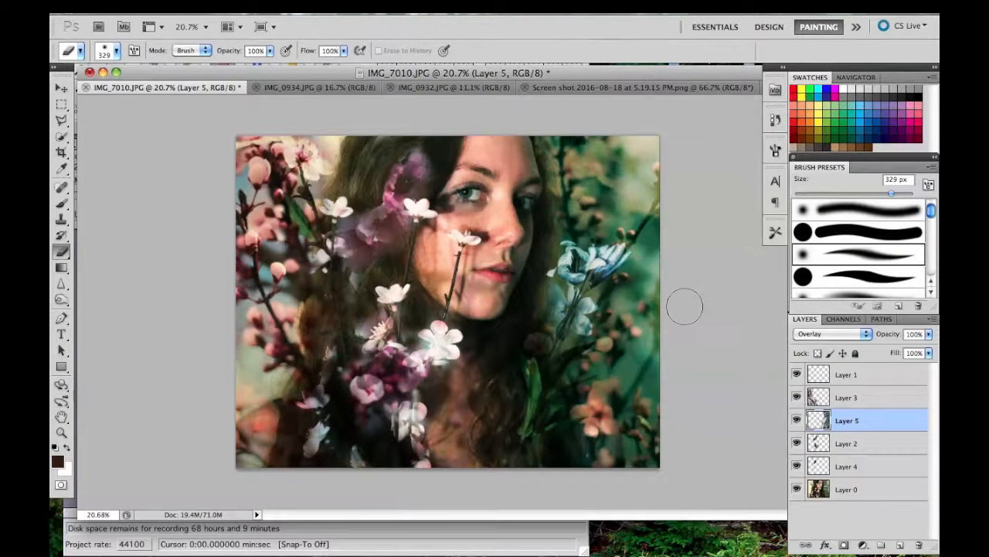
key("super+minus")
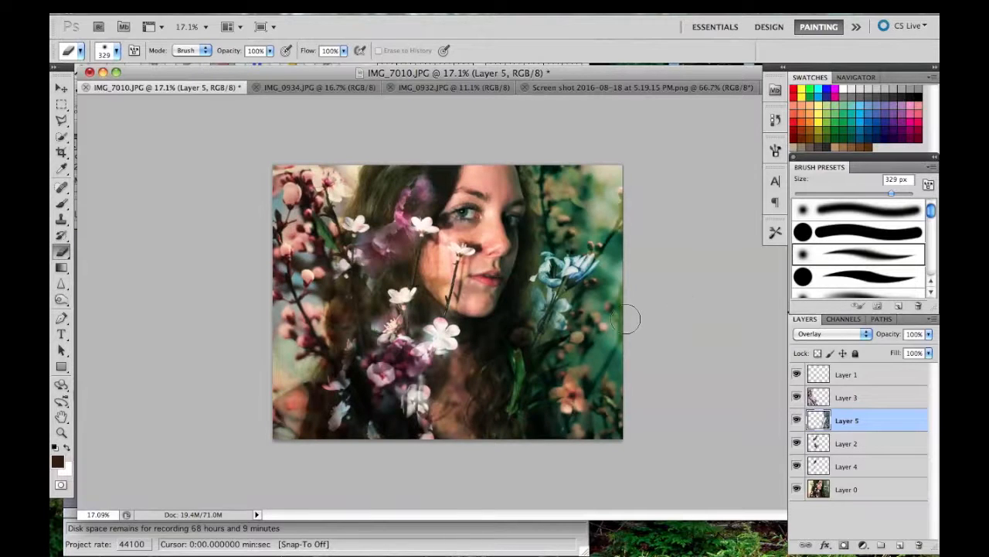
scroll(626, 319, "down", 1)
scroll(627, 327, "down", 10)
scroll(626, 329, "up", 8)
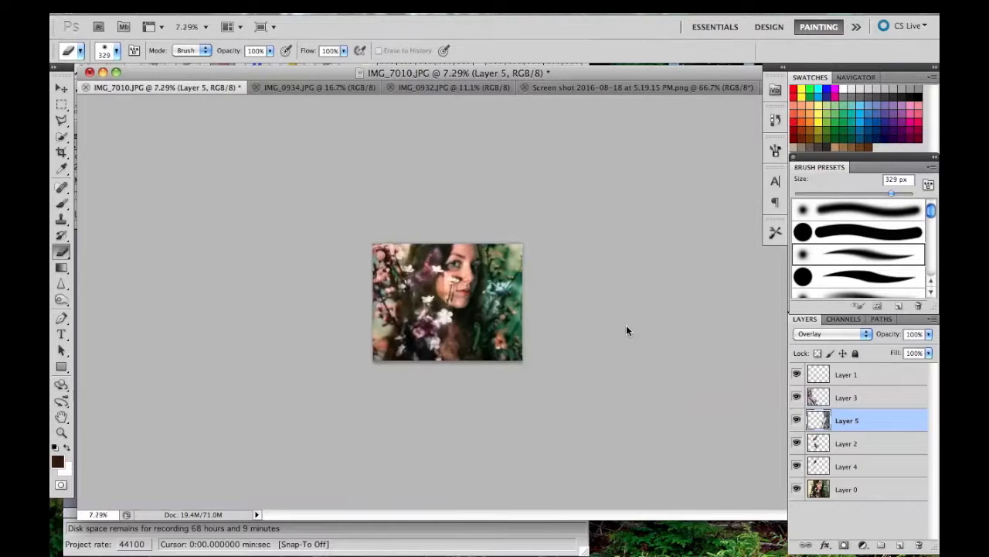
scroll(627, 327, "up", 3)
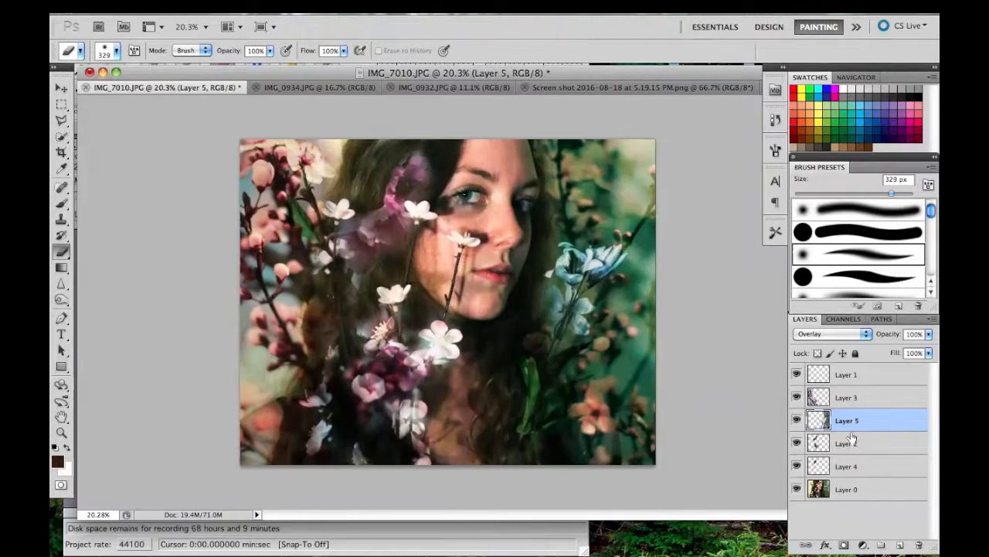
Start a Curves adjustment on Layer 3, gently brightening the RGB highlights and setting a shadow point at input 63, output 73
left_click(850, 399)
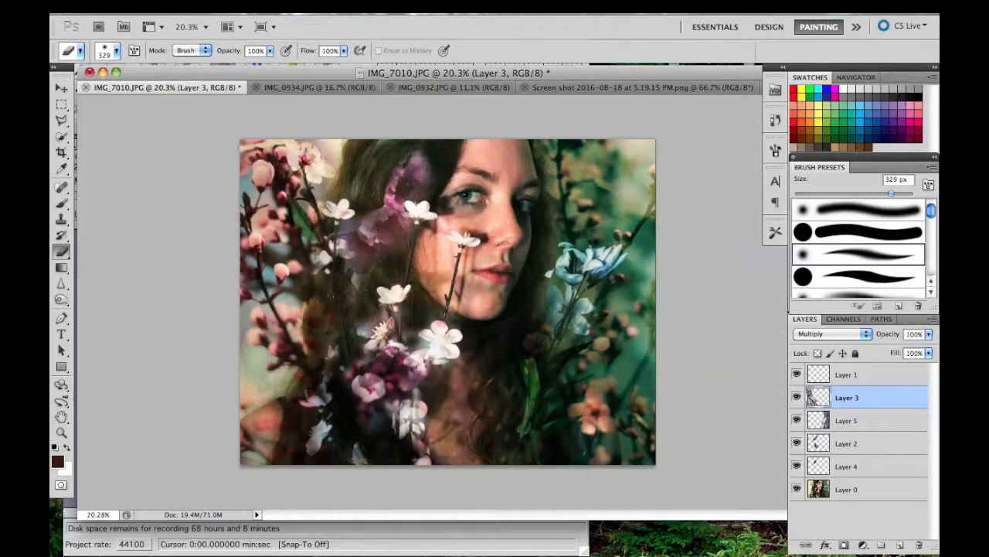
left_click(225, 6)
mouse_move(265, 49)
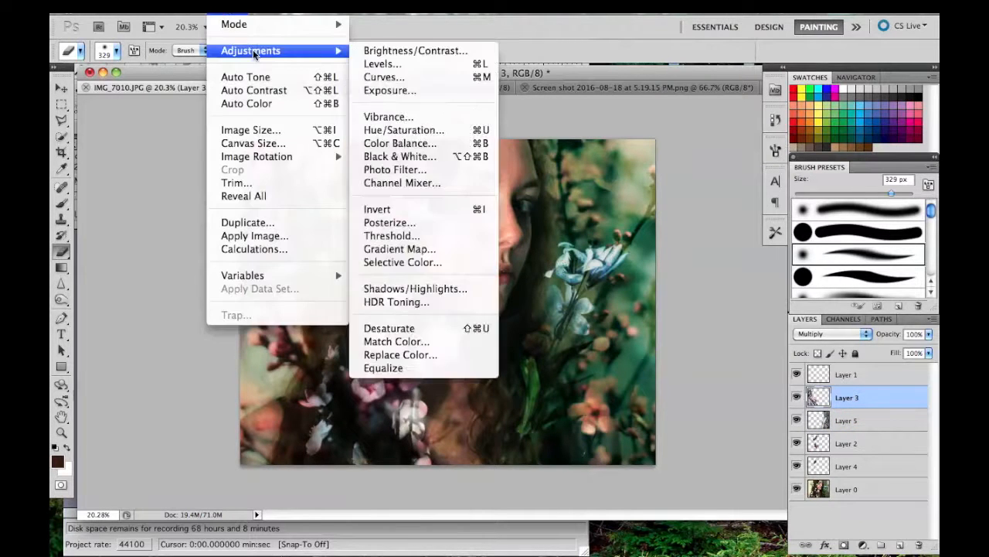
left_click(367, 74)
left_click_drag(791, 160, 761, 137)
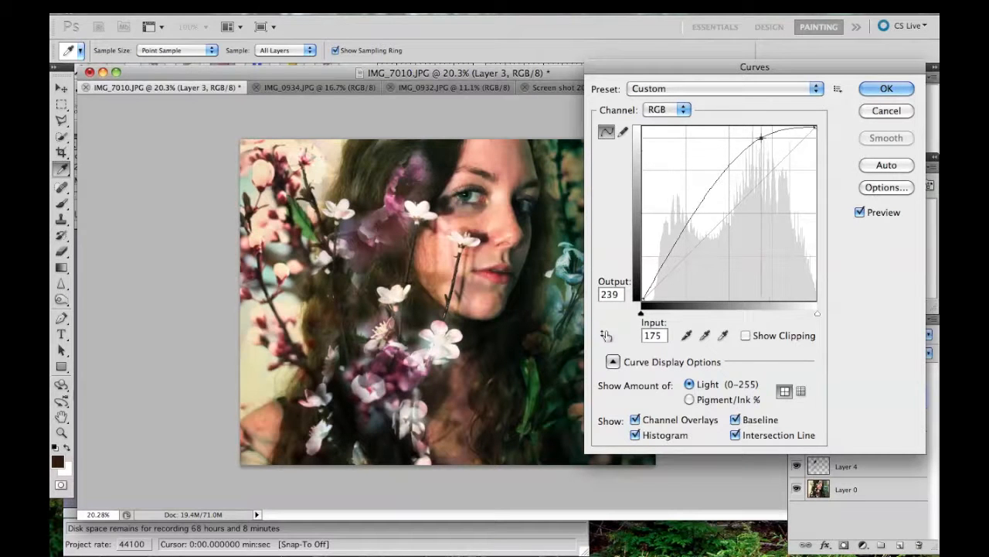
left_click_drag(729, 66, 777, 65)
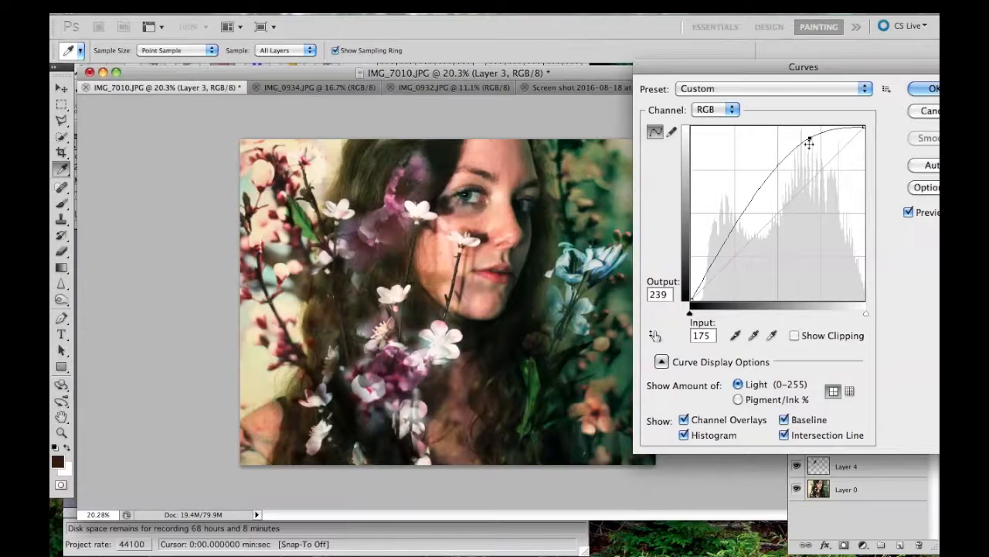
left_click_drag(810, 142, 842, 135)
left_click_drag(783, 177, 734, 249)
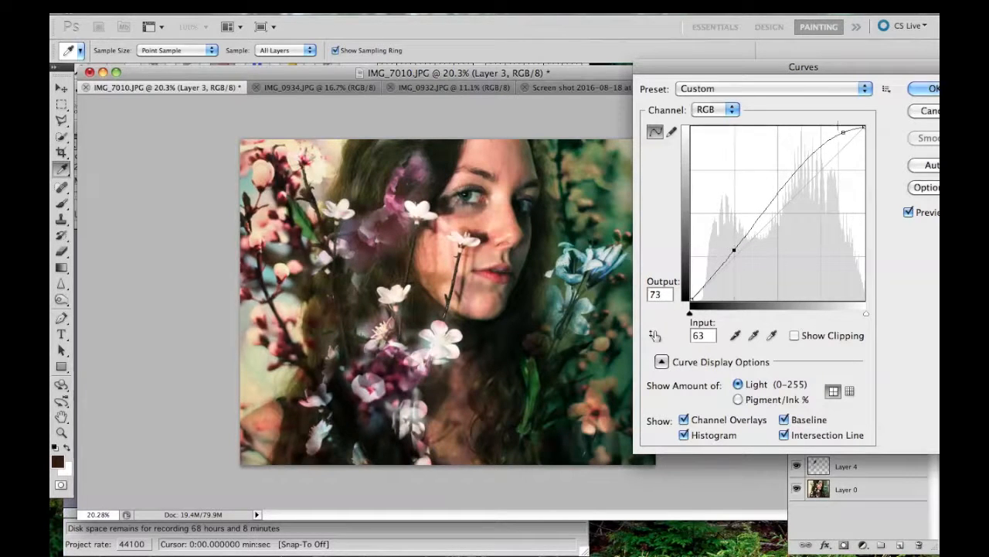
Lower Layer 3's Green curve to output 102 at input 117, pull down its highlights, and apply the Curves adjustment
left_click(725, 110)
left_click(729, 135)
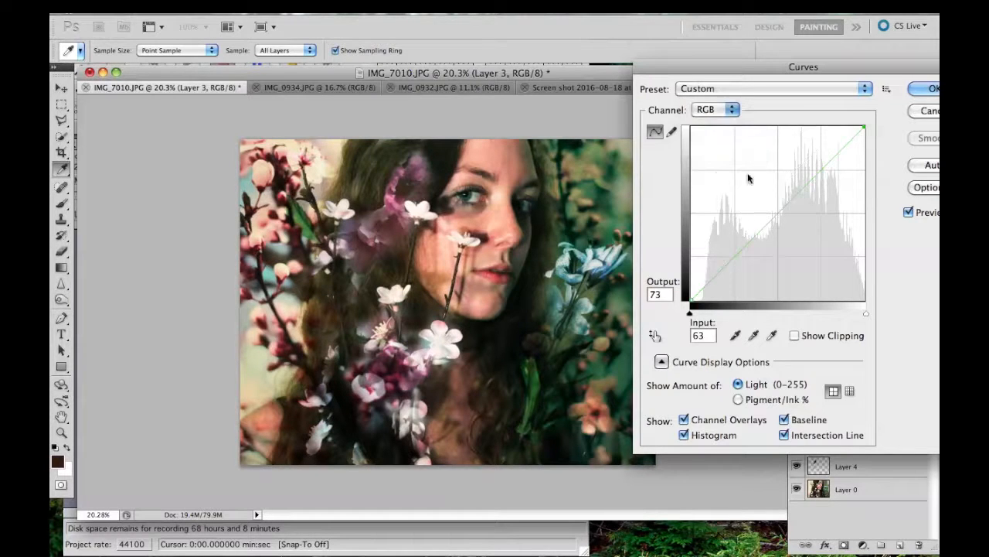
left_click_drag(797, 209, 772, 225)
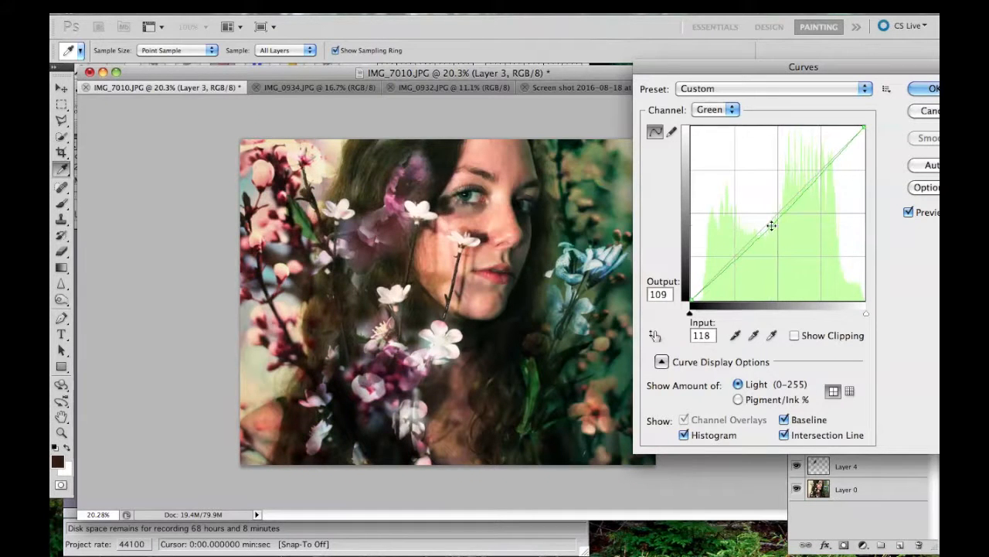
mouse_move(835, 159)
left_mouse_down()
mouse_move(831, 144)
mouse_move(851, 159)
left_mouse_up()
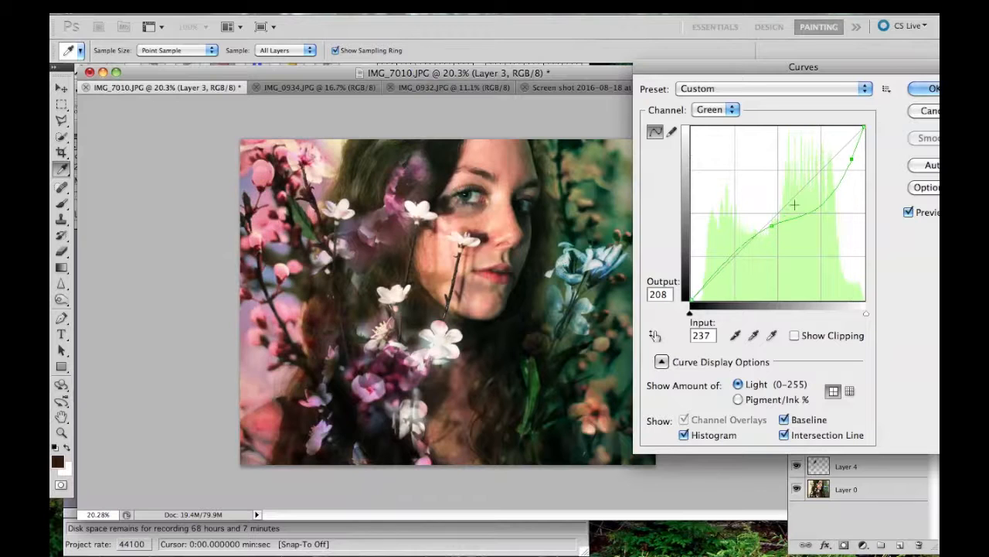
left_click_drag(773, 224, 771, 230)
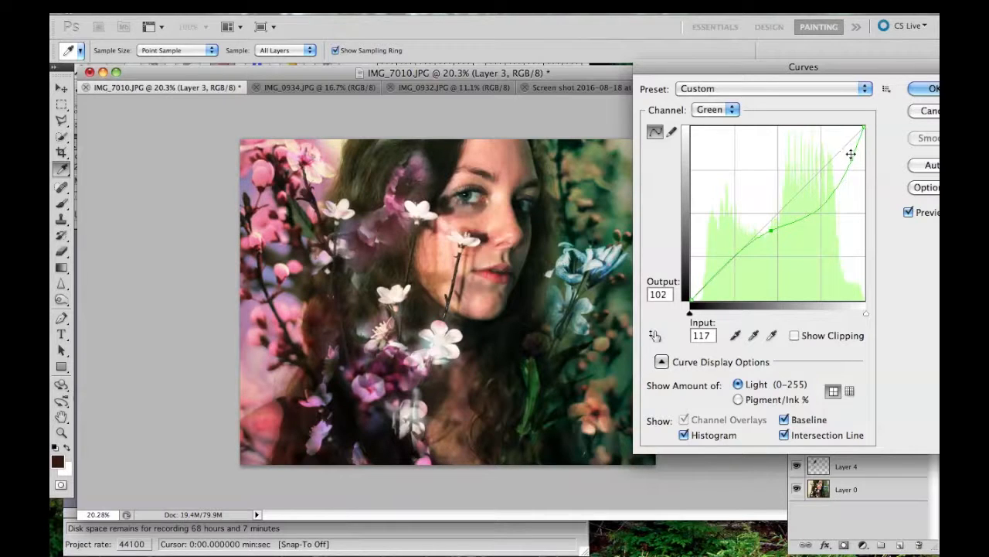
left_click_drag(850, 158, 852, 152)
left_click(924, 90)
key("b")
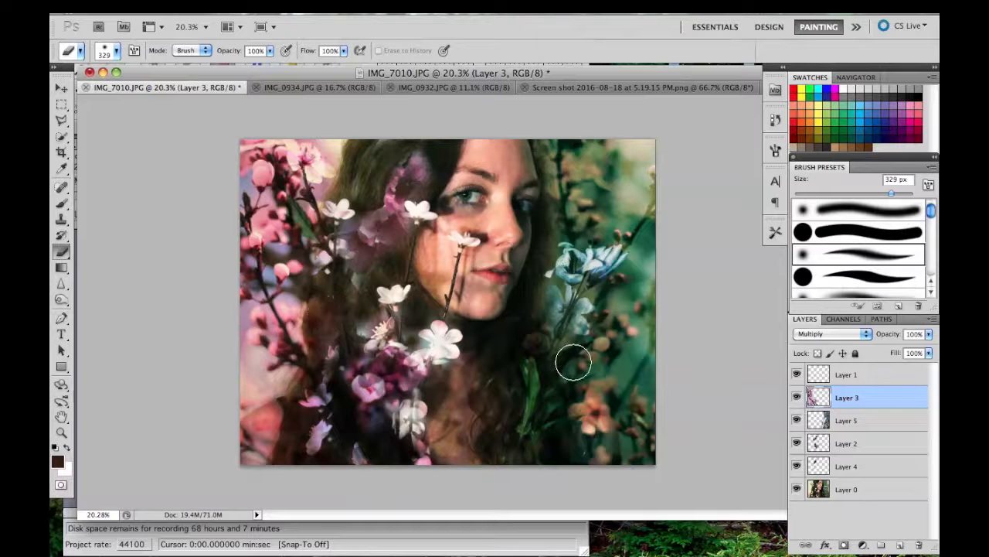
Start a Curves adjustment on Layer 2 and raise the Green channel's midtones to output 210 at input 140
scroll(574, 362, "down", 8)
scroll(574, 362, "up", 6)
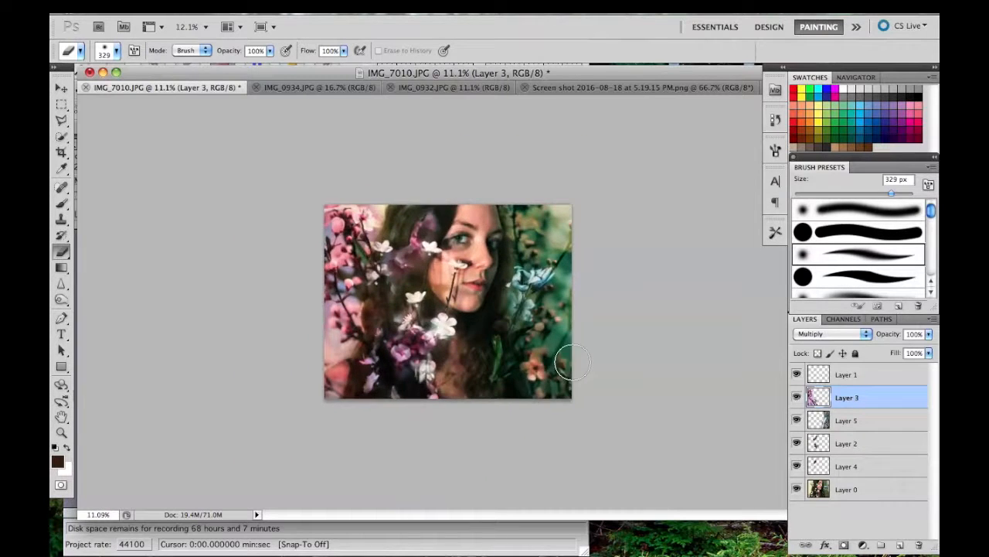
scroll(572, 364, "up", 3)
left_click(835, 490)
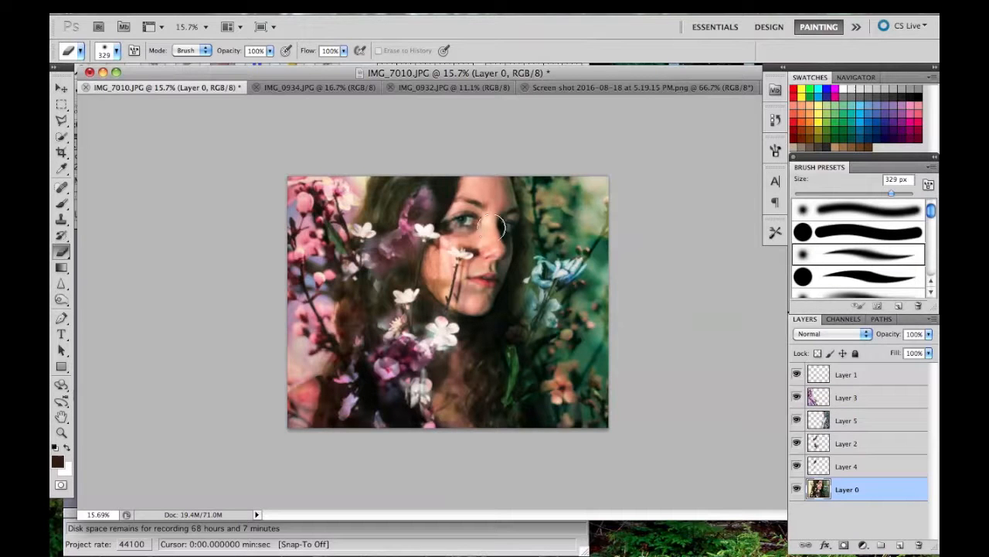
left_click(849, 443)
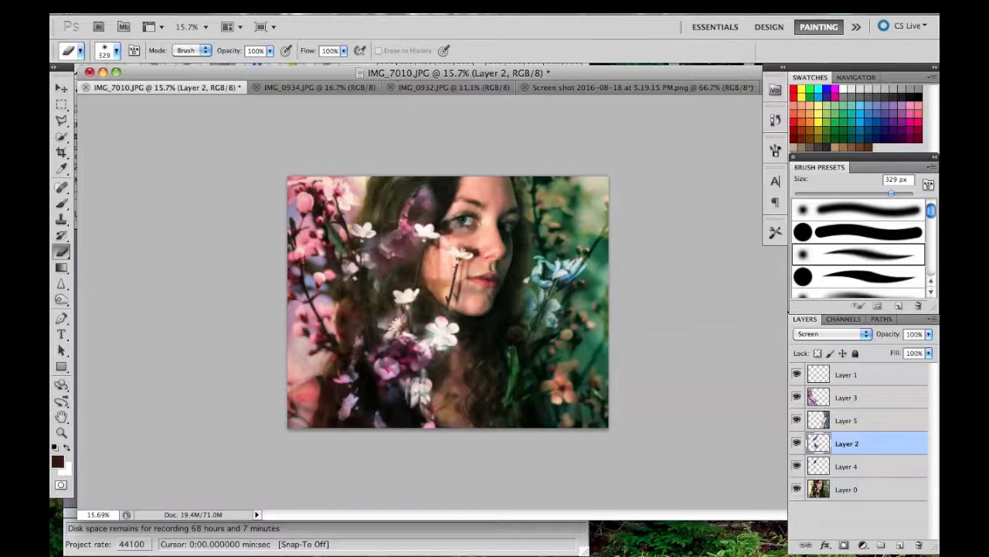
left_click(226, 14)
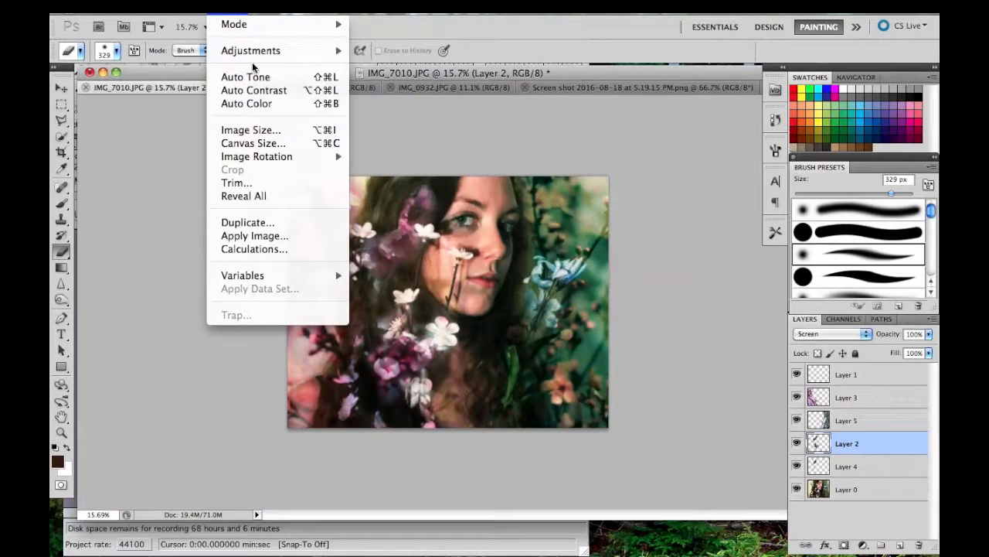
mouse_move(252, 52)
left_click(385, 78)
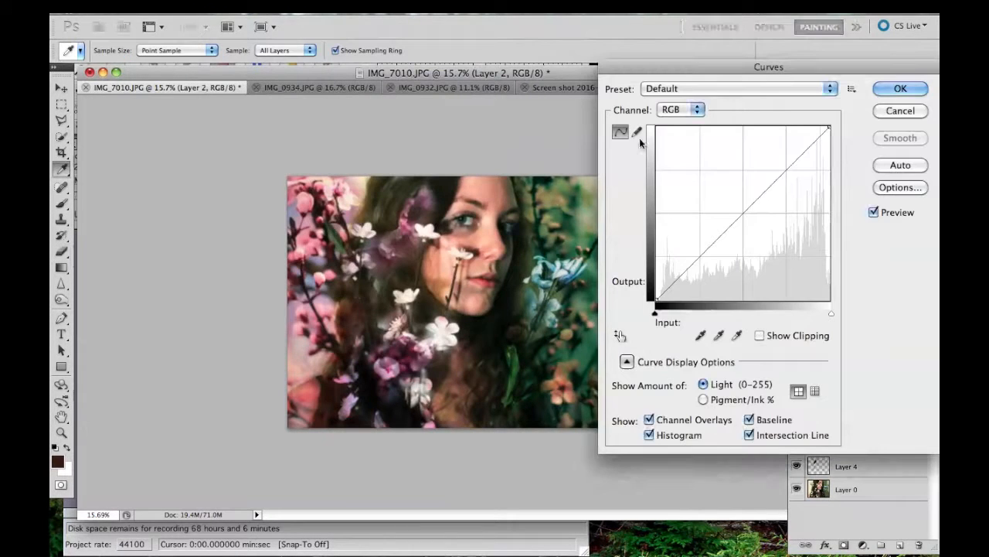
left_click(666, 109)
left_click(674, 136)
left_click_drag(743, 213, 751, 157)
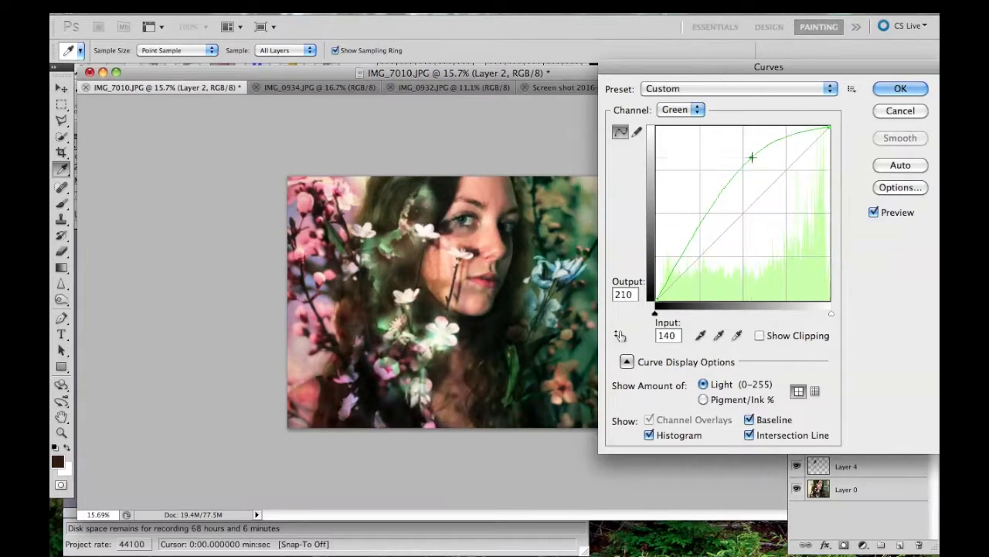
Shape Layer 2's Red curve into an S with lowered shadows and highlights at input 212, output 236, and apply the adjustment
left_click(669, 112)
left_click(678, 99)
left_click(765, 222)
left_click_drag(766, 222, 804, 155)
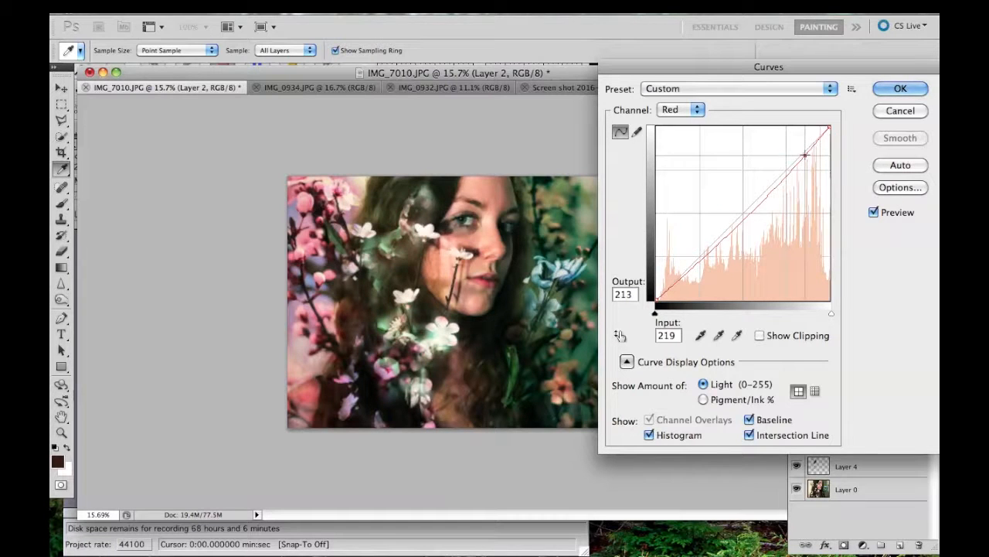
mouse_move(725, 259)
left_mouse_down()
mouse_move(696, 286)
mouse_move(730, 270)
mouse_move(710, 269)
mouse_move(720, 257)
left_mouse_up()
left_click_drag(804, 157, 800, 139)
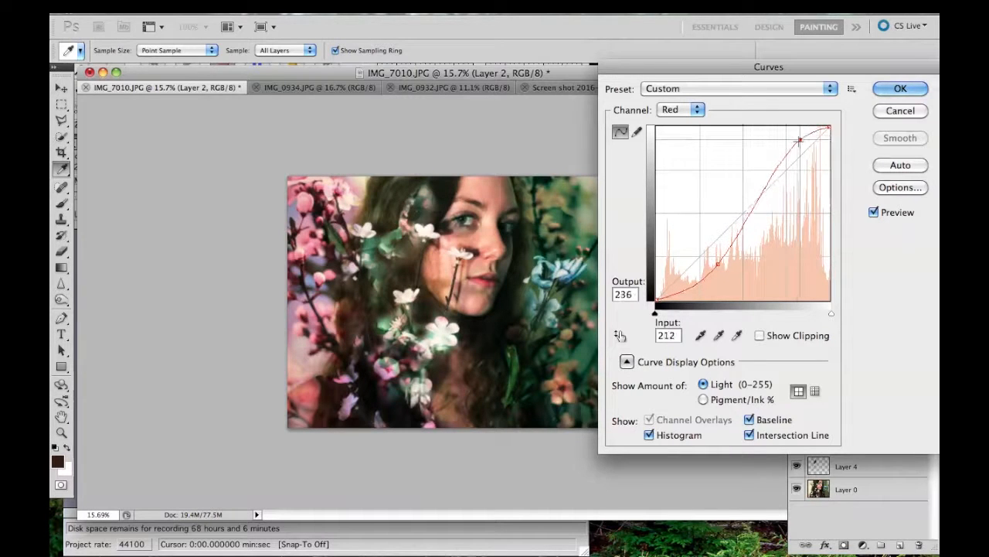
left_click(898, 90)
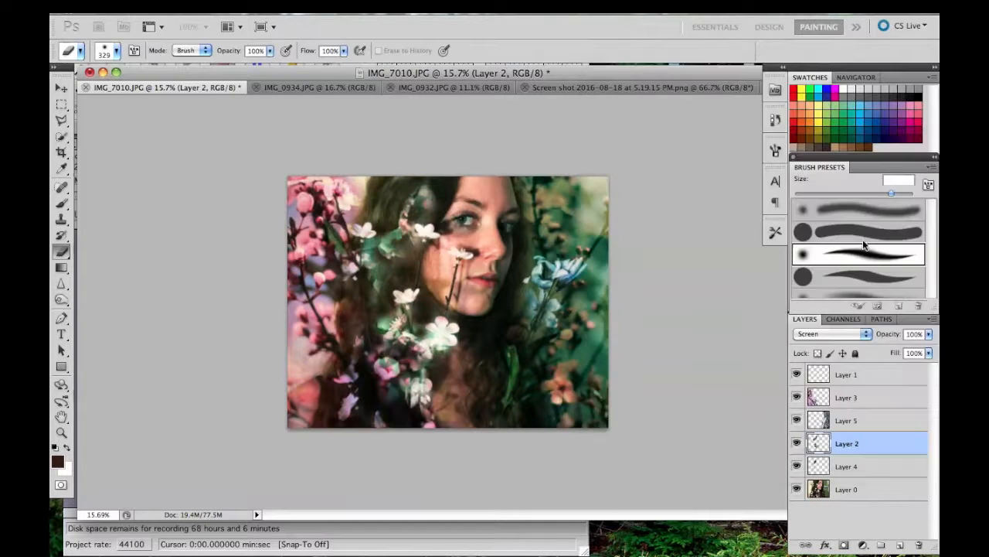
Start a Curves adjustment on Layer 3, lower the Red channel to output 43 at input 111, and add a highlight point below the baseline
left_click(846, 398)
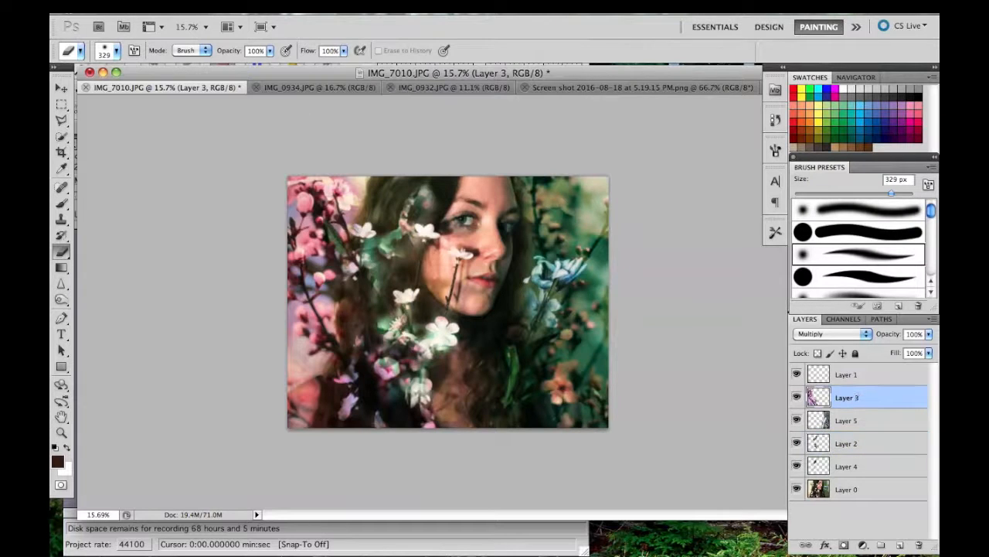
left_click(226, 6)
mouse_move(263, 59)
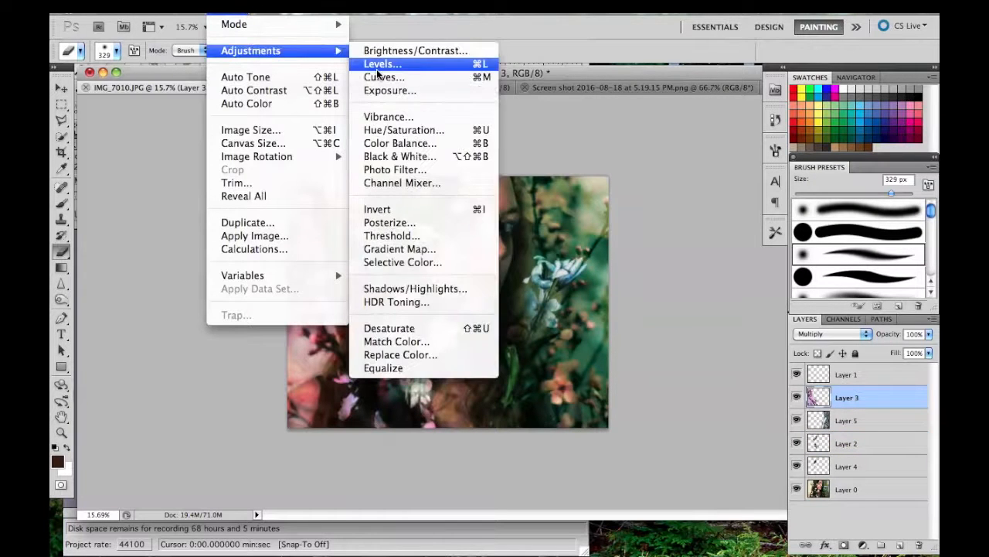
left_click(380, 77)
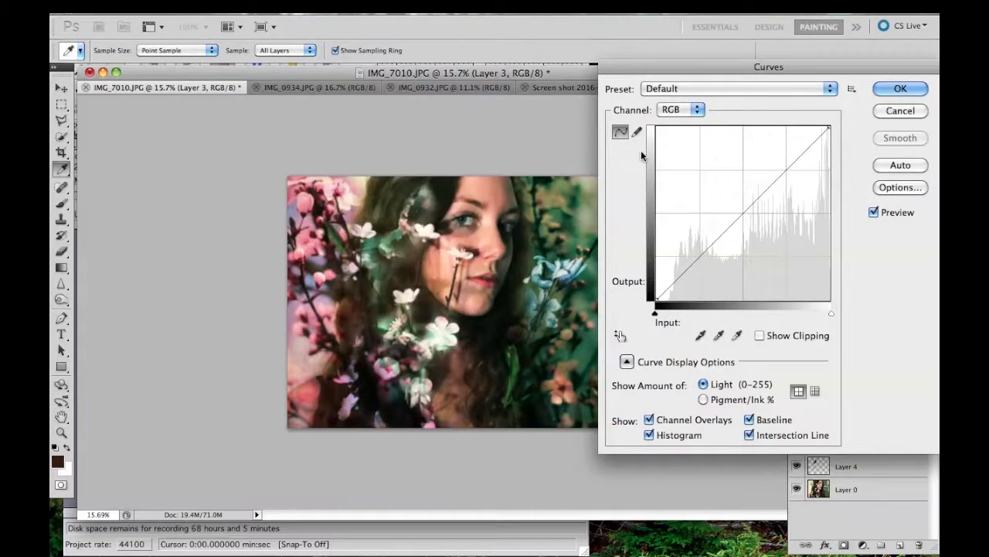
left_click(683, 113)
left_click(671, 121)
left_click_drag(717, 239, 722, 272)
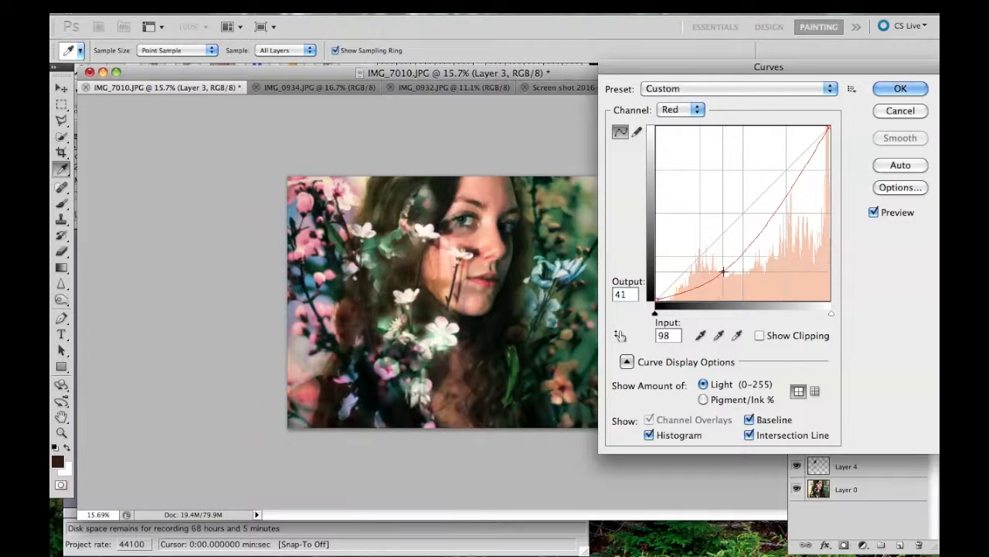
mouse_move(793, 184)
left_mouse_down()
mouse_move(787, 169)
mouse_move(798, 176)
left_mouse_up()
left_click(723, 272)
left_click_drag(732, 275, 731, 274)
Lower Layer 3's Blue curve to output 112 at input 157 and apply the Curves adjustment
left_click_drag(696, 72, 666, 80)
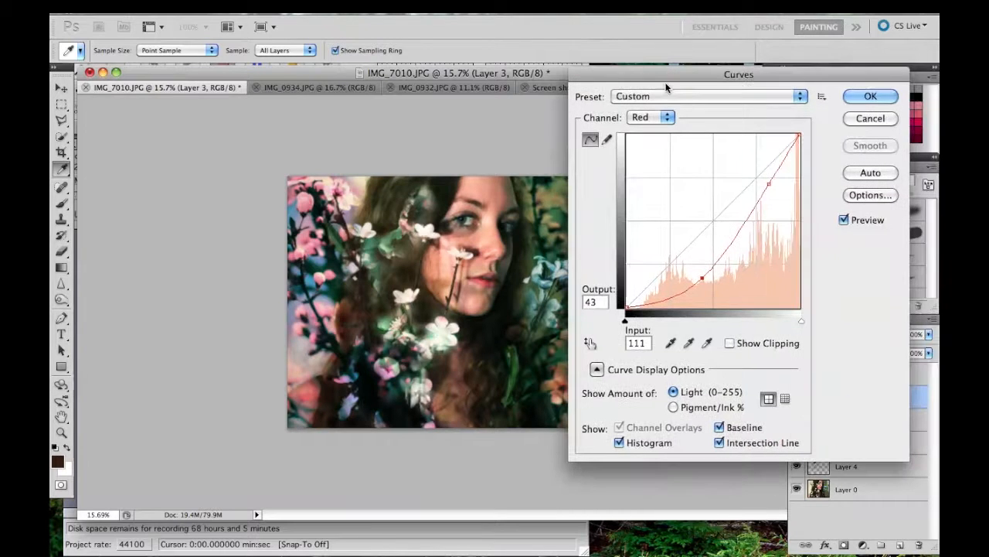
left_click(654, 124)
left_click(657, 160)
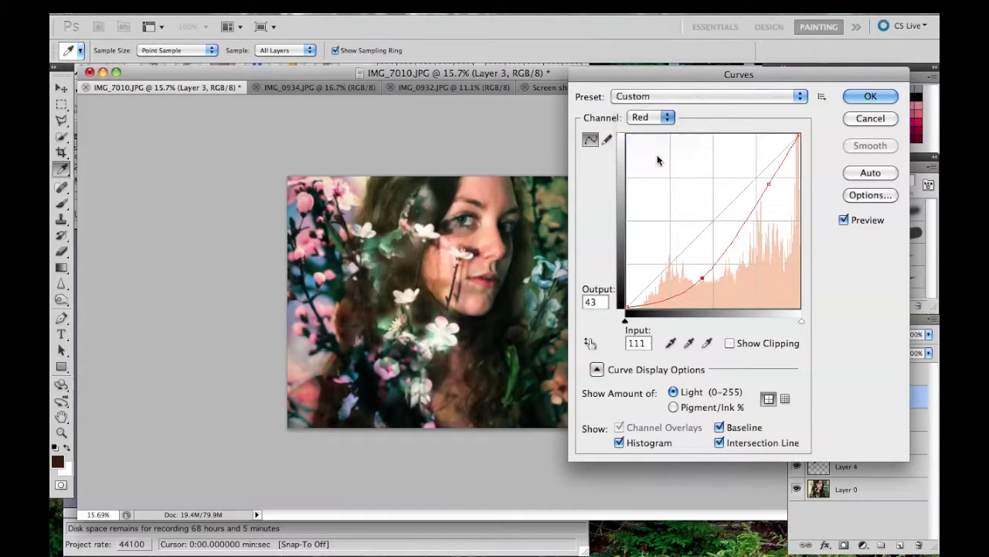
left_click(687, 238)
left_click_drag(687, 238, 733, 232)
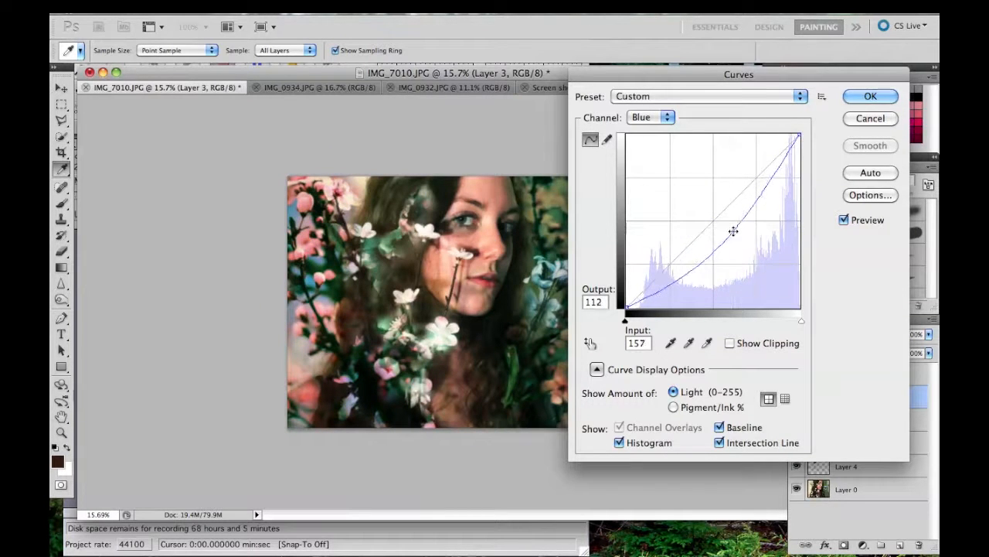
left_click(865, 96)
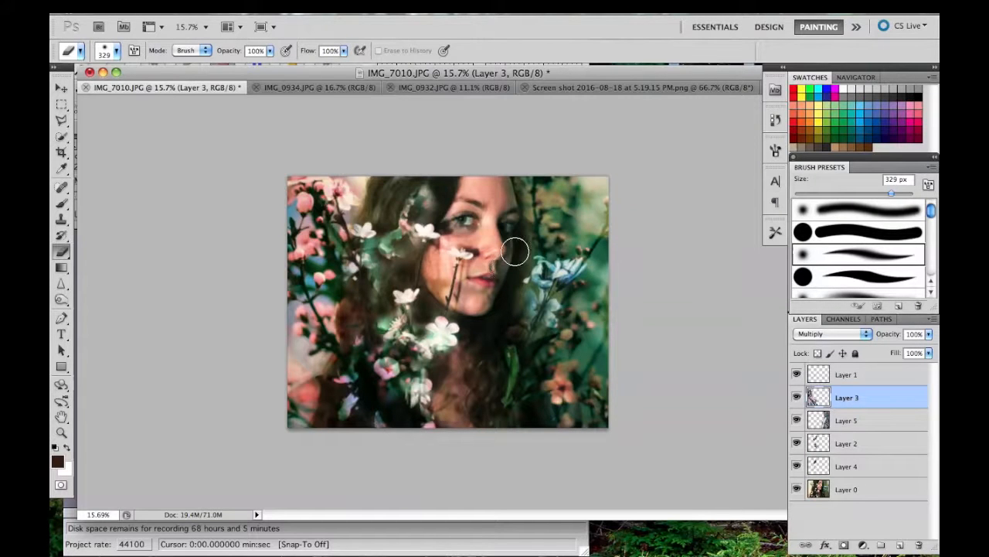
Merge all visible layers of the composite into a single layer
key("F2")
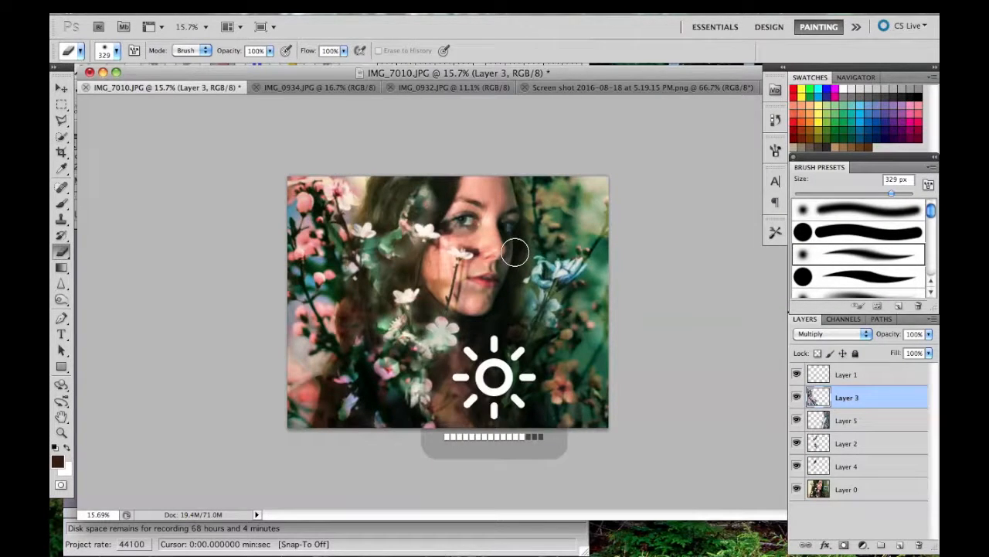
scroll(510, 270, "down", 5)
key("F2")
key("F2")
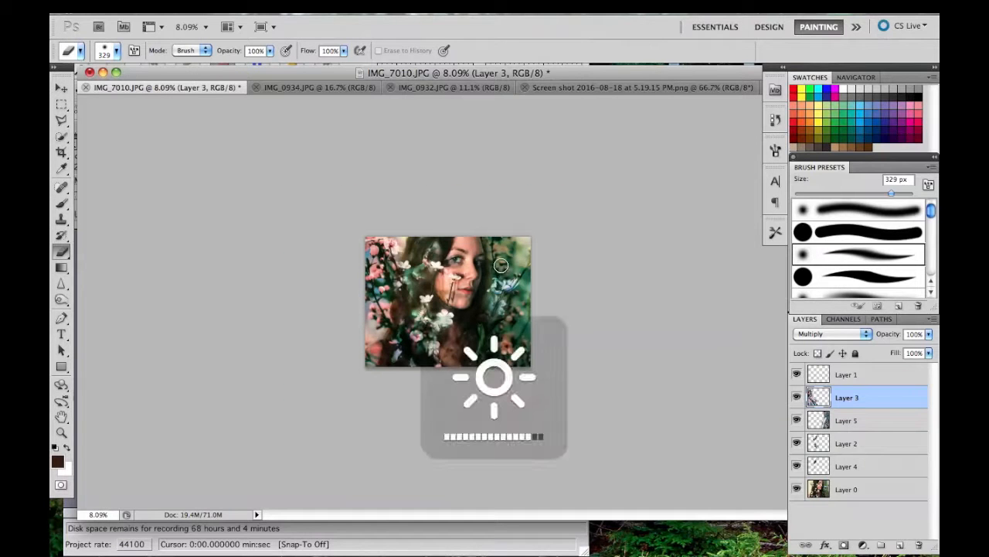
scroll(500, 264, "up", 1)
scroll(497, 257, "up", 5)
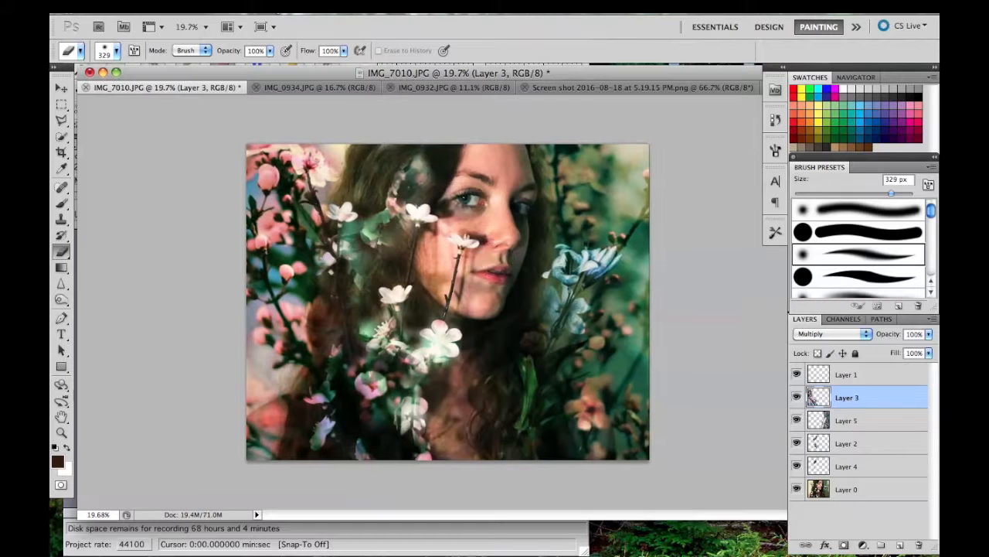
left_click(278, 12)
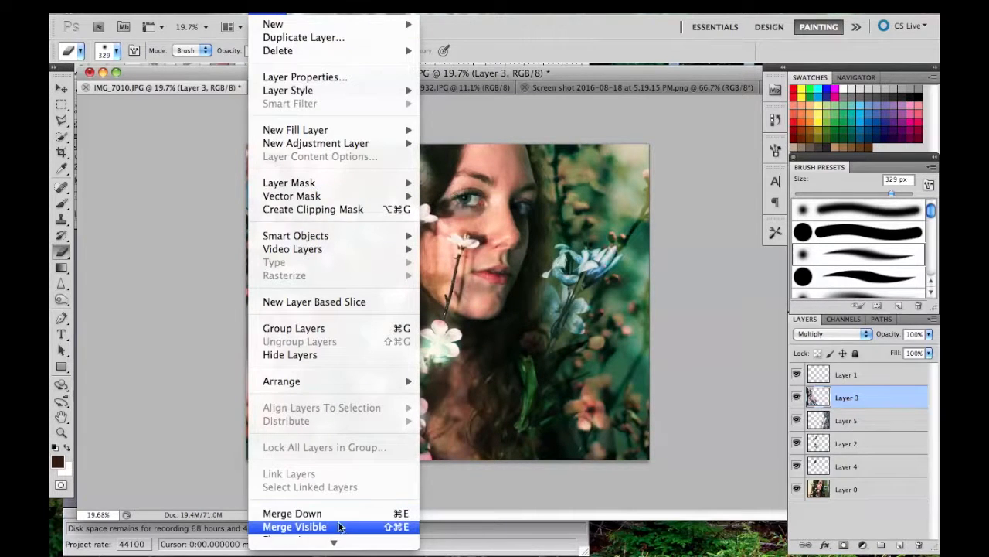
left_click(294, 526)
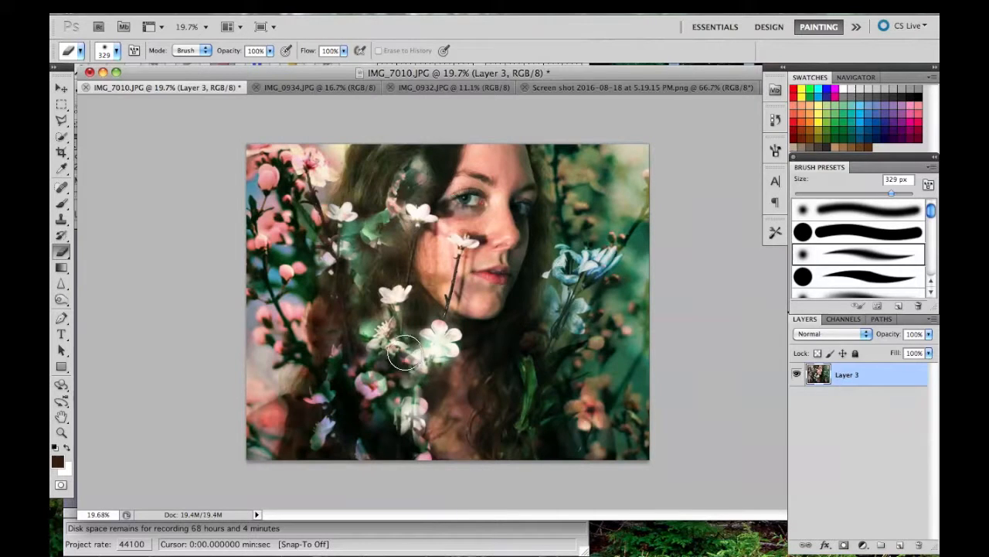
Start a Curves adjustment on the merged layer and raise the RGB highlights to output 231 at input 223
left_click(262, 13)
mouse_move(225, 13)
mouse_move(258, 52)
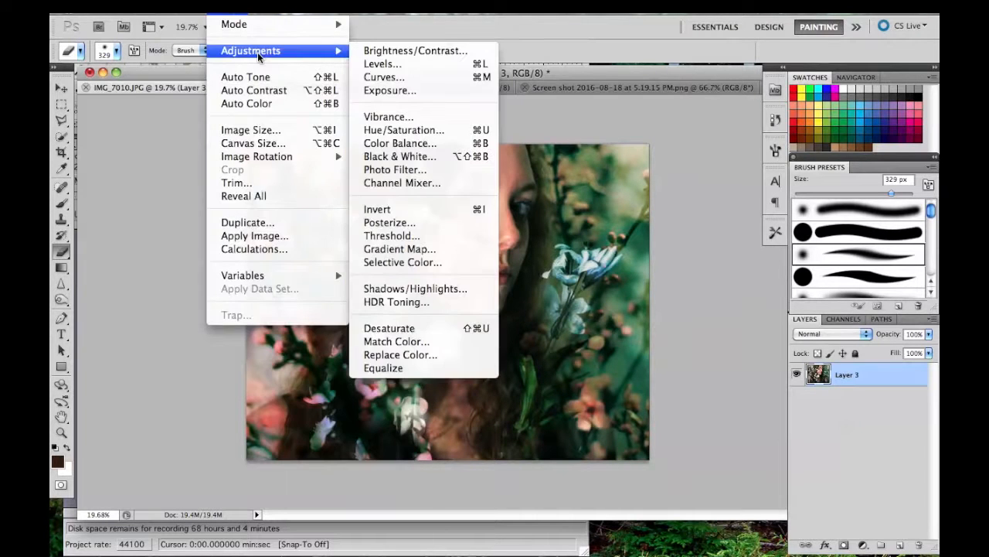
left_click(408, 78)
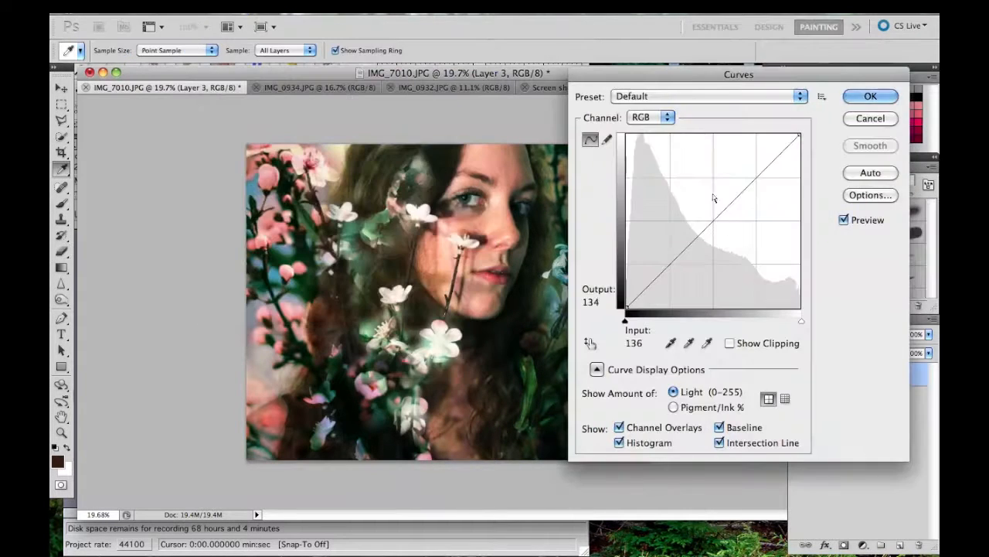
left_click_drag(682, 70, 774, 70)
left_click(851, 163)
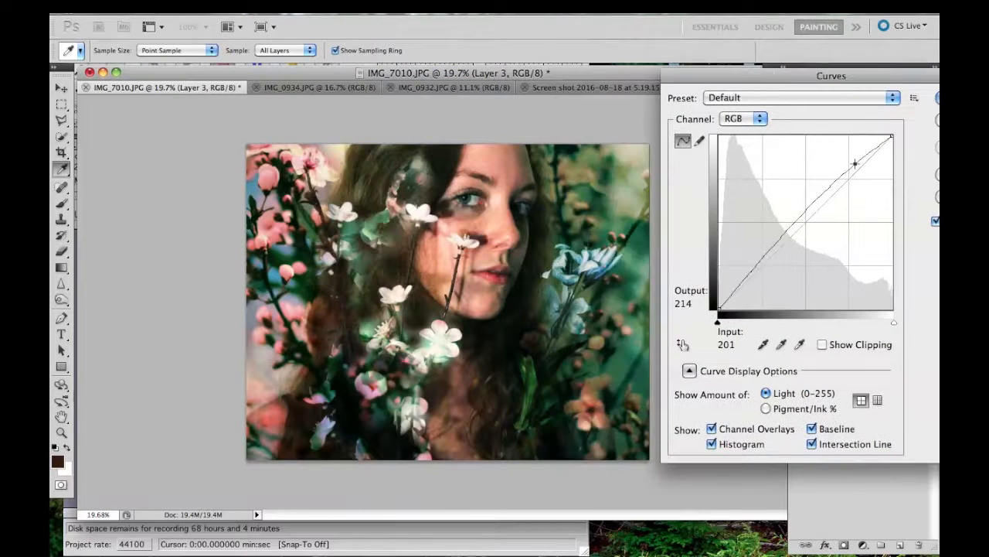
left_click_drag(849, 163, 866, 149)
left_click(812, 207)
left_click_drag(812, 207, 870, 152)
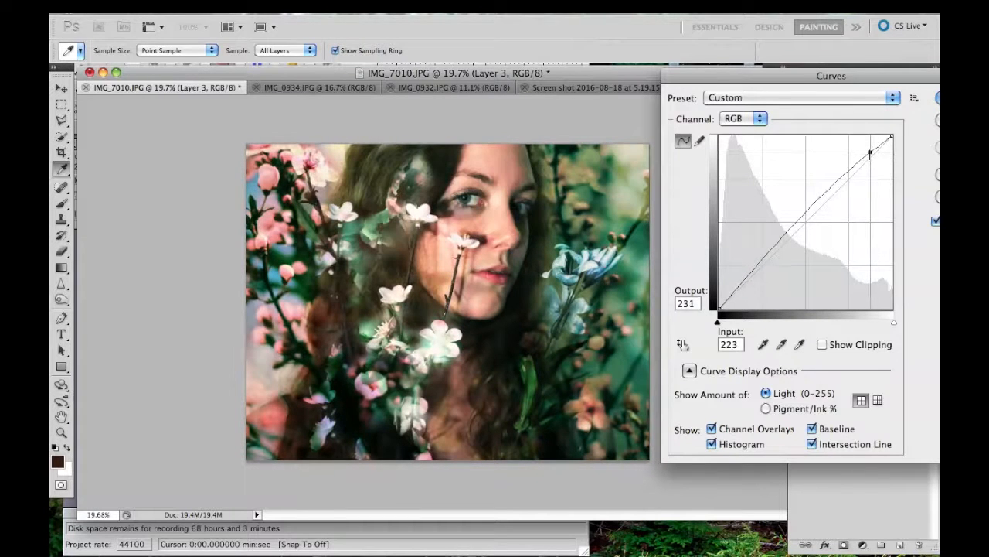
Add a second RGB curve point at input 175, output 180, and apply the Curves adjustment
left_click(847, 181)
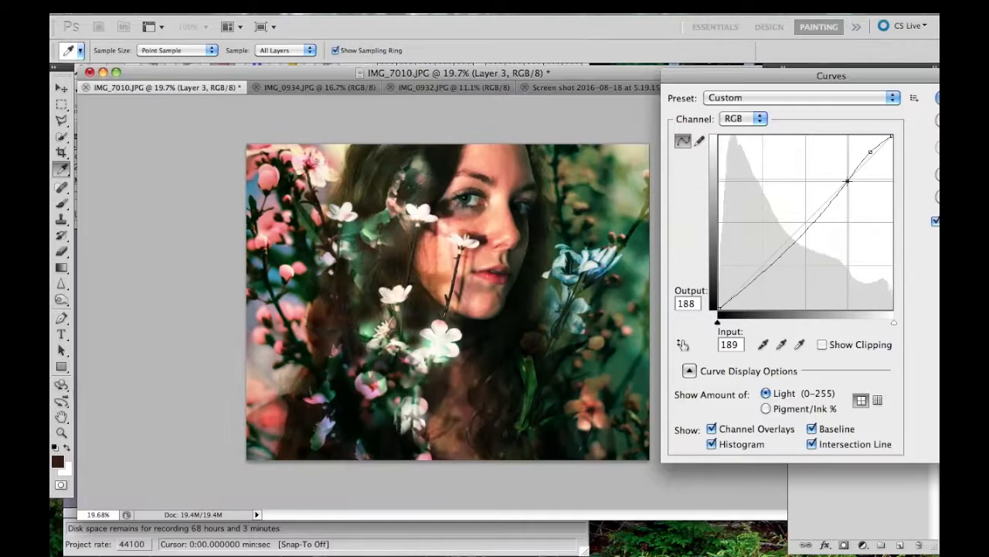
left_click_drag(848, 181, 841, 181)
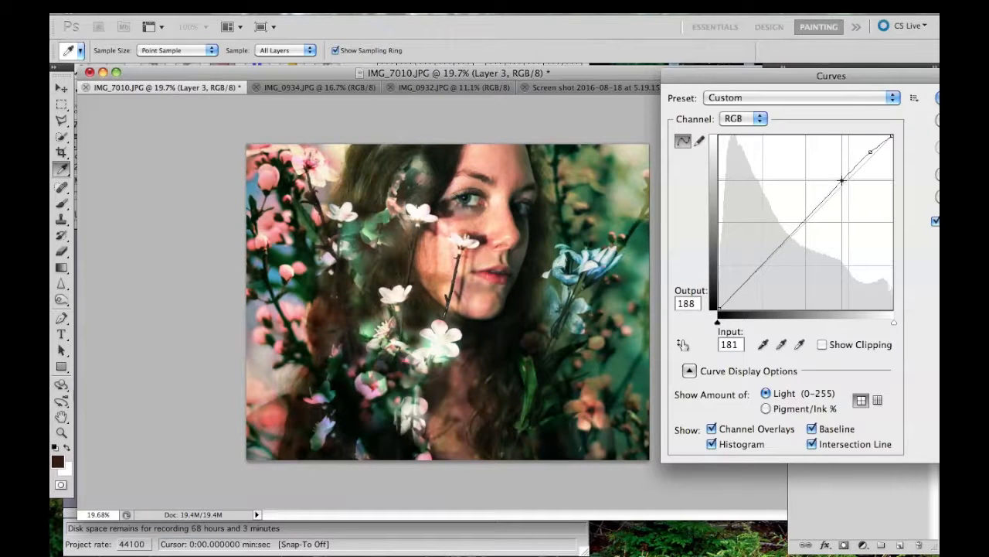
left_click_drag(870, 151, 840, 182)
left_click_drag(916, 77, 879, 77)
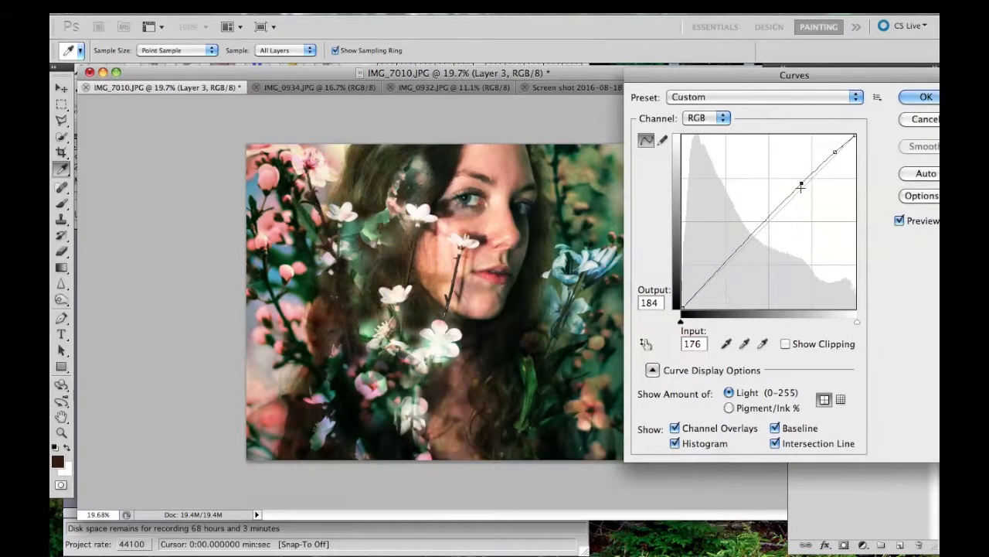
left_click_drag(801, 185, 801, 187)
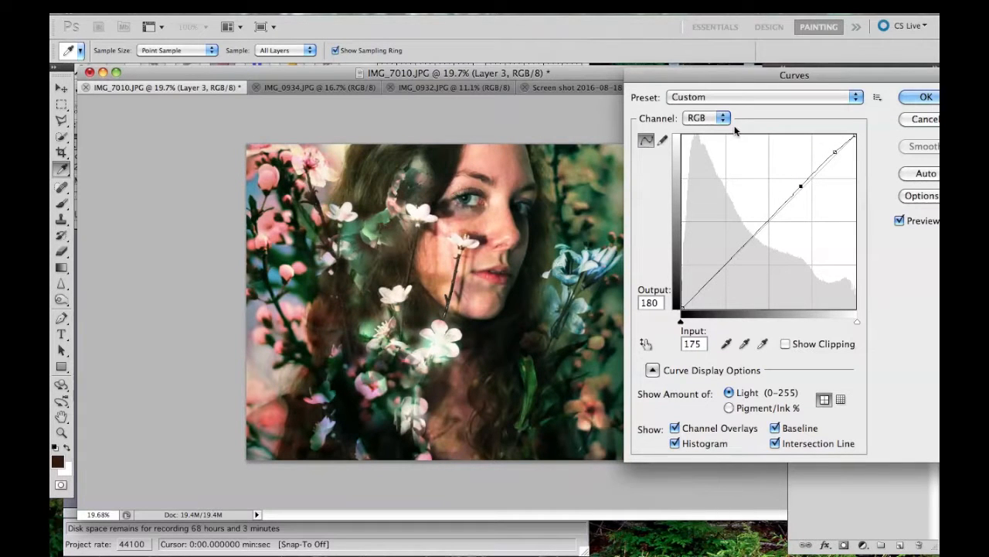
left_click(926, 97)
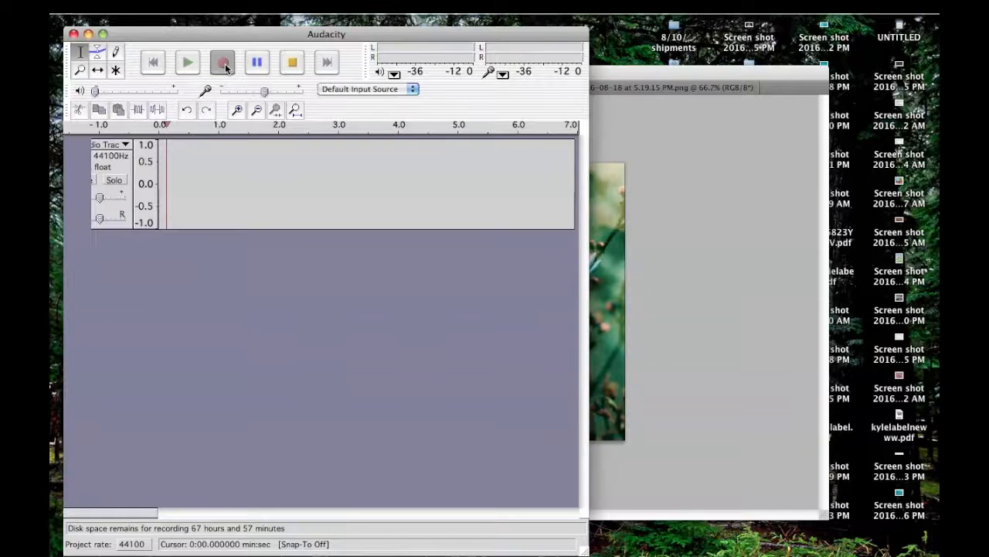
Switch back to Photoshop, select the Rectangular Marquee tool, search the files for 11x14, and open 11x14grid.png
left_click(741, 242)
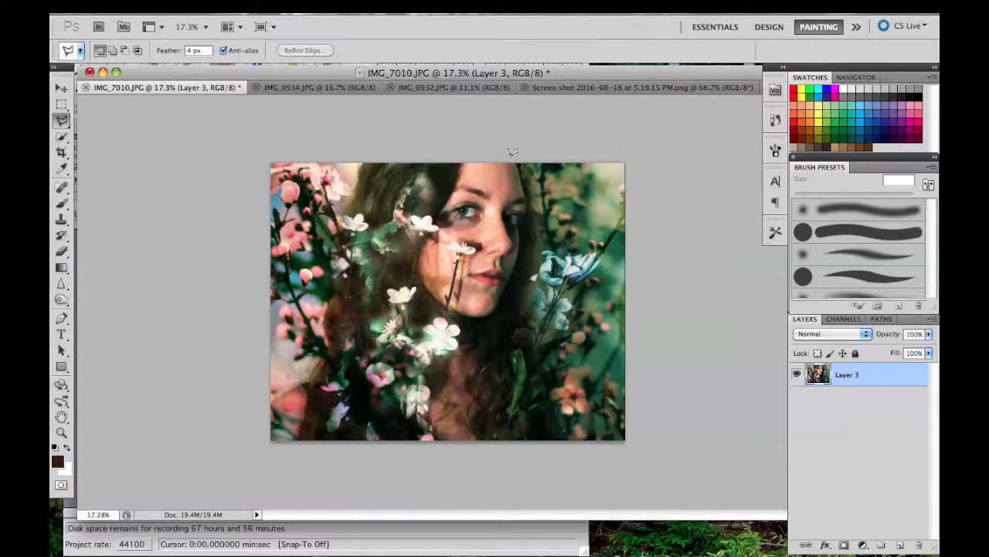
left_click(61, 104)
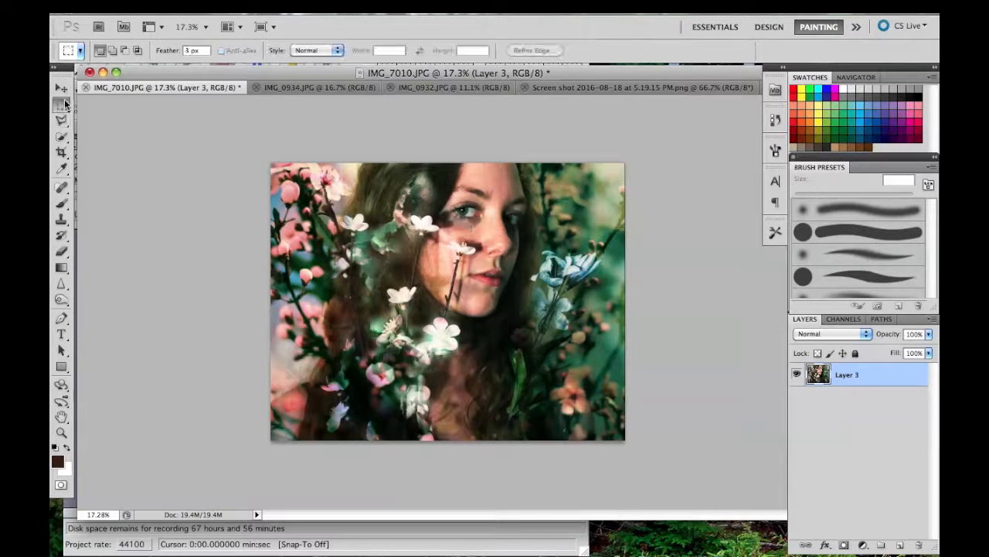
scroll(450, 232, "up", 4)
key("super+o")
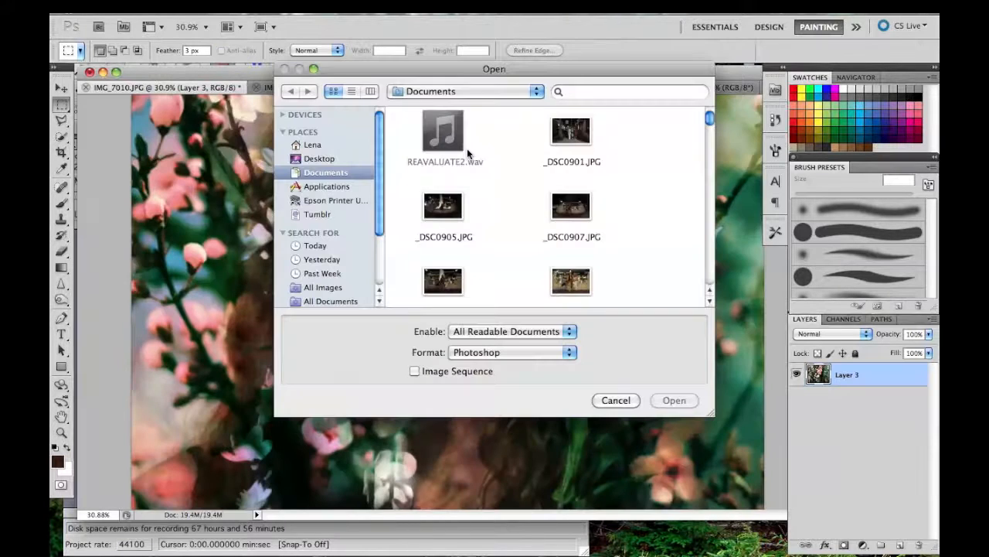
left_click(606, 92)
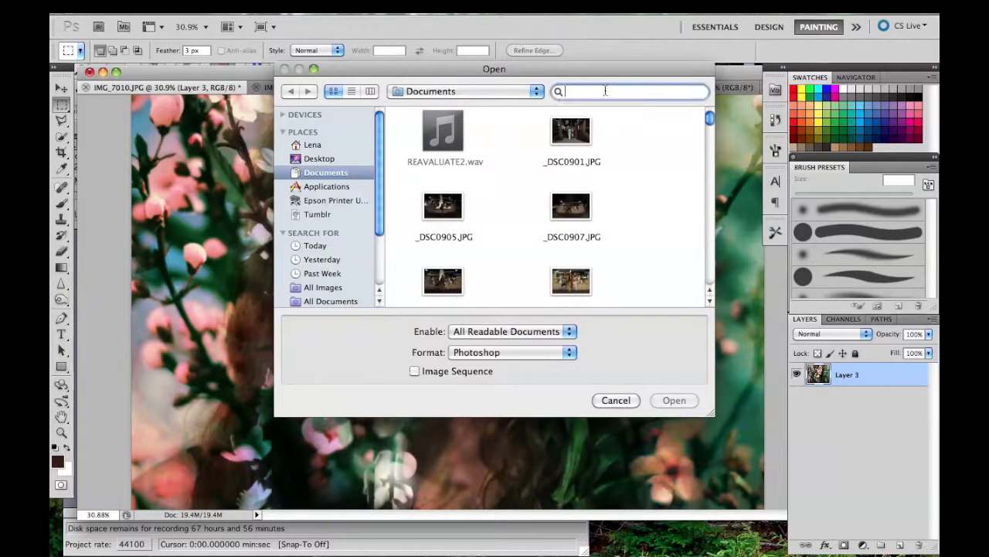
type("11x14")
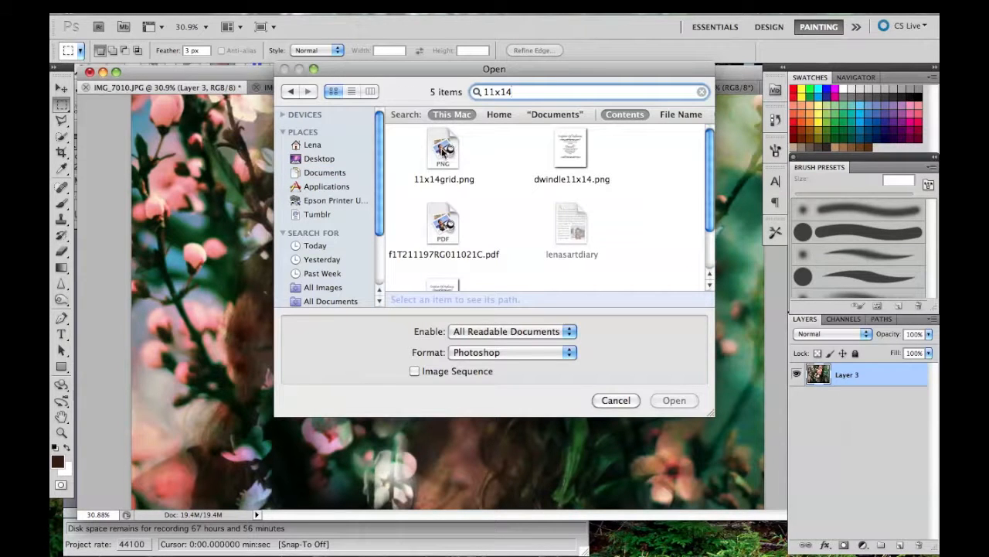
left_click(445, 154)
left_click(691, 400)
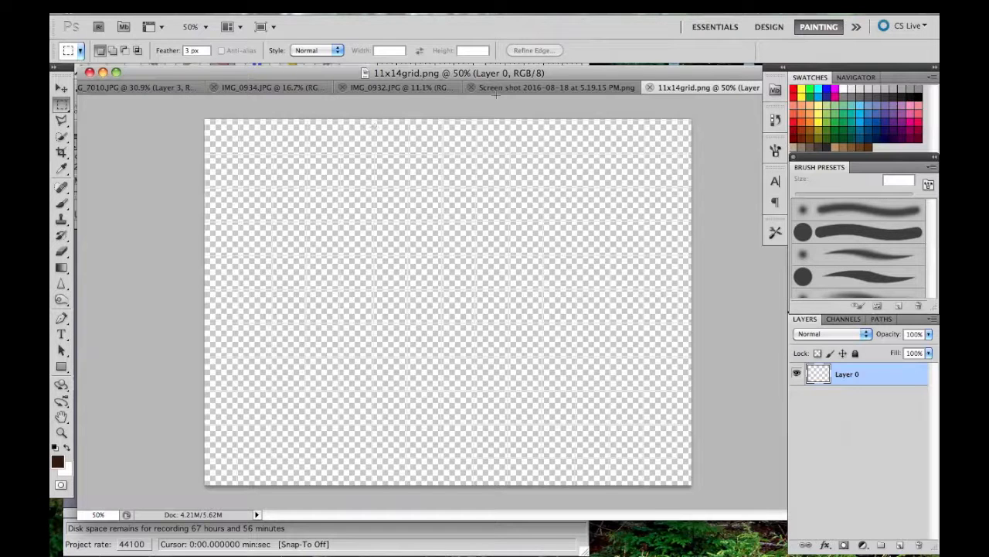
Check the pixel dimensions of the IMG_7010.JPG composite without changing them
left_click(160, 89)
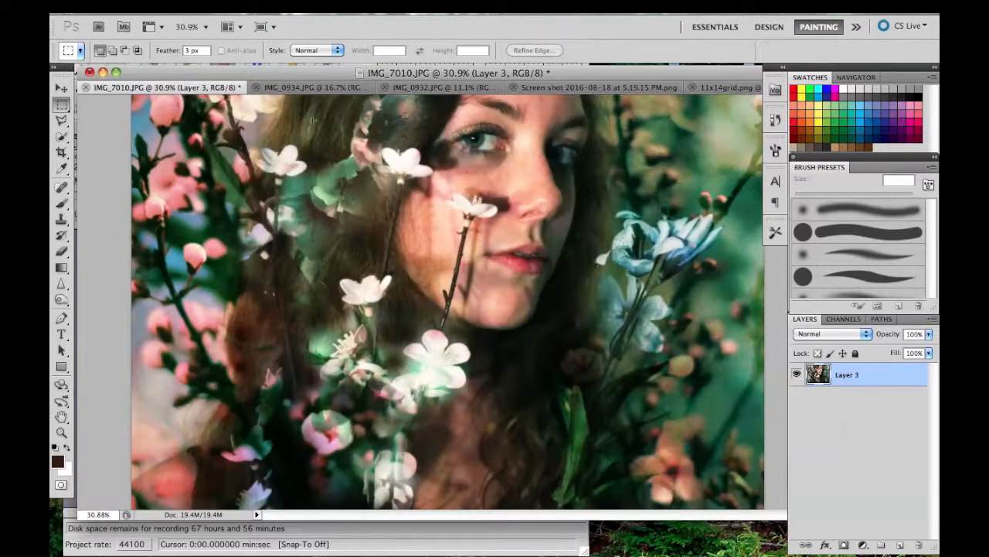
left_click(227, 11)
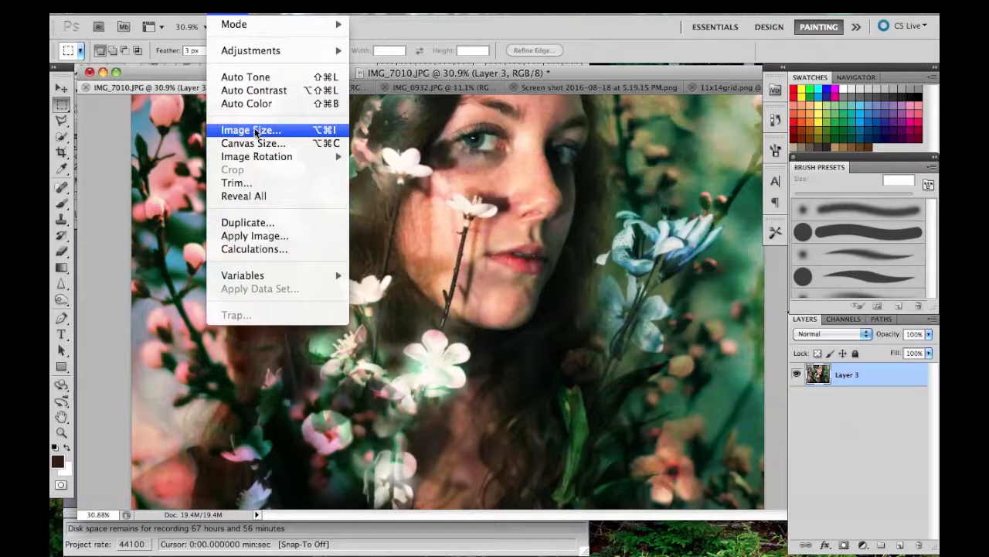
left_click(255, 130)
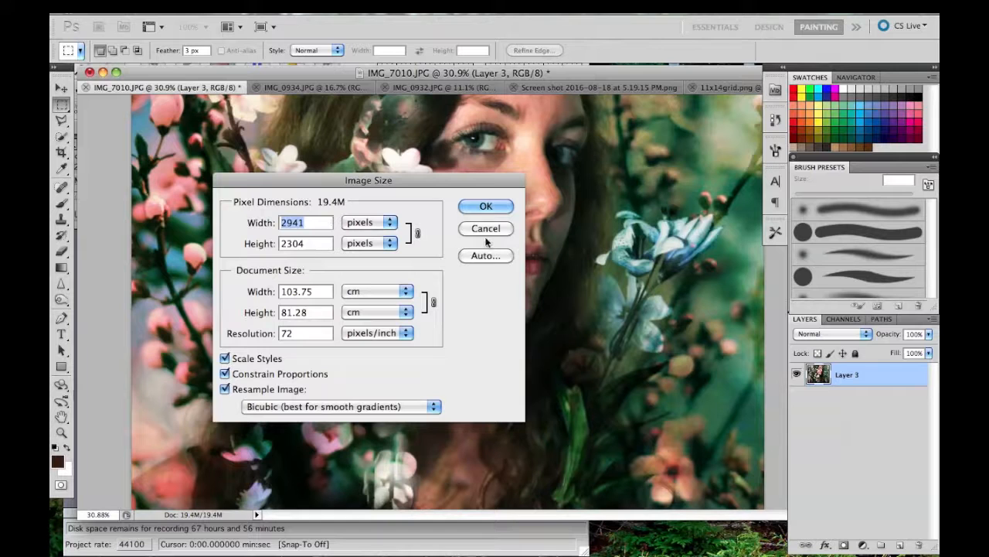
left_click(484, 229)
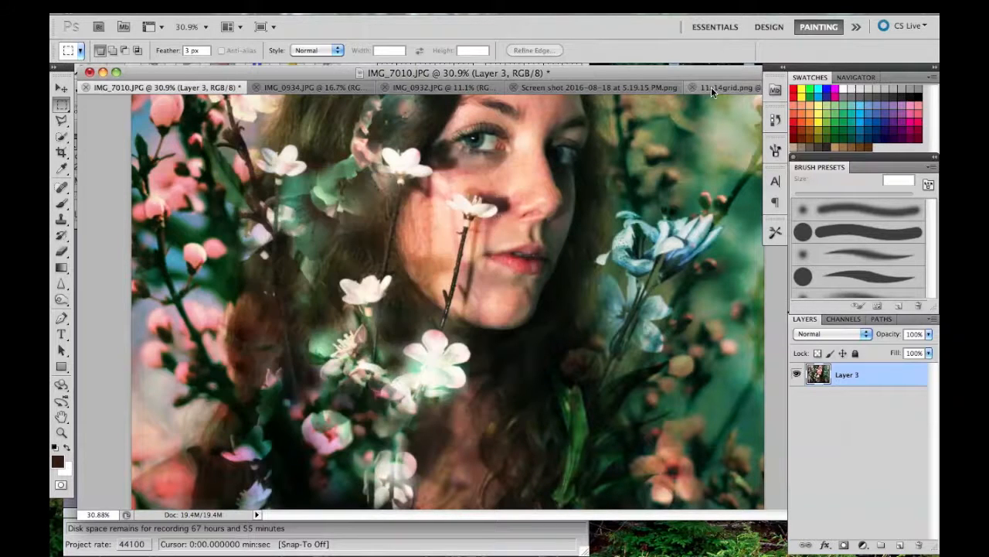
Resize the 11x14grid.png image to a width of 2941 pixels with its proportions constrained
left_click(711, 86)
left_click(233, 14)
left_click(241, 129)
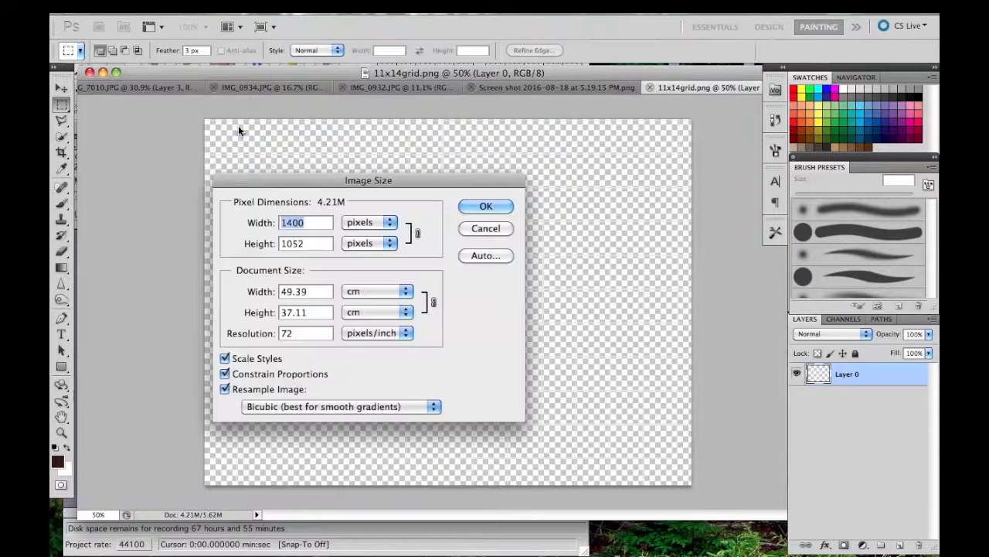
type("2")
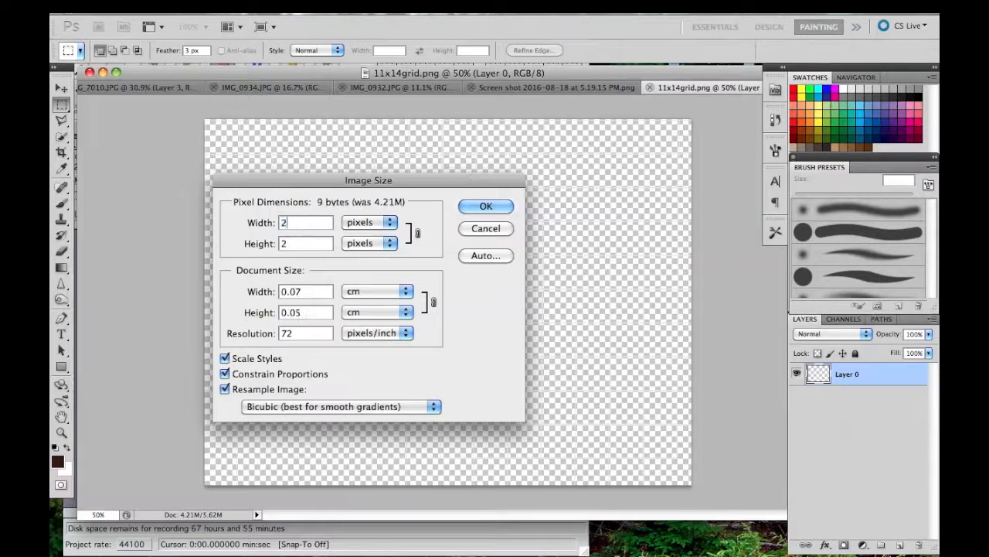
type("941")
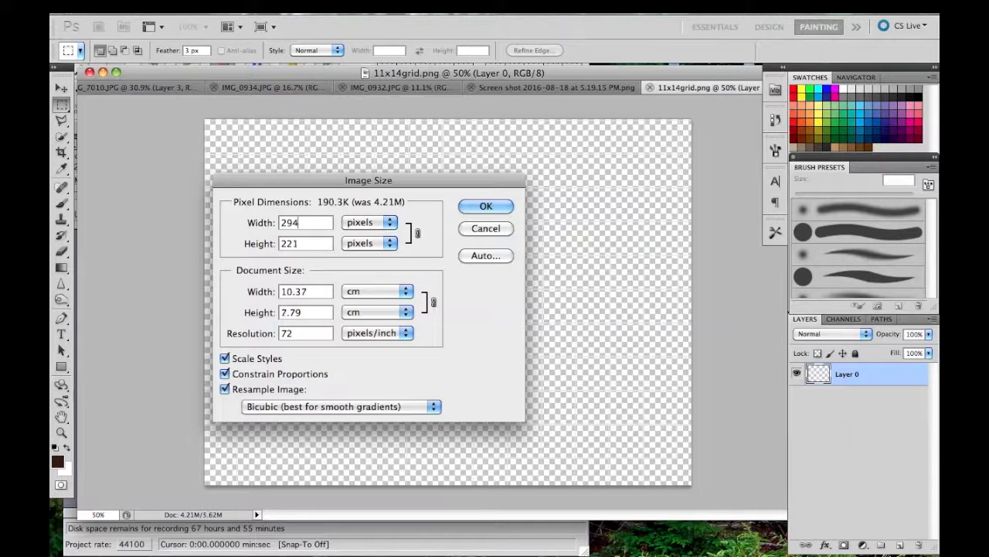
left_click(486, 207)
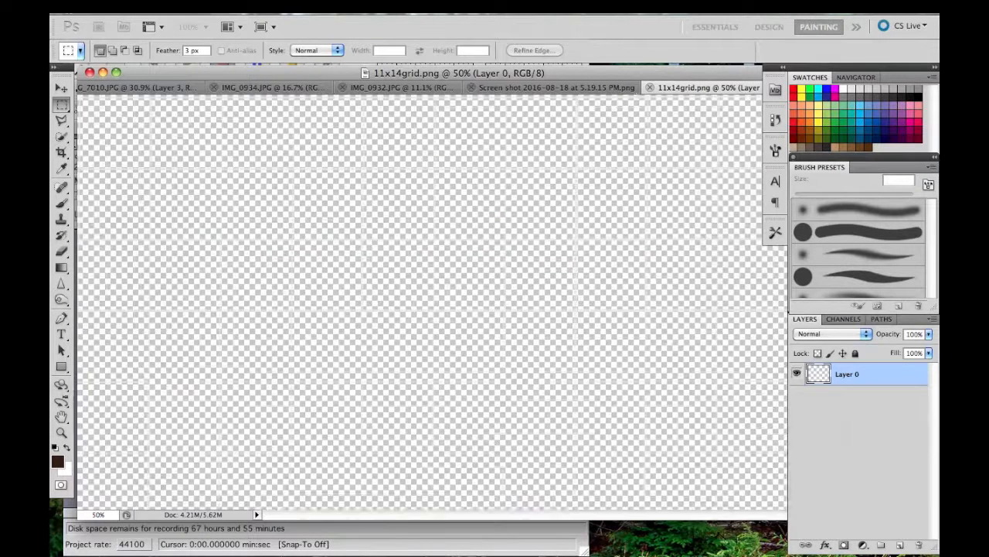
left_click(232, 7)
left_click(501, 75)
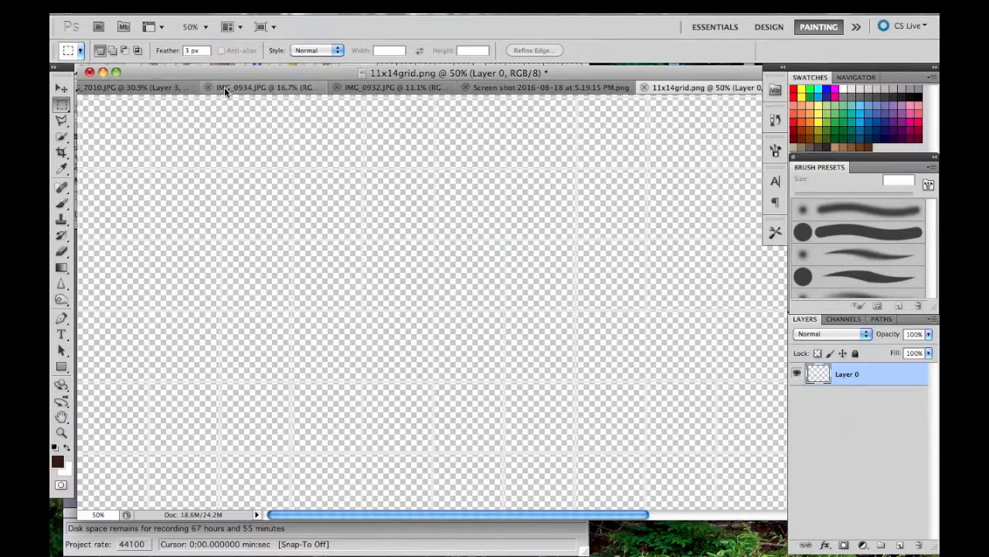
left_click(225, 88)
left_click(139, 88)
left_click(232, 8)
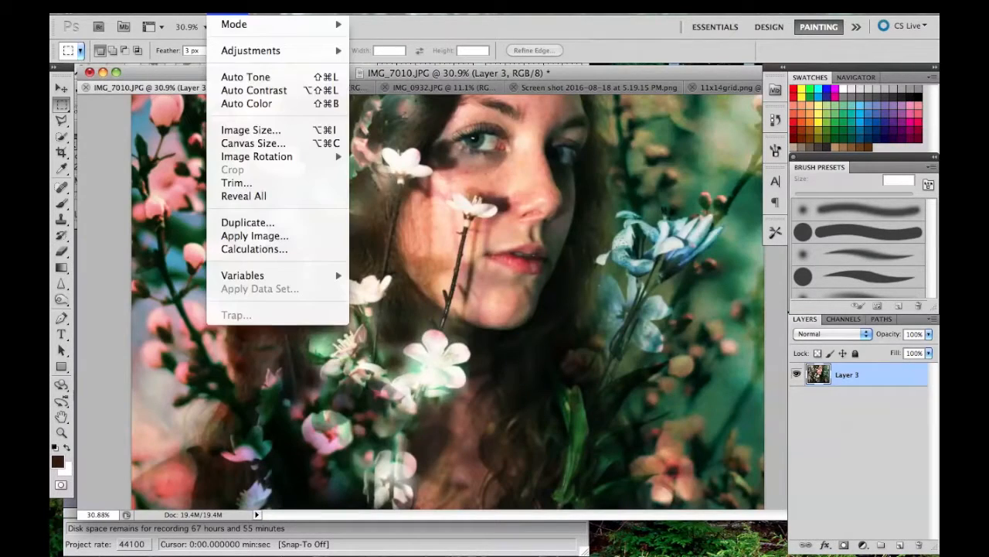
left_click(241, 127)
type("2941")
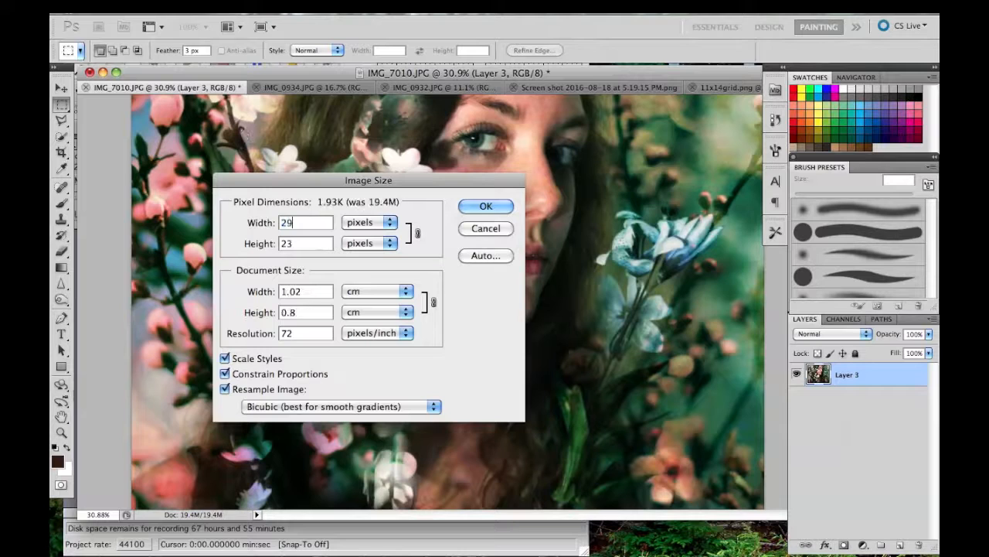
left_click(497, 232)
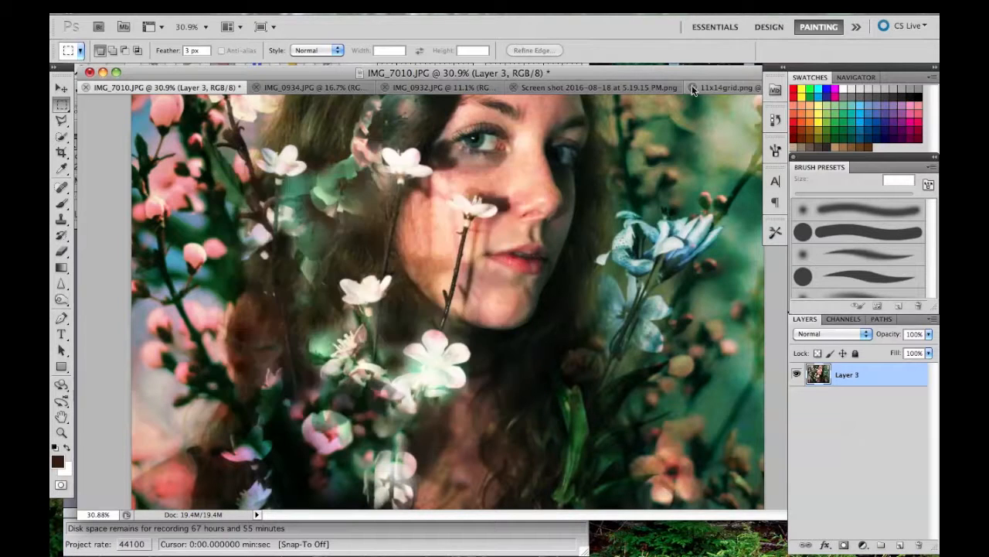
Check the pixel dimensions of the resized 11x14grid.png image without changing them
left_click(727, 87)
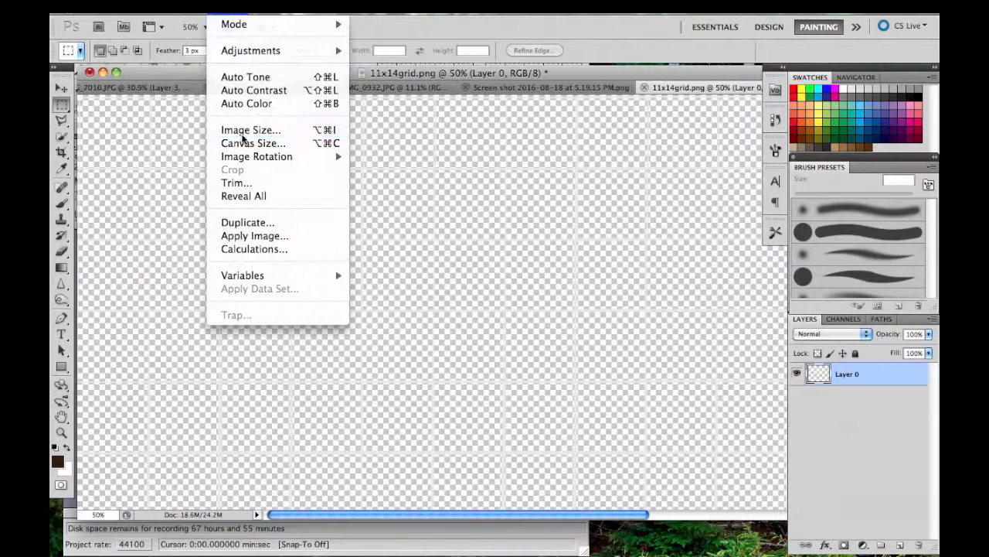
left_click(247, 131)
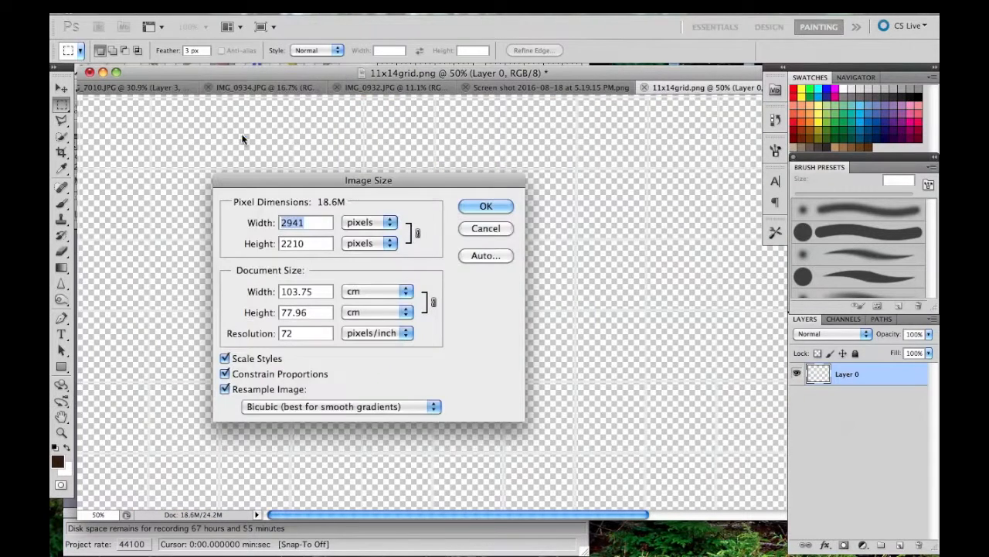
left_click(471, 228)
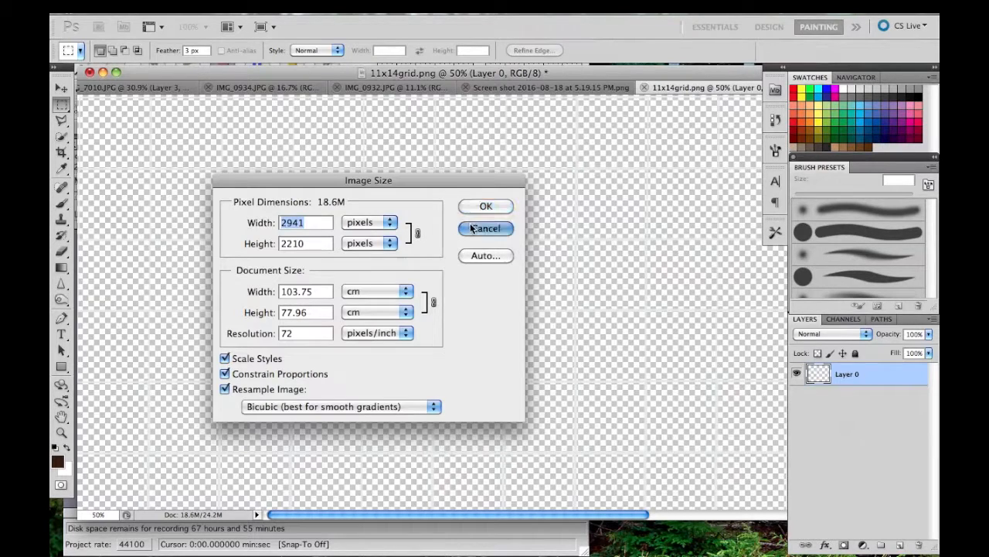
Select and copy the entire grid image, and return to the IMG_7010.JPG composite
key("super+0")
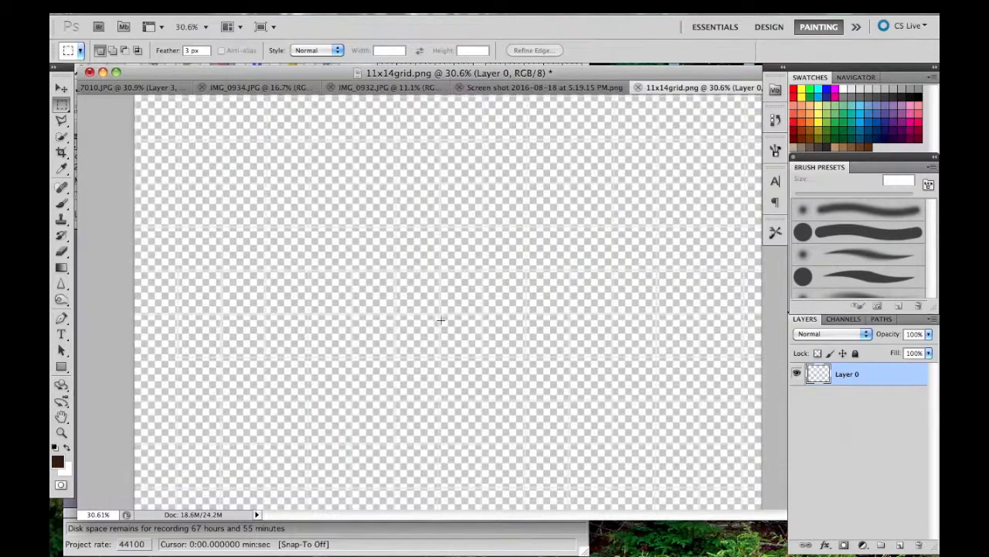
scroll(441, 321, "down", 2)
scroll(440, 333, "down", 3)
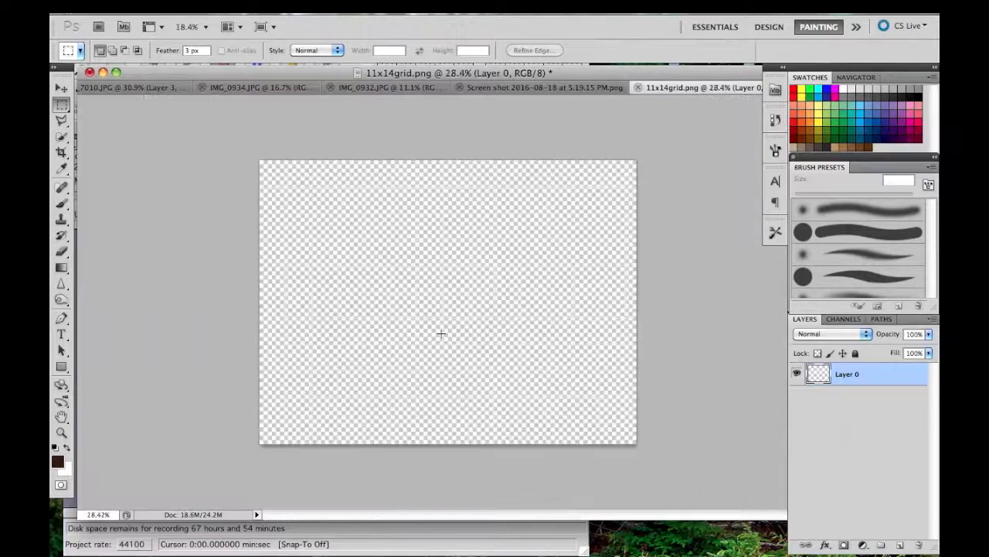
key("super+a")
left_click(219, 13)
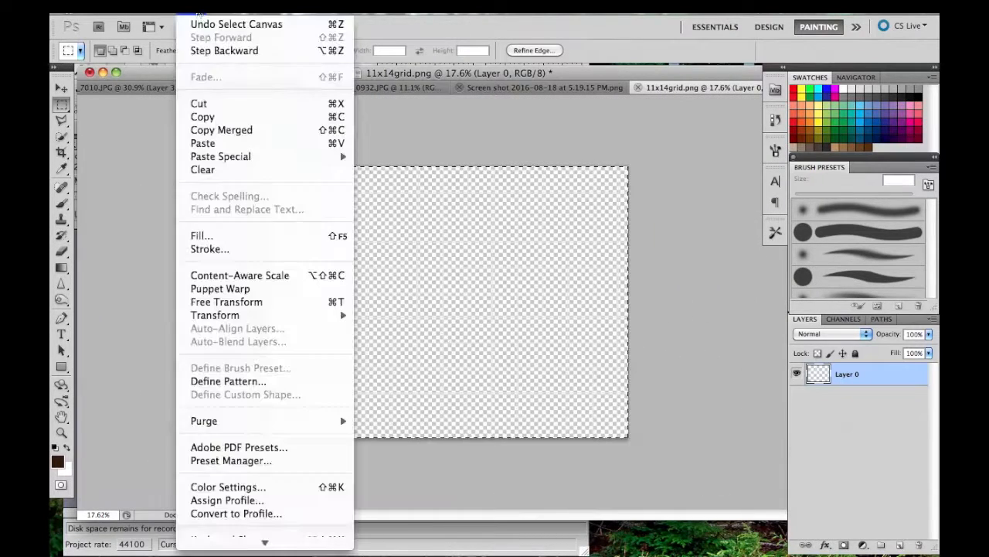
left_click(224, 114)
left_click(238, 85)
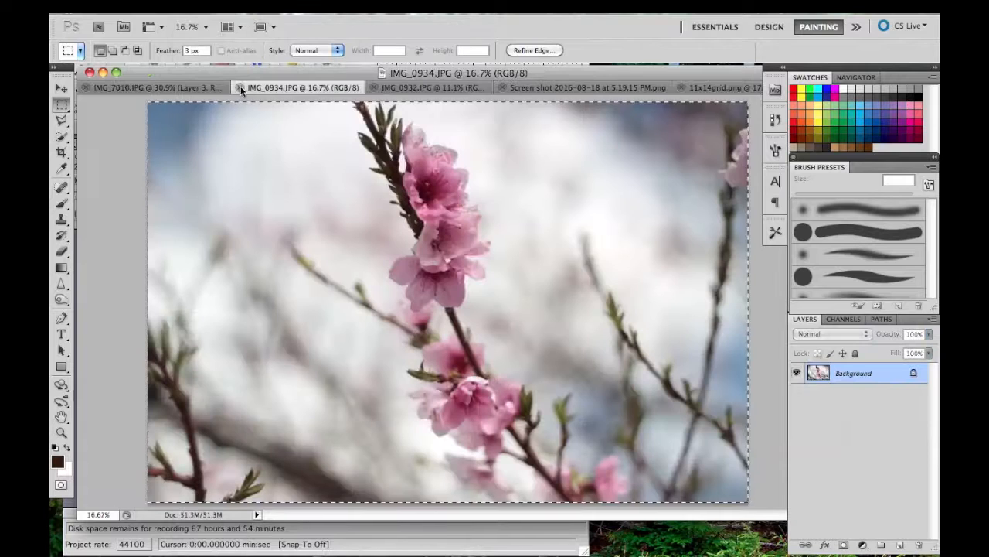
left_click(148, 85)
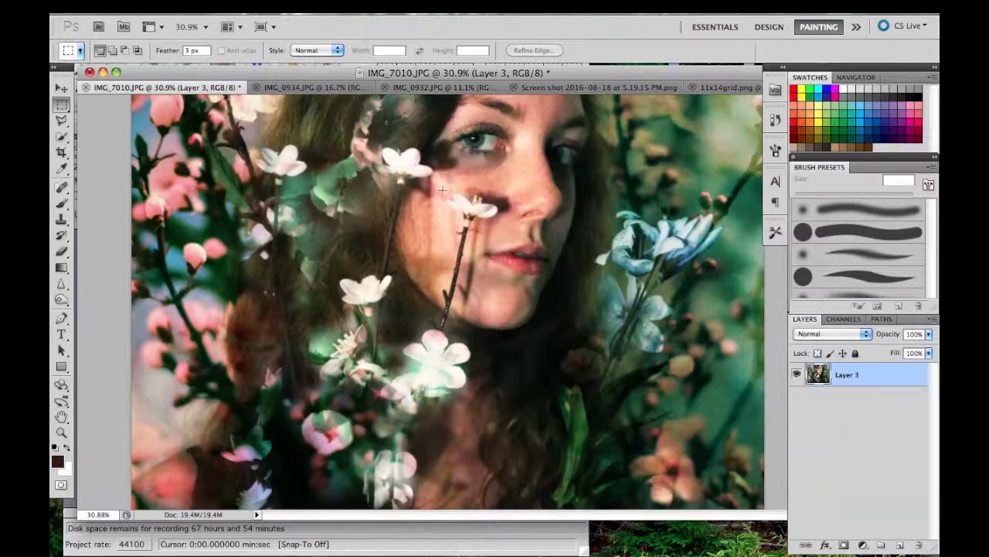
Paste the copied grid over the IMG_7010.JPG composite as a new layer
scroll(440, 207, "down", 3)
left_click(192, 14)
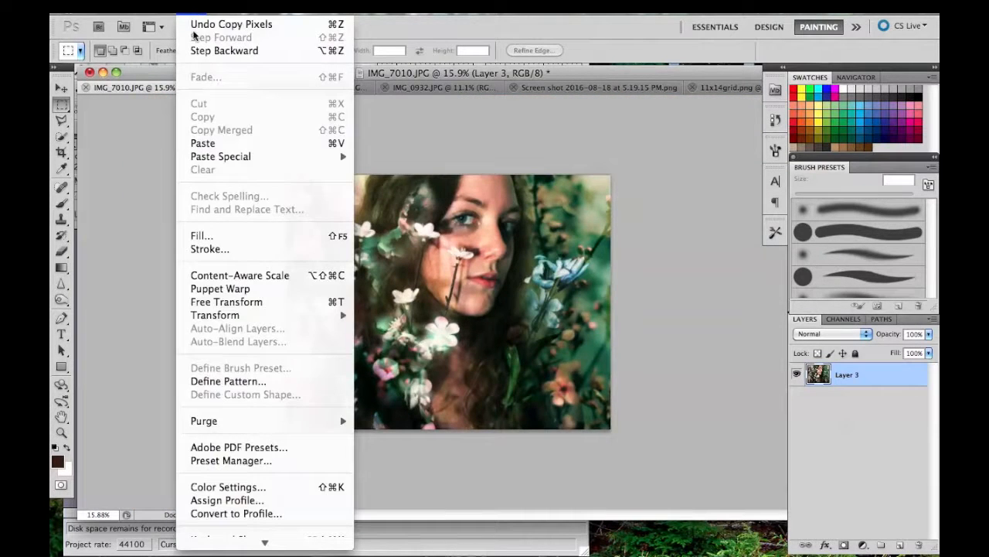
left_click(219, 141)
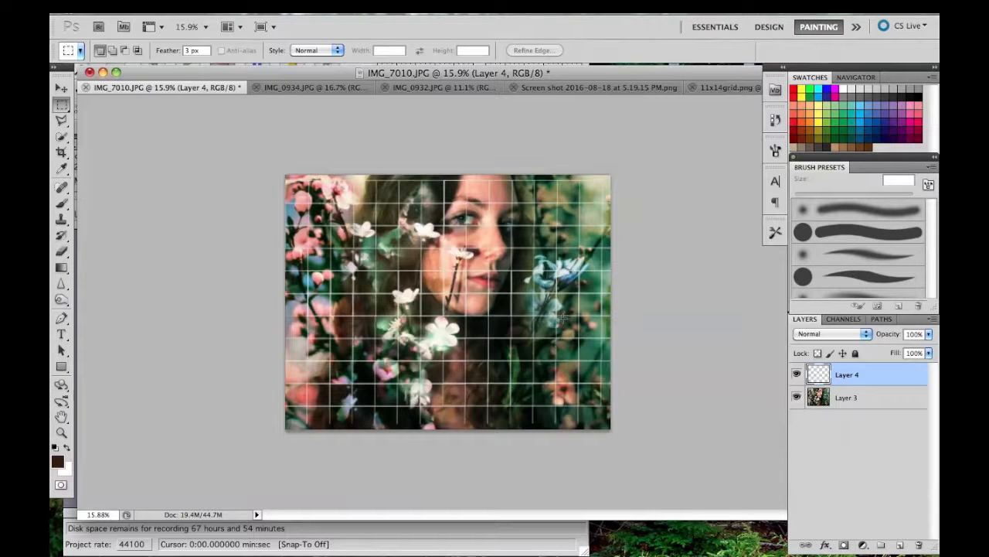
Select the whole canvas and shift the pasted grid layer slightly upward to line it up with the composite's top edge
key("super+a")
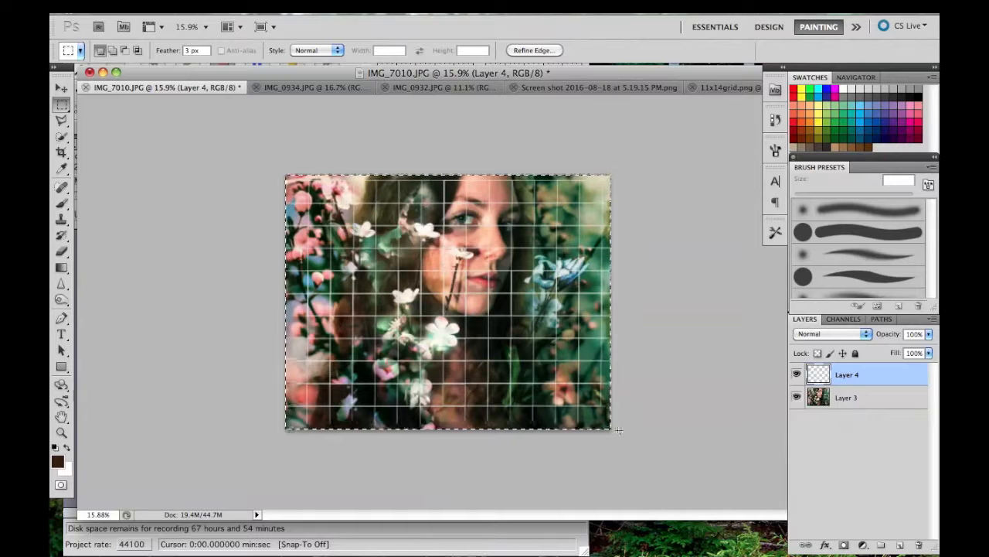
left_click_drag(545, 383, 544, 377)
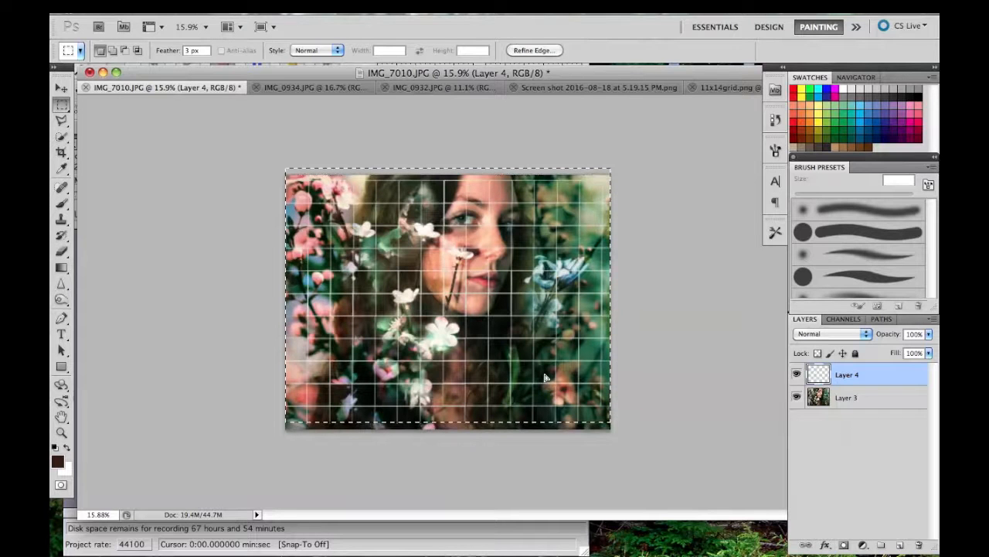
scroll(533, 315, "up", 5)
scroll(533, 320, "up", 2)
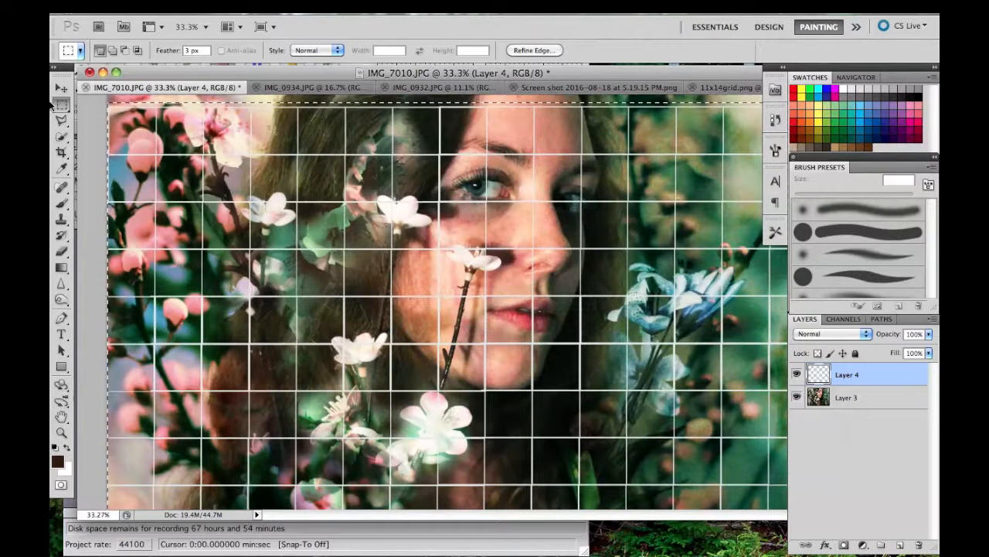
key("v")
left_click_drag(248, 229, 248, 221)
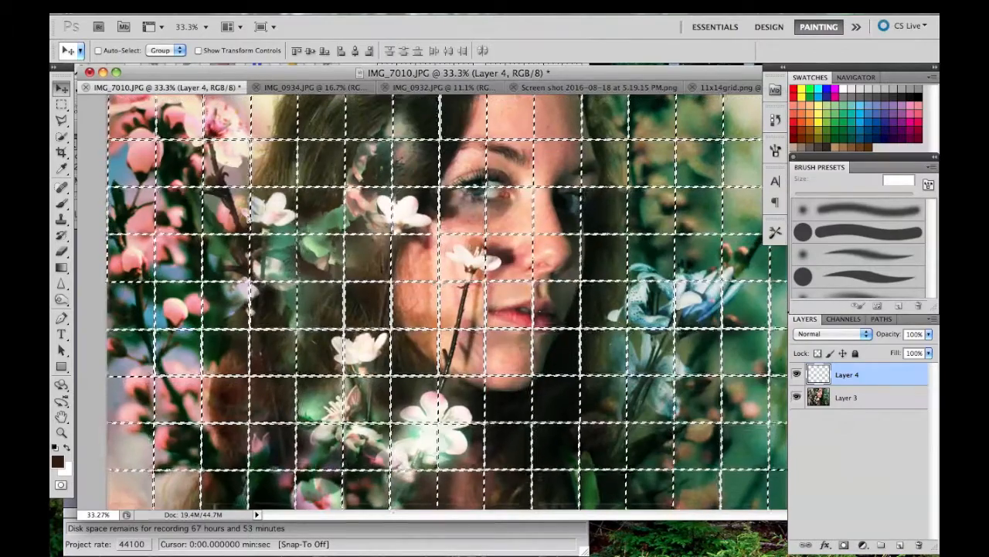
scroll(447, 301, "down", 5)
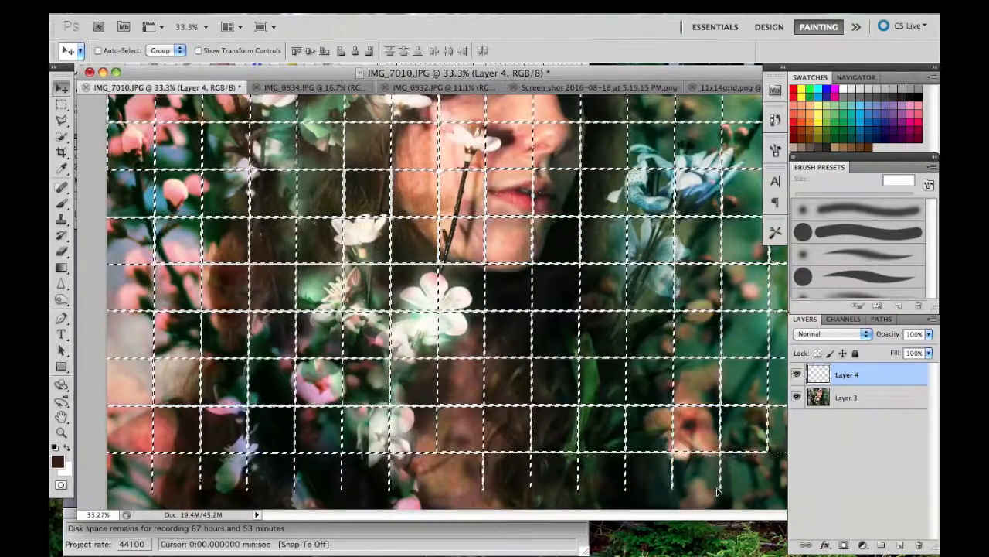
Stretch the grid layer to 102.35% width and 103.72% height so it reaches the composite's bottom edge, apply the transformation and deselect
key("super+t")
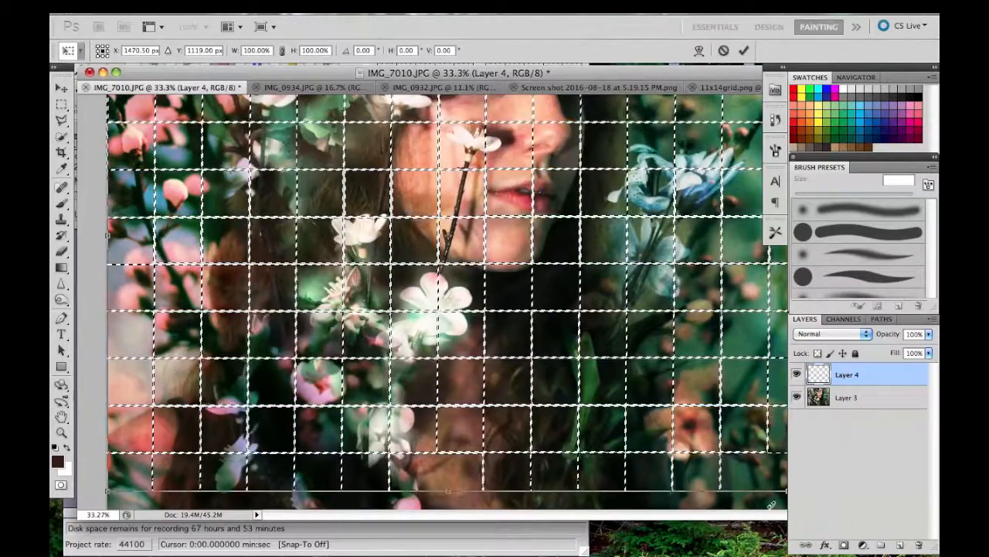
scroll(756, 491, "down", 8)
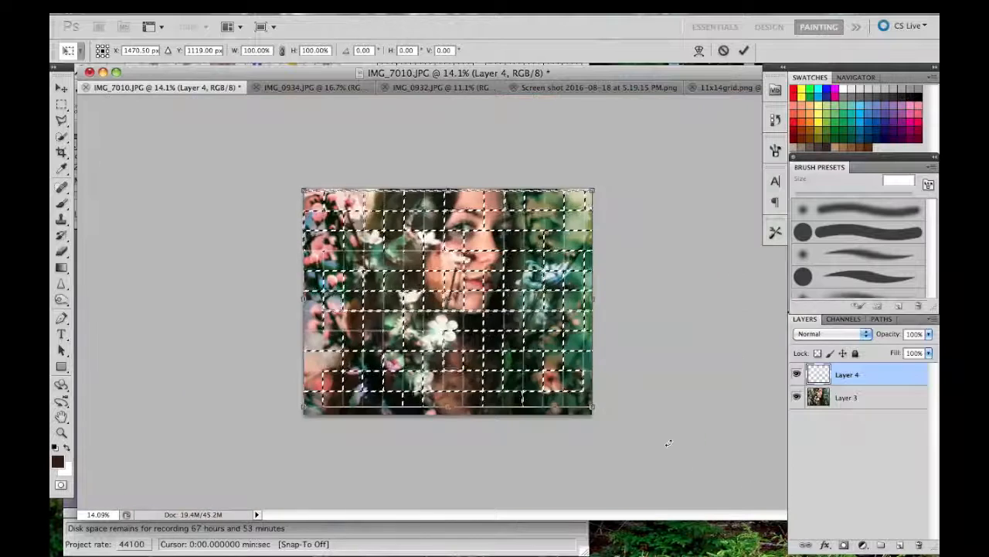
scroll(667, 441, "up", 1)
left_click_drag(611, 423, 620, 429)
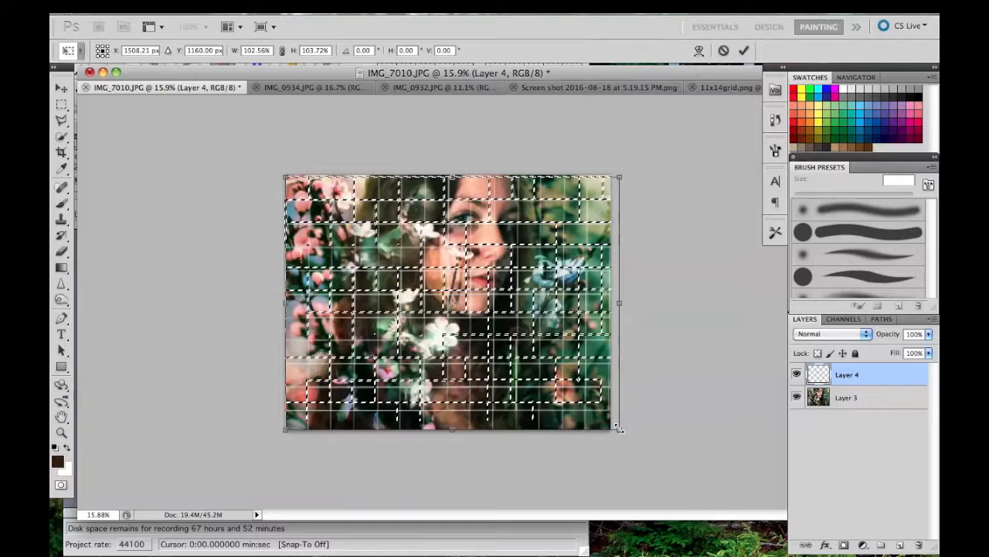
left_click_drag(620, 428, 620, 427)
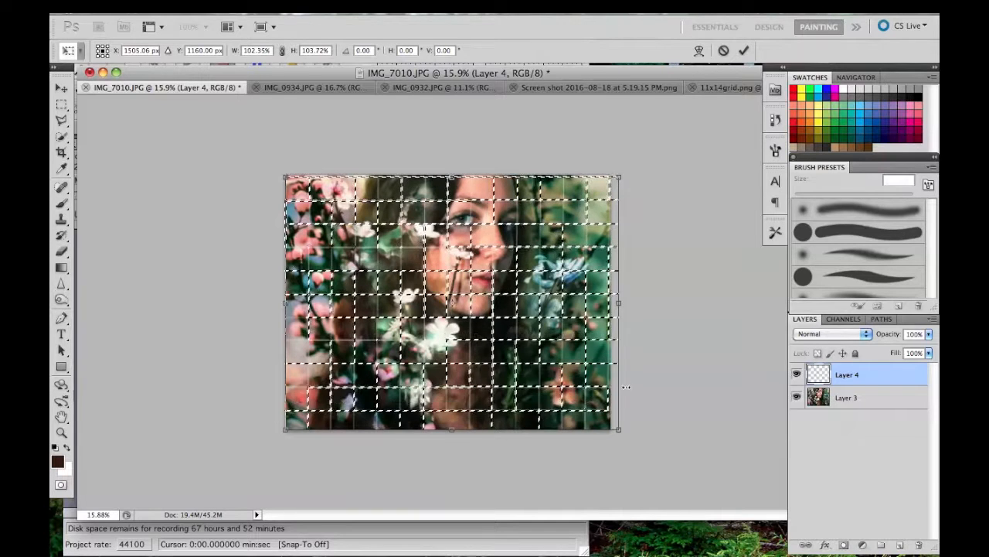
left_click(62, 104)
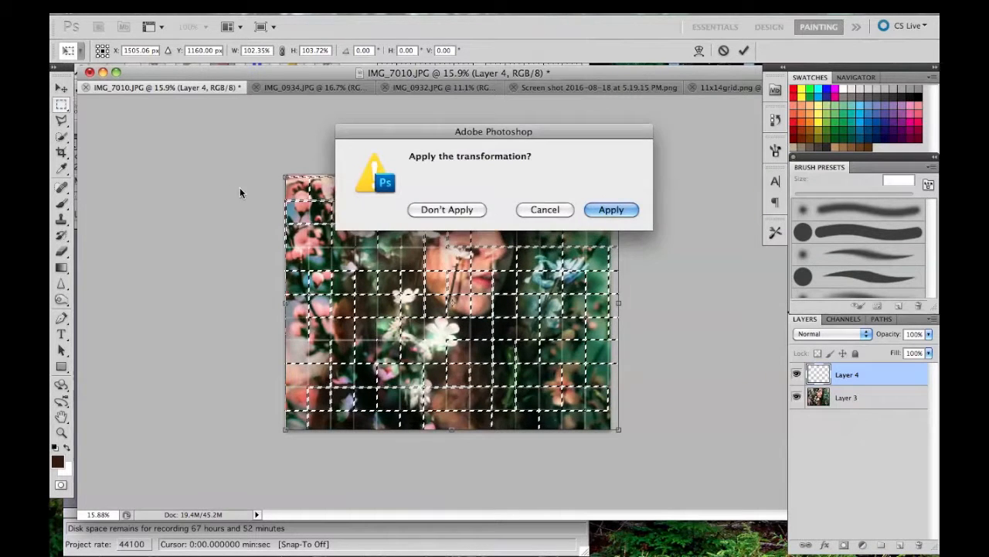
left_click(610, 213)
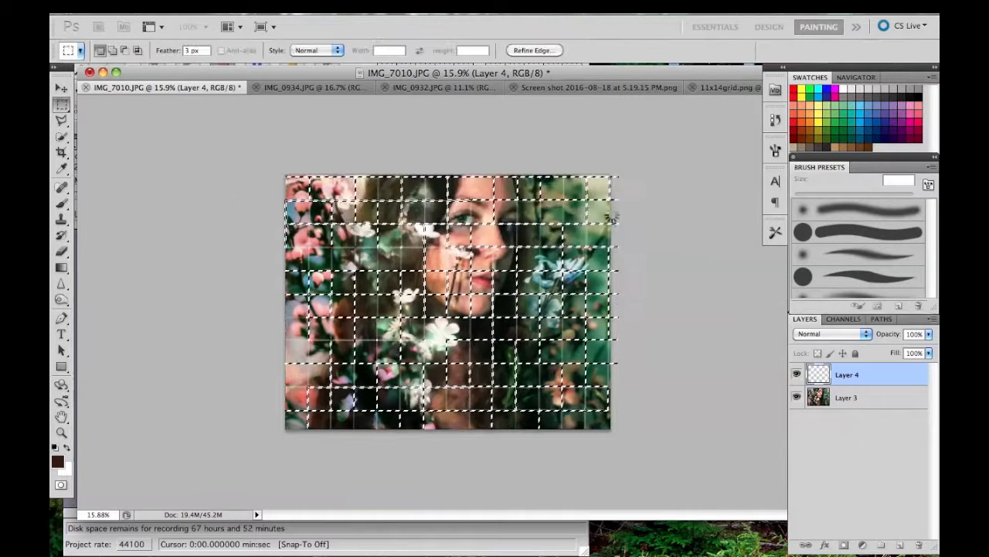
left_click(659, 192)
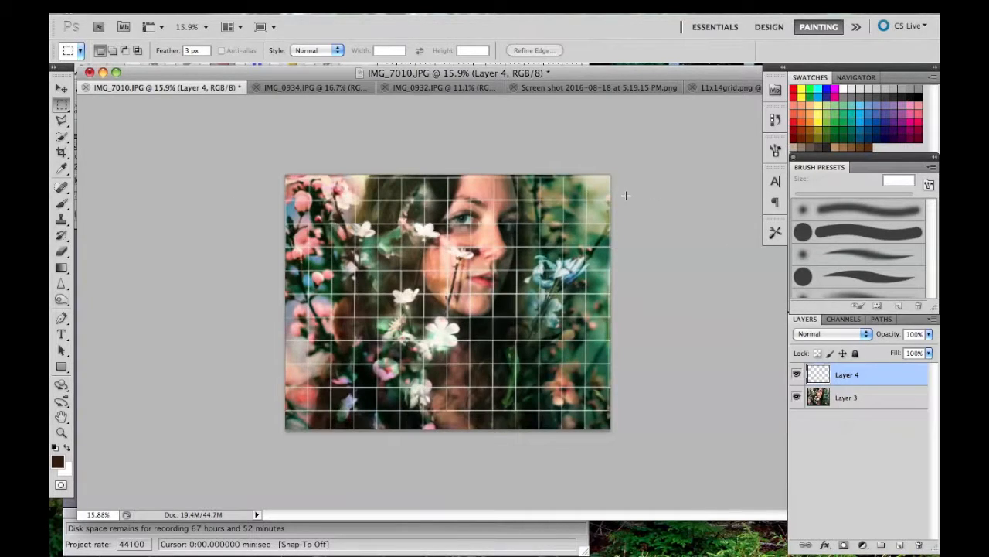
Examine how the stretched grid's lines fit over the composite, both in detail and across the whole image
scroll(627, 197, "up", 4)
scroll(626, 196, "down", 4)
scroll(626, 197, "down", 1)
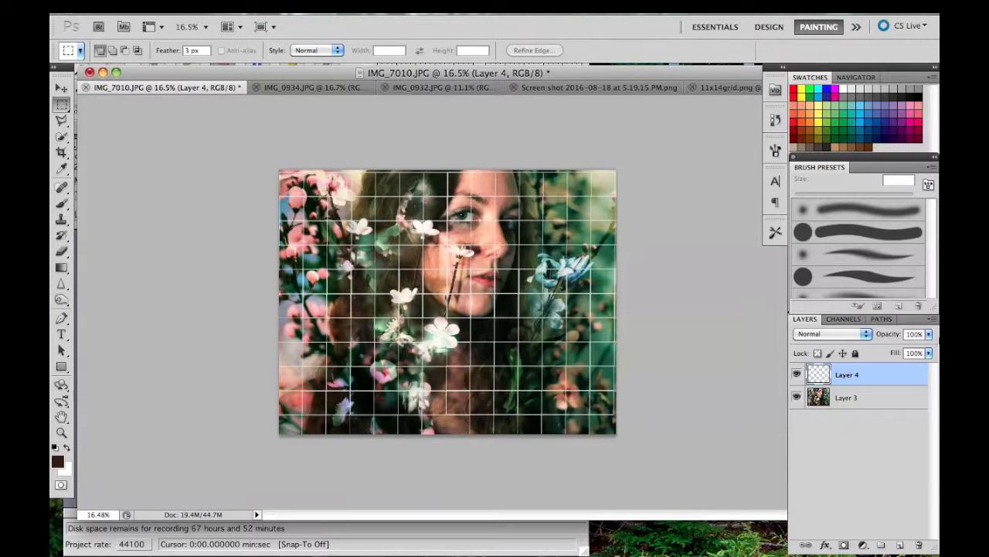
key("super+z")
left_click(675, 251)
scroll(472, 262, "up", 5)
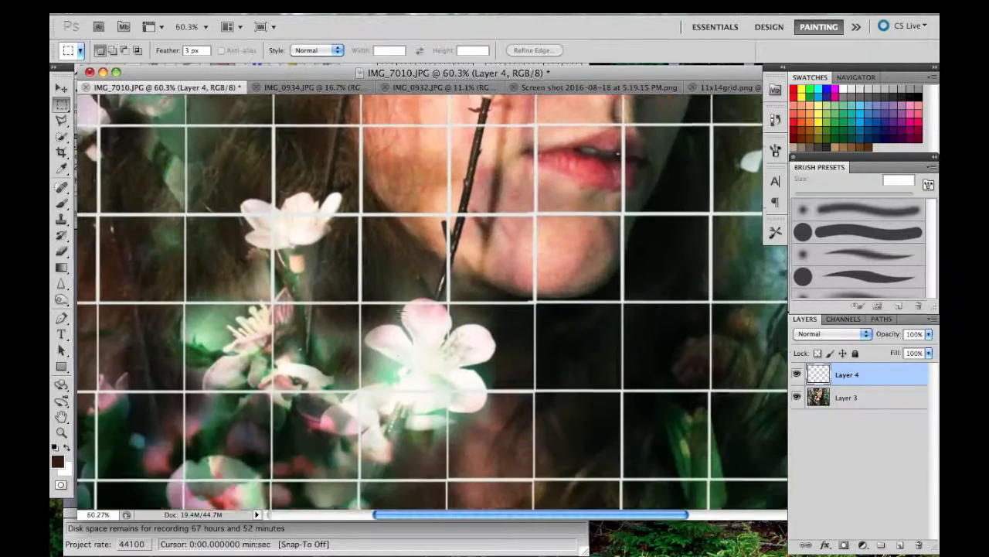
scroll(215, 337, "down", 10)
scroll(215, 336, "up", 10)
scroll(215, 336, "down", 4)
scroll(214, 336, "up", 3)
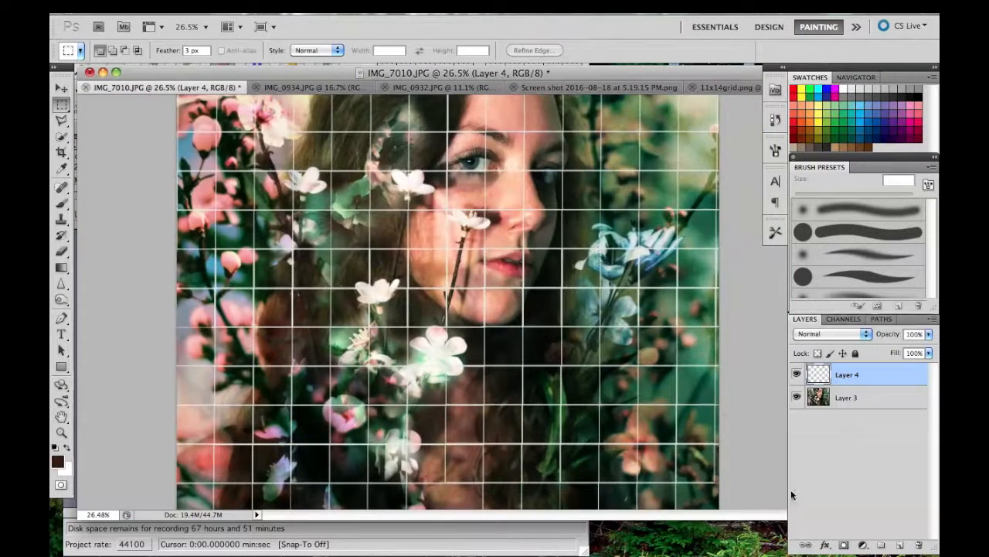
Delete the pasted grid layer from the composite
left_click(927, 546)
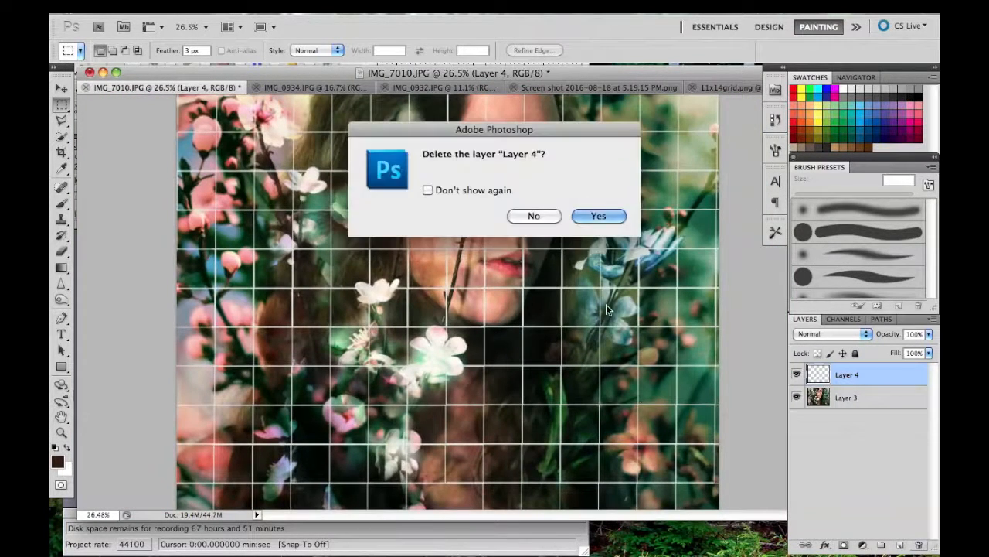
left_click(597, 216)
Switch to 11x14grid.png and add a new blank layer beneath the grid lines on Layer 0
left_click(725, 87)
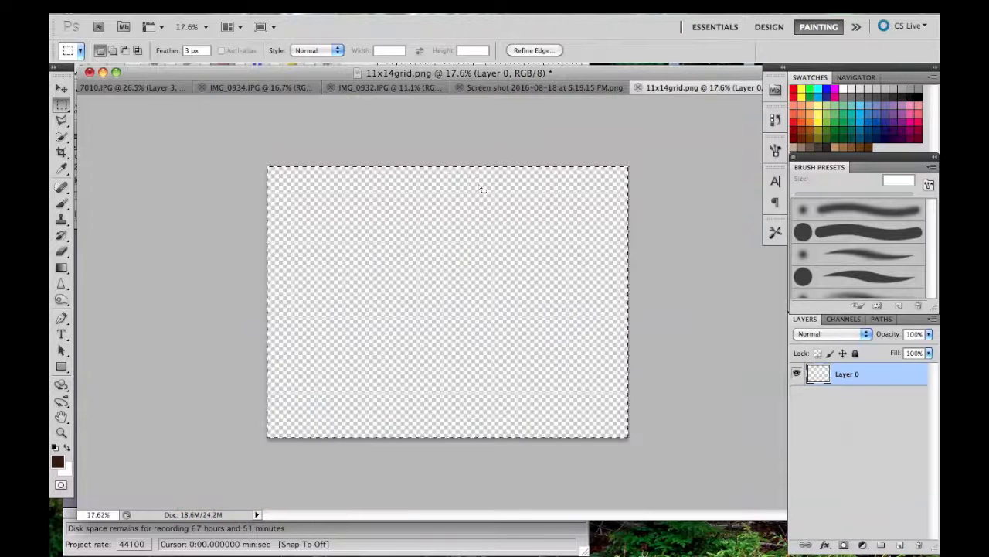
left_click(902, 545)
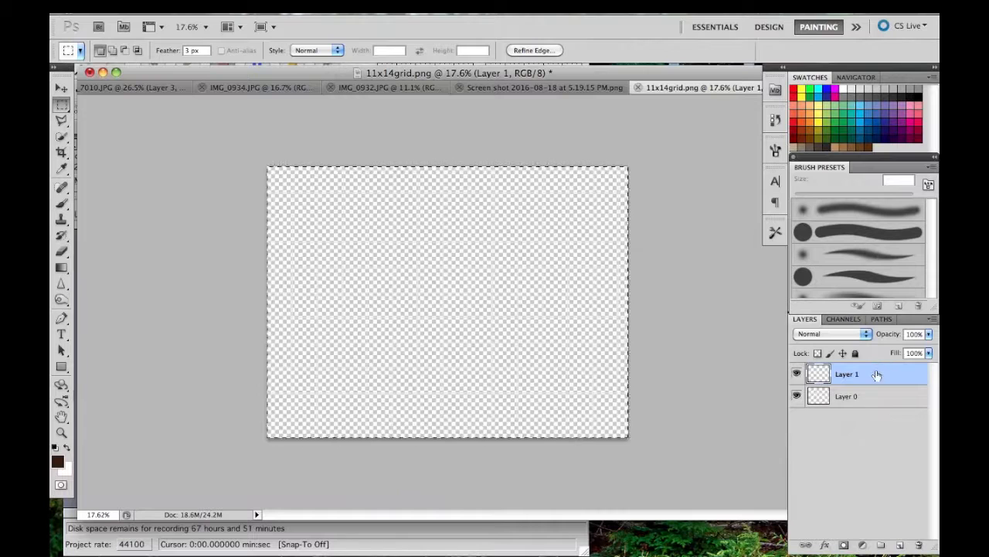
left_click_drag(876, 376, 876, 405)
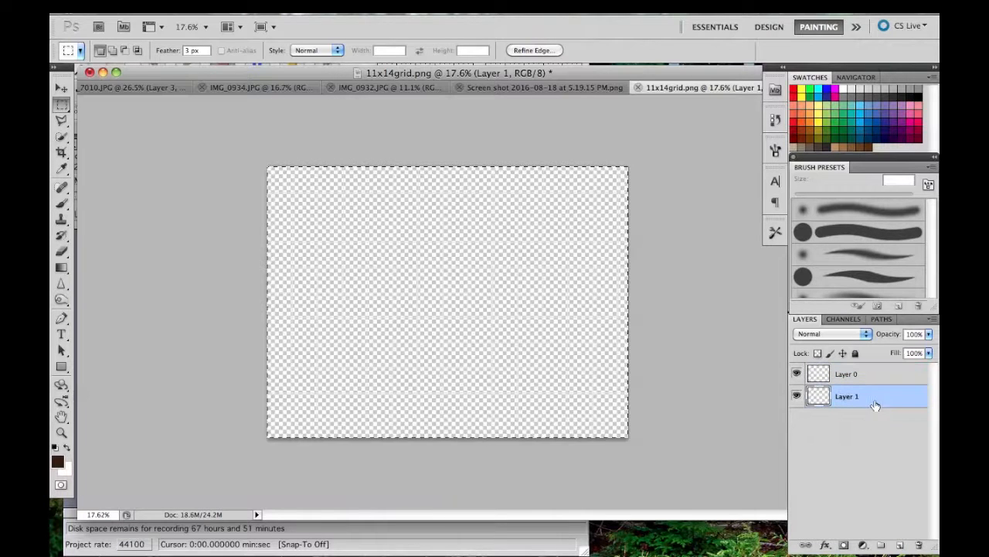
Paint the new layer dark brown across the whole canvas with a 569 px soft brush to back the grid lines
left_click(62, 204)
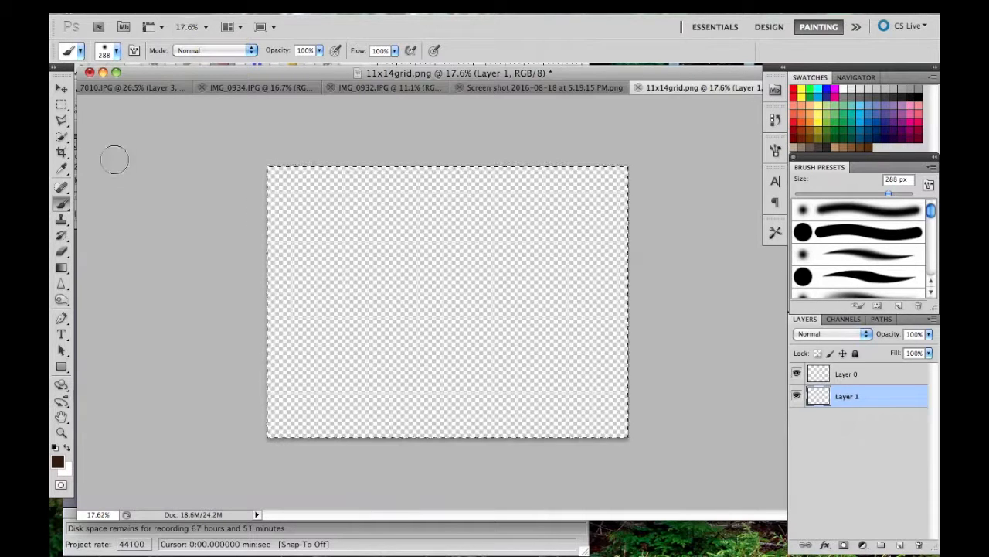
left_click(116, 51)
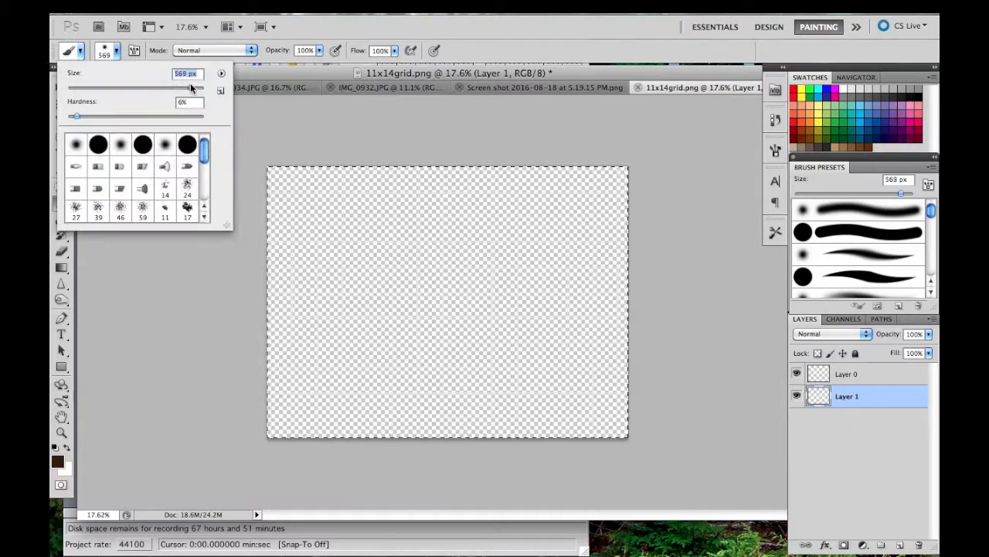
left_click_drag(322, 330, 318, 382)
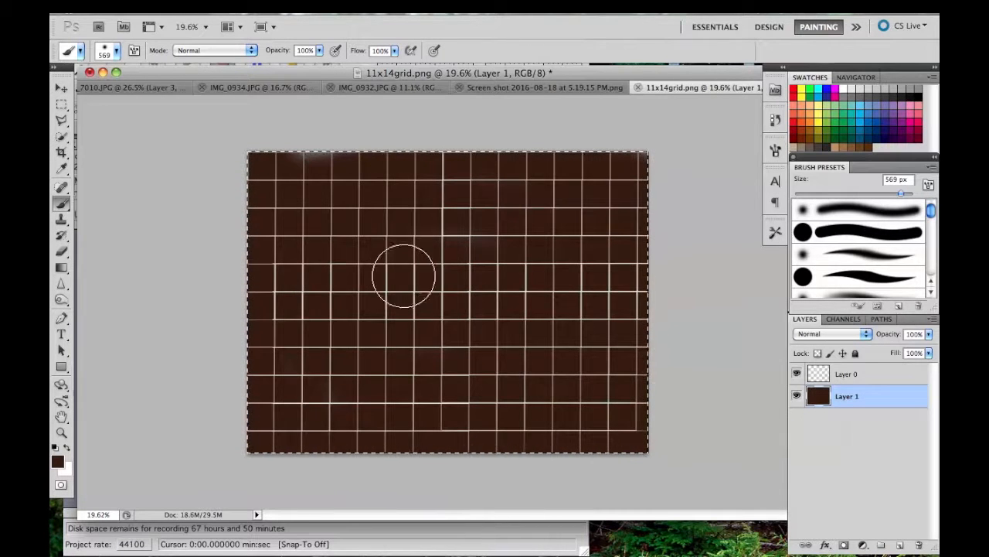
Select the seven-square-wide upper-left part of the grid, about 1436 by 1148 pixels, and crop the image to it
left_click(61, 108)
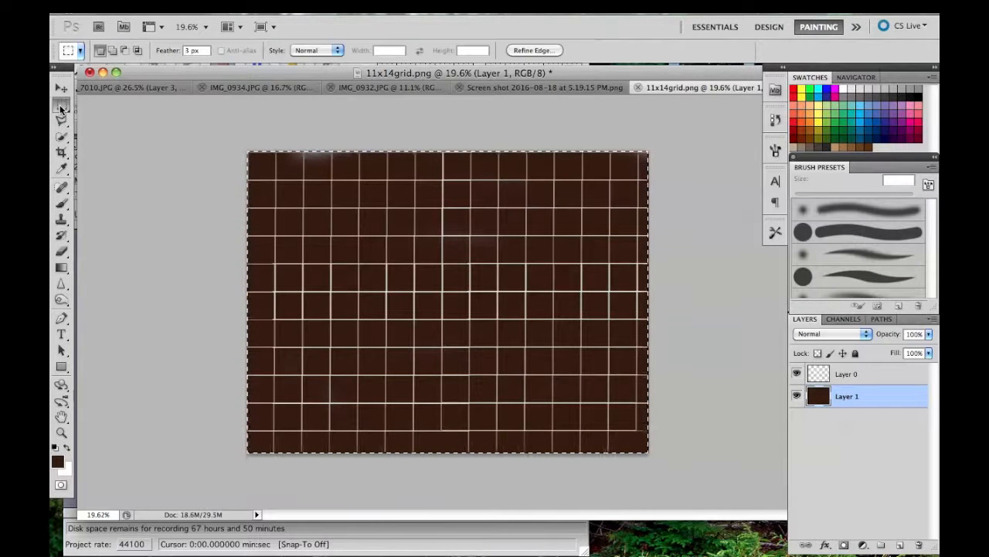
left_click(246, 143)
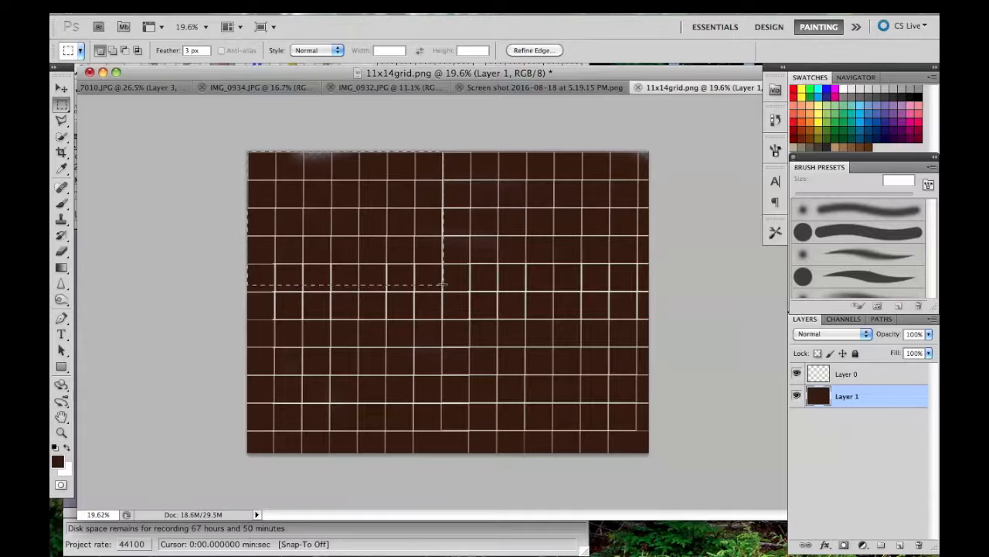
left_click_drag(444, 299, 442, 305)
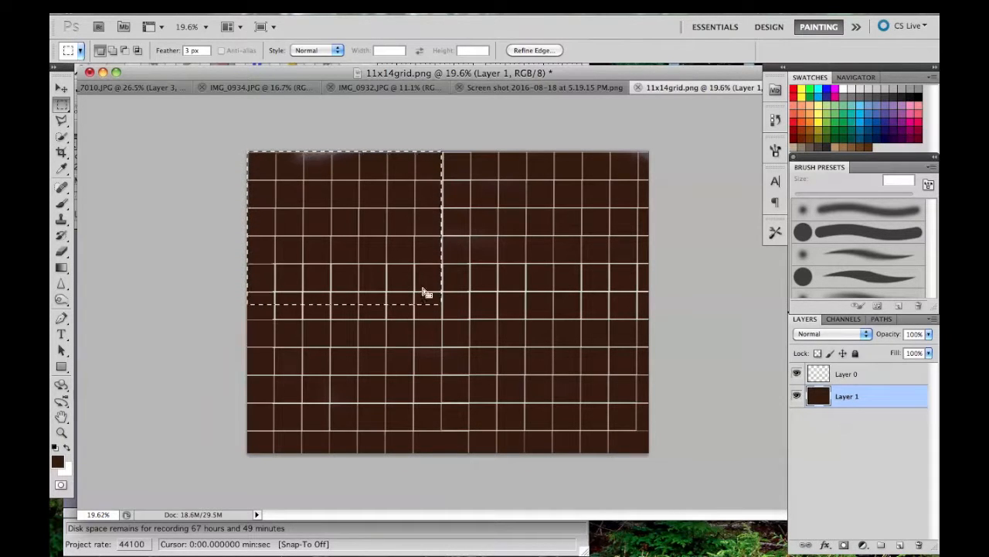
left_click(442, 309)
scroll(441, 309, "up", 4)
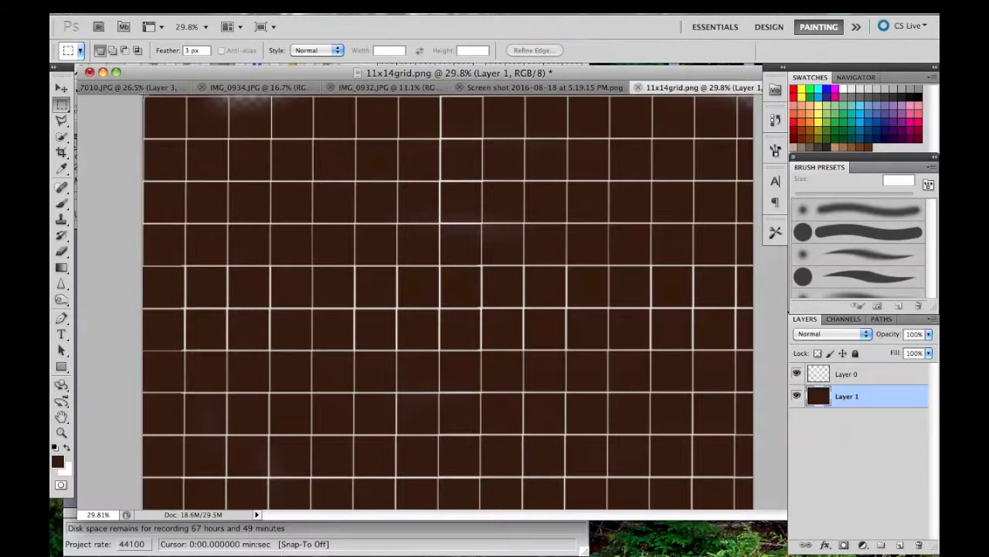
left_click_drag(143, 97, 439, 331)
left_click(228, 14)
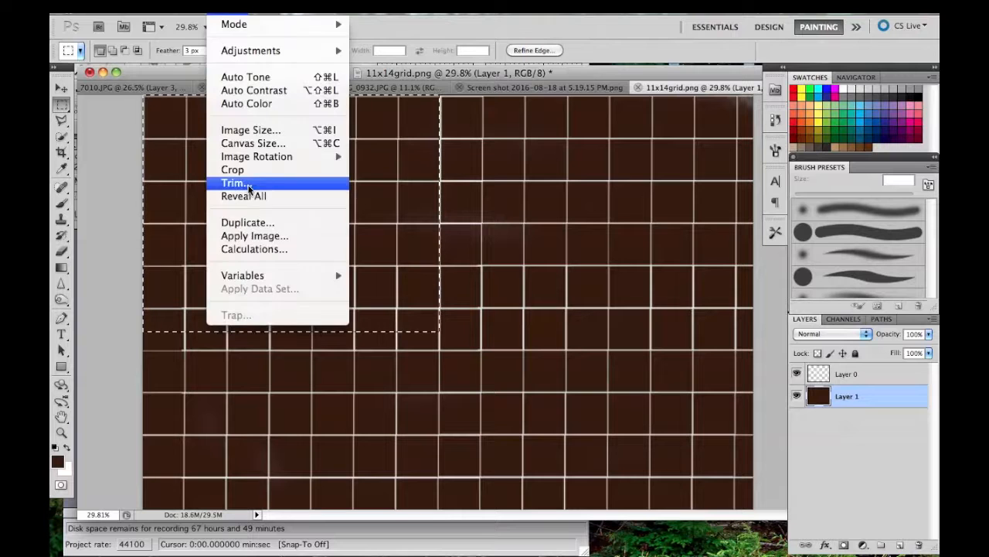
left_click(236, 169)
Return to the IMG_7010.JPG composite and check its pixel dimensions without changing them
left_click(227, 14)
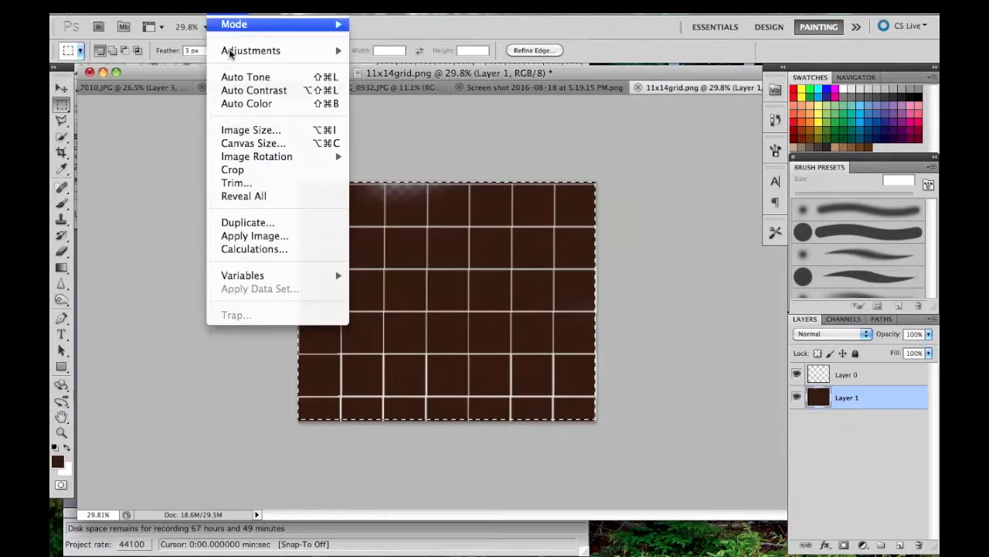
left_click(159, 133)
left_click(141, 86)
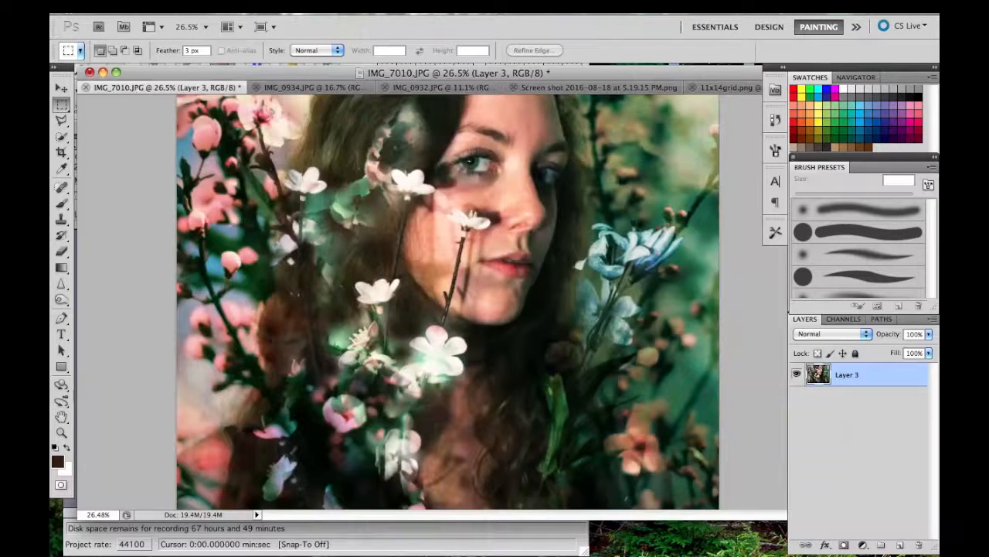
left_click(227, 14)
left_click(249, 131)
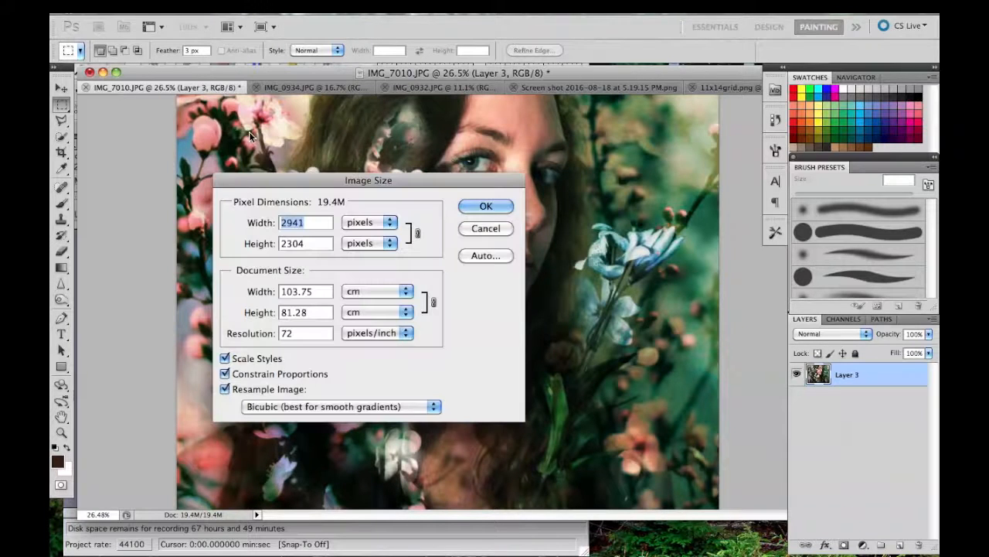
left_click(486, 229)
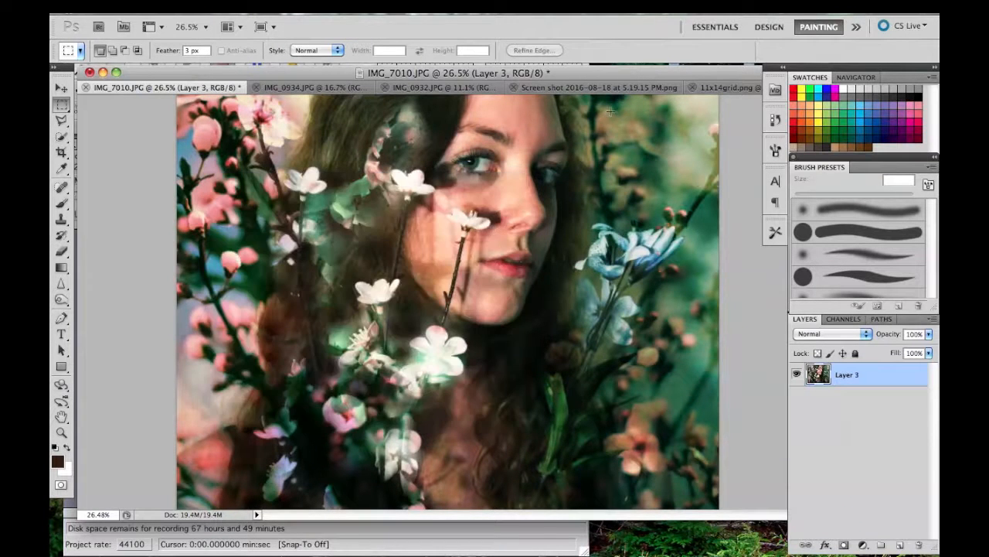
Switch to 11x14grid.png and delete the dark brown Layer 1 beneath the grid lines
left_click(690, 85)
left_click(227, 14)
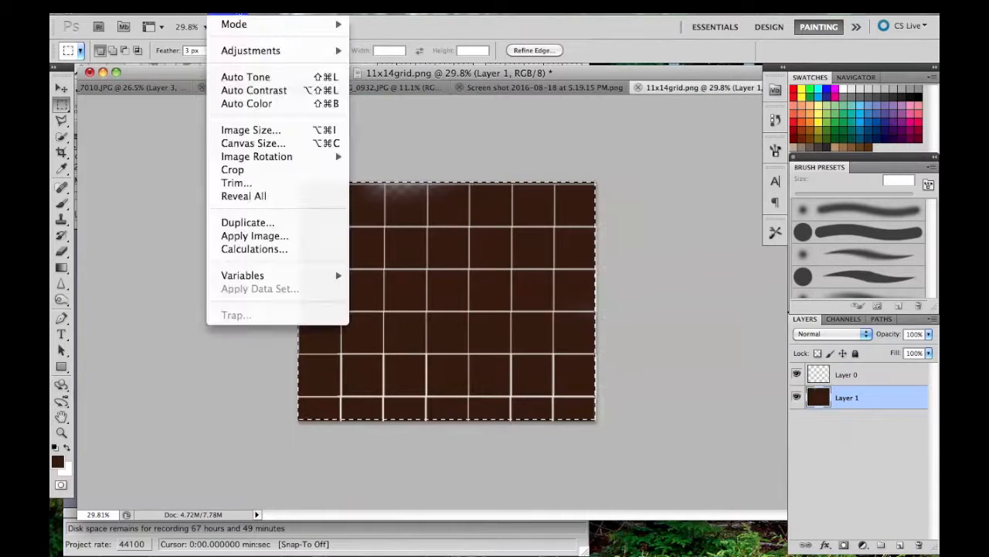
left_click(242, 130)
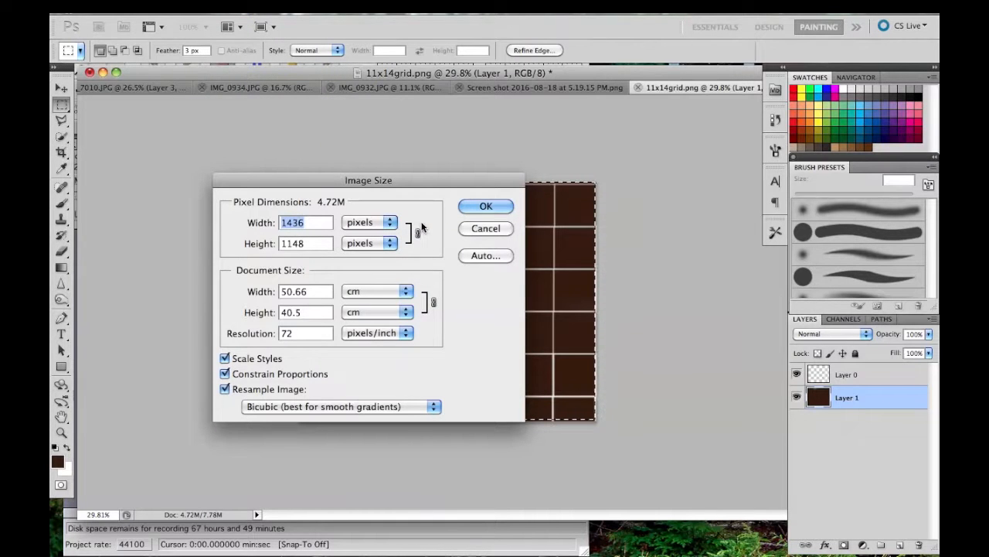
left_click(484, 229)
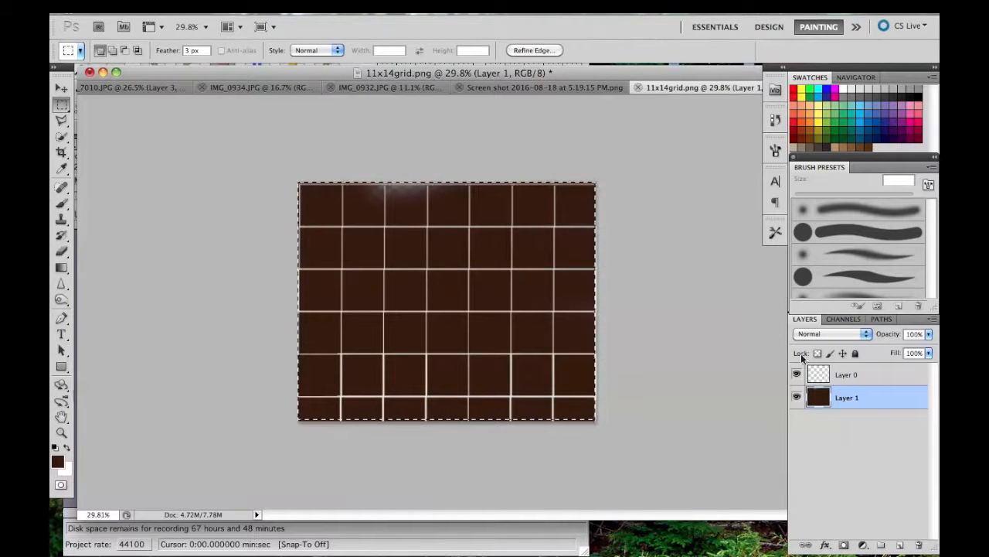
left_click(919, 544)
left_click(592, 215)
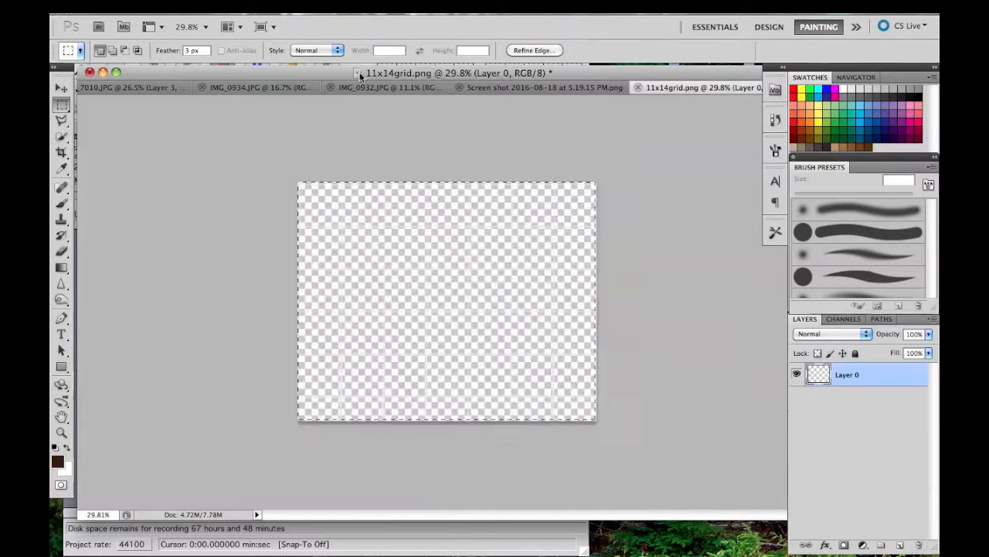
Resize the grid image to 2941 pixels wide with its proportions constrained
left_click(215, 6)
left_click(253, 129)
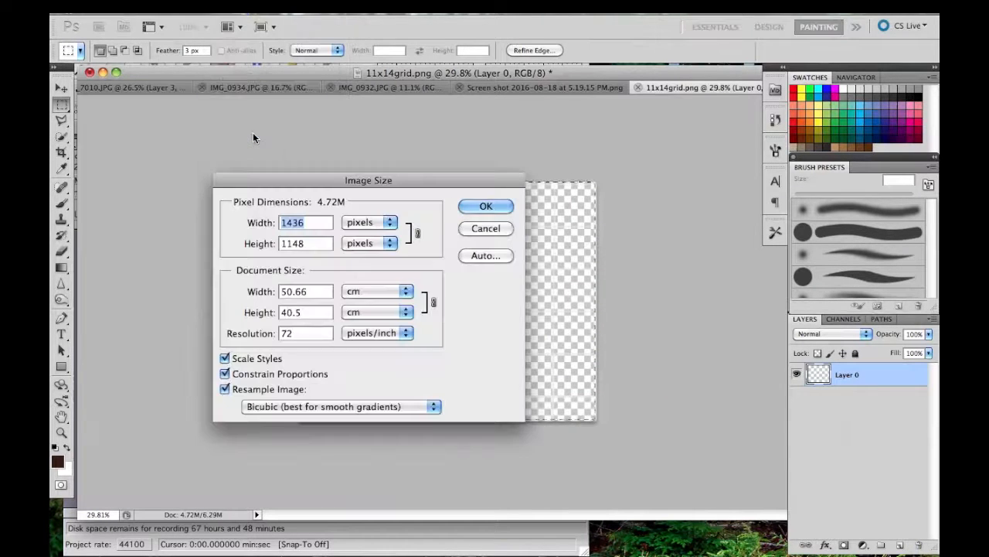
type("2941")
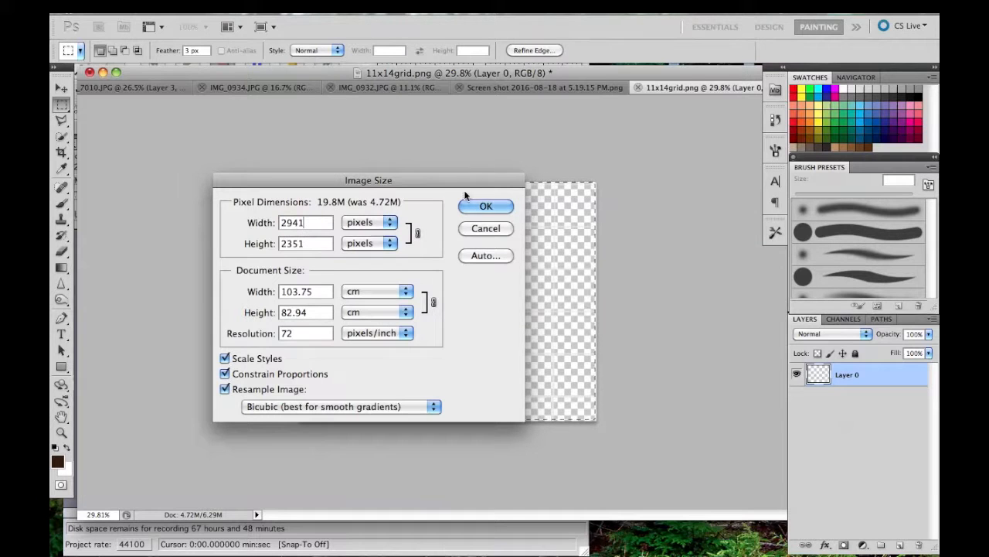
left_click(477, 205)
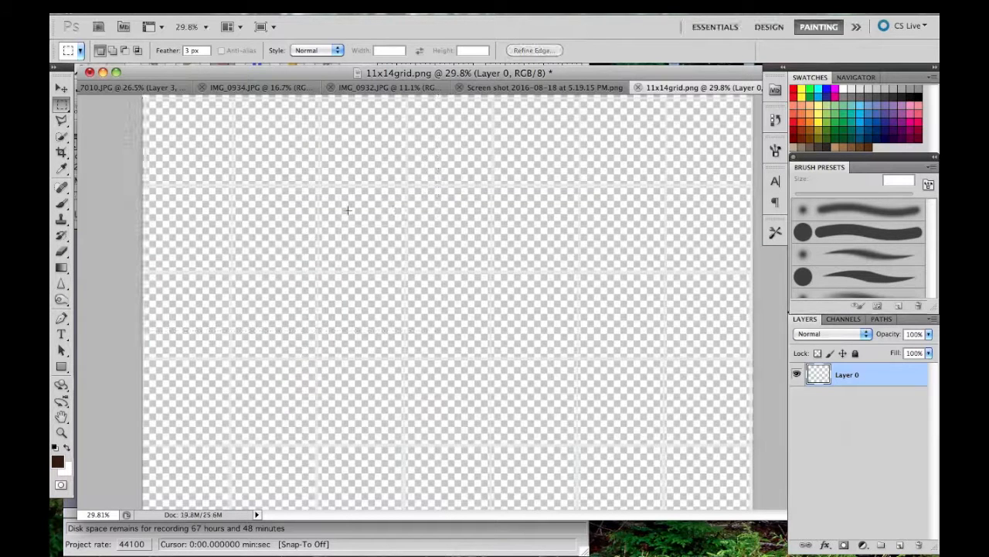
Copy the entire resized grid and paste it as a new layer over the IMG_7010.JPG composite
key("super+a")
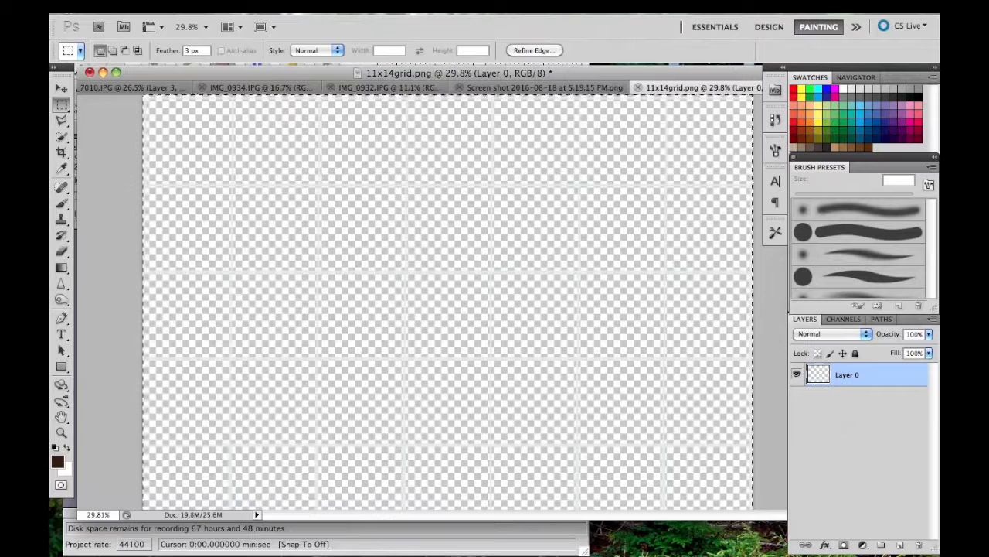
left_click(185, 7)
left_click(194, 120)
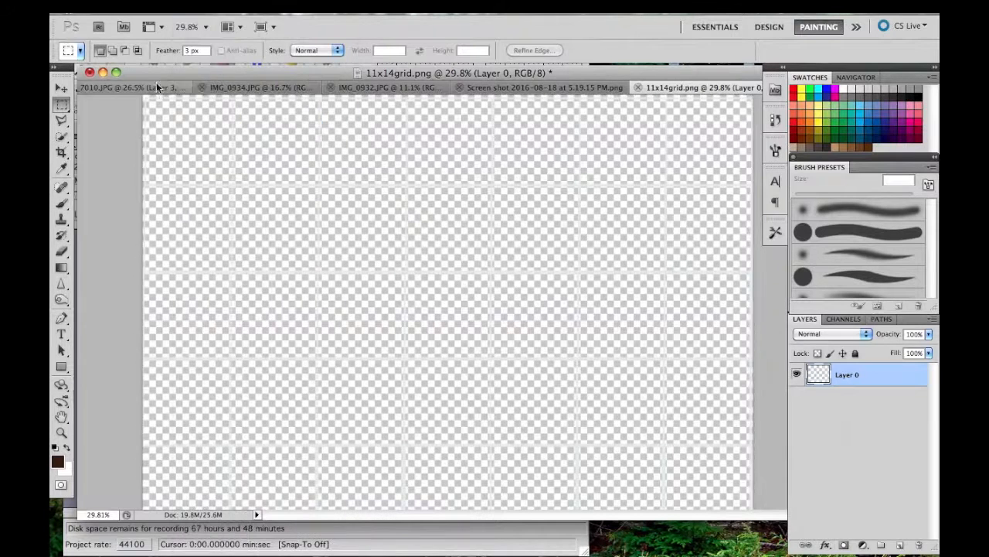
left_click(158, 83)
left_click(190, 8)
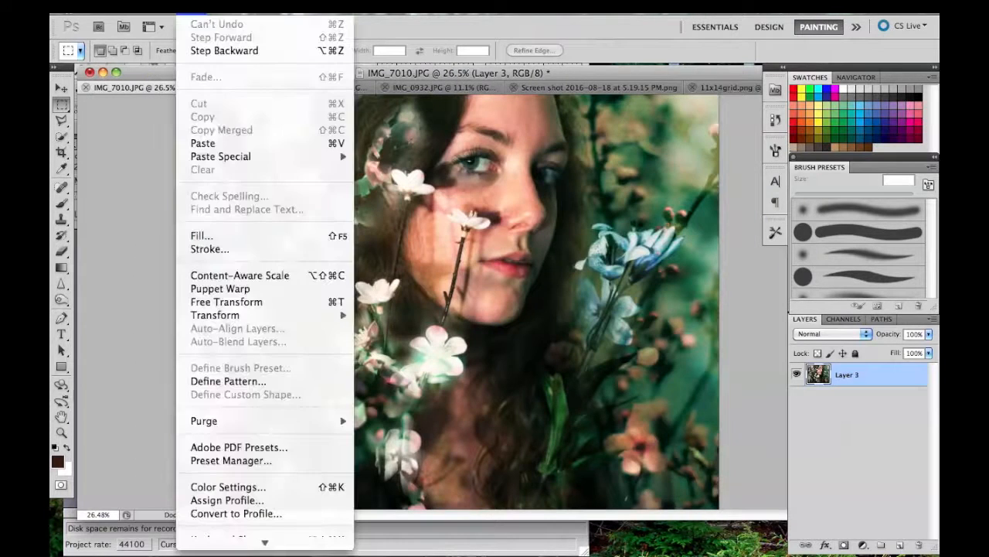
left_click(199, 143)
scroll(415, 349, "down", 5)
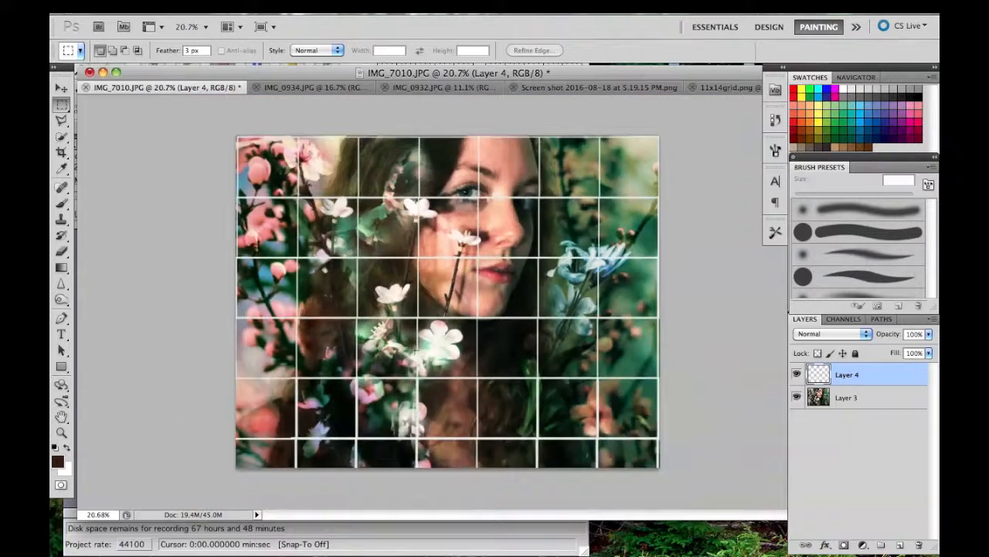
scroll(334, 305, "up", 2)
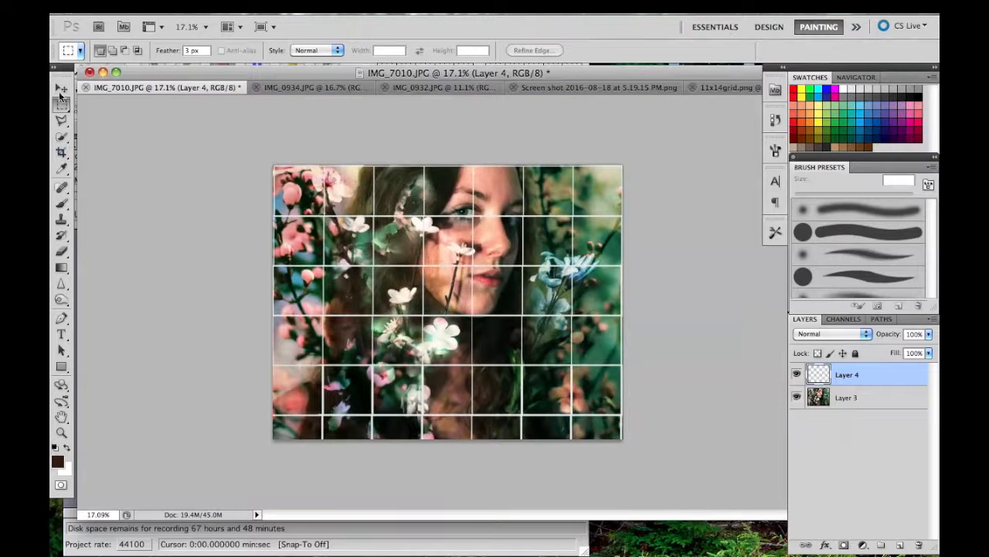
Shift the pasted grid layer slightly upward over the portrait and lower its opacity to 34%
left_click(61, 90)
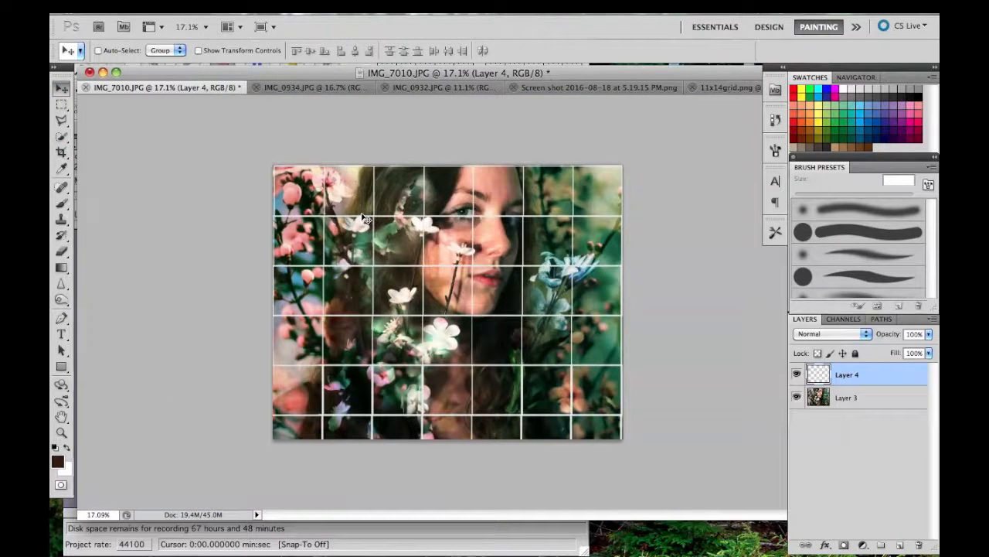
left_click_drag(365, 219, 363, 215)
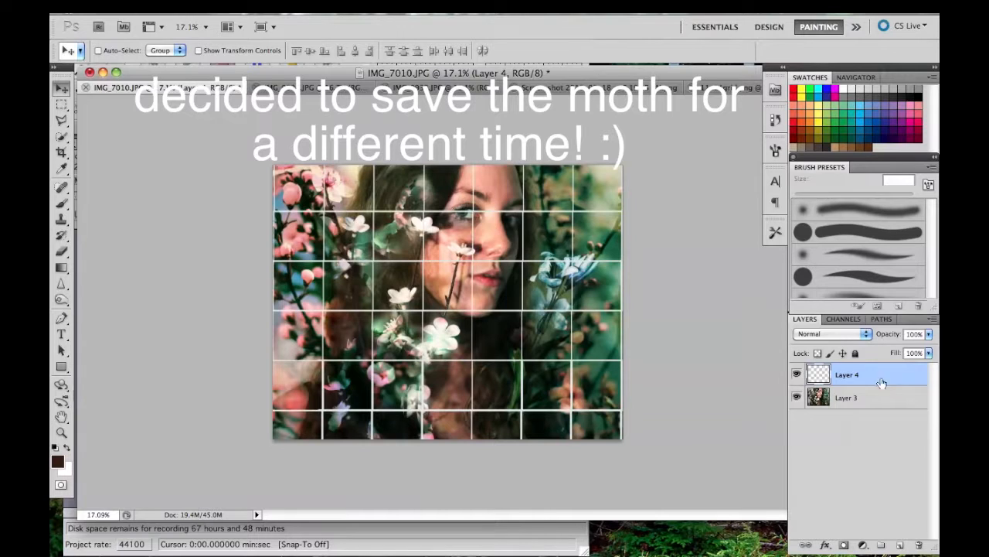
left_click(933, 333)
left_click_drag(927, 349, 881, 349)
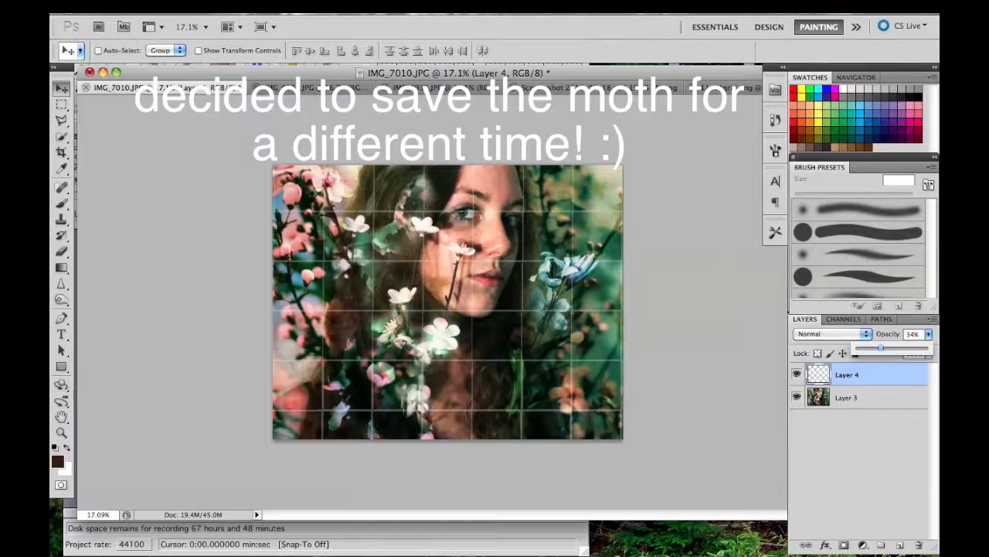
left_click(163, 8)
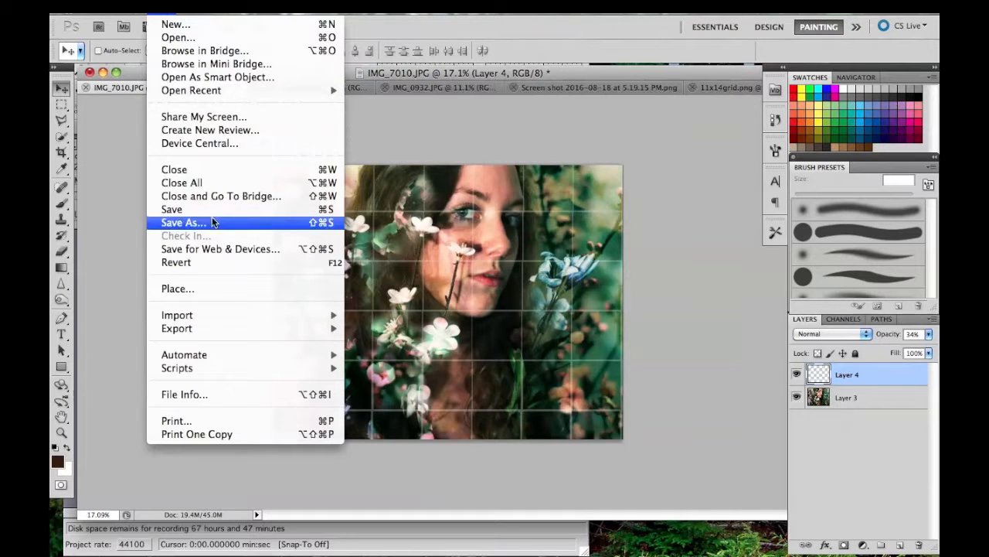
left_click(183, 222)
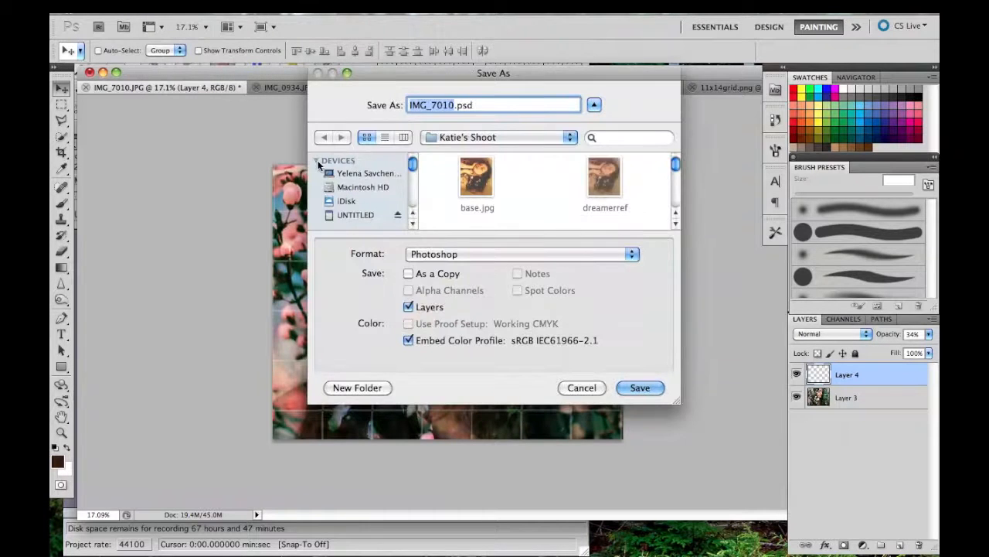
left_click(318, 161)
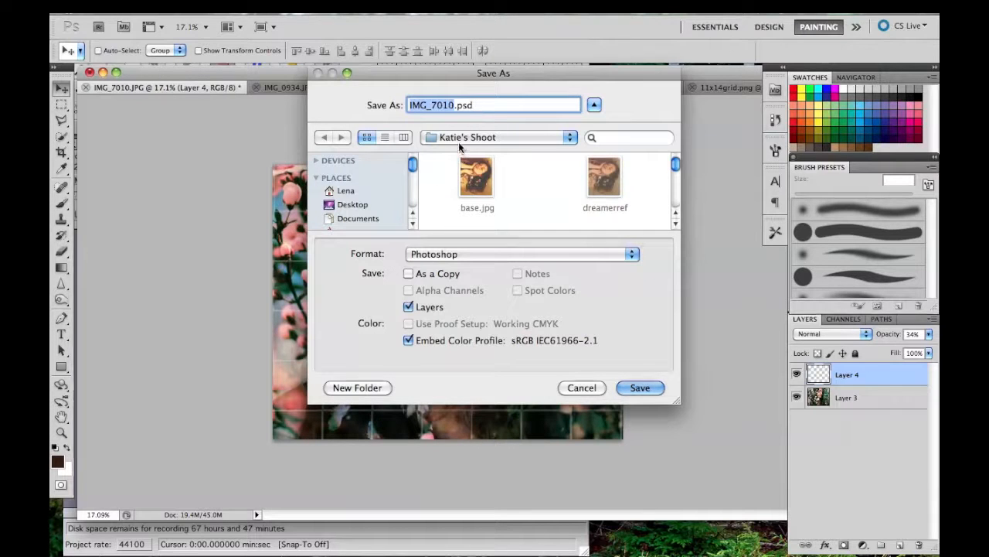
type("kat")
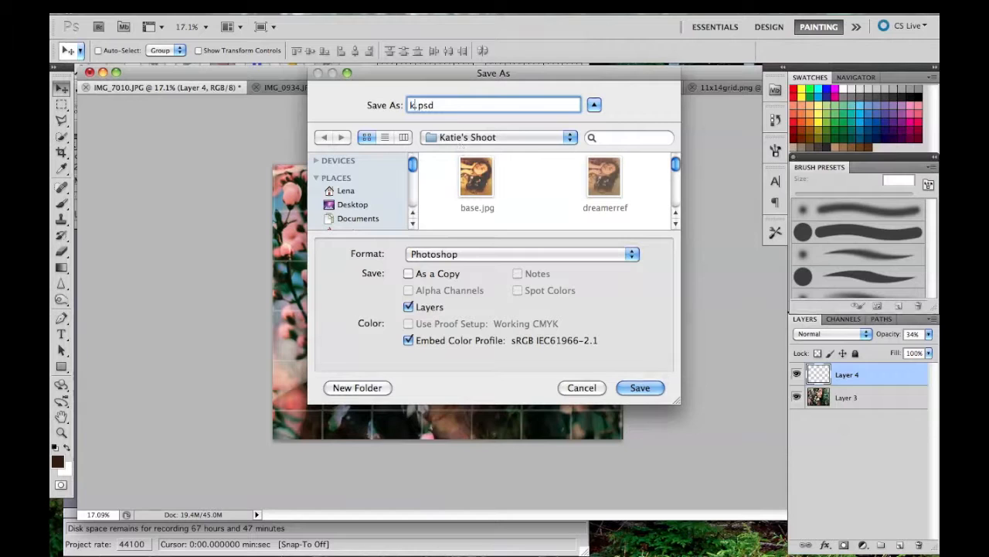
type("ieblossom")
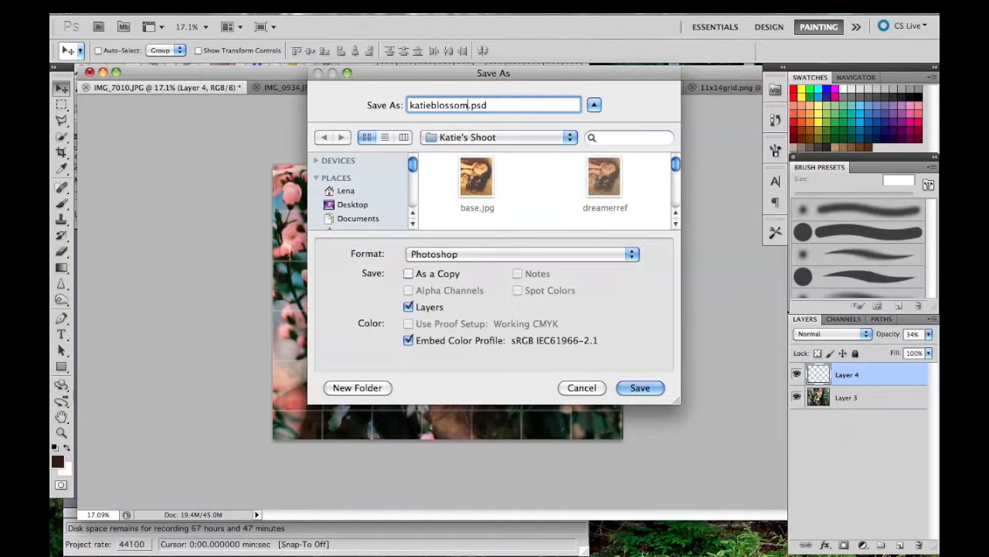
left_click(447, 255)
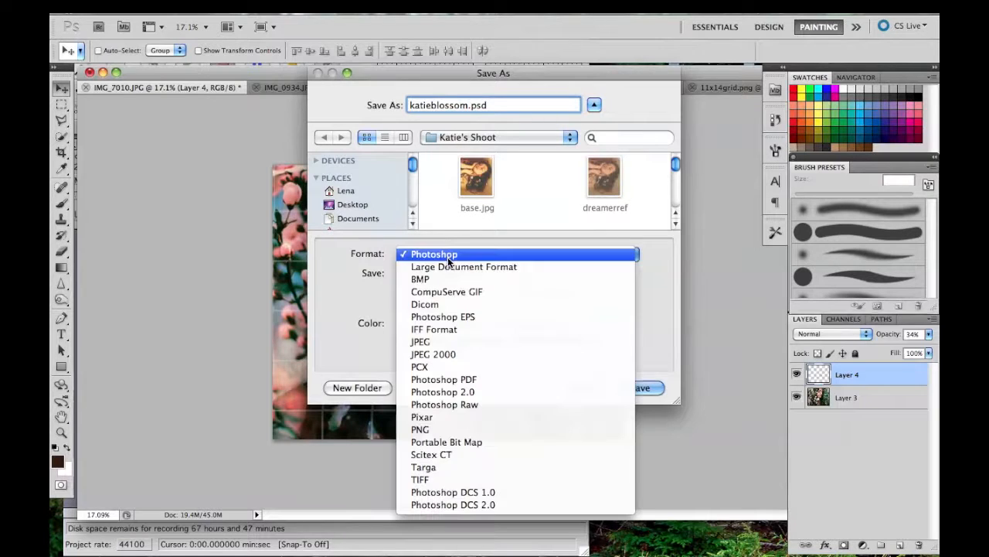
left_click(439, 344)
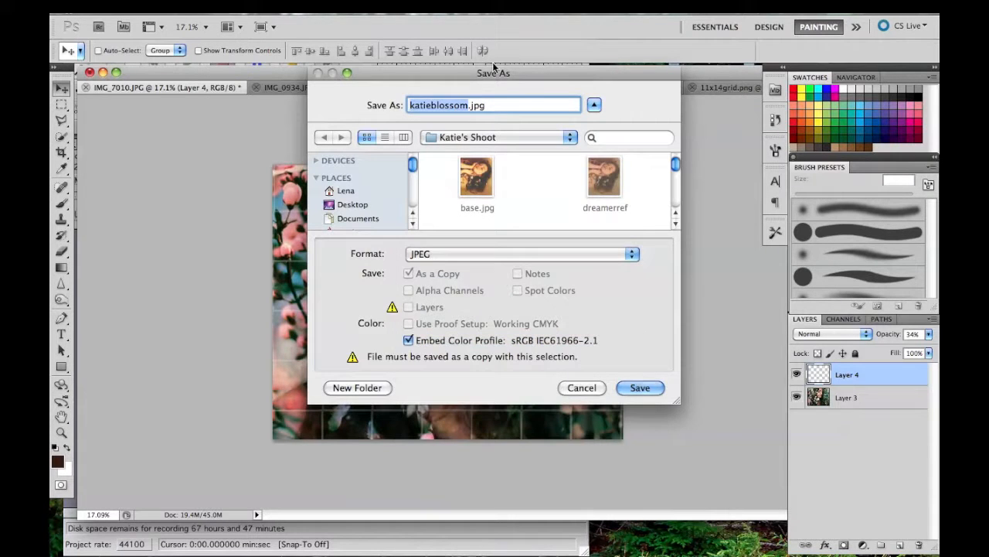
left_click(469, 105)
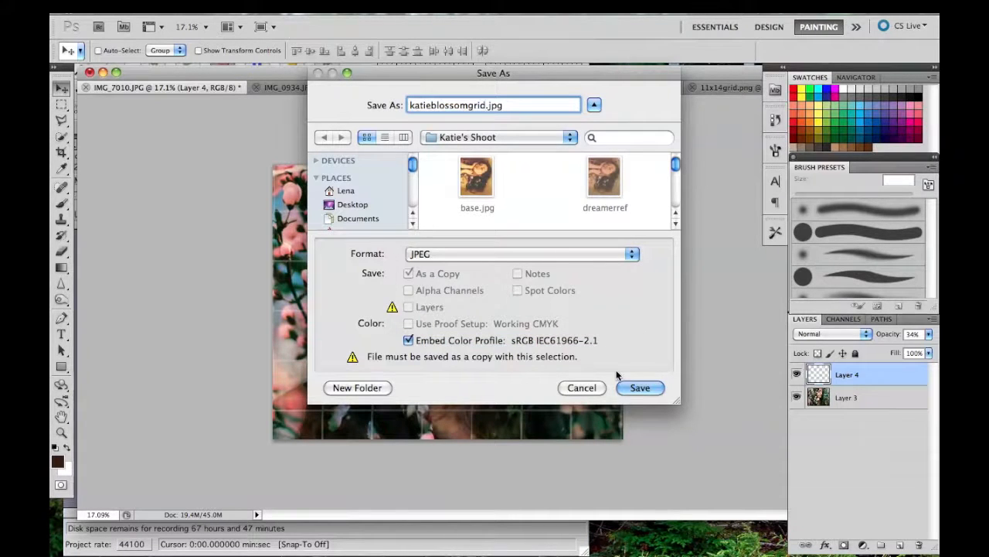
left_click(639, 387)
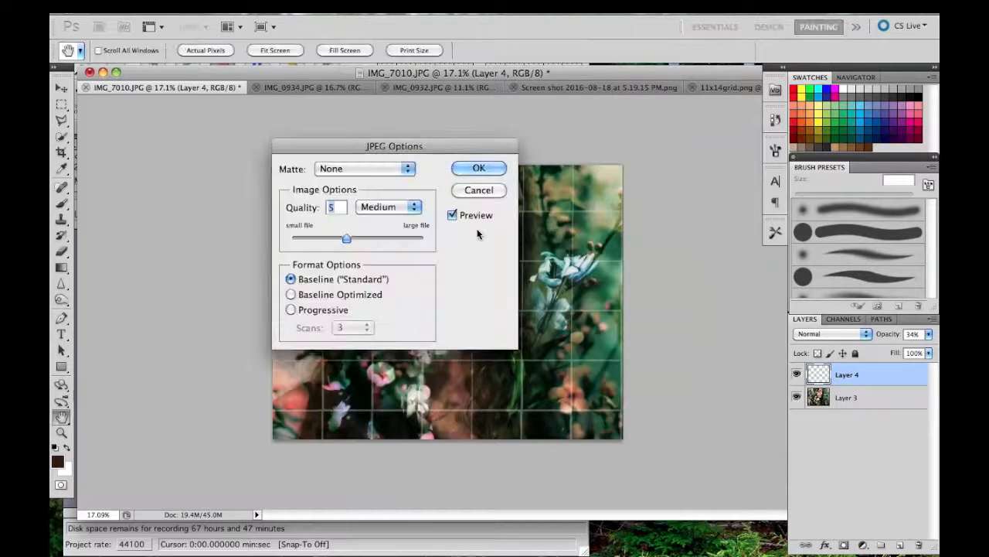
left_click(409, 240)
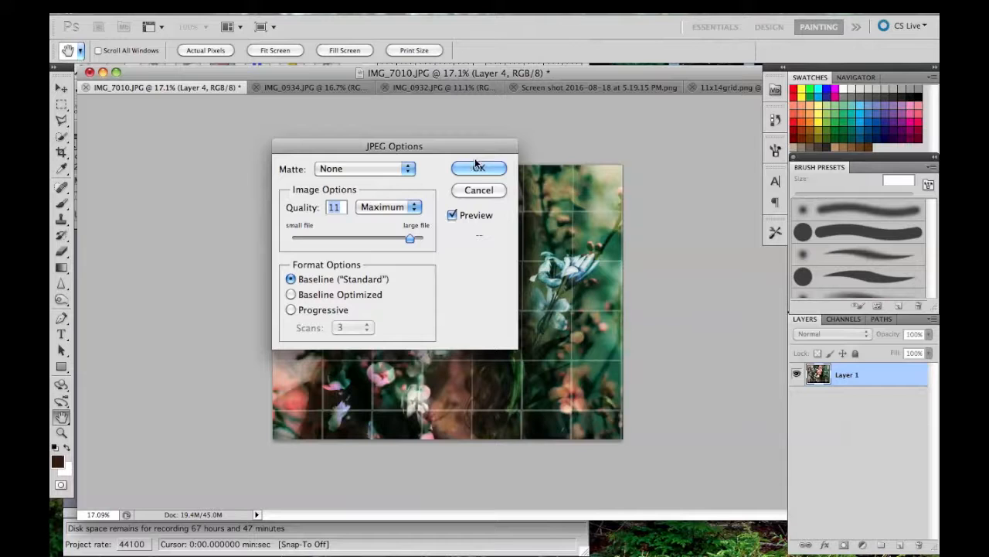
left_click(479, 168)
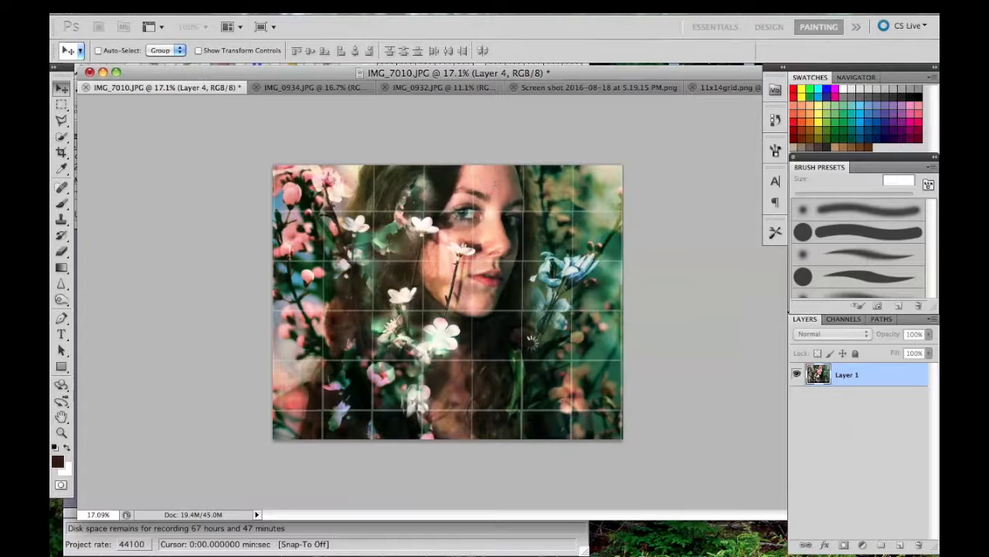
Delete the grid layer and save the plain composite as a JPEG copy named katieblossom.jpg with quality 11
left_click(919, 547)
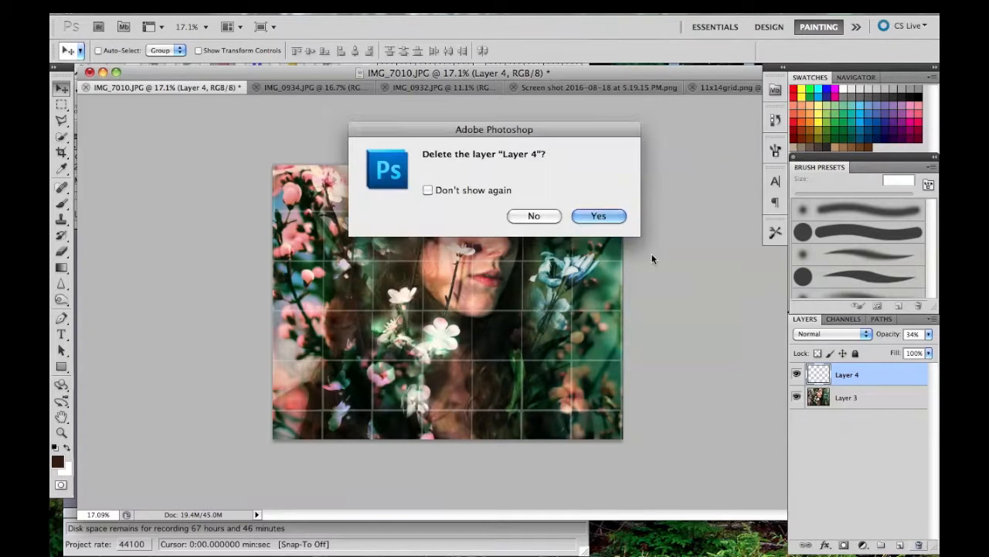
left_click(600, 216)
left_click(158, 6)
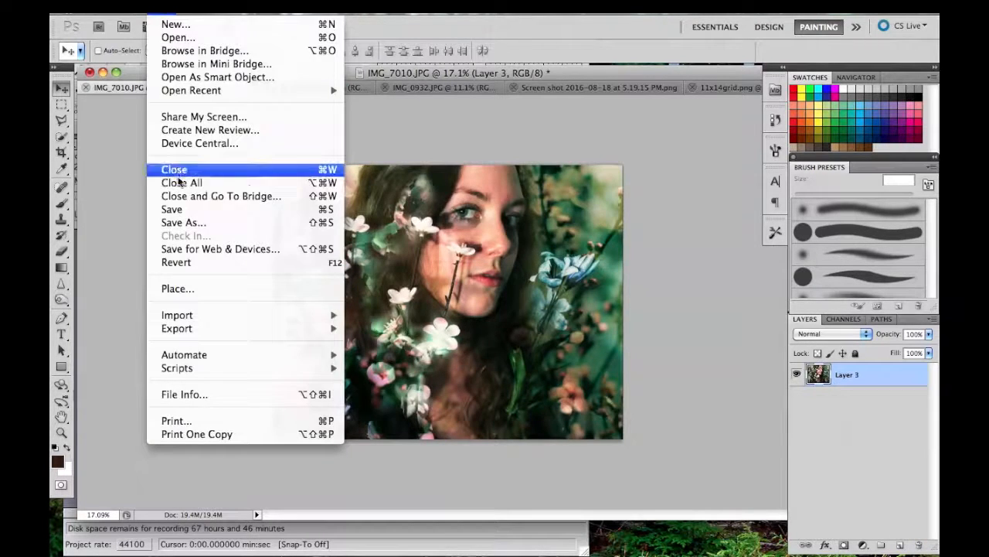
left_click(216, 222)
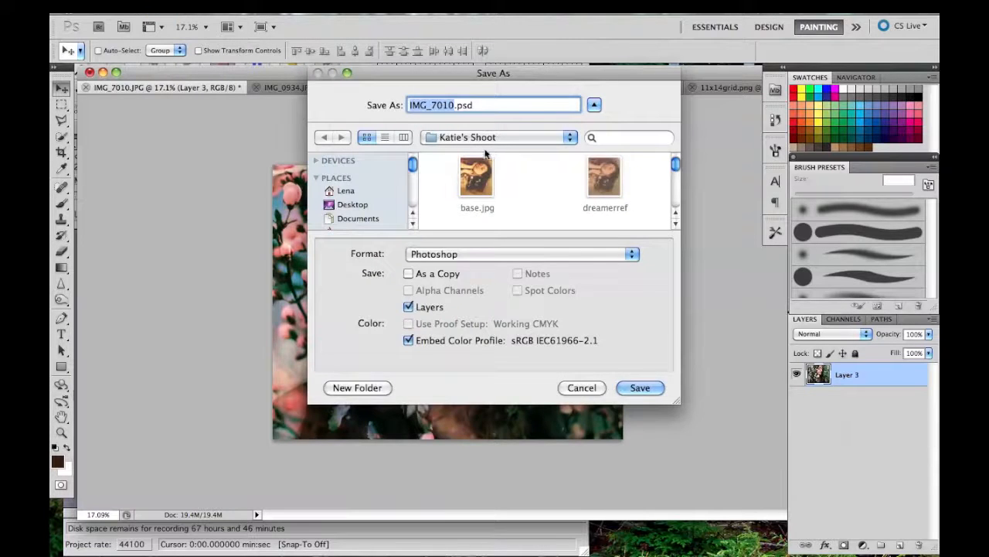
left_click(486, 246)
left_click(479, 343)
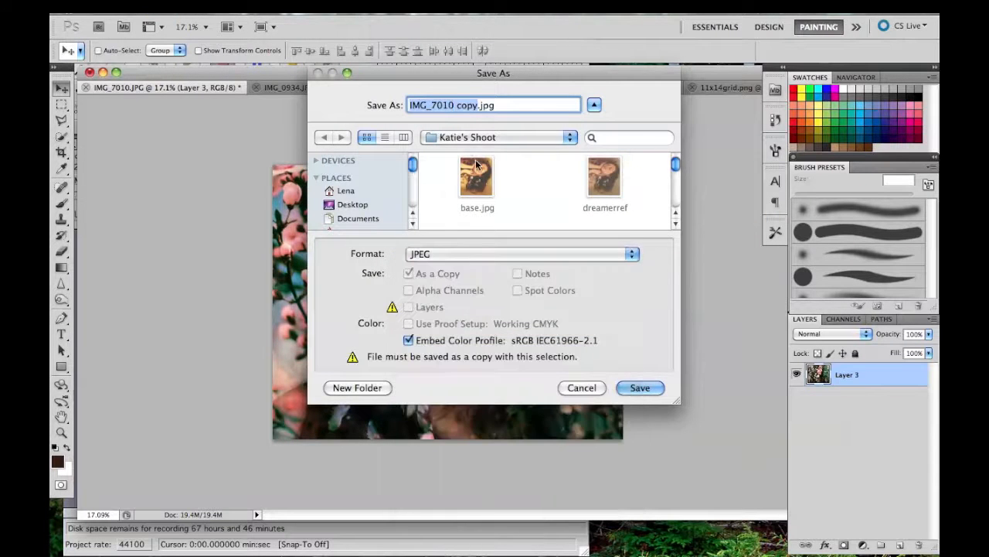
type("katieblossom")
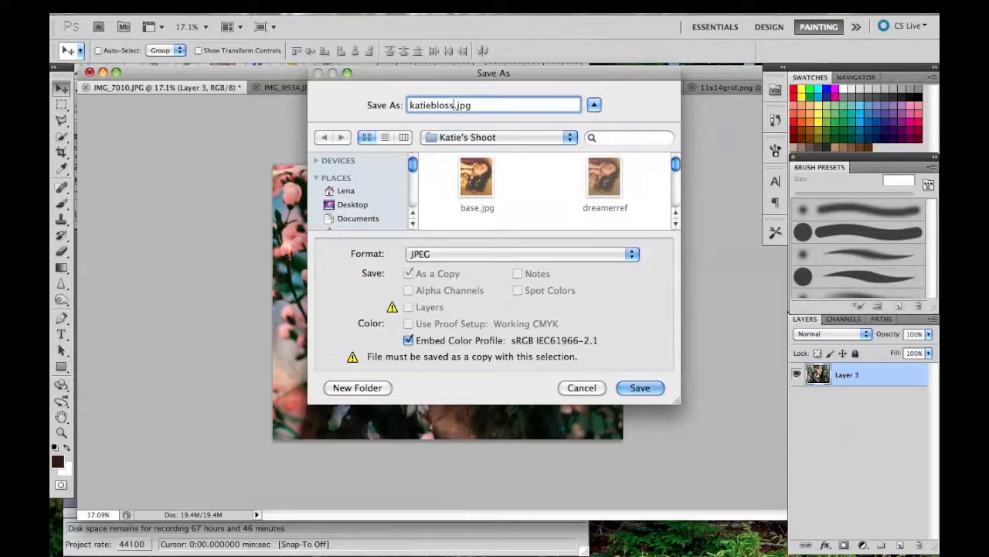
left_click(638, 388)
left_click(423, 238)
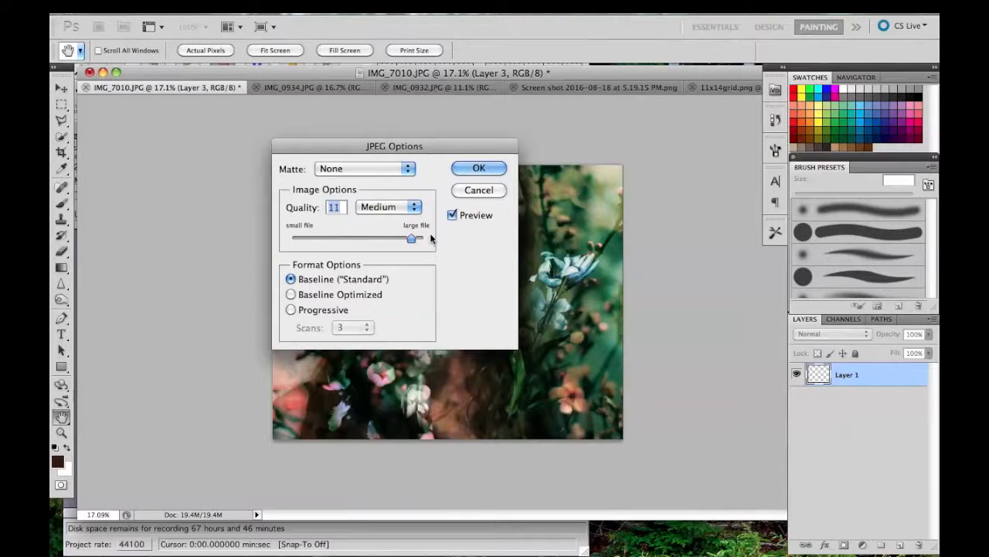
left_click(478, 170)
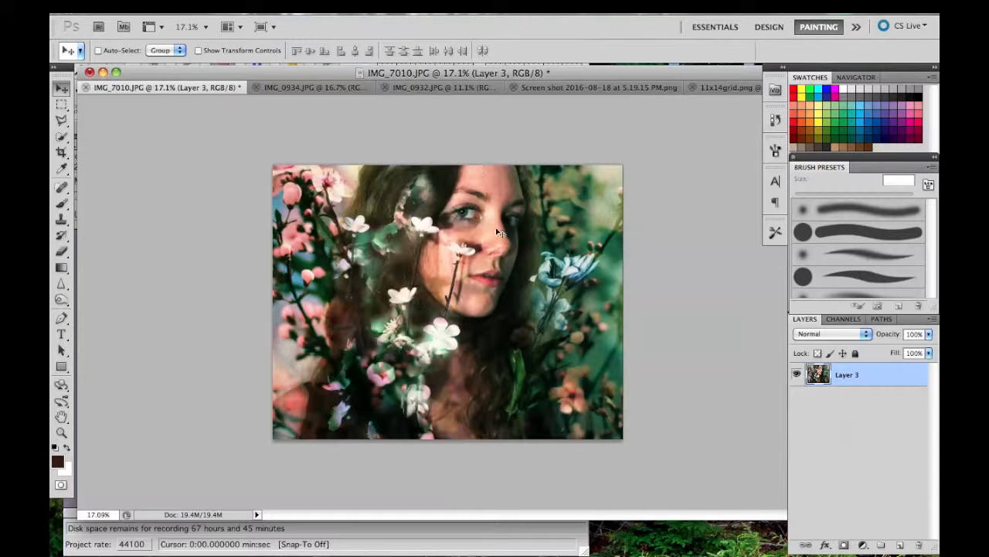
Examine the face and the surrounding blossoms of the ungridded composite up close
scroll(464, 327, "up", 3)
scroll(464, 327, "up", 1)
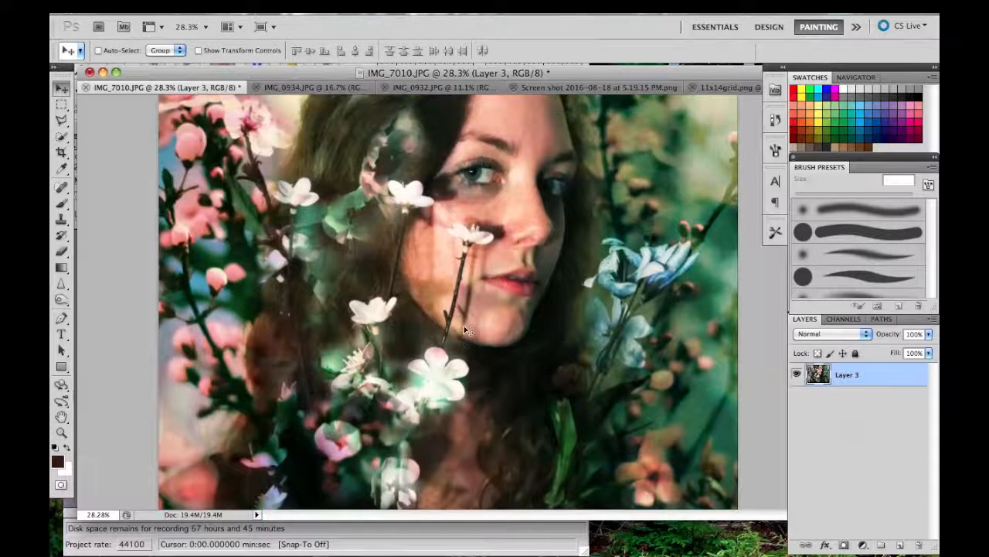
scroll(465, 327, "down", 1)
scroll(466, 330, "down", 1)
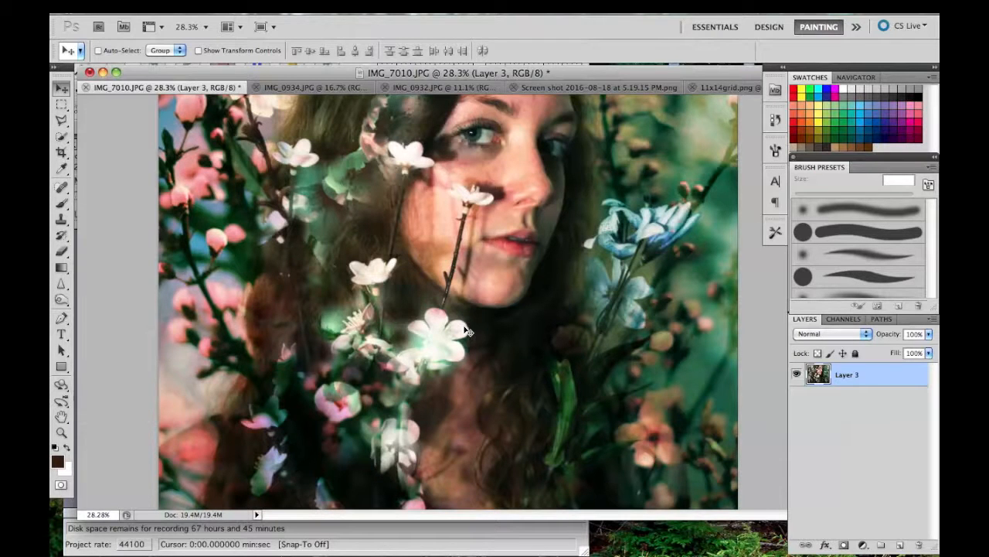
scroll(466, 332, "down", 10)
scroll(466, 331, "up", 11)
scroll(466, 332, "down", 3)
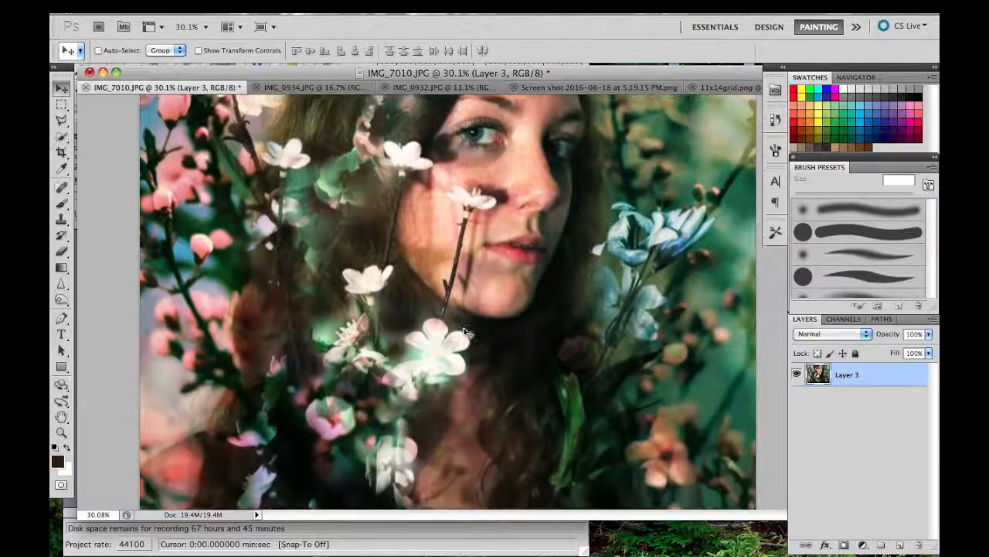